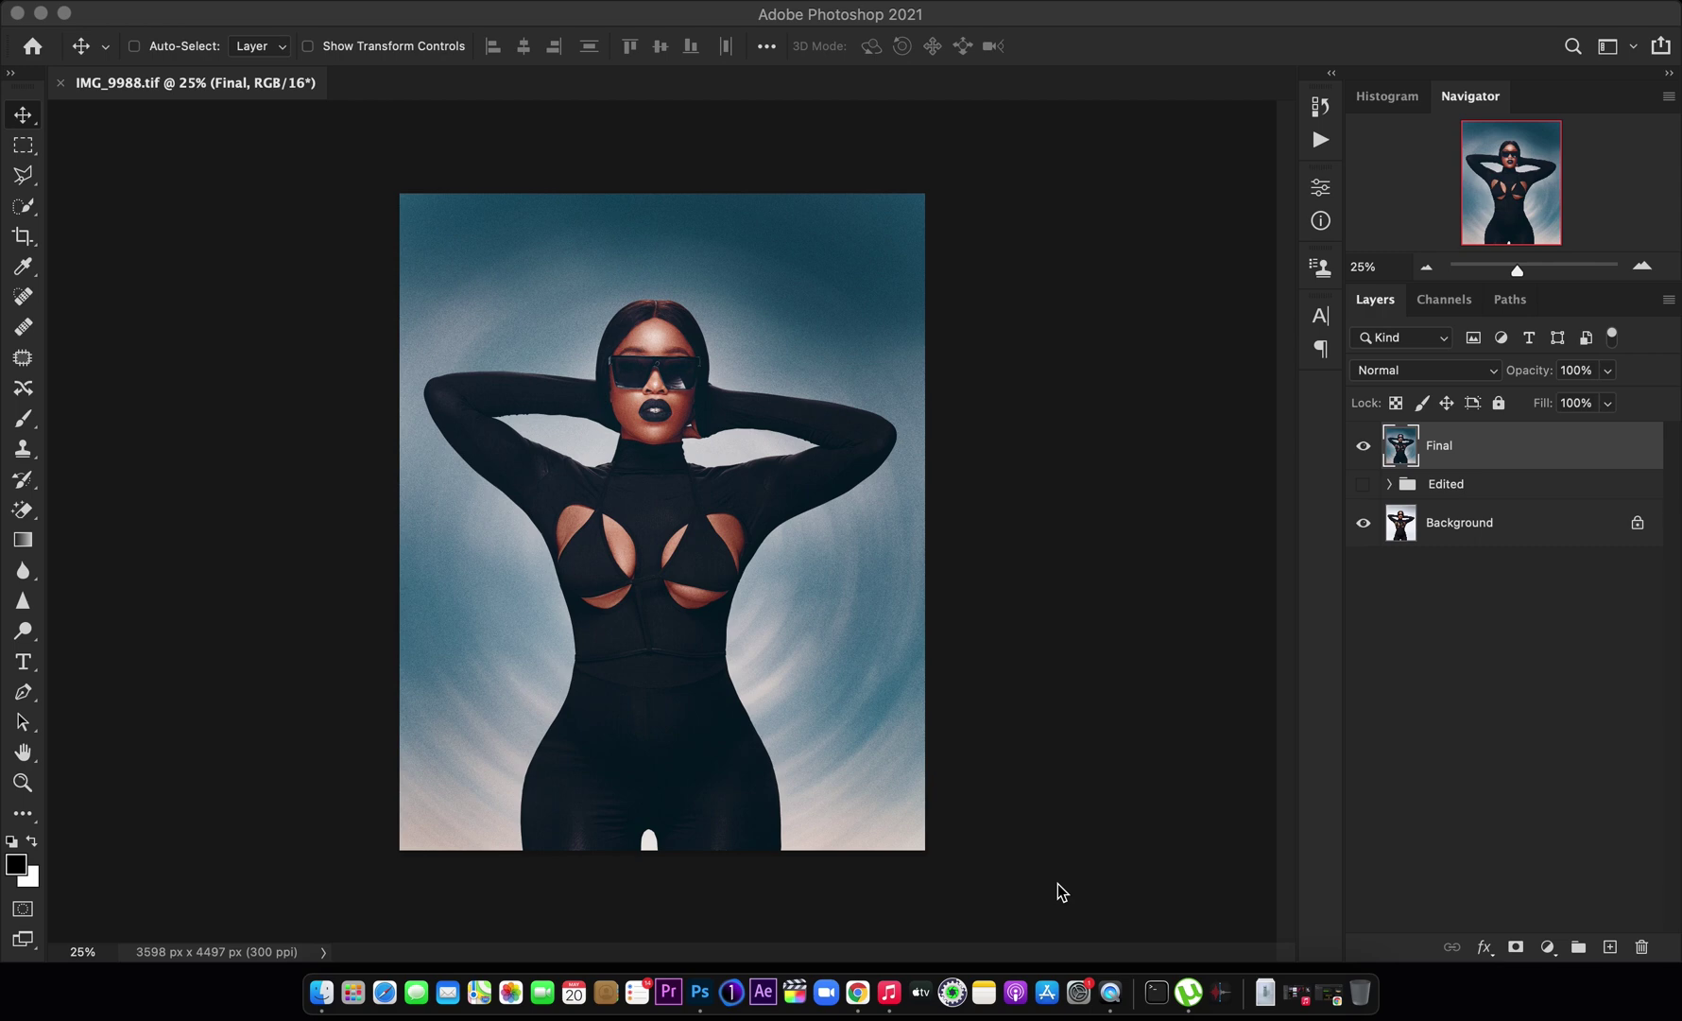
Compare the Final layer with the original photo, leave Final hidden, and select the Background layer
left_click(1364, 448)
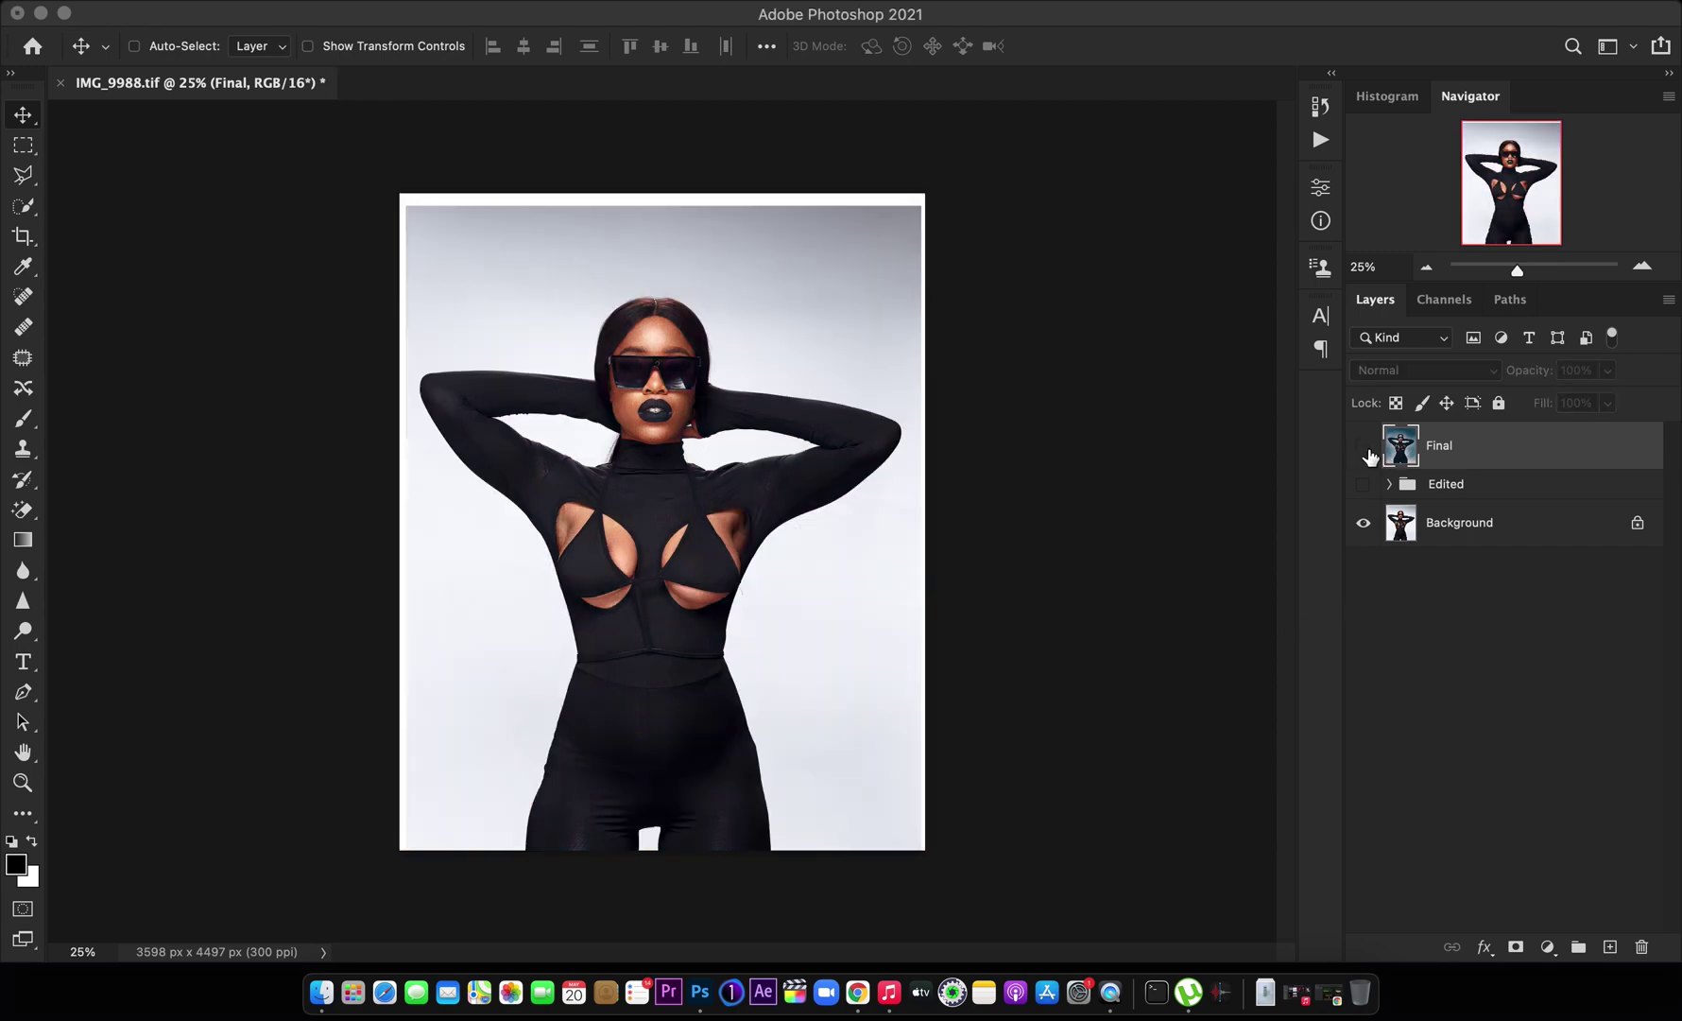
left_click(1365, 454)
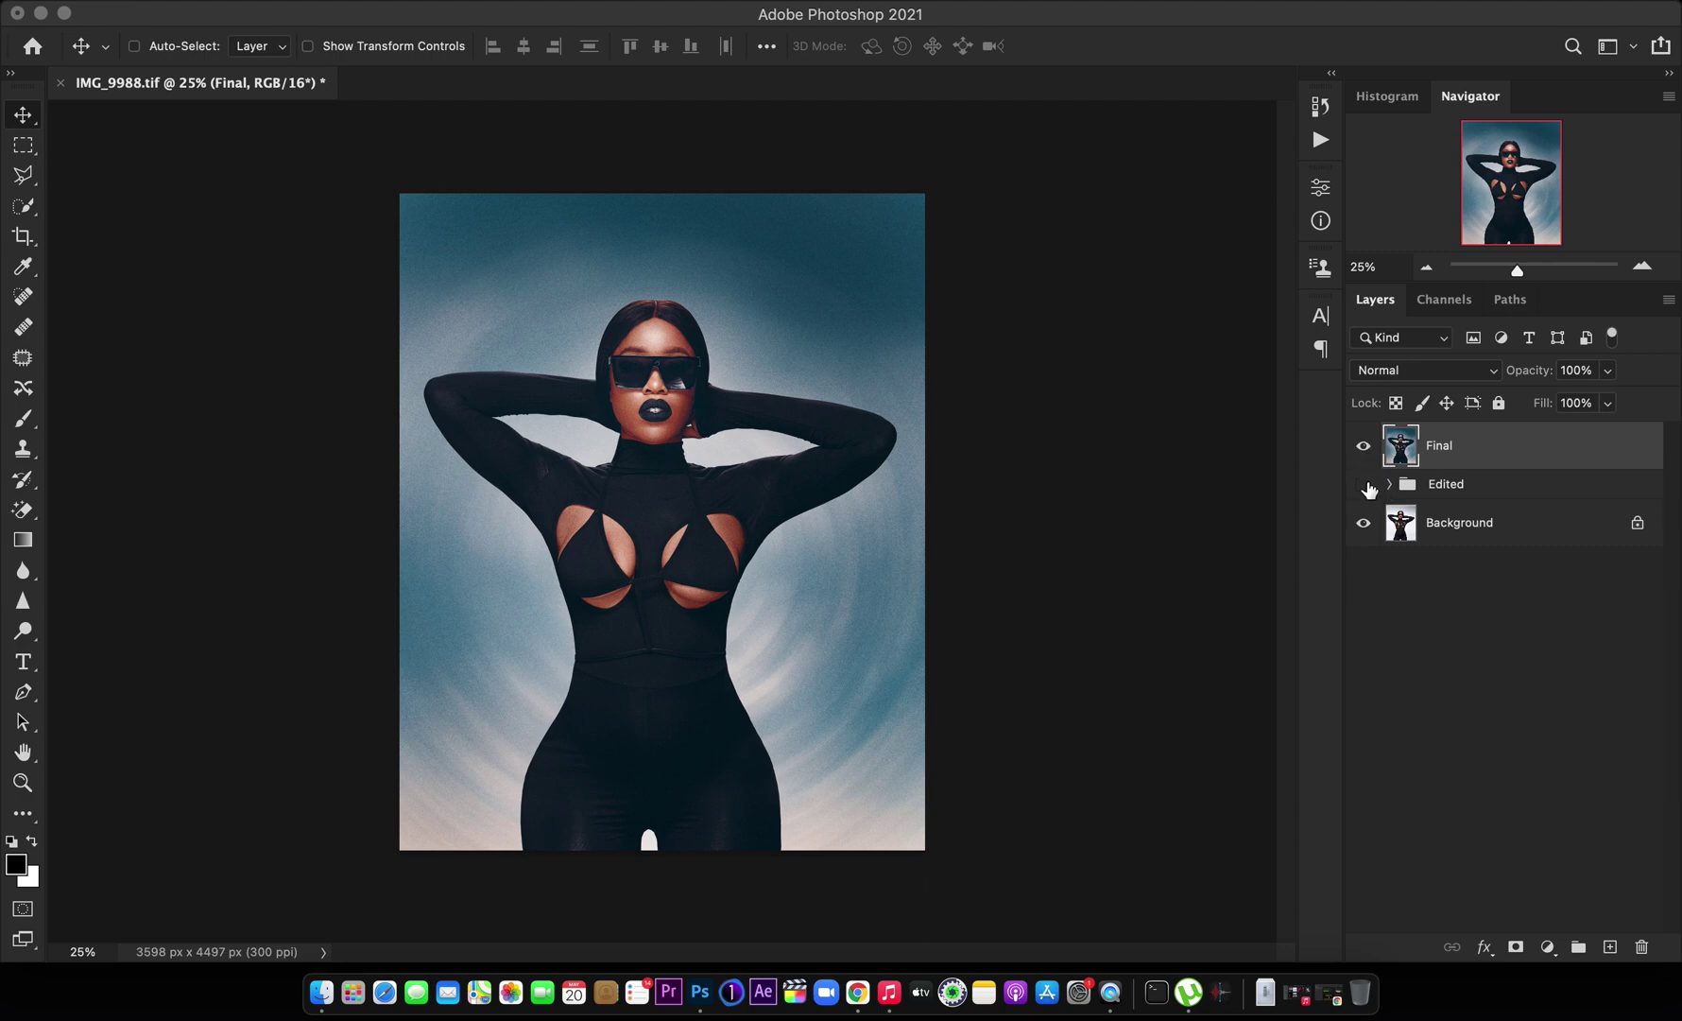
left_click(1363, 445)
left_click(1465, 523)
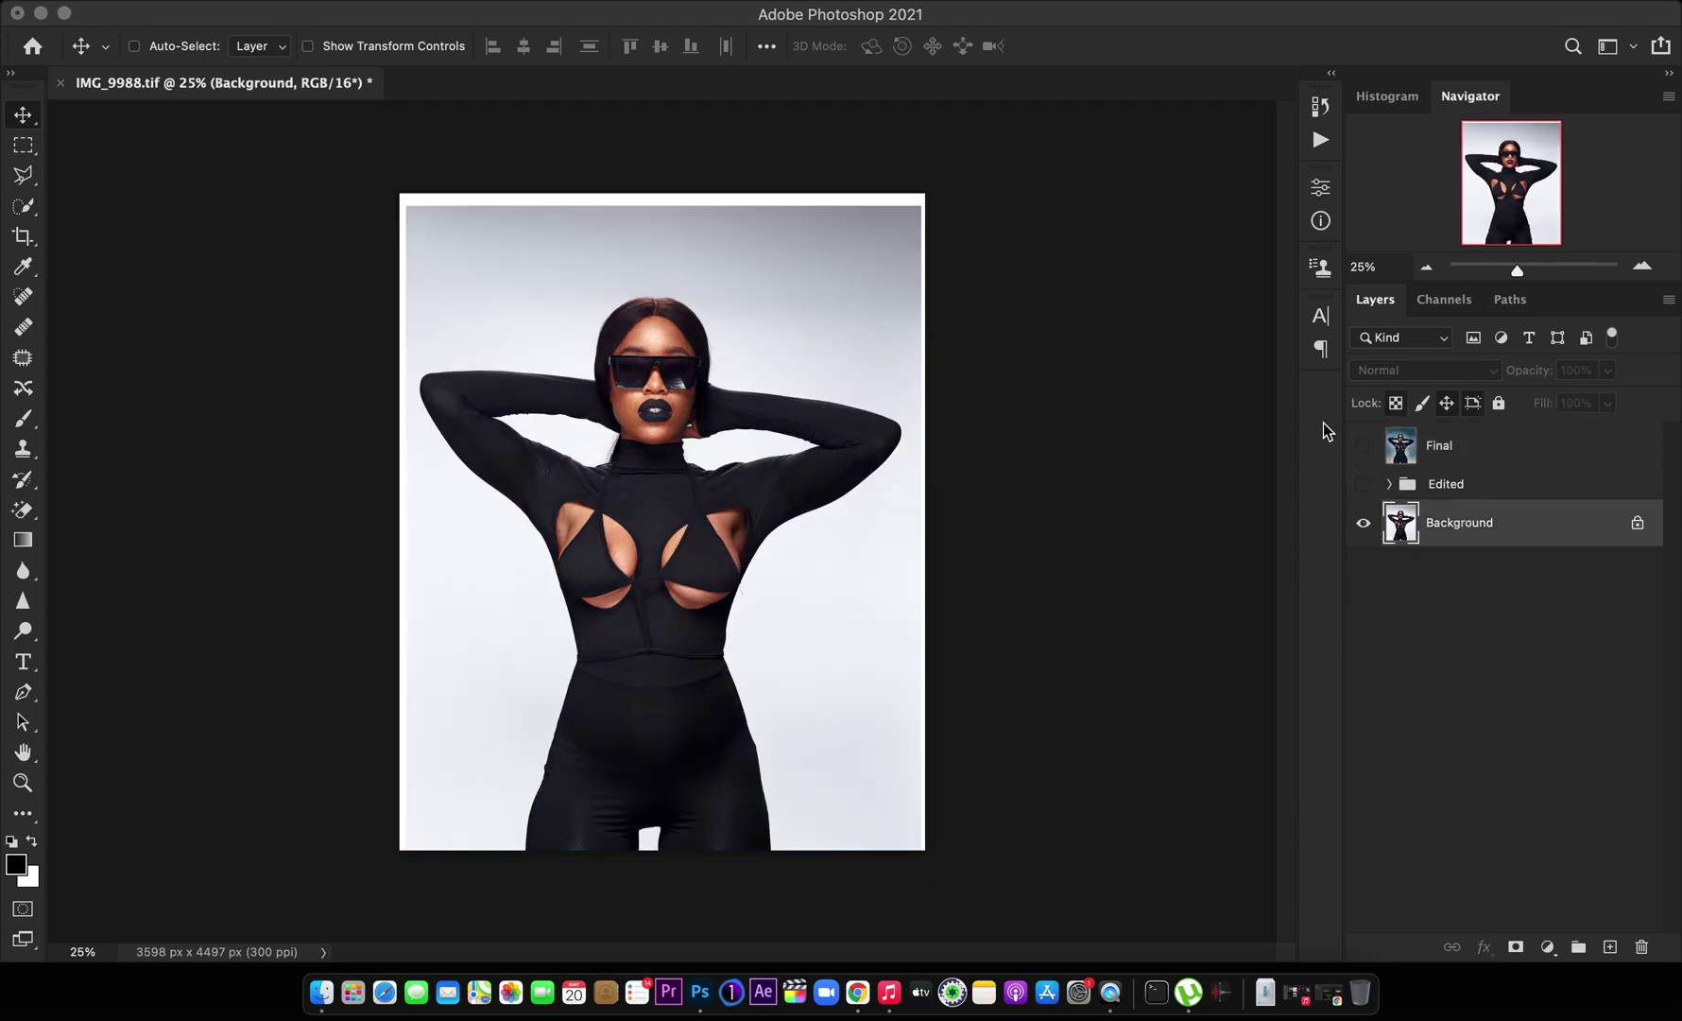
Examine the unedited Background photo up close and as a whole to judge what needs retouching
key("super+equal")
key("super+equal")
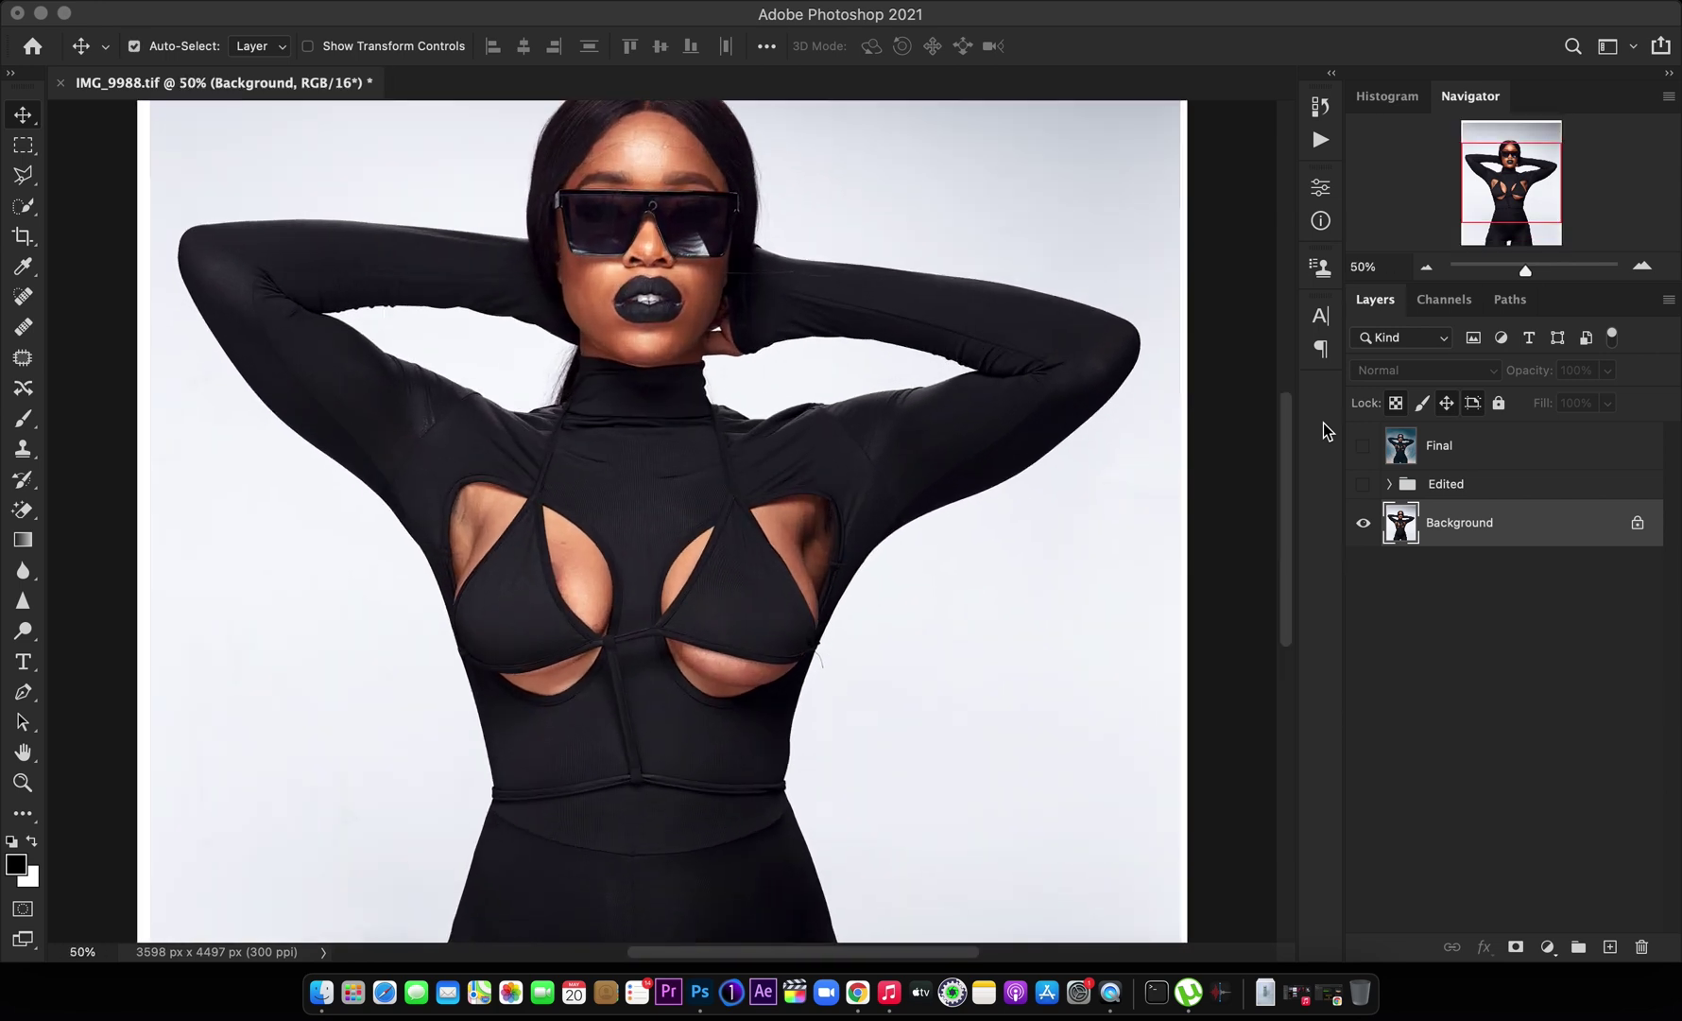
key("super+minus")
key("super+minus")
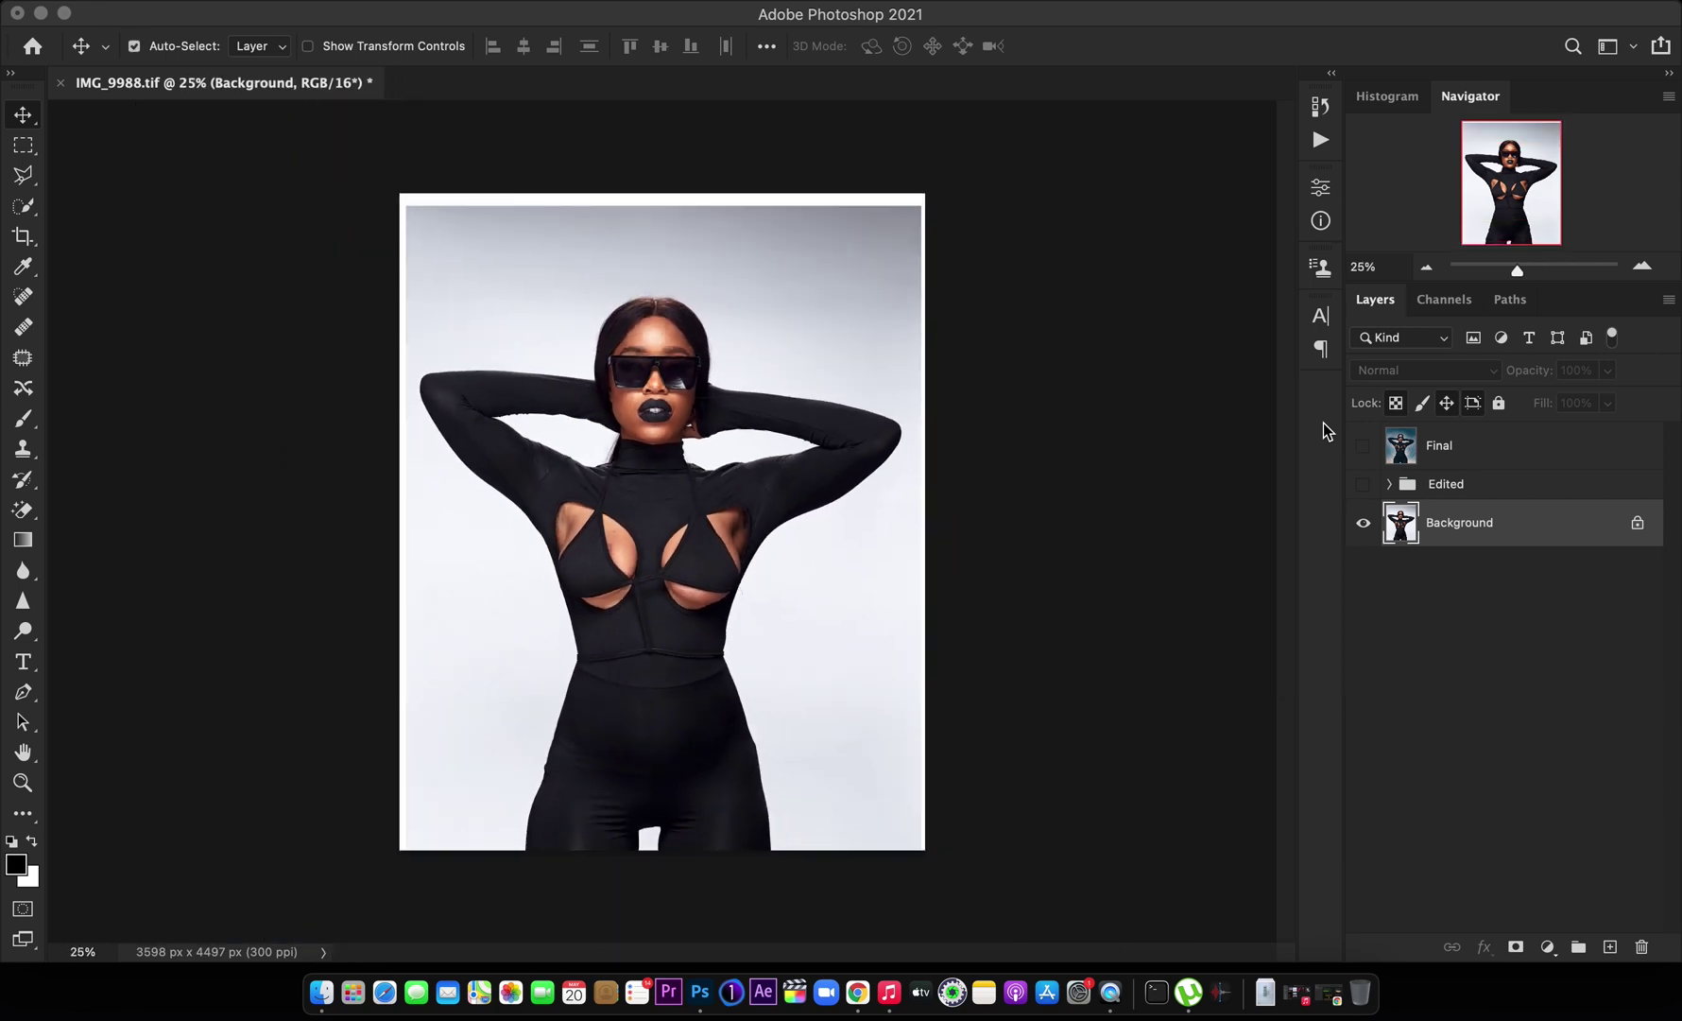
key("super+equal")
key("super+equal")
key("super+equal")
key("super+minus")
key("super+minus")
key("super+equal")
key("super+equal")
key("super+minus")
key("super+minus")
Show and select the Edited group, expand it, and review the retouching layers it contains
left_click(1364, 487)
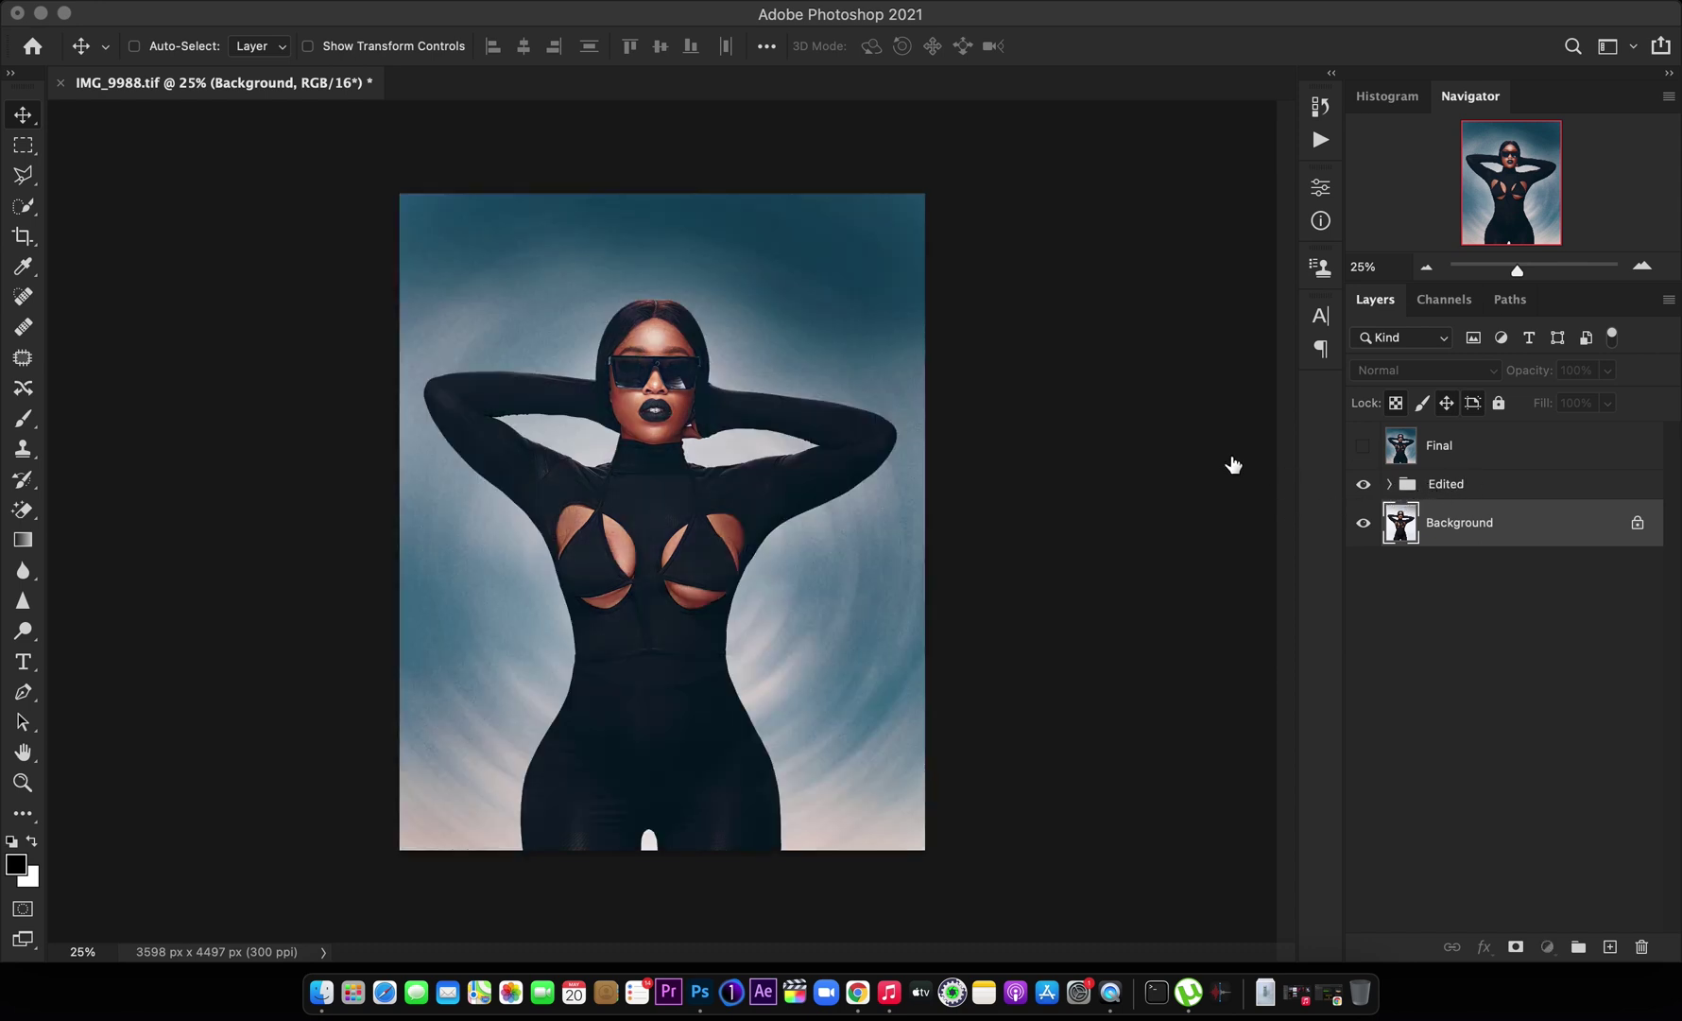
key("alt+bracketright")
key("super+equal")
key("super+equal")
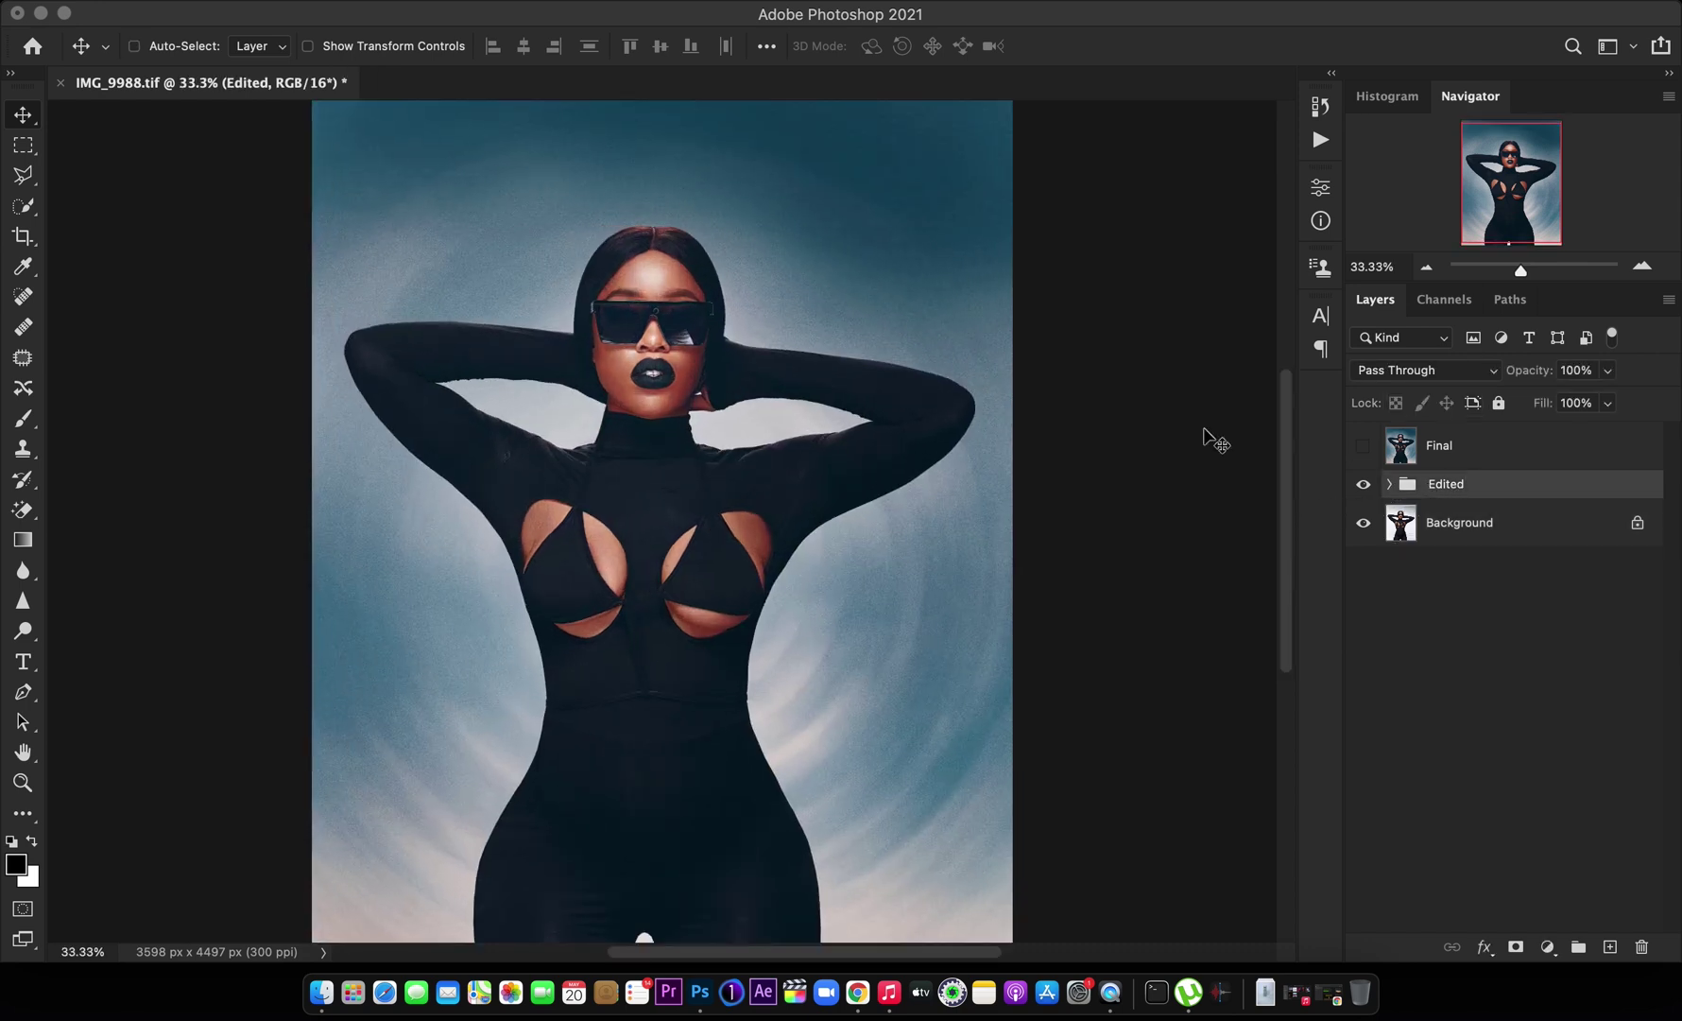
left_click(1393, 485)
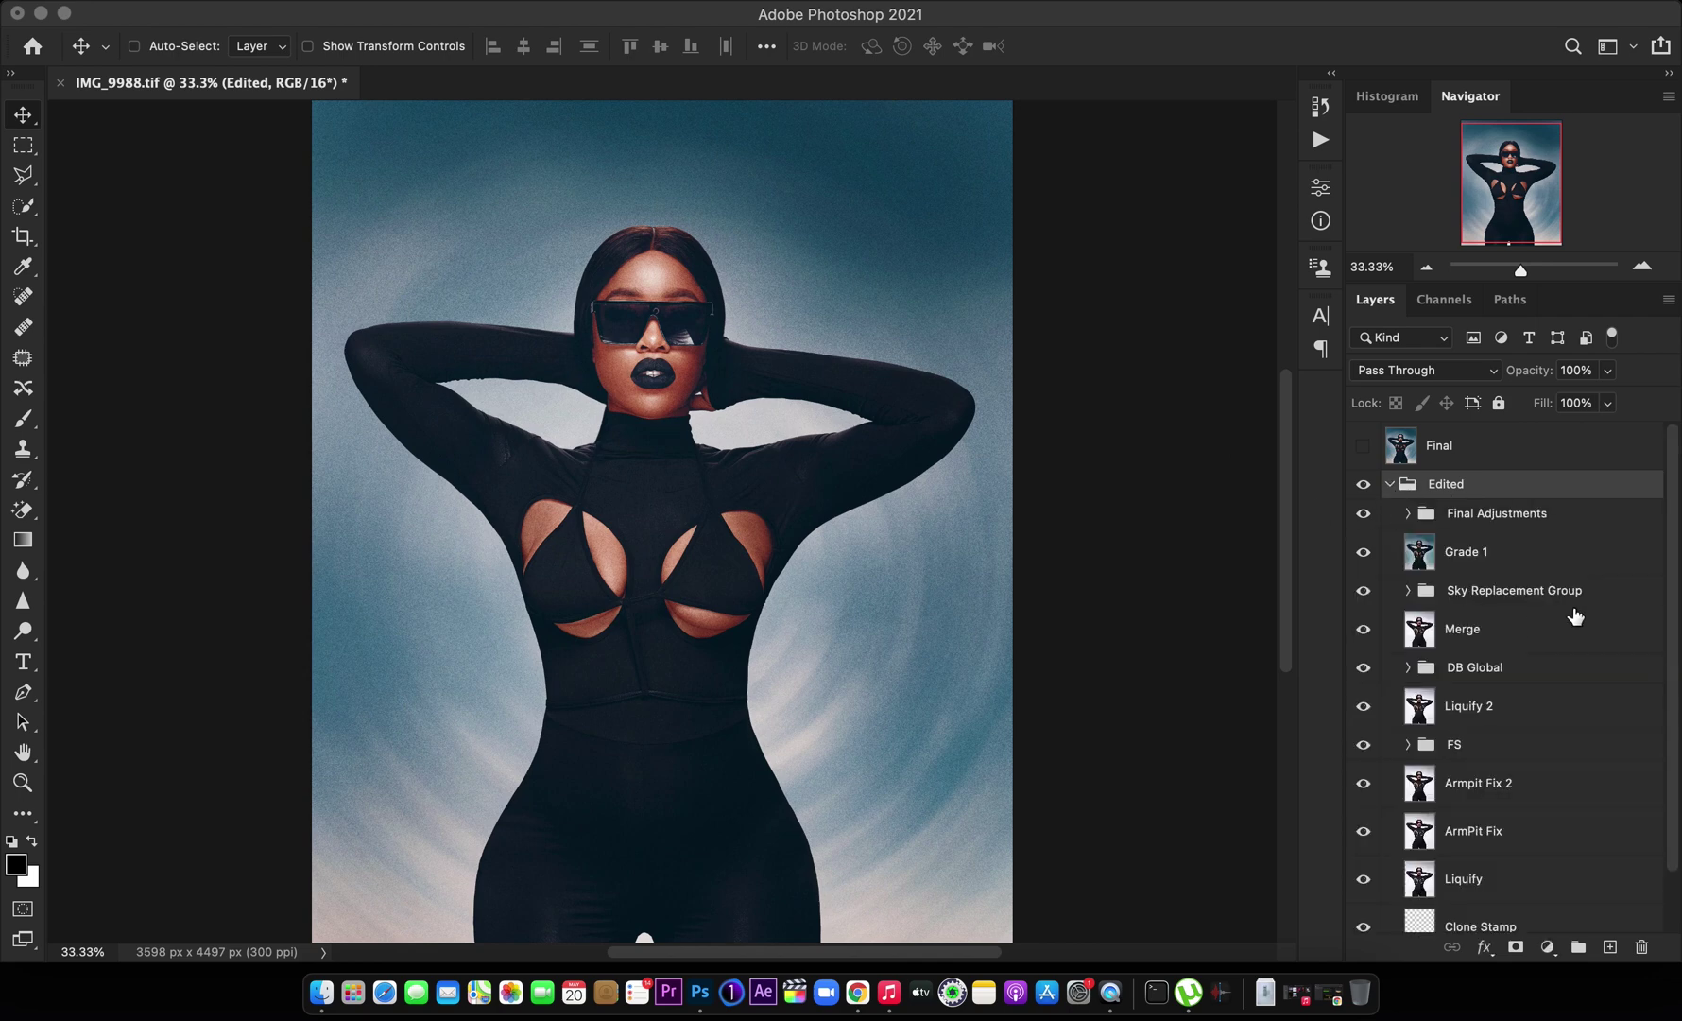
left_click_drag(1673, 554, 1673, 659)
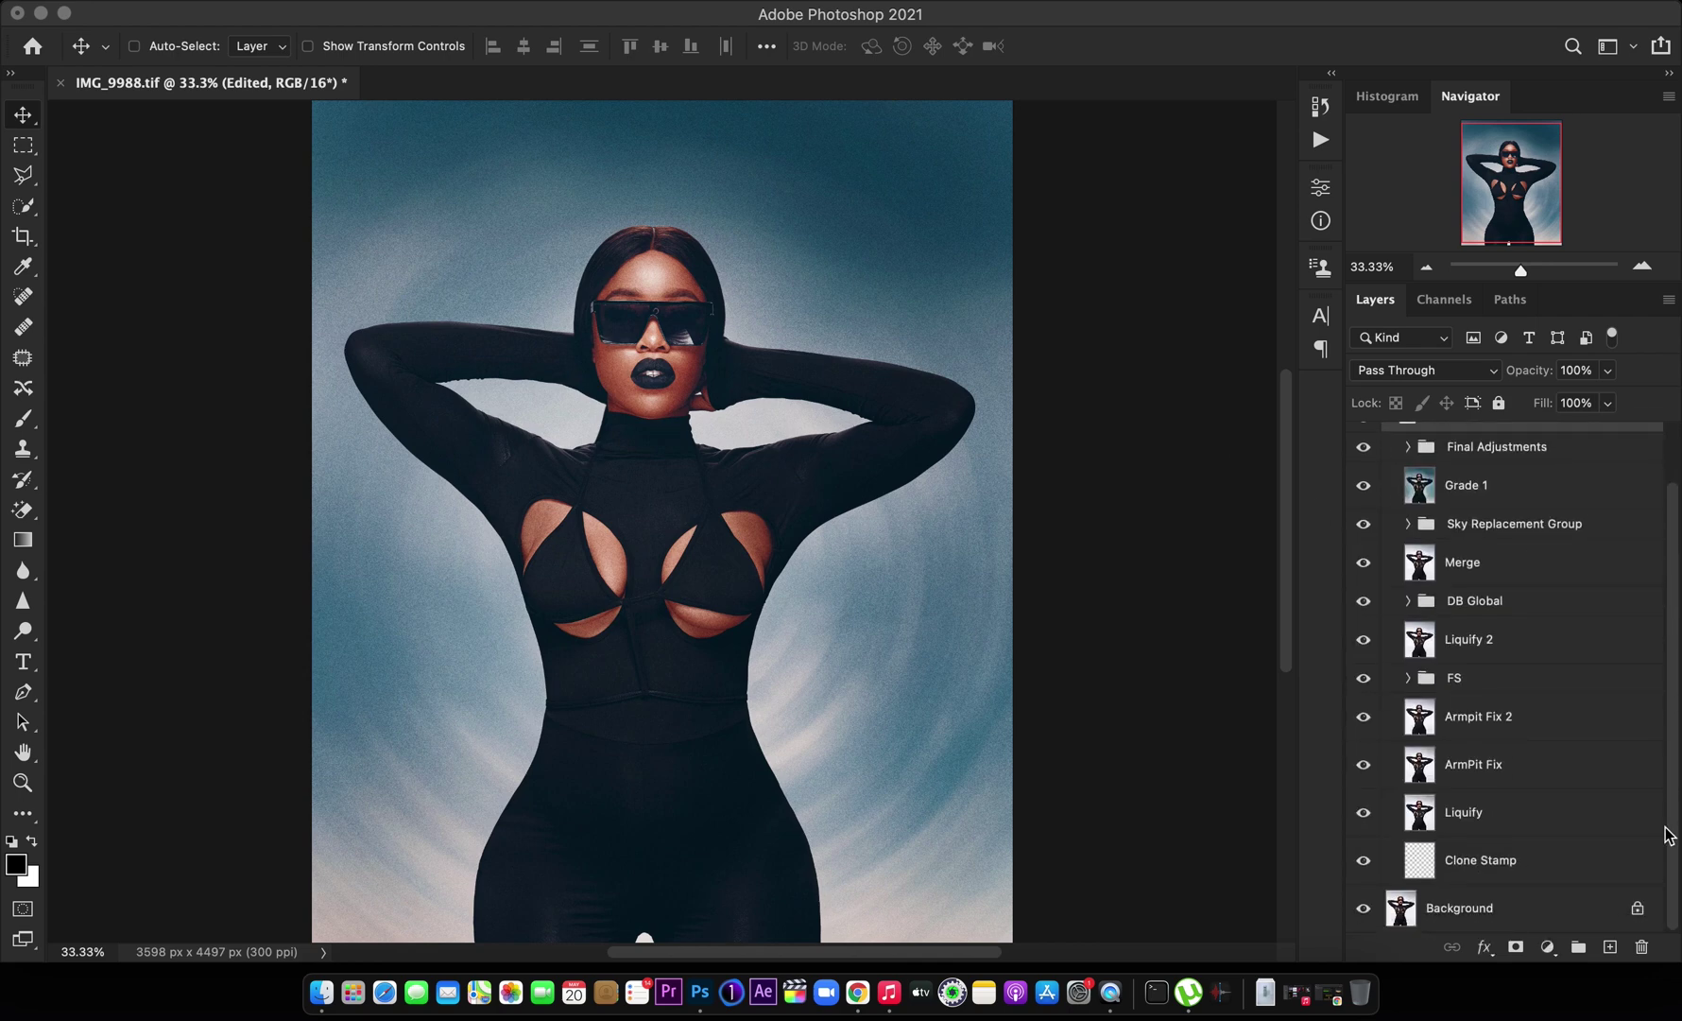
scroll(1515, 572, "up", 2)
Hide every layer and subgroup inside the Edited group, from Final Adjustments down to Clone Stamp
left_click_drag(1364, 513, 1363, 885)
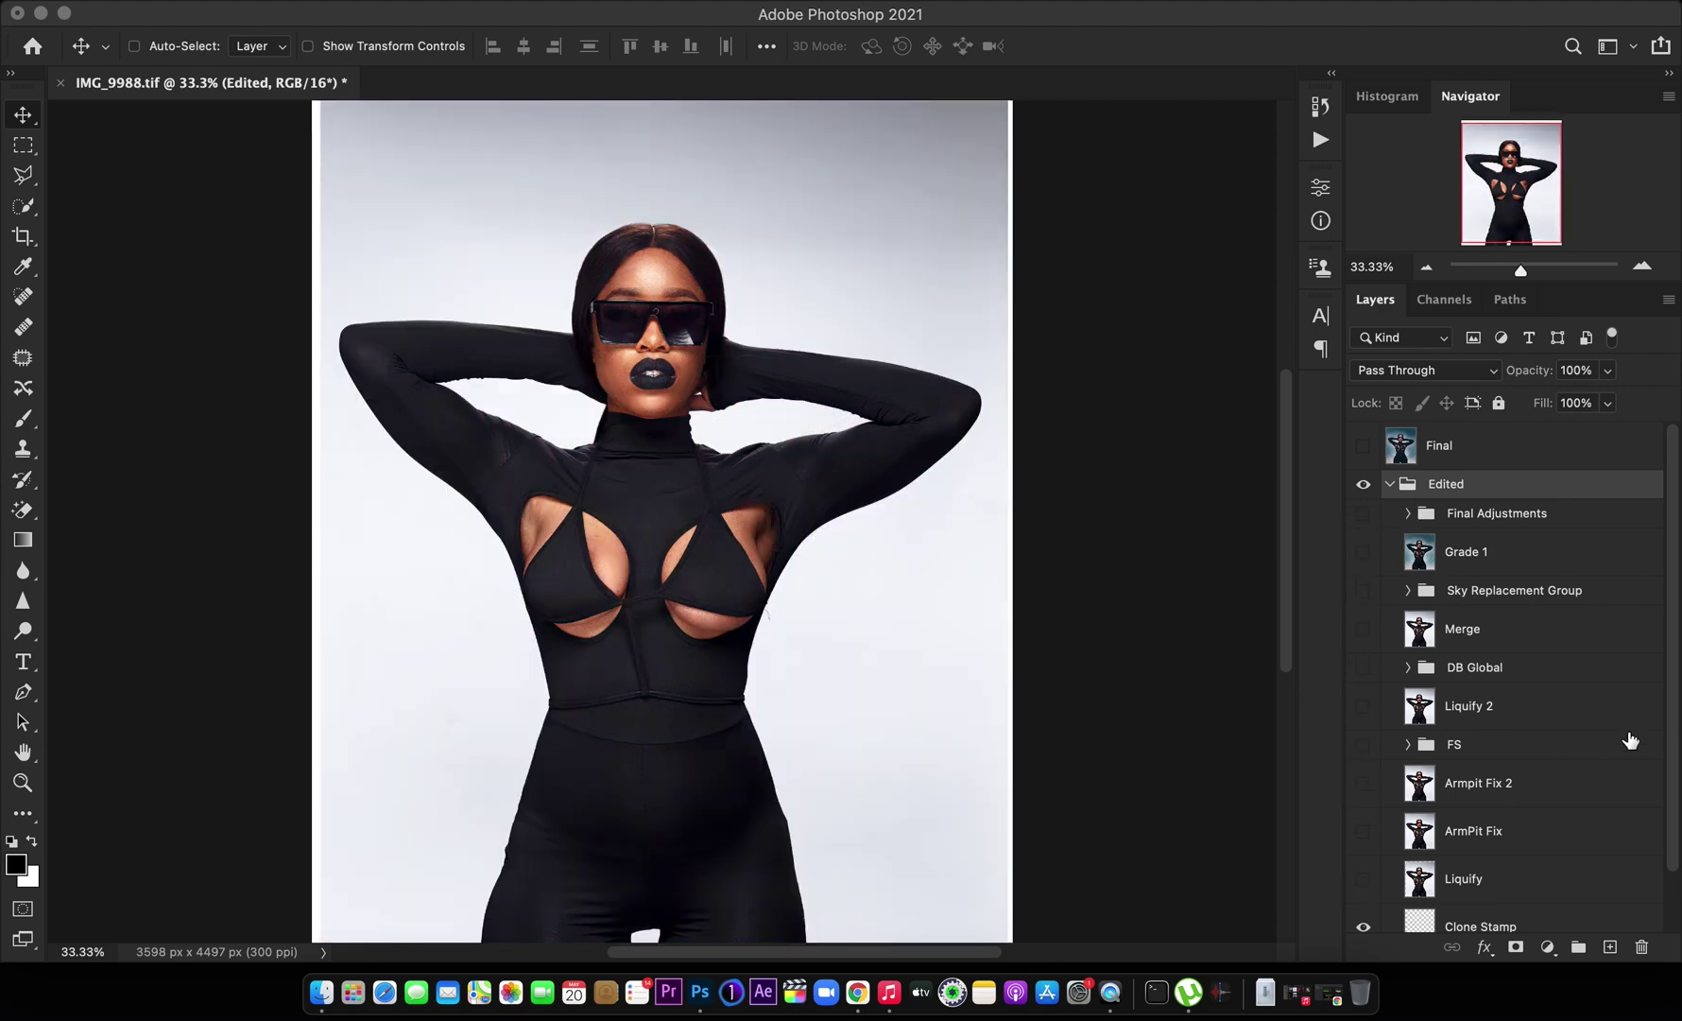
left_click_drag(1675, 718, 1674, 811)
left_click(1365, 861)
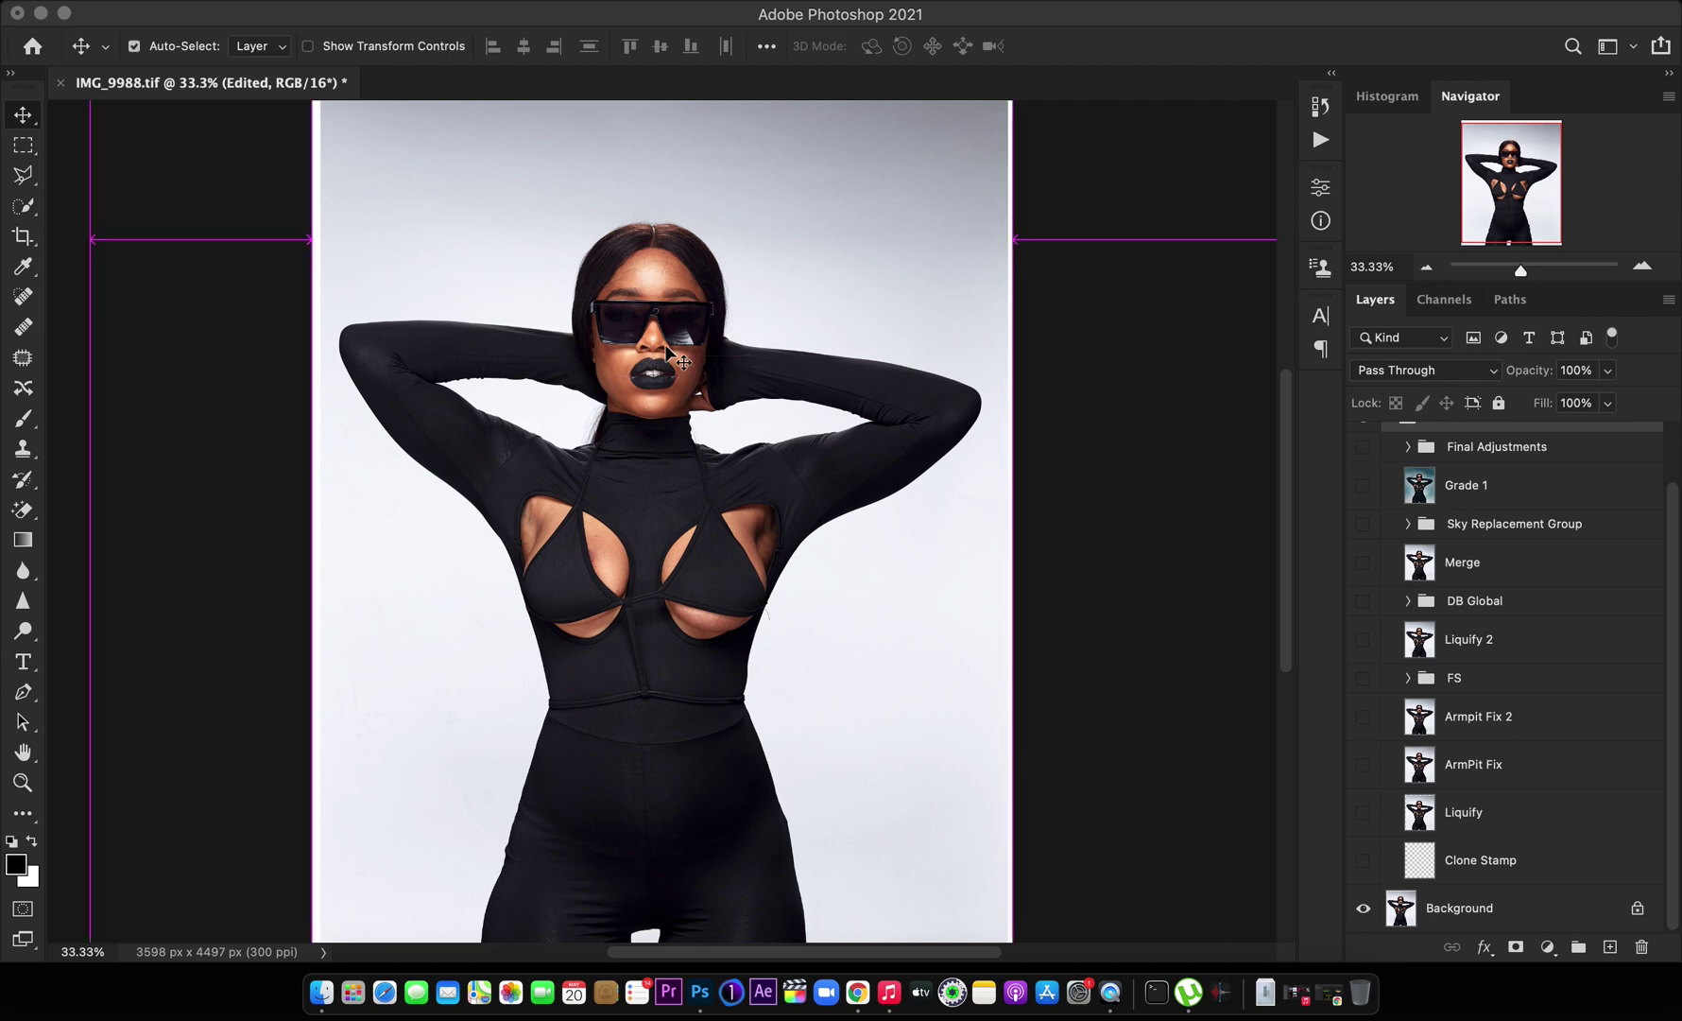
Inspect the model's face and torso close up, then select the Clone Stamp layer and make it visible
scroll(666, 348, "up", 3)
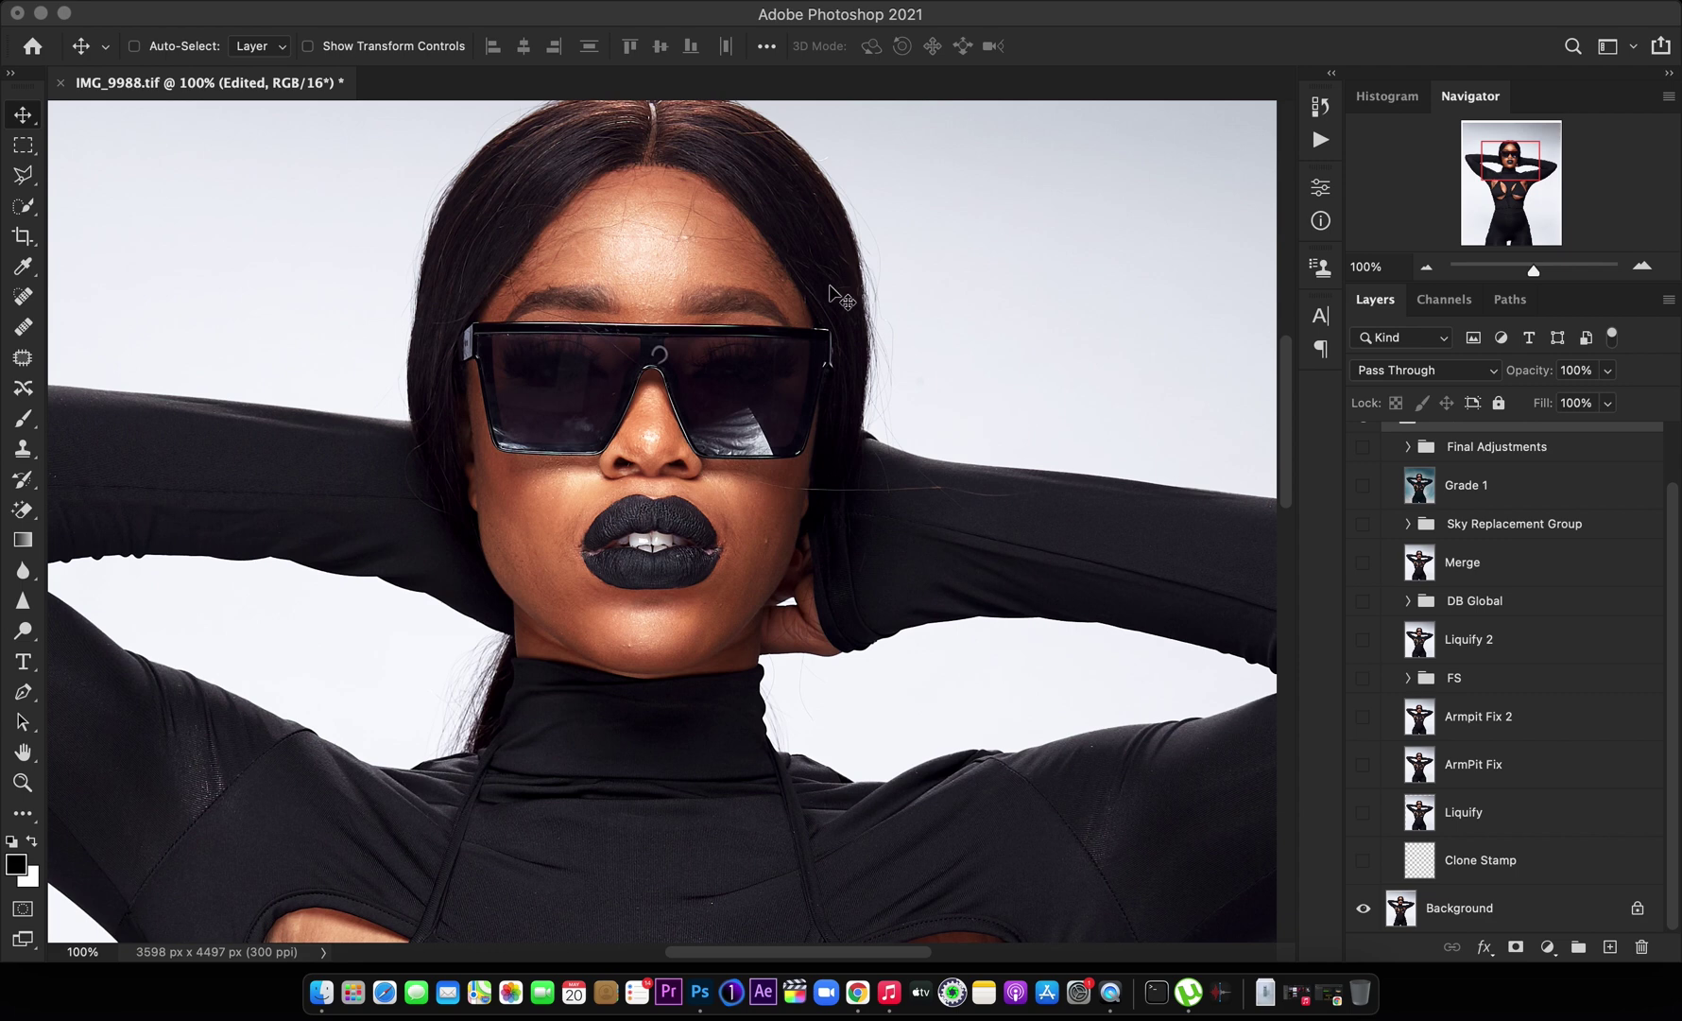
key("super+minus")
scroll(832, 295, "down", 3)
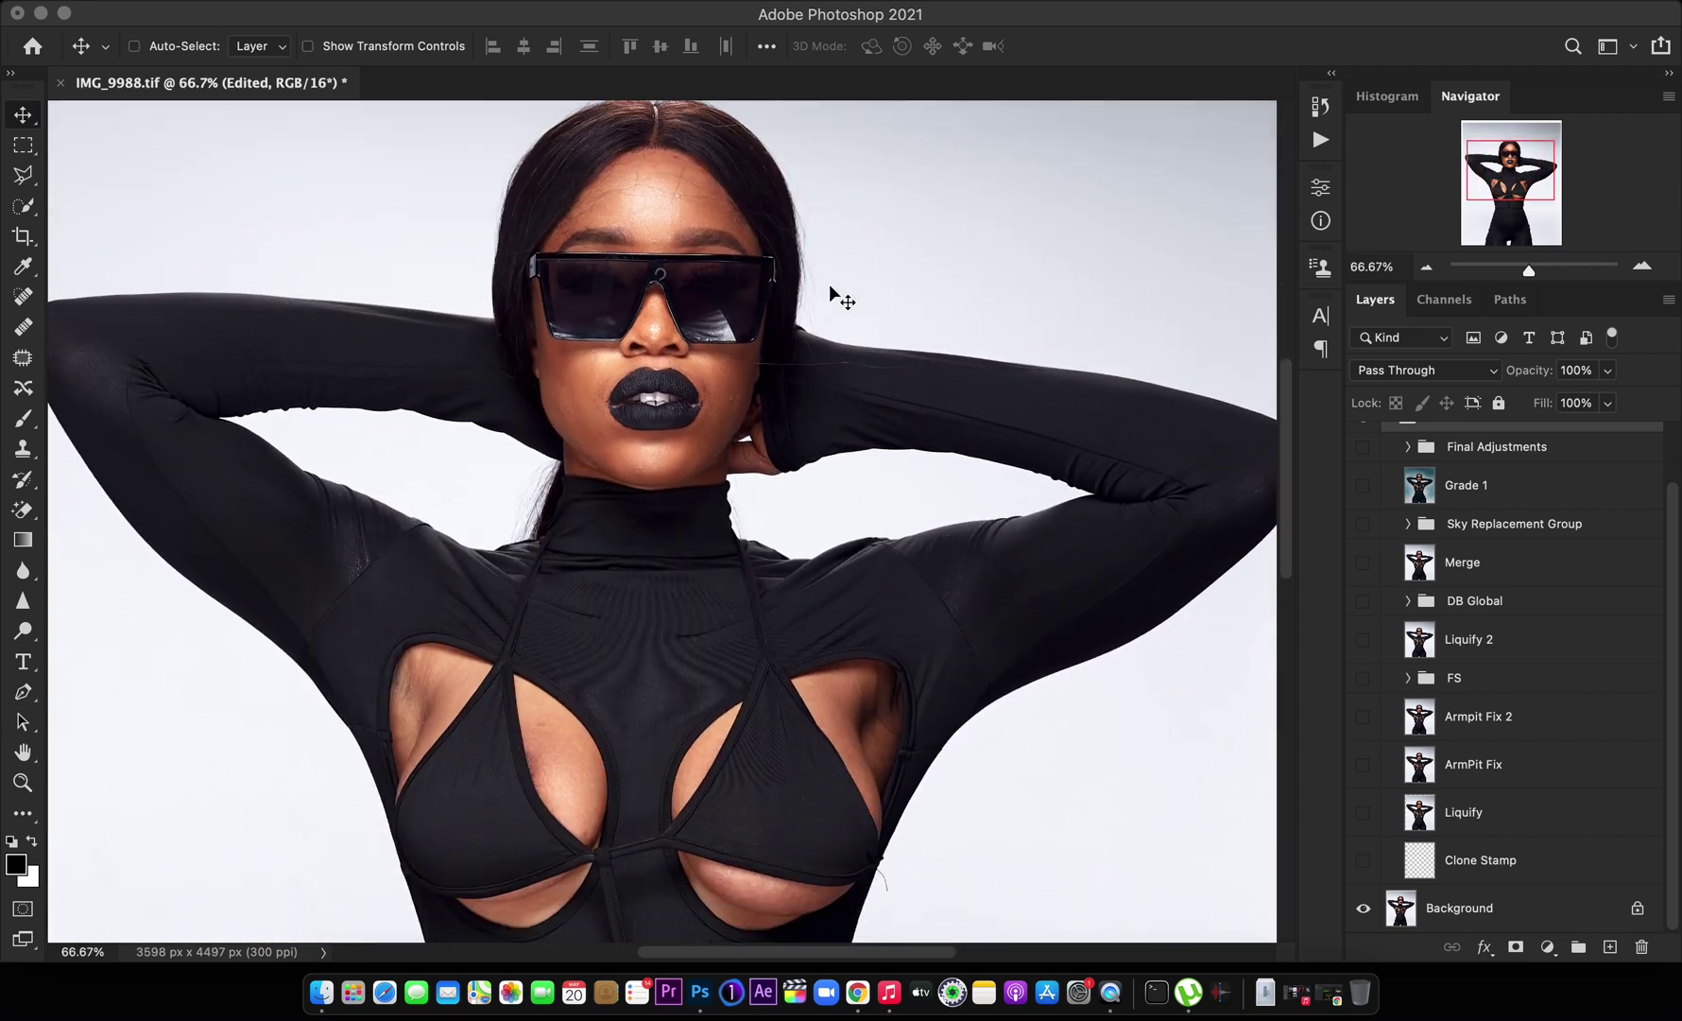
left_click(1482, 861)
left_click(1363, 860)
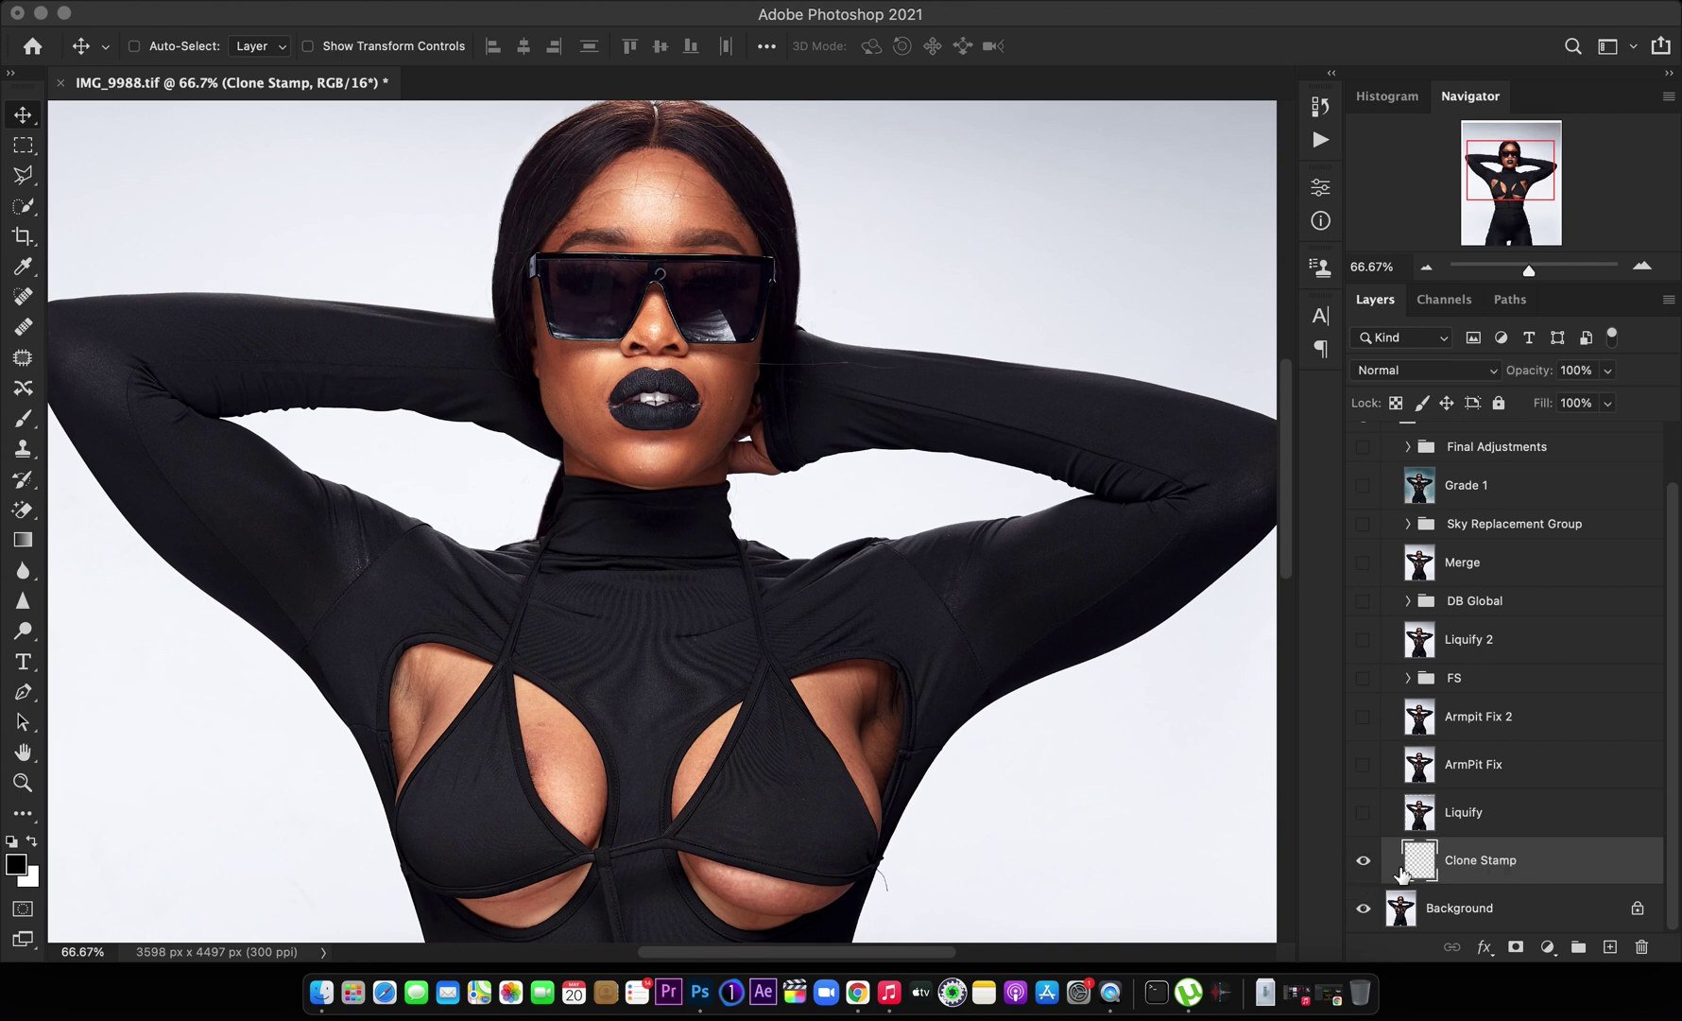
Compare the torso, face and hair with and without the Clone Stamp layer, leaving the layer shown
left_click(1363, 860)
left_click(1363, 860)
left_click(1363, 860)
left_click(1363, 860)
left_click(1363, 861)
left_click(1363, 861)
scroll(879, 549, "up", 3)
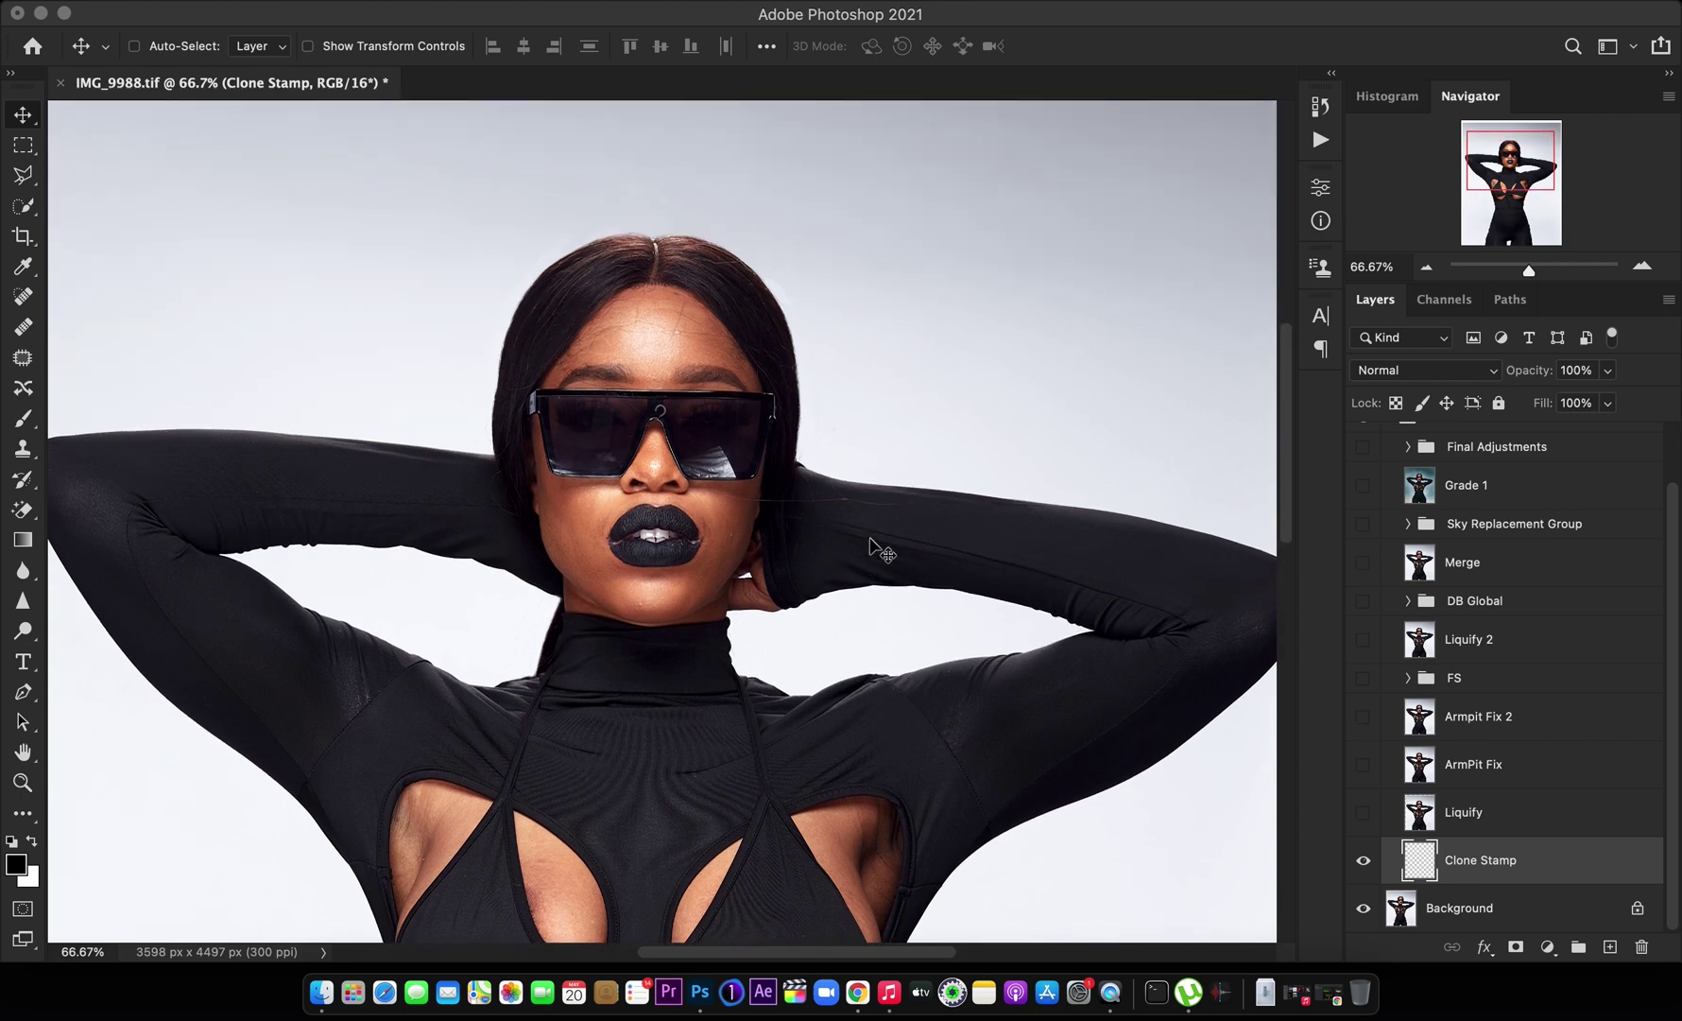
left_click(1363, 860)
left_click(1363, 860)
left_click(1364, 861)
left_click(1364, 861)
Show the Liquify layer over the whole image and select it
key("super+minus")
key("super+minus")
key("super+minus")
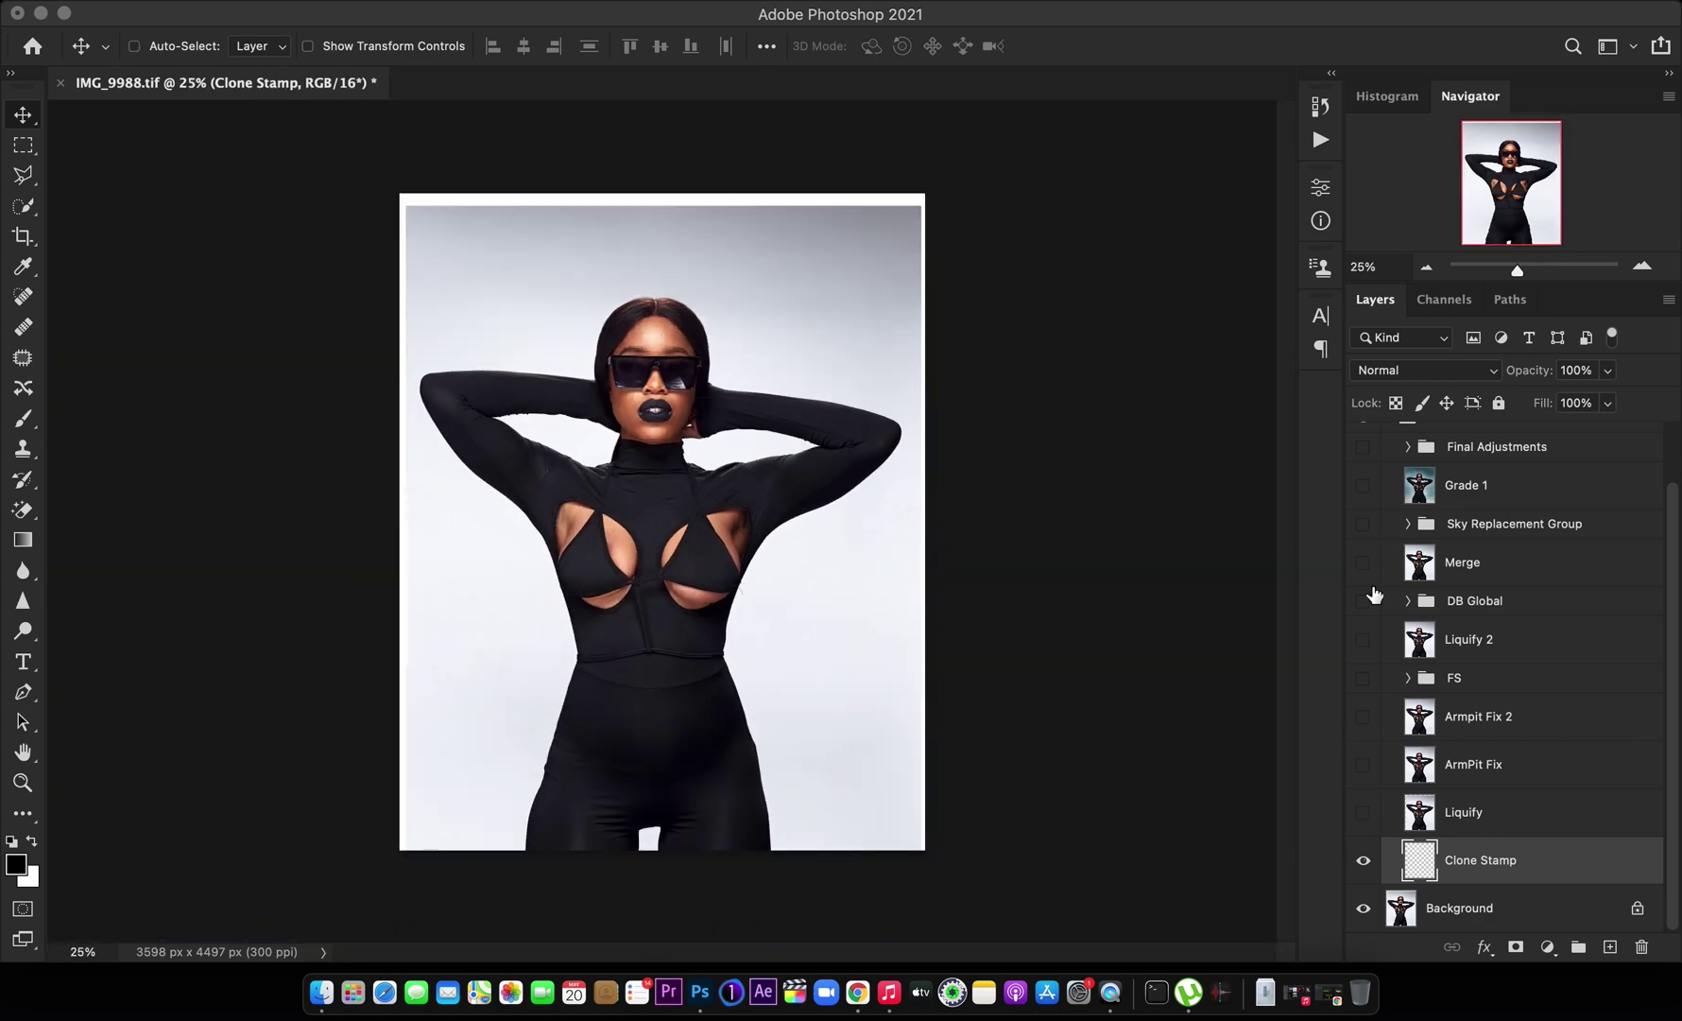
left_click(1364, 813)
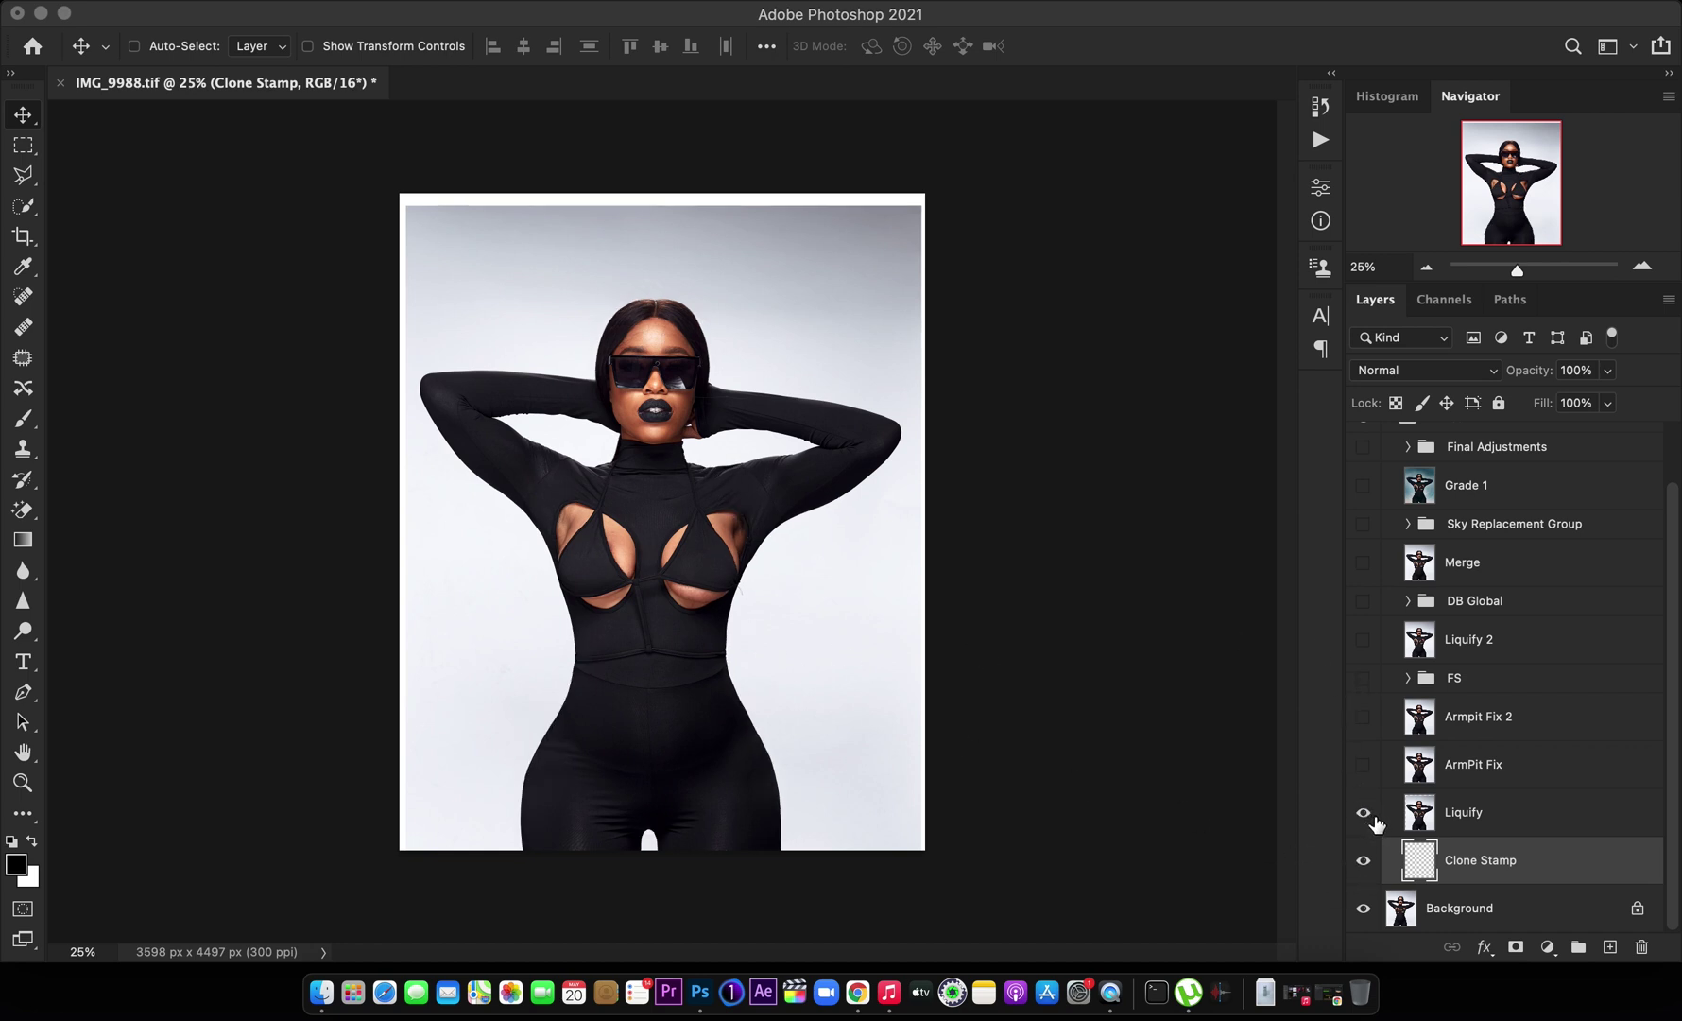
left_click(1465, 817)
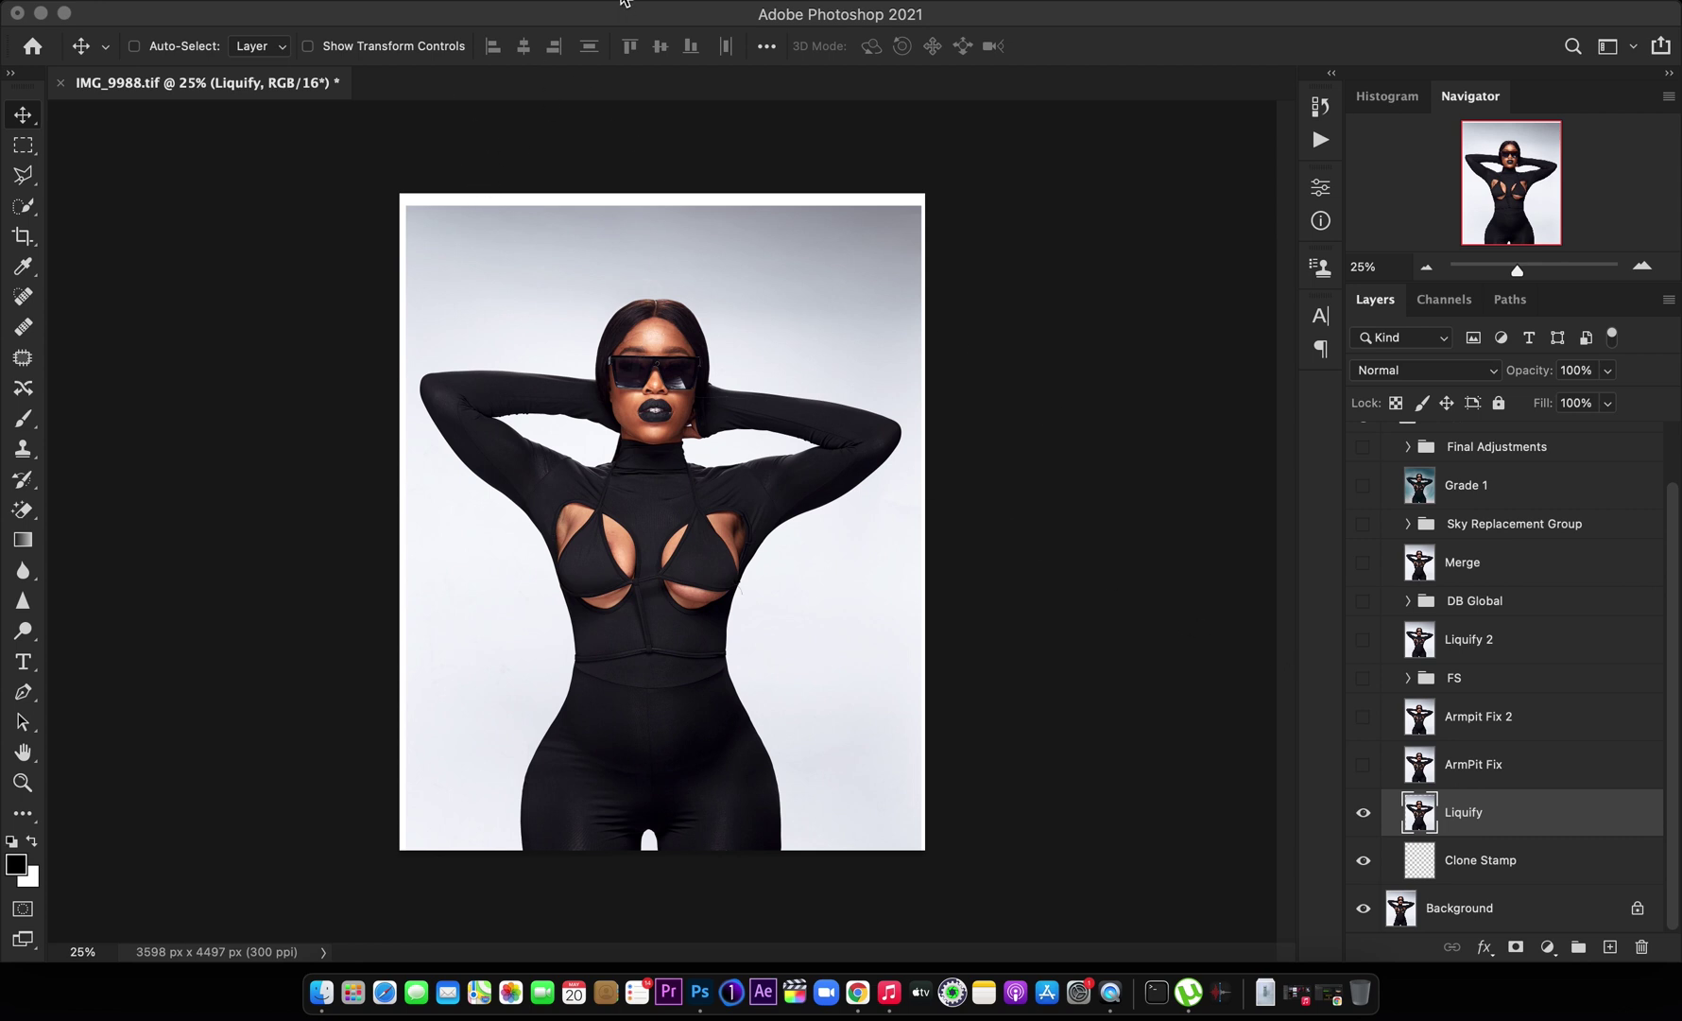
Locate the Liquify filter and compare the body shape with and without the Liquify layer
left_click(558, 6)
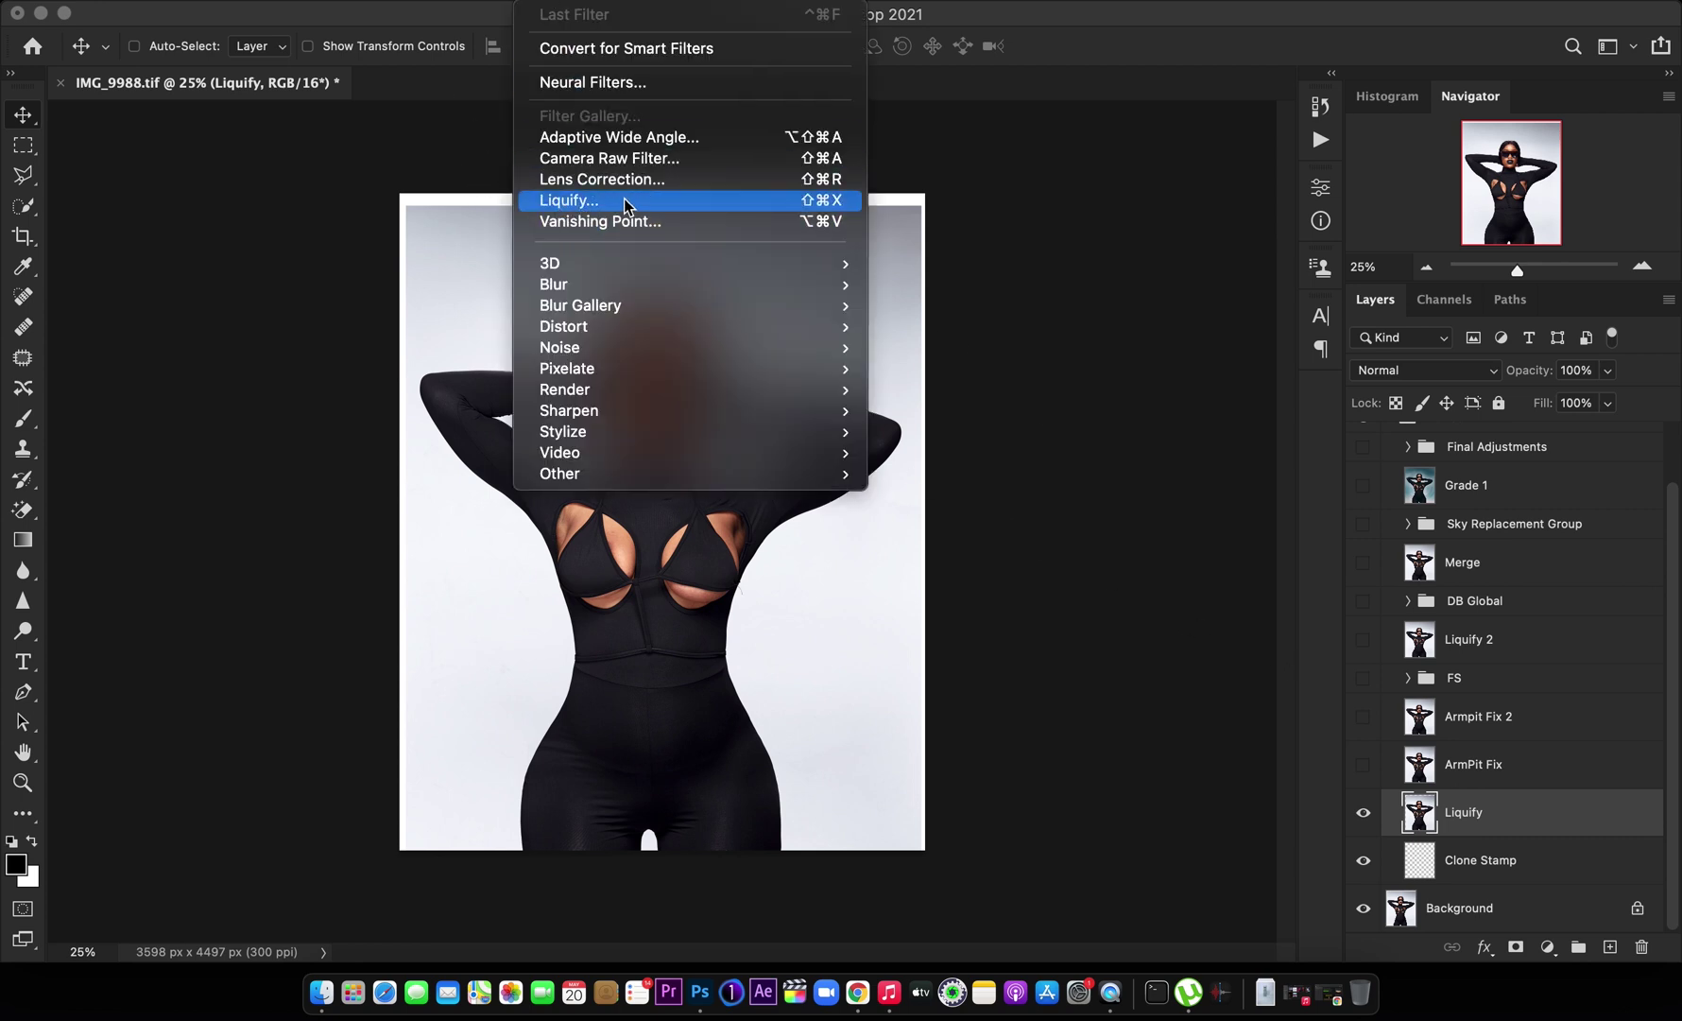
left_click(590, 198)
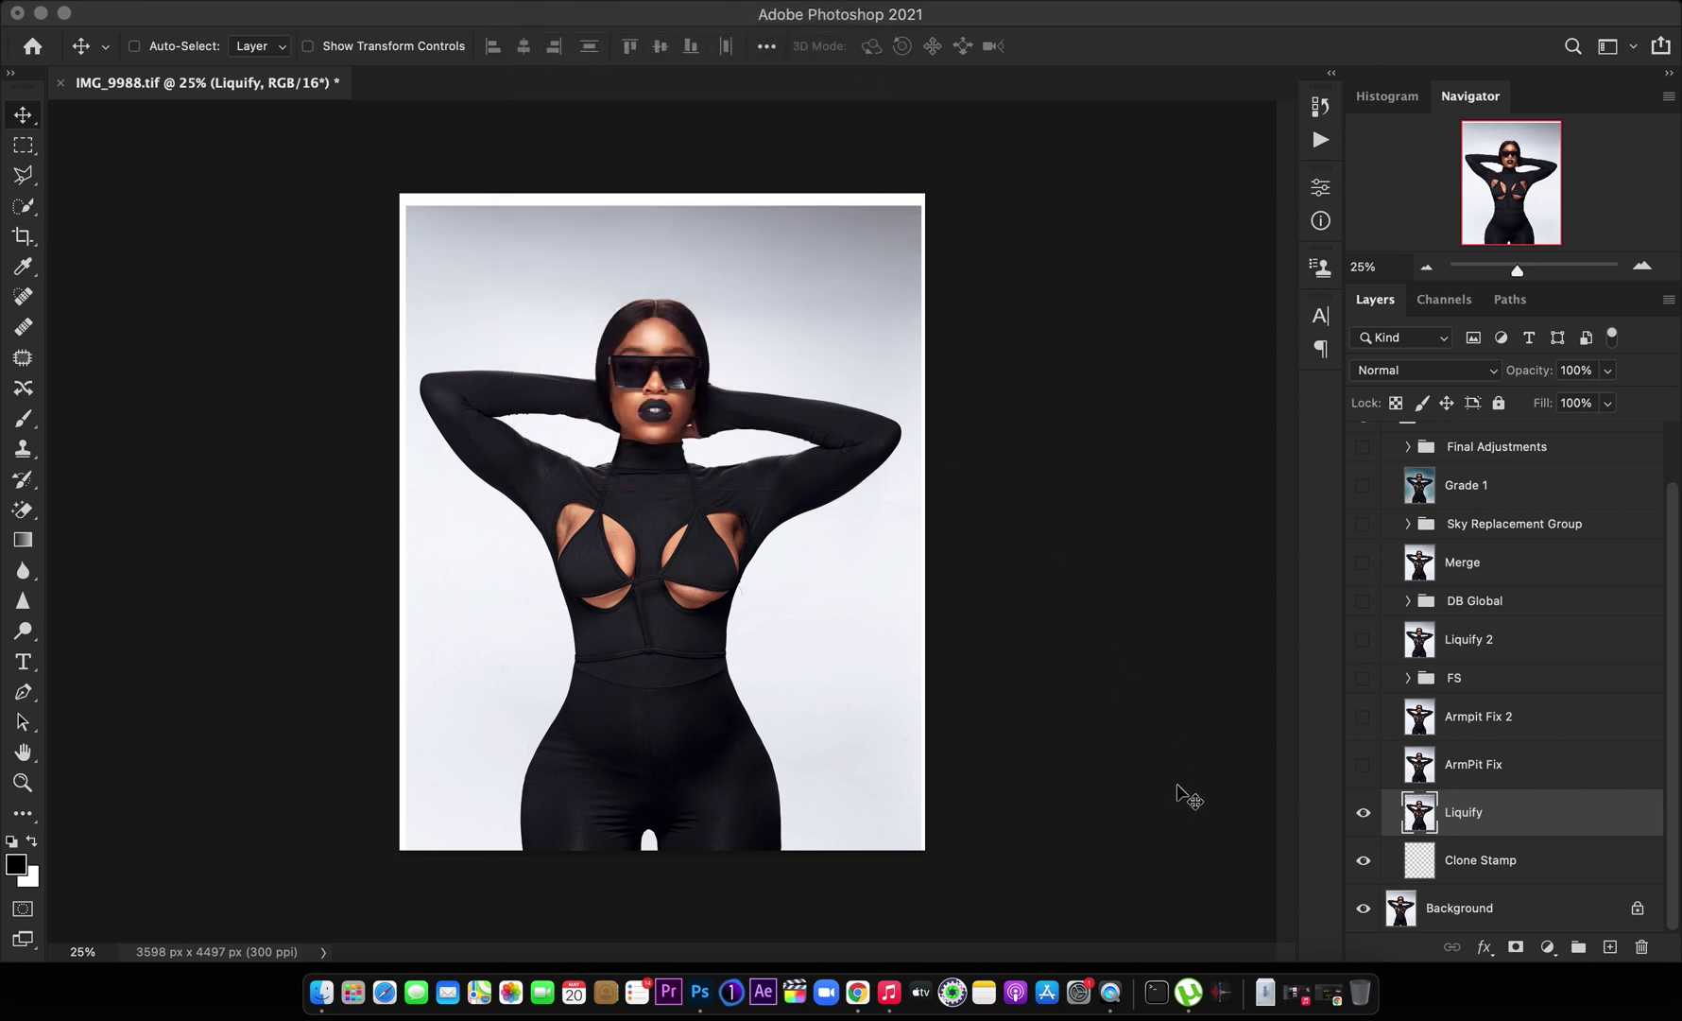
left_click(1363, 819)
left_click(1363, 818)
left_click(1363, 812)
left_click(1363, 812)
Add a new empty layer above Liquify and set the Brush colour to dark red for annotations
left_click(23, 418)
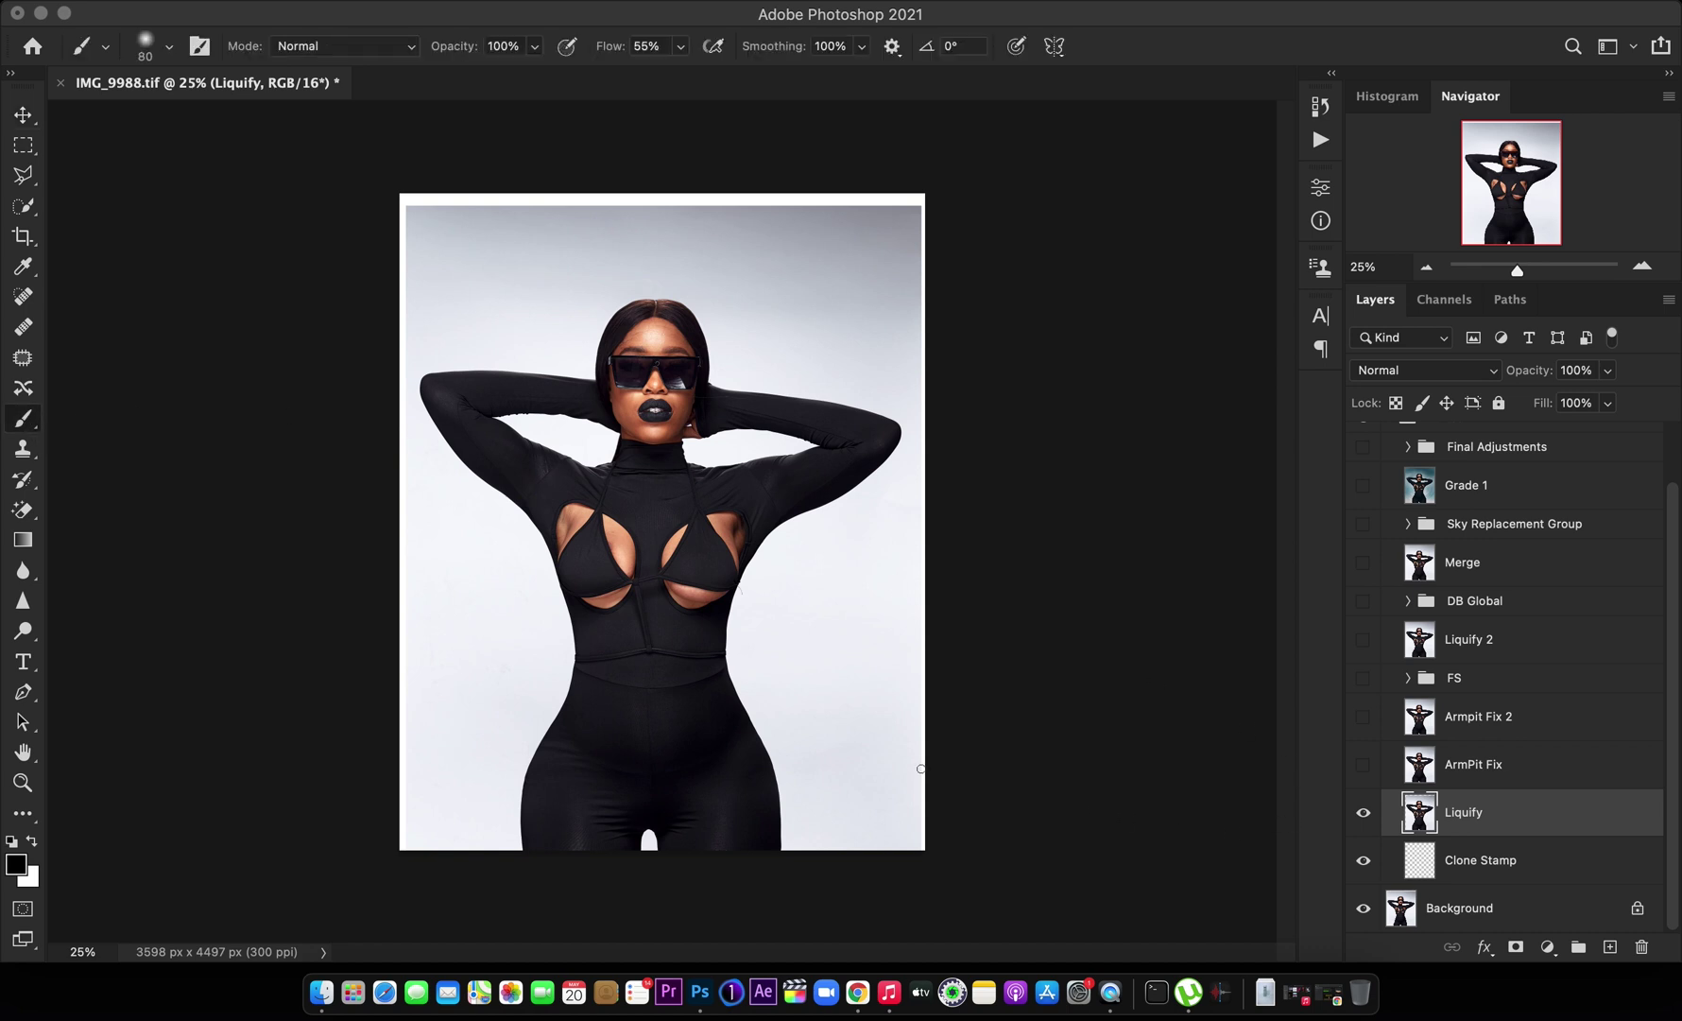
left_click(1610, 946)
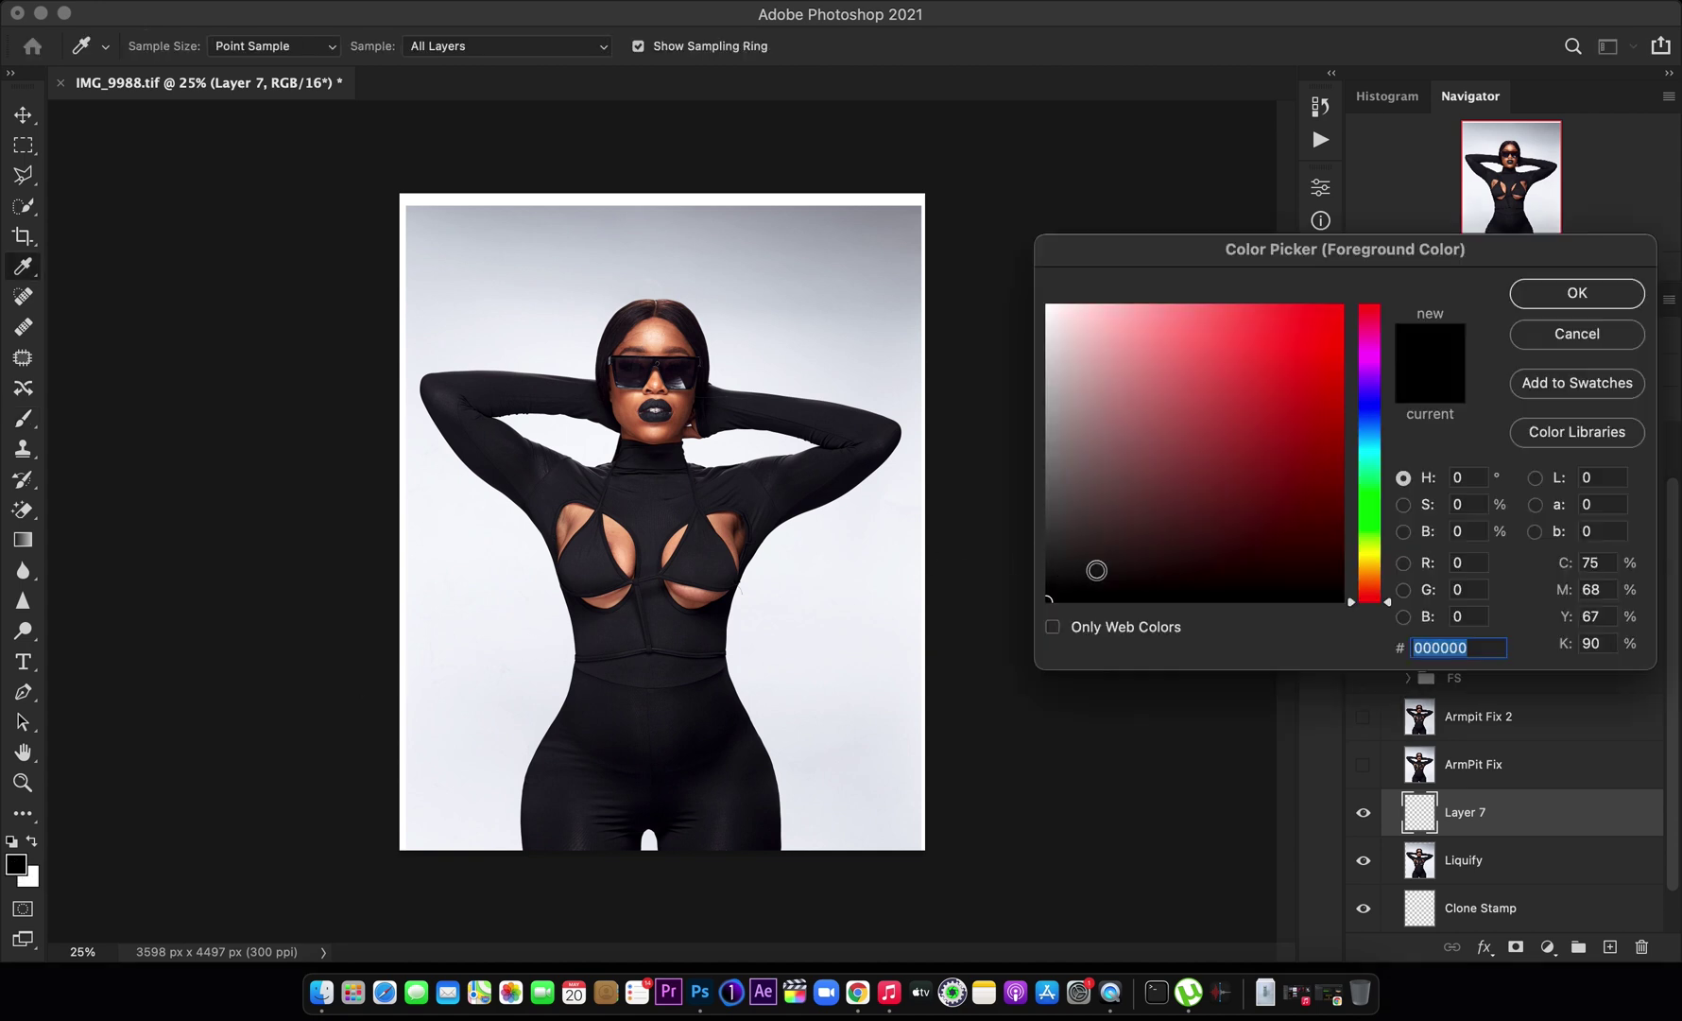
left_click_drag(1093, 571, 1289, 388)
left_click(1565, 290)
key("b")
Paint red marks beside the hips, between the thighs and beside the upper torso, checking them against the unliquified shape
left_click_drag(777, 714, 809, 825)
left_click_drag(520, 724, 483, 830)
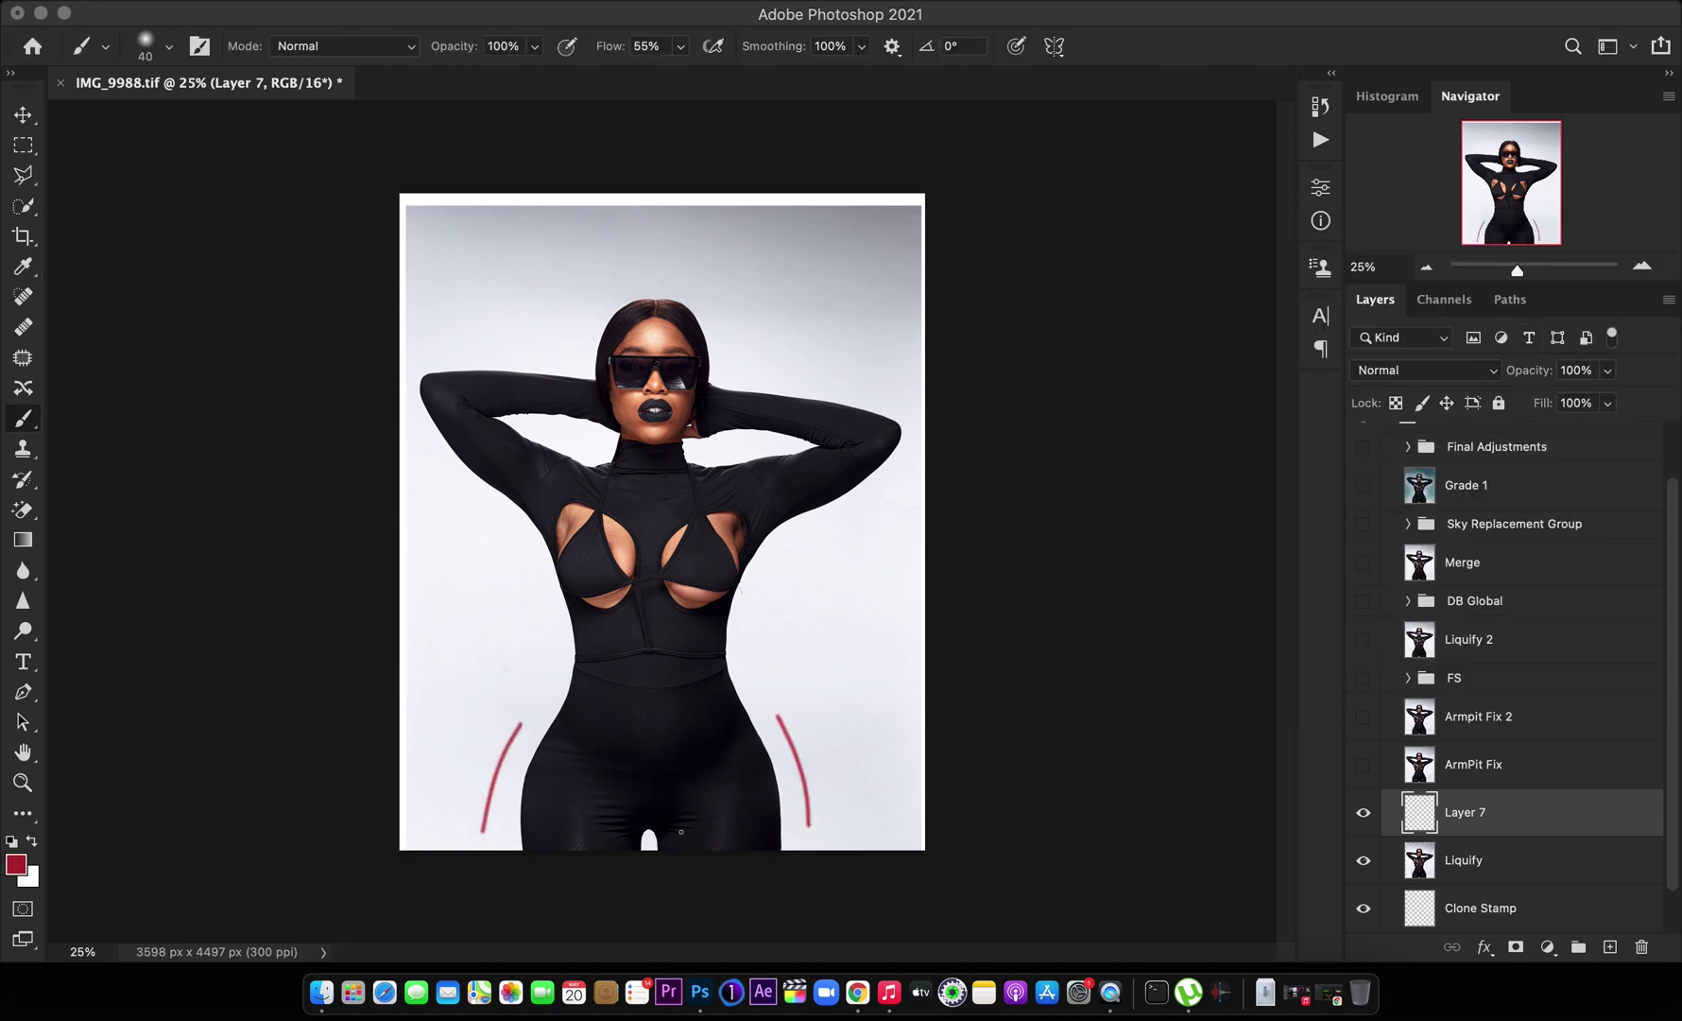
left_click(652, 839)
left_click_drag(538, 553, 545, 594)
left_click_drag(754, 584, 748, 608)
left_click(1364, 860)
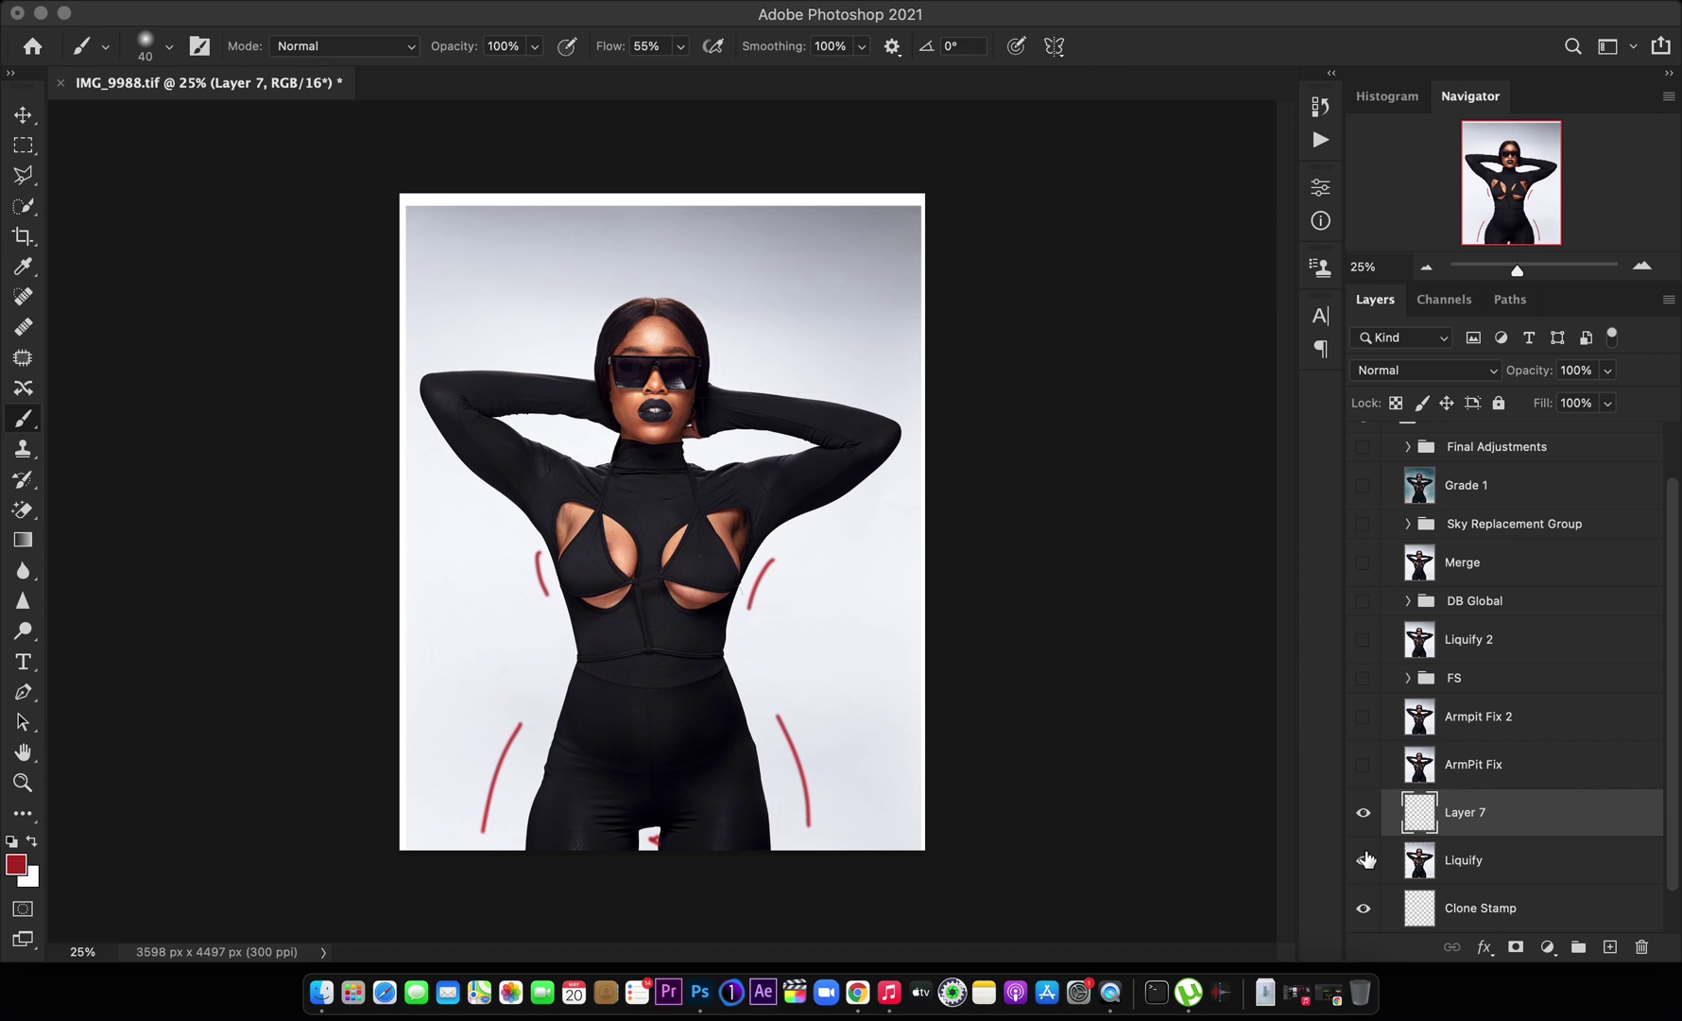
left_click(1364, 860)
Paint red marks on both shoulders and both sides of the head, comparing with the Liquify layer toggled
left_click_drag(720, 461, 765, 455)
left_click_drag(563, 453, 595, 459)
left_click(1364, 812)
left_click(1364, 812)
left_click(1364, 860)
left_click(1364, 860)
left_click_drag(695, 299, 723, 339)
left_click_drag(619, 294, 591, 337)
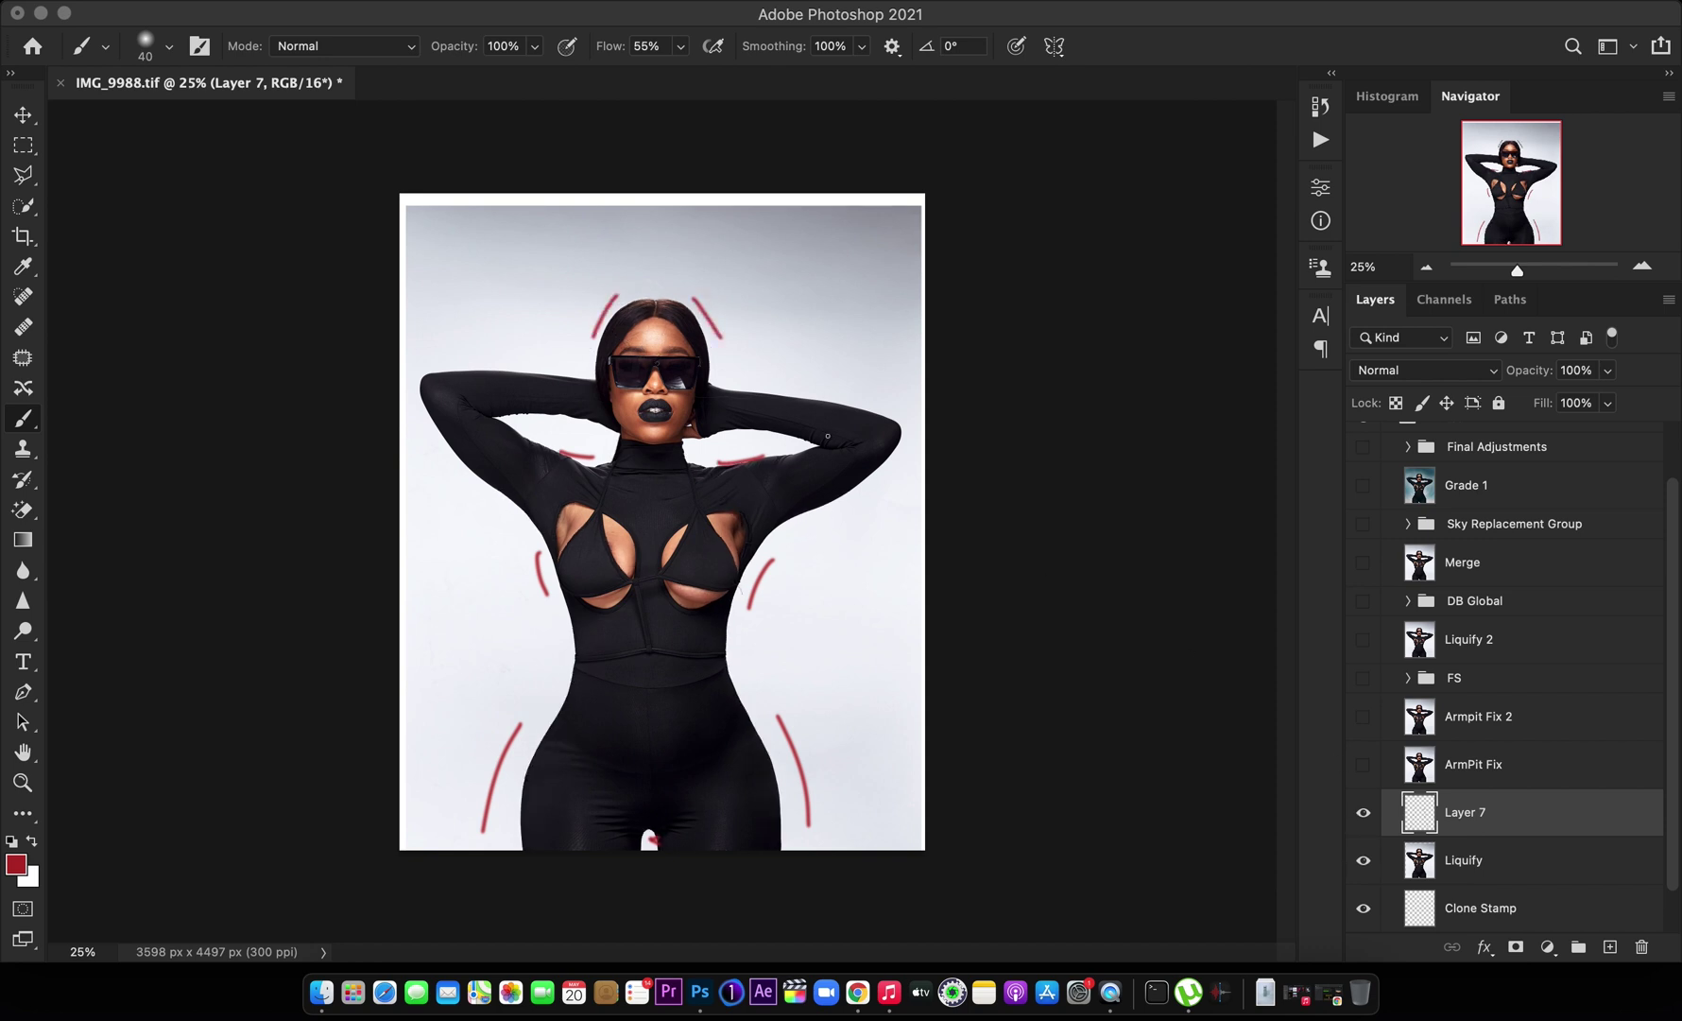
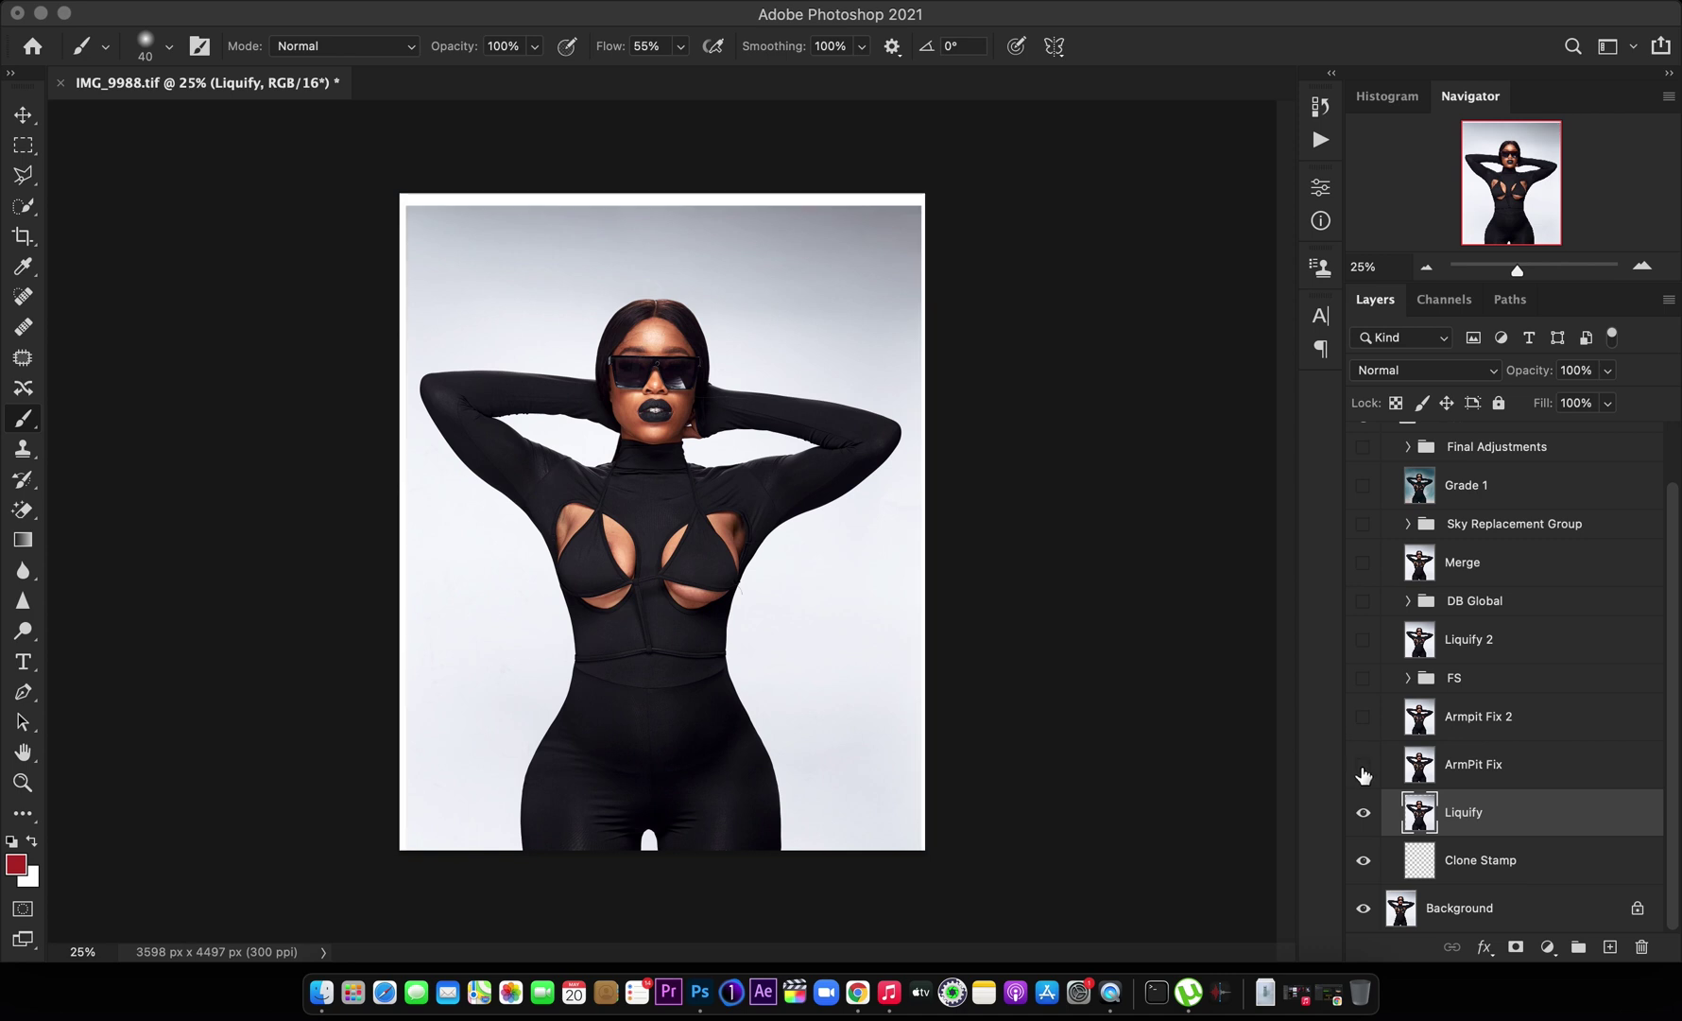
Compare the armpit areas with and without the ArmPit Fix layer
left_click(1364, 766)
key("super+equal")
left_click(1363, 766)
Duplicate the Liquify layer and get the Patch tool ready at the chest and armpit area
left_click(31, 359)
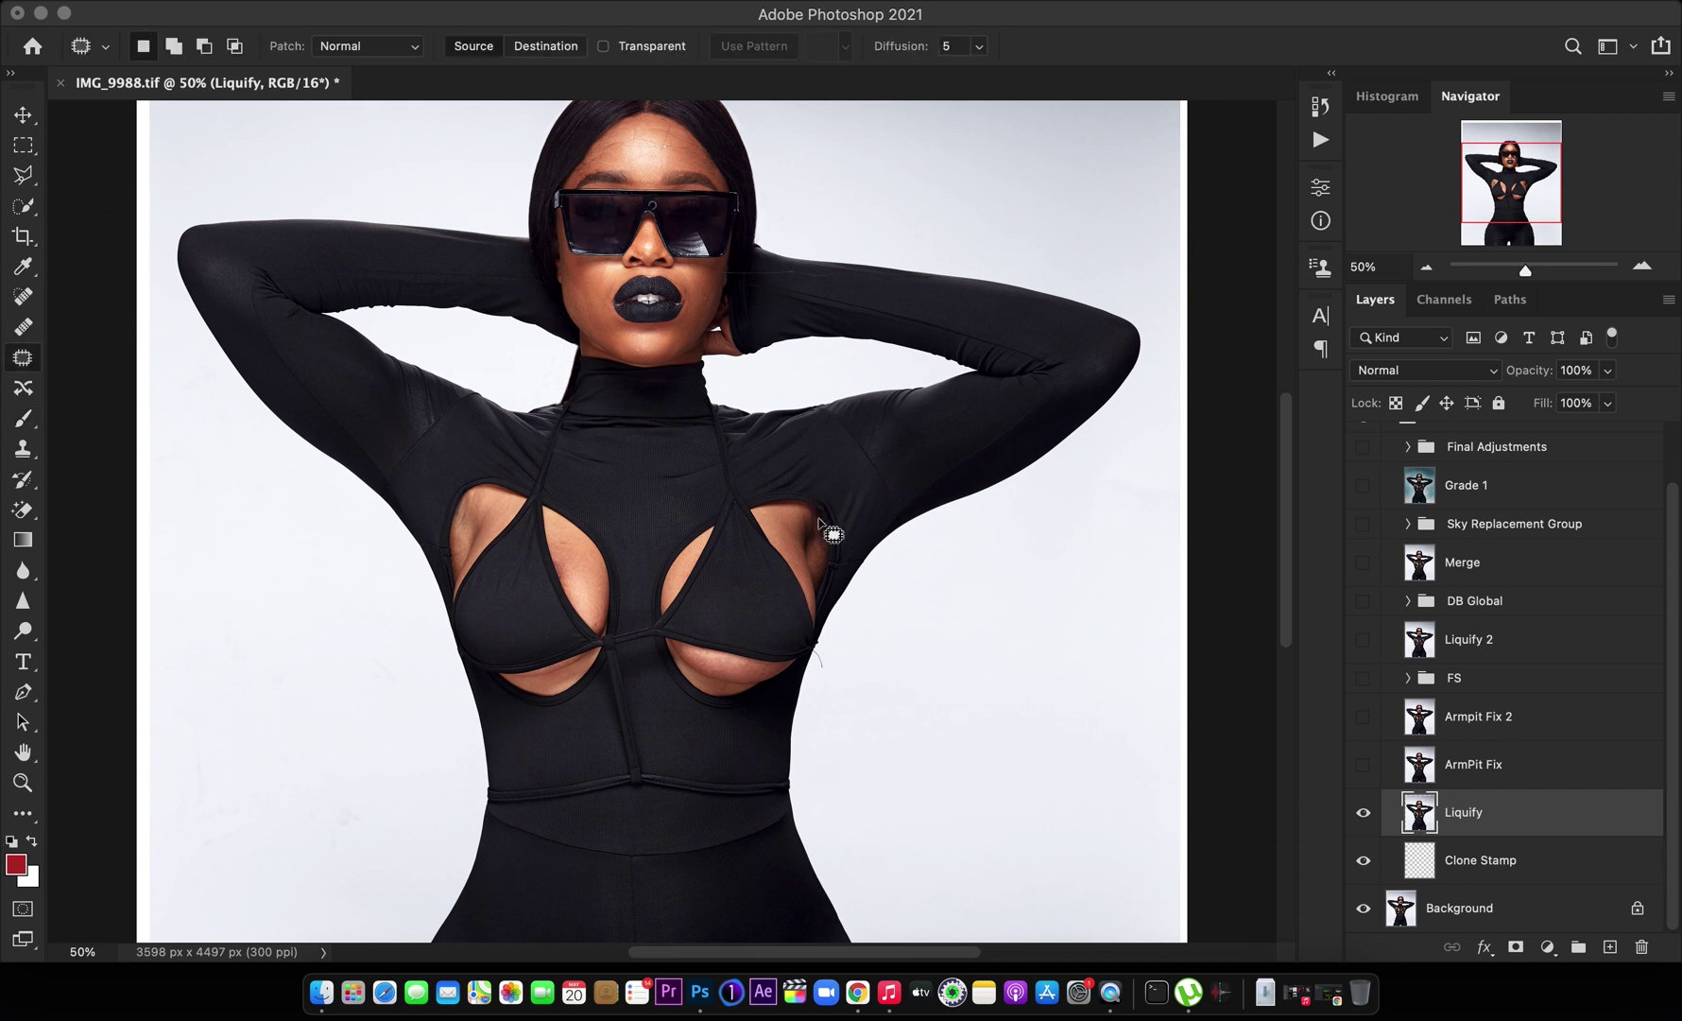
key("super+equal")
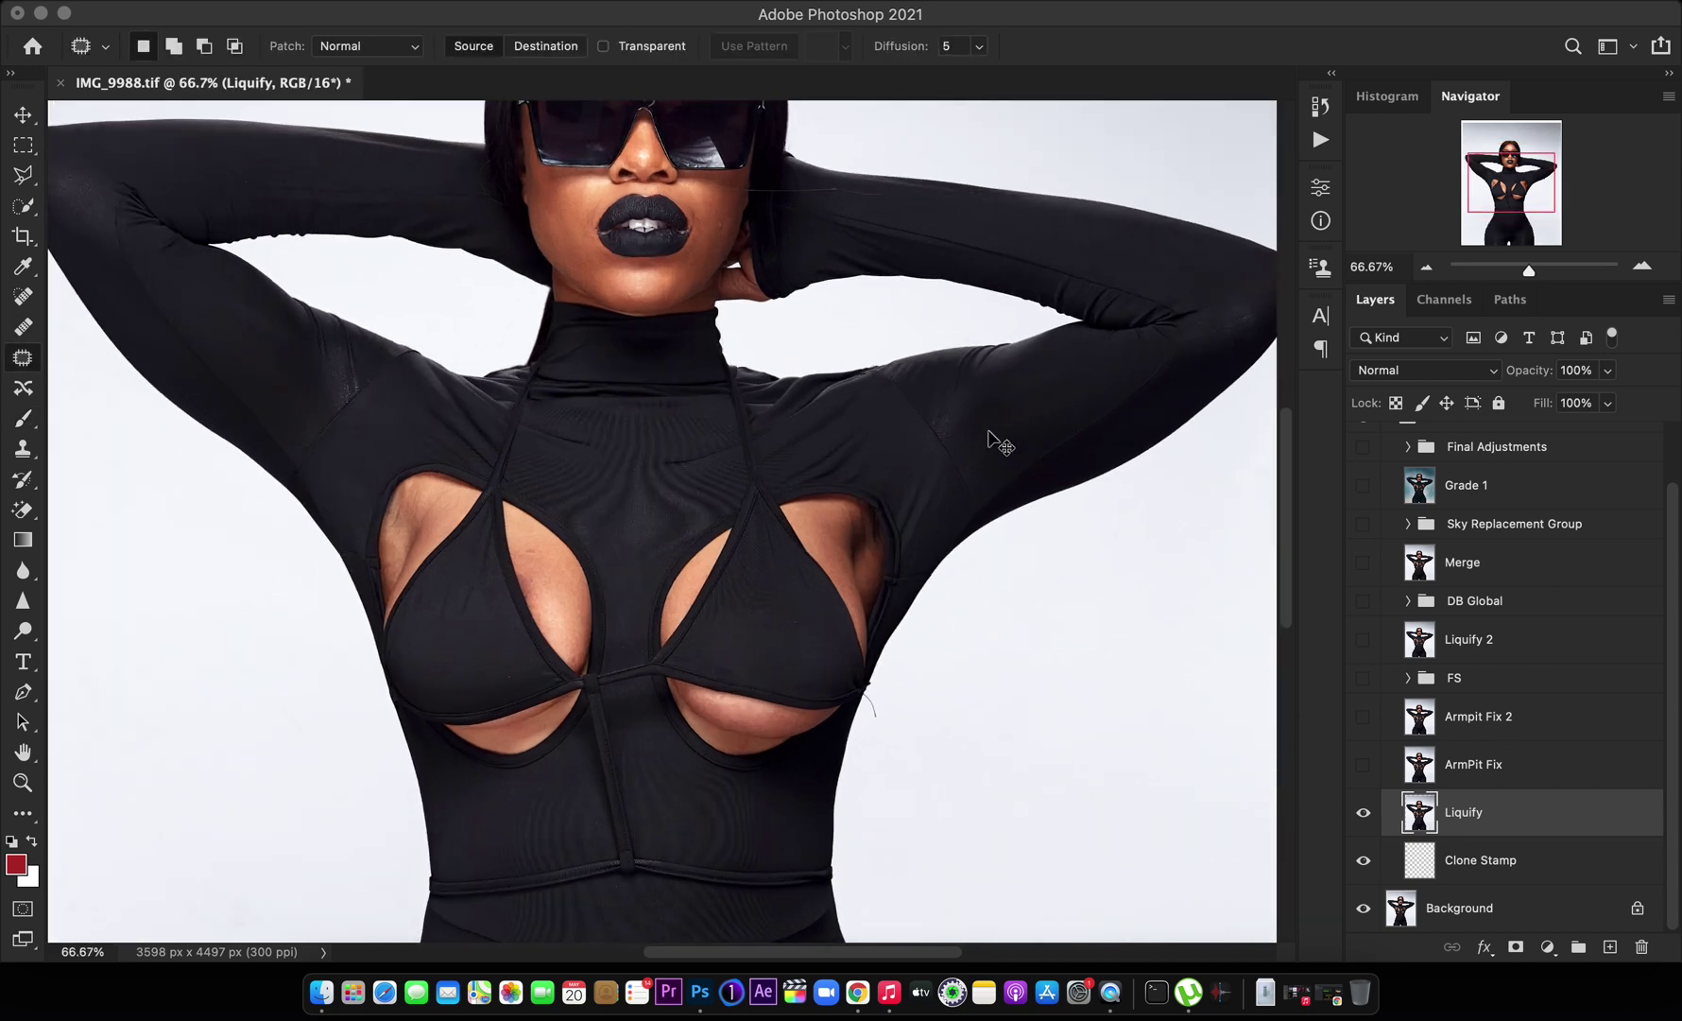
key("super+minus")
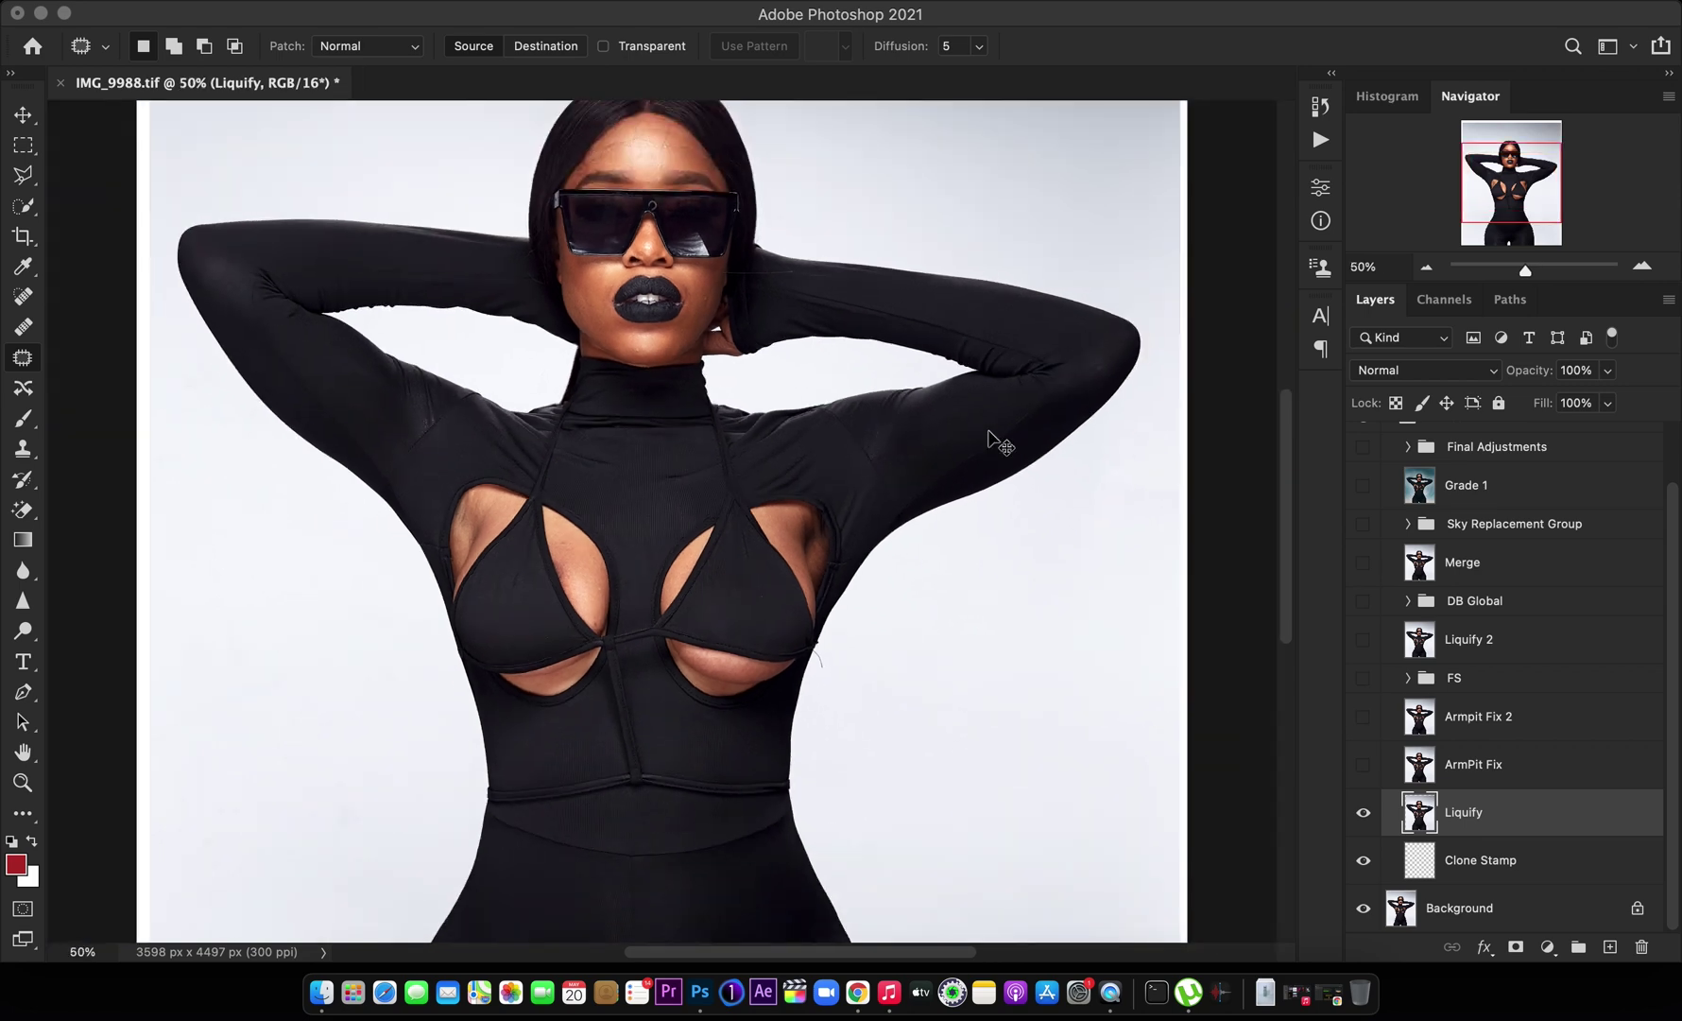
key("super+j")
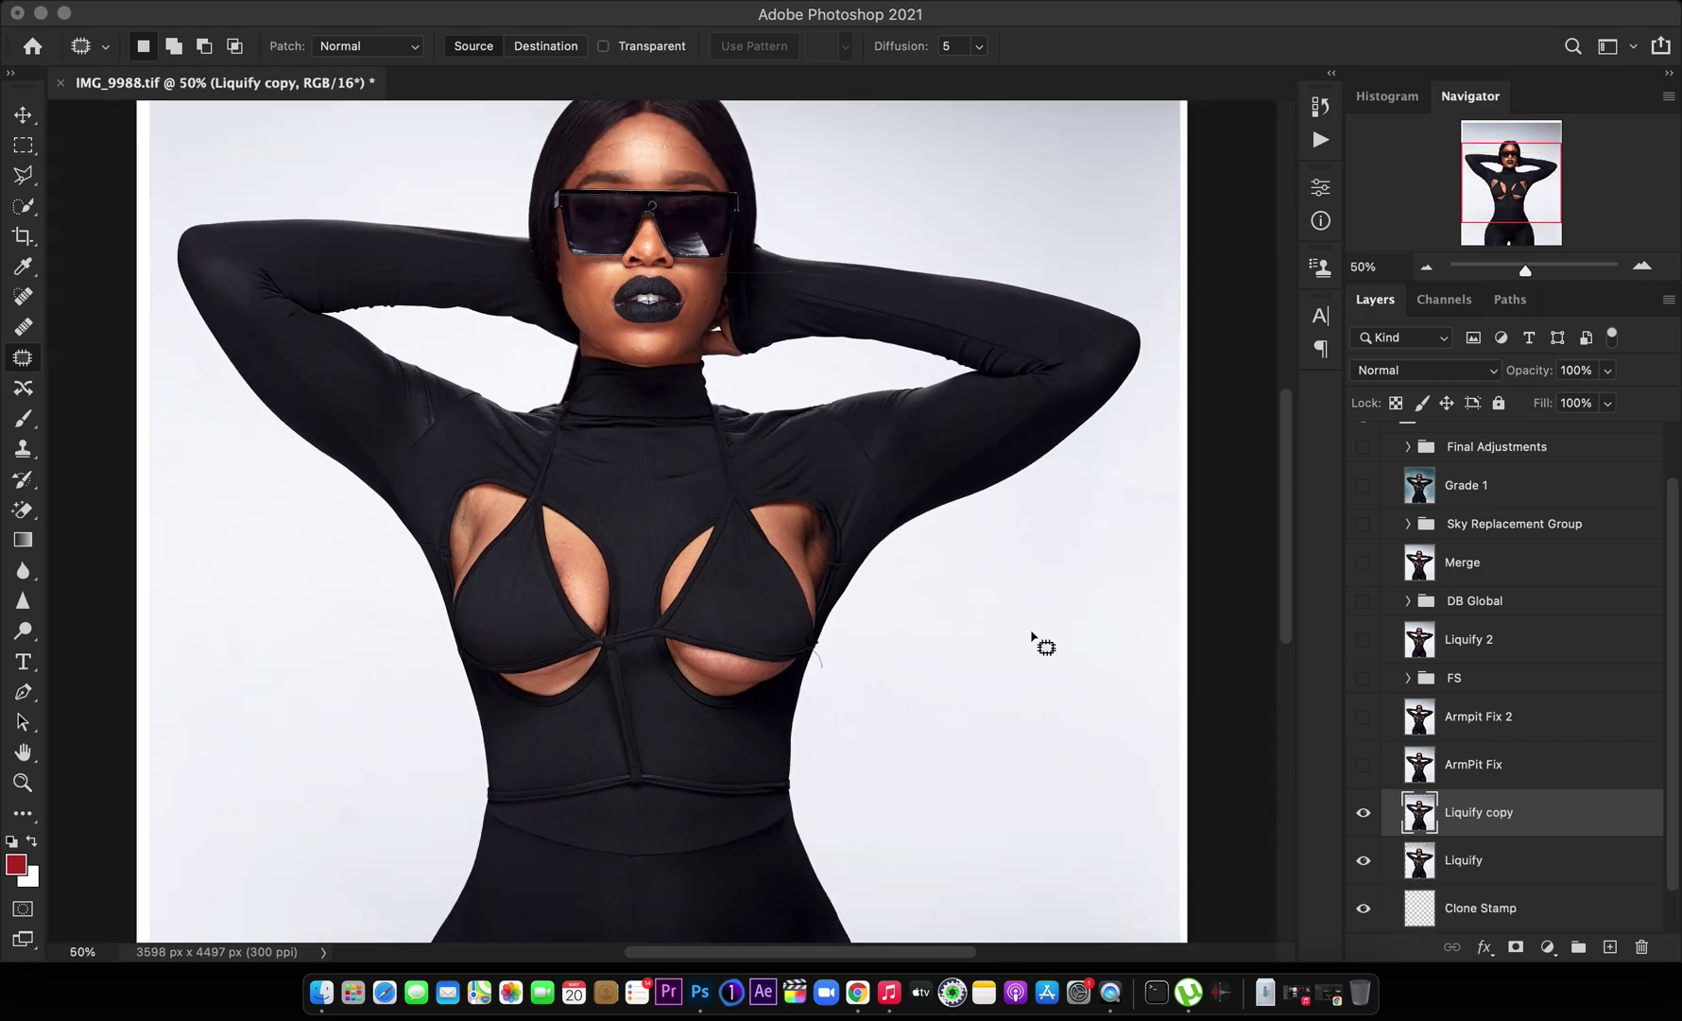
key("super+equal")
key("super+equal")
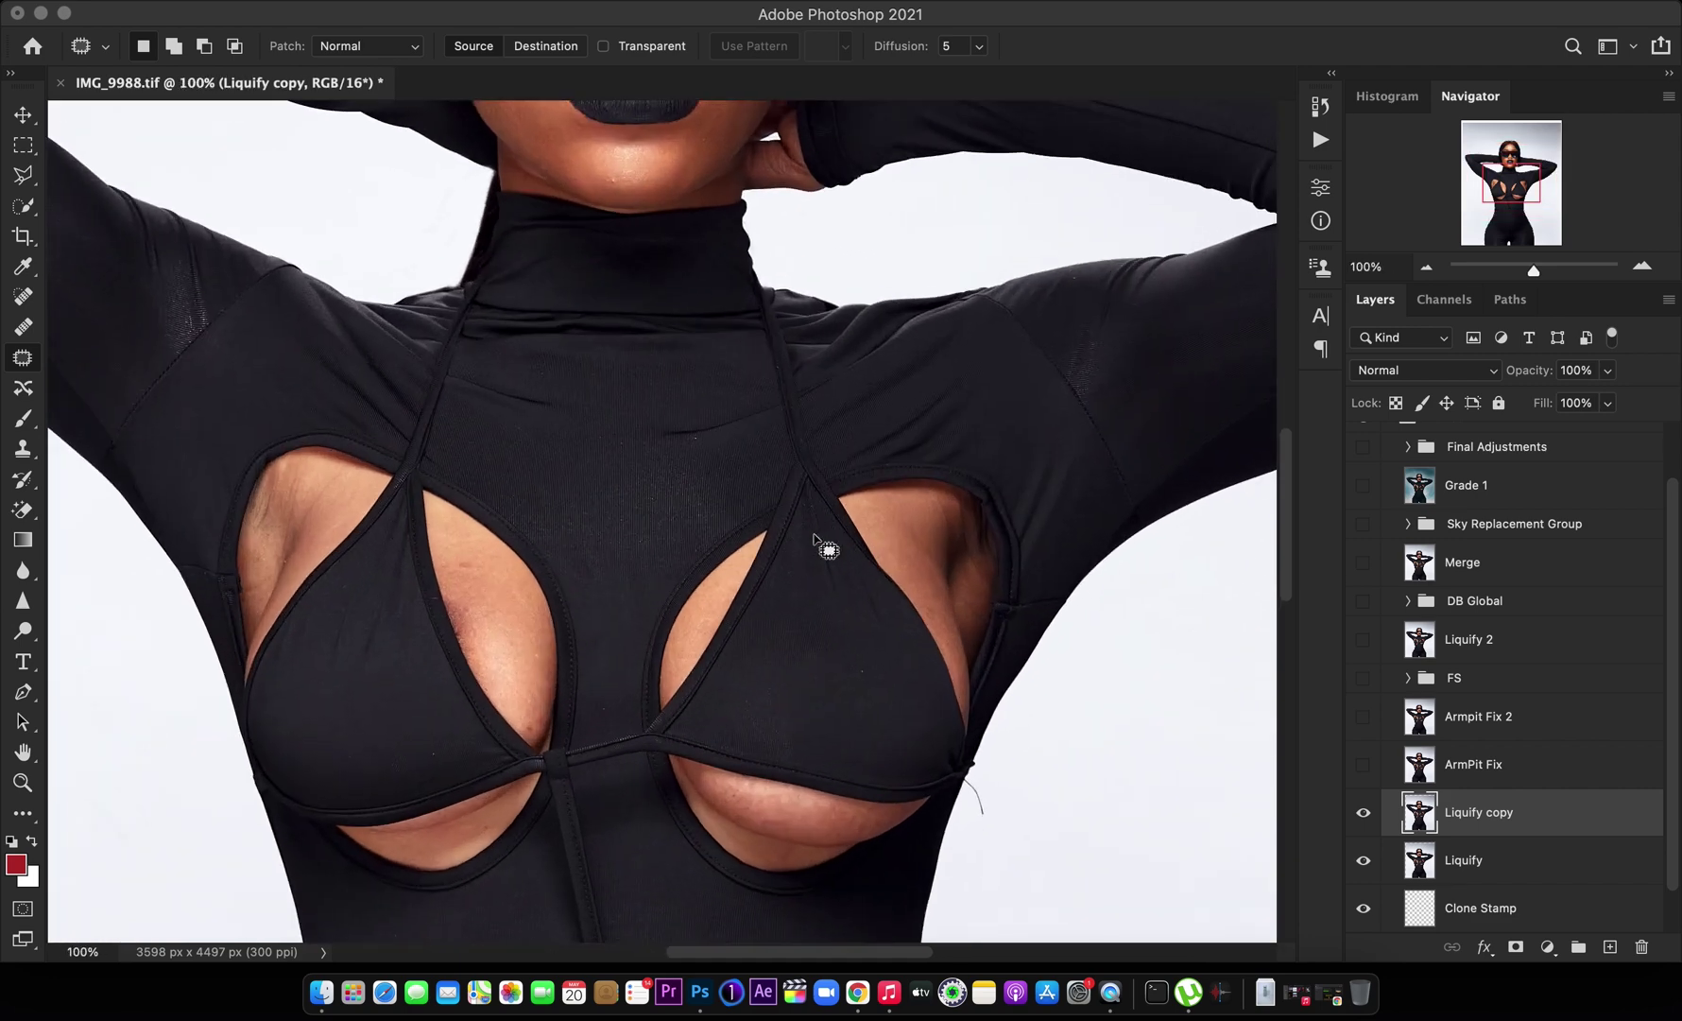
Patch the dark spots in the armpit on the image's right side with nearby clean skin, then deselect
mouse_move(945, 513)
left_mouse_down()
mouse_move(937, 564)
mouse_move(969, 611)
mouse_move(958, 514)
mouse_move(910, 550)
left_mouse_up()
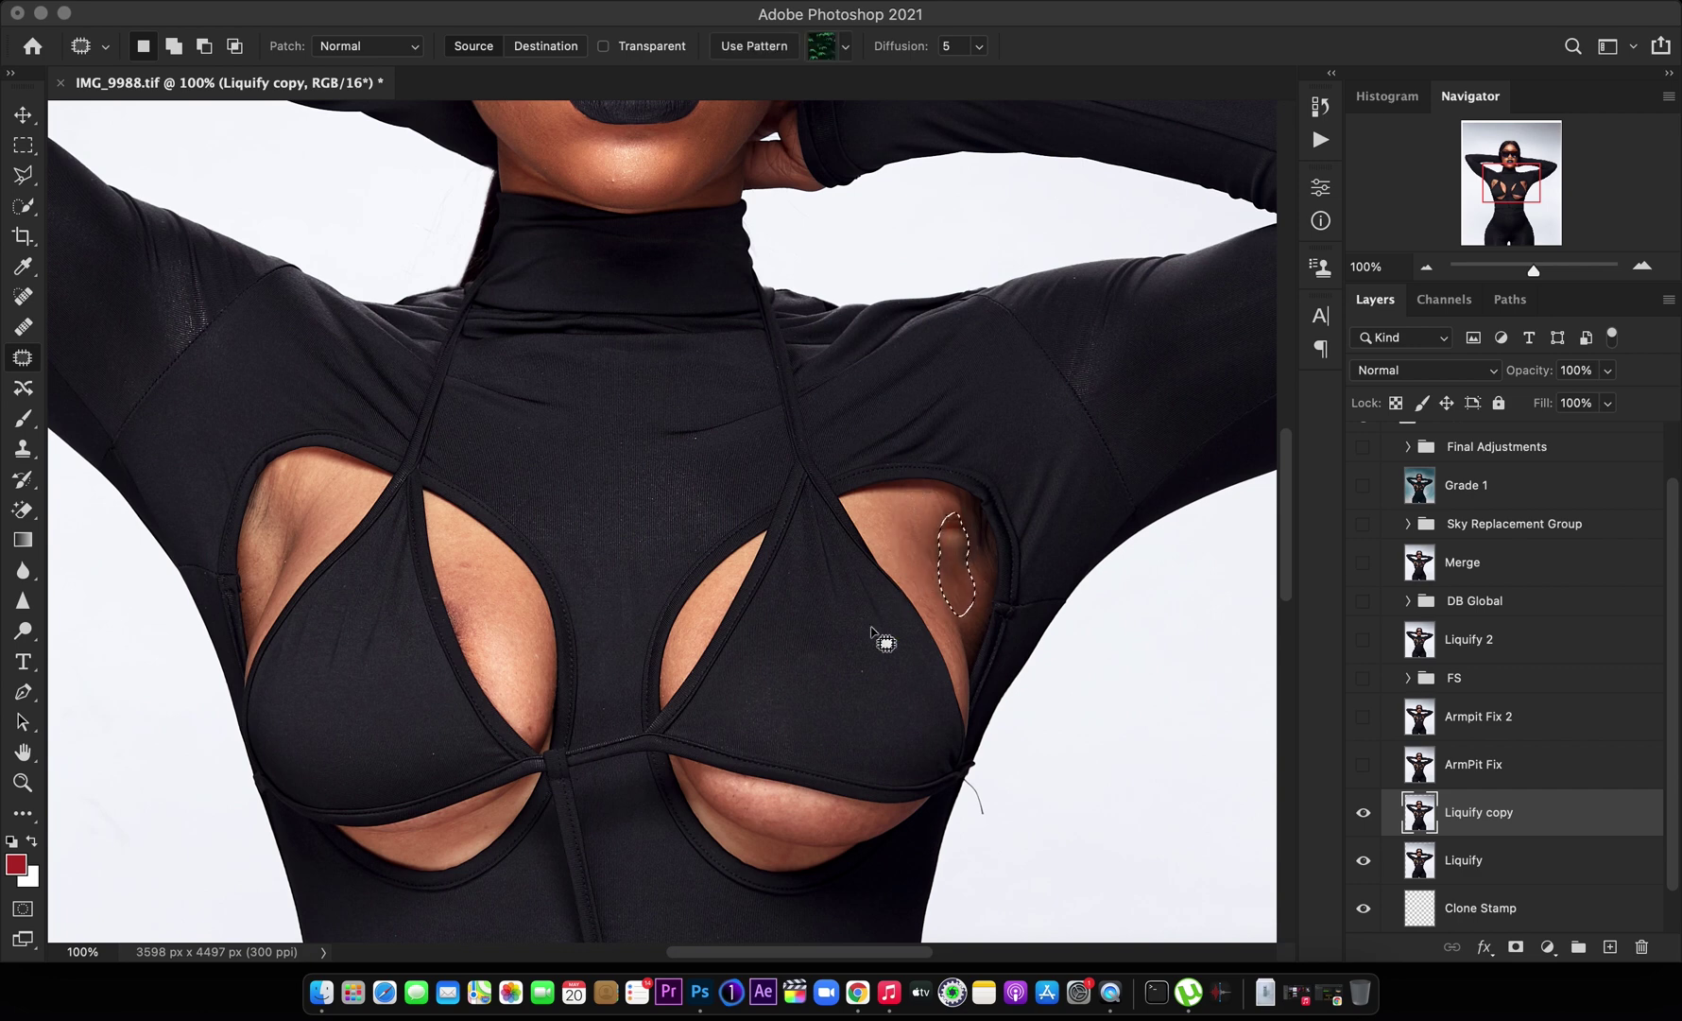
key("super+d")
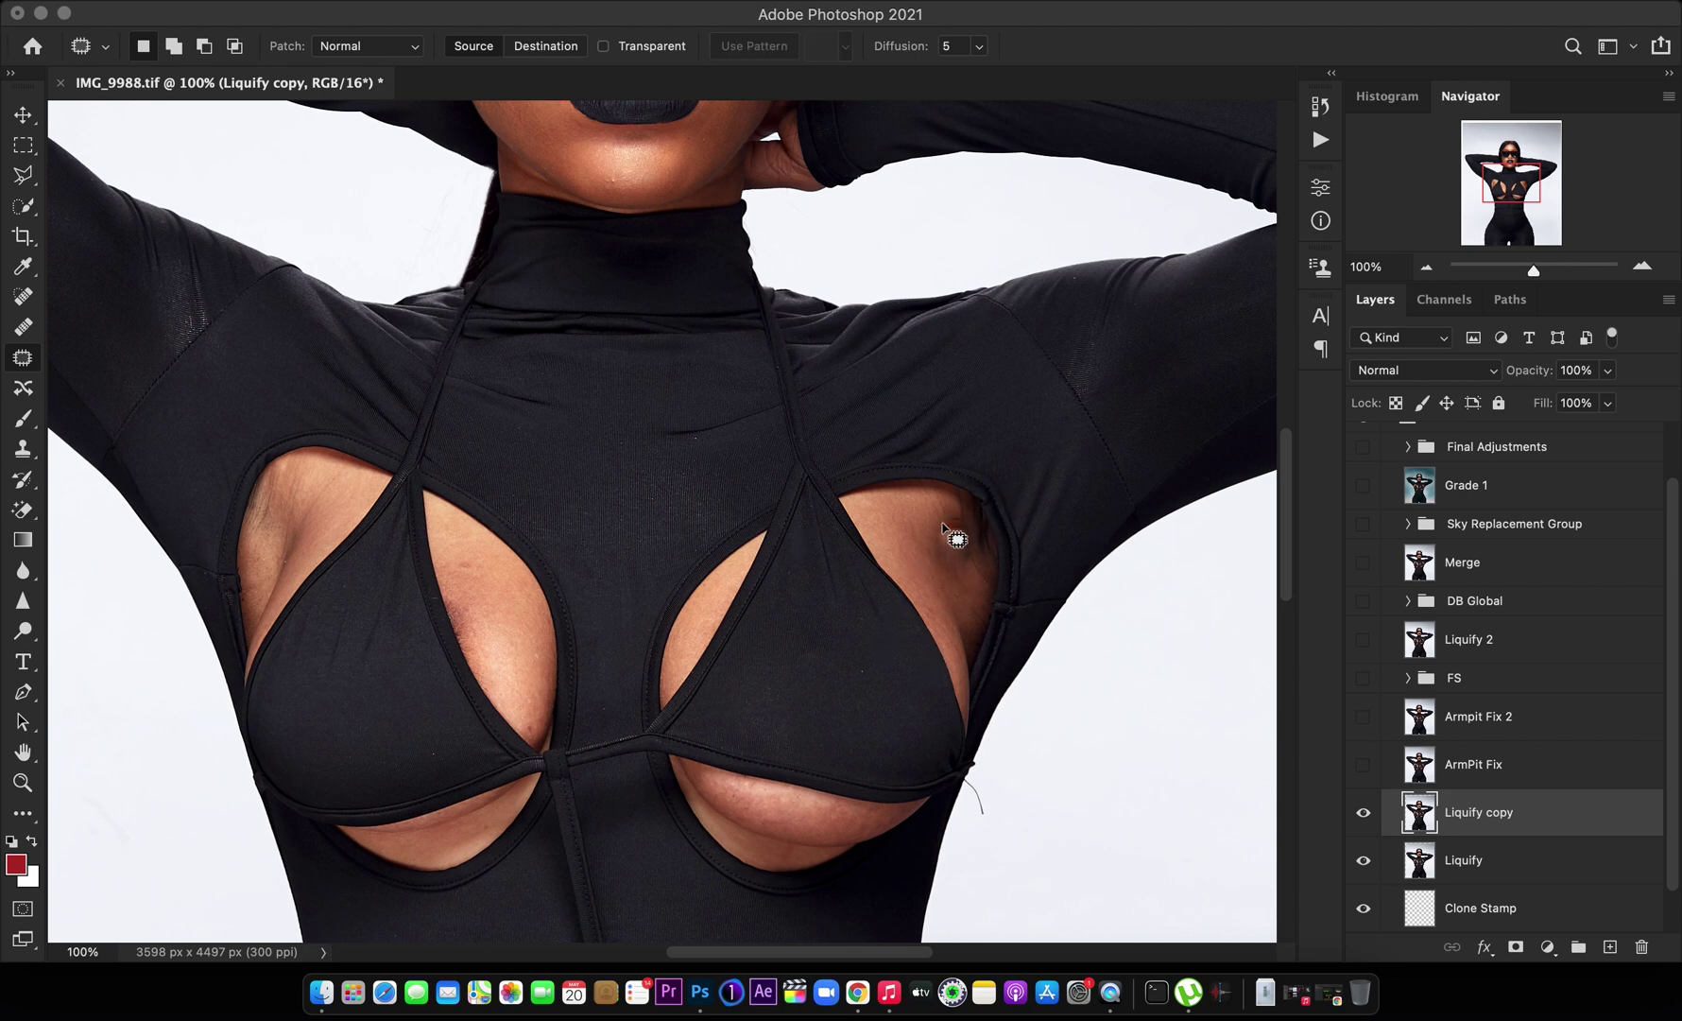
mouse_move(945, 510)
left_mouse_down()
mouse_move(950, 563)
mouse_move(983, 537)
mouse_move(945, 506)
left_mouse_up()
left_click_drag(948, 544, 911, 531)
key("super+d")
key("super+0")
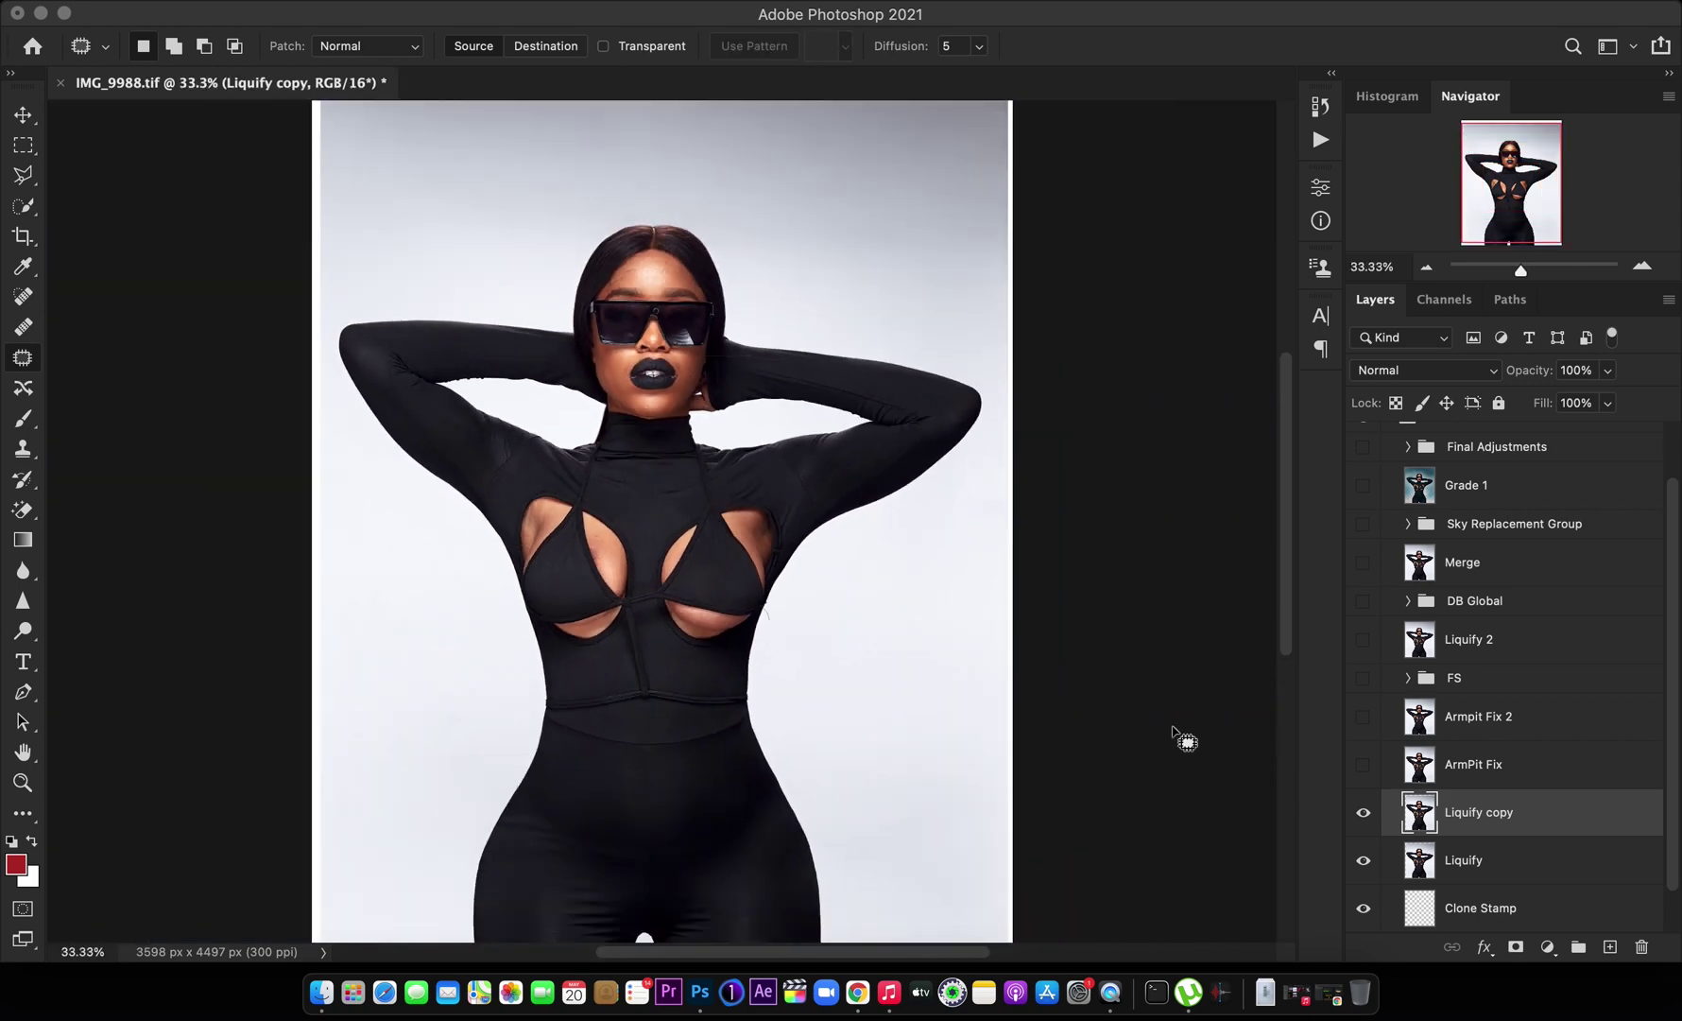
Compare the image with and without the patched duplicate layer, then delete that duplicate
left_click(1364, 813)
left_click(1364, 813)
left_click(1364, 813)
left_click(1364, 813)
key("BackSpace")
Make the ArmPit Fix and Armpit Fix 2 layers and the FS group visible
left_click(1363, 764)
left_click(1472, 770)
left_click(1363, 764)
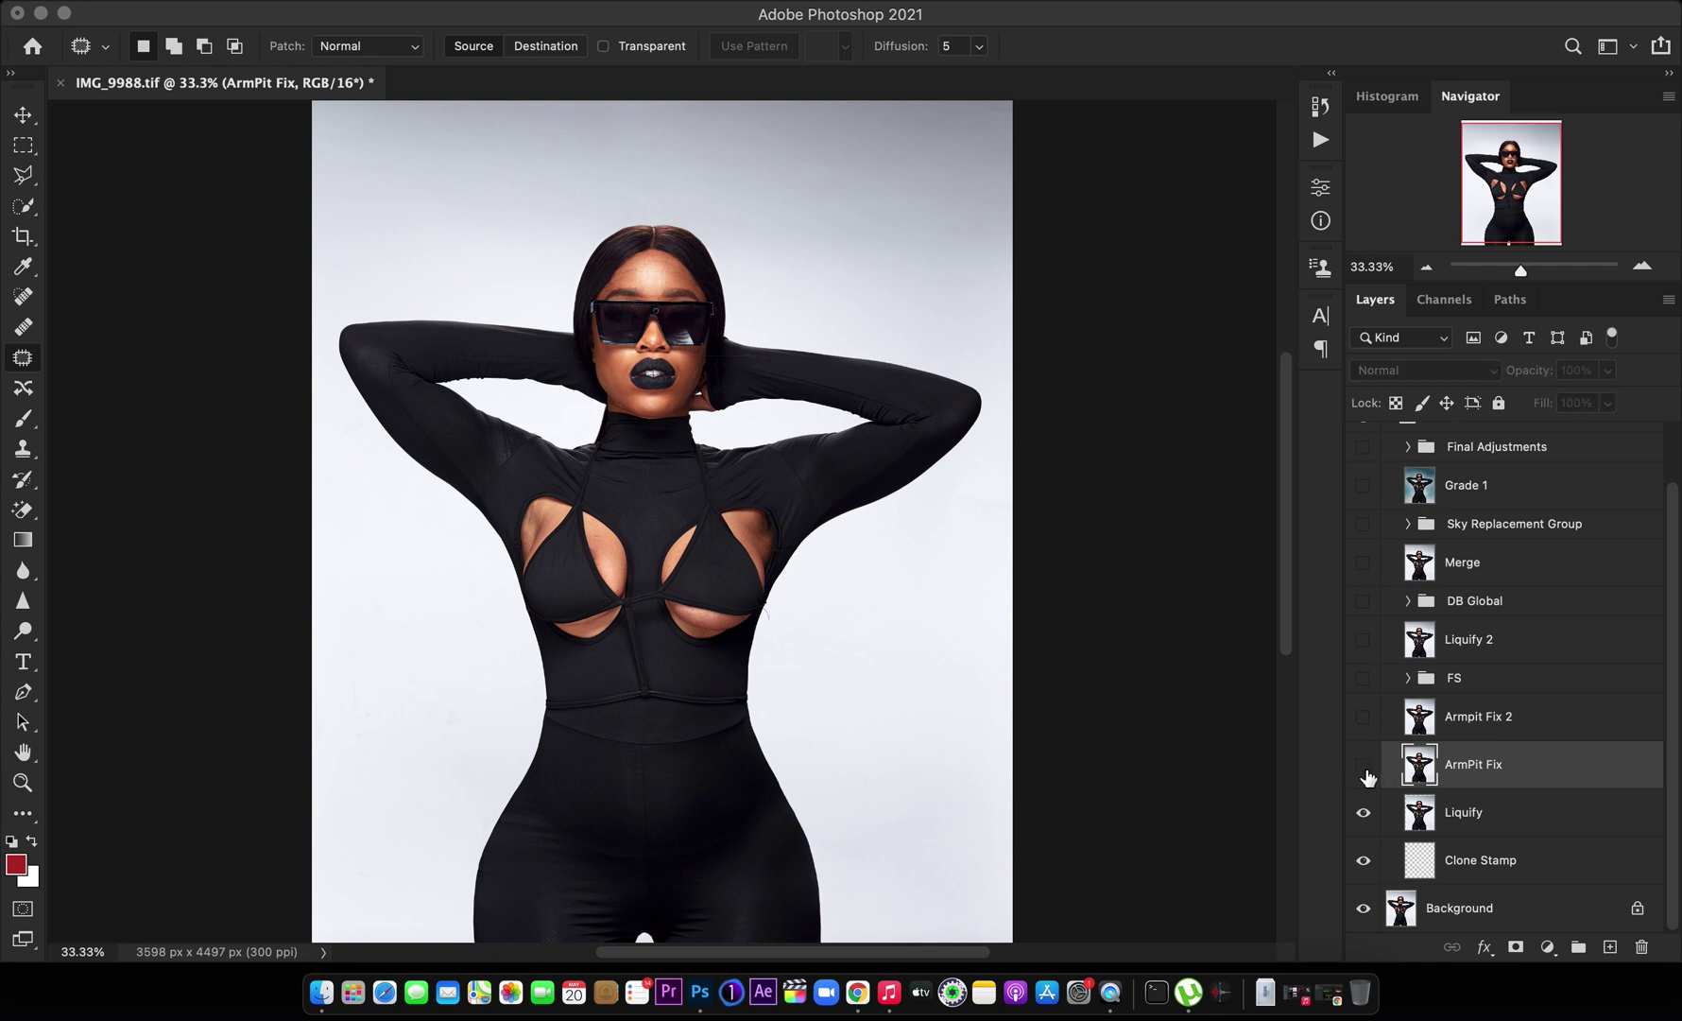
left_click(1363, 764)
left_click(1367, 720)
left_click(1470, 728)
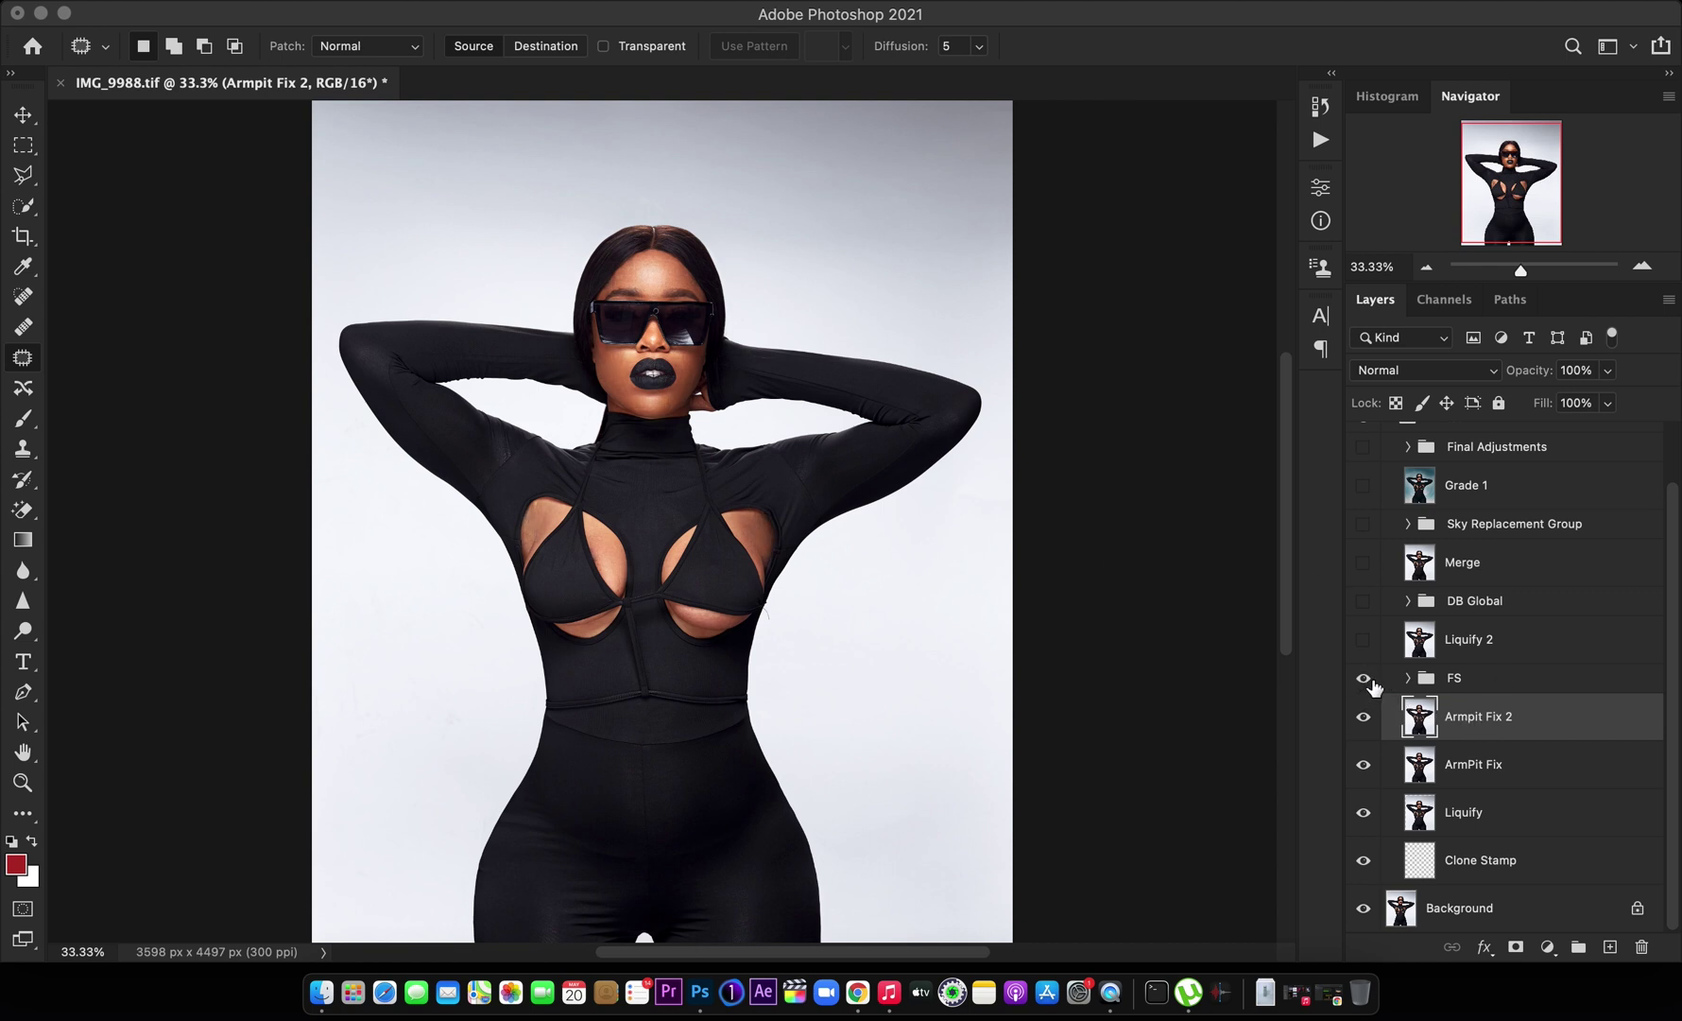
left_click(1364, 681)
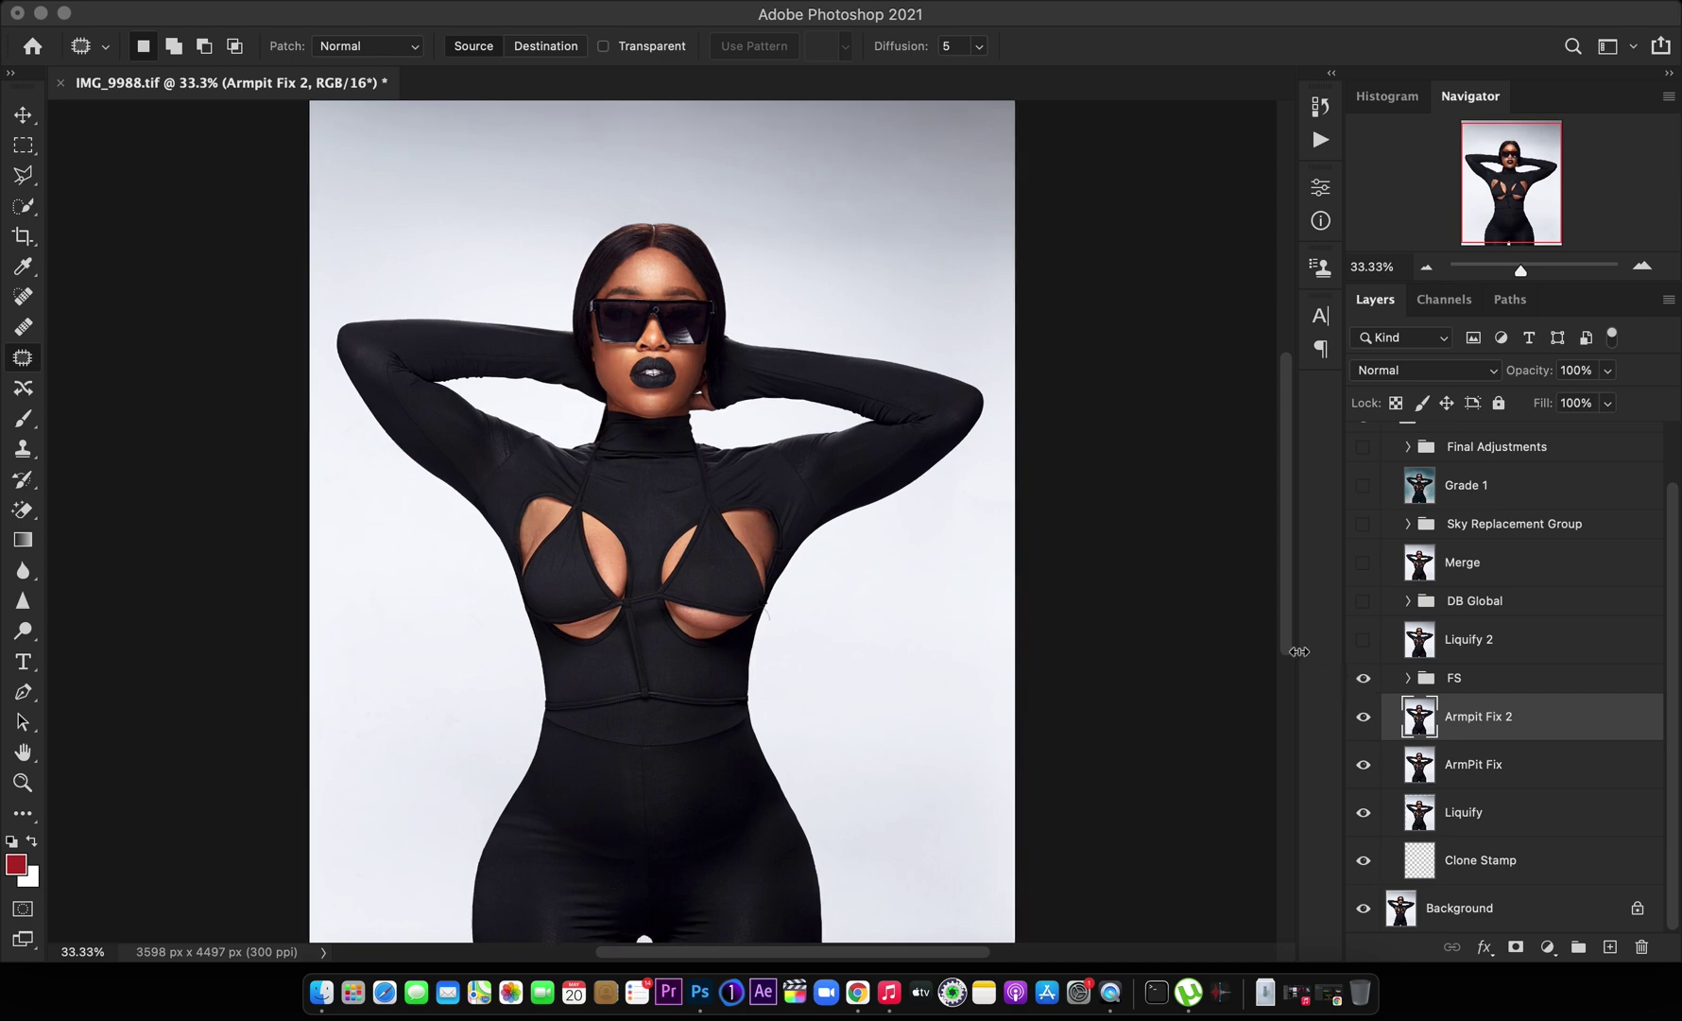
Expand the FS group and compare the upper body with and without Layer 5 and Layer 6
key("super+equal")
scroll(1068, 531, "up", 5)
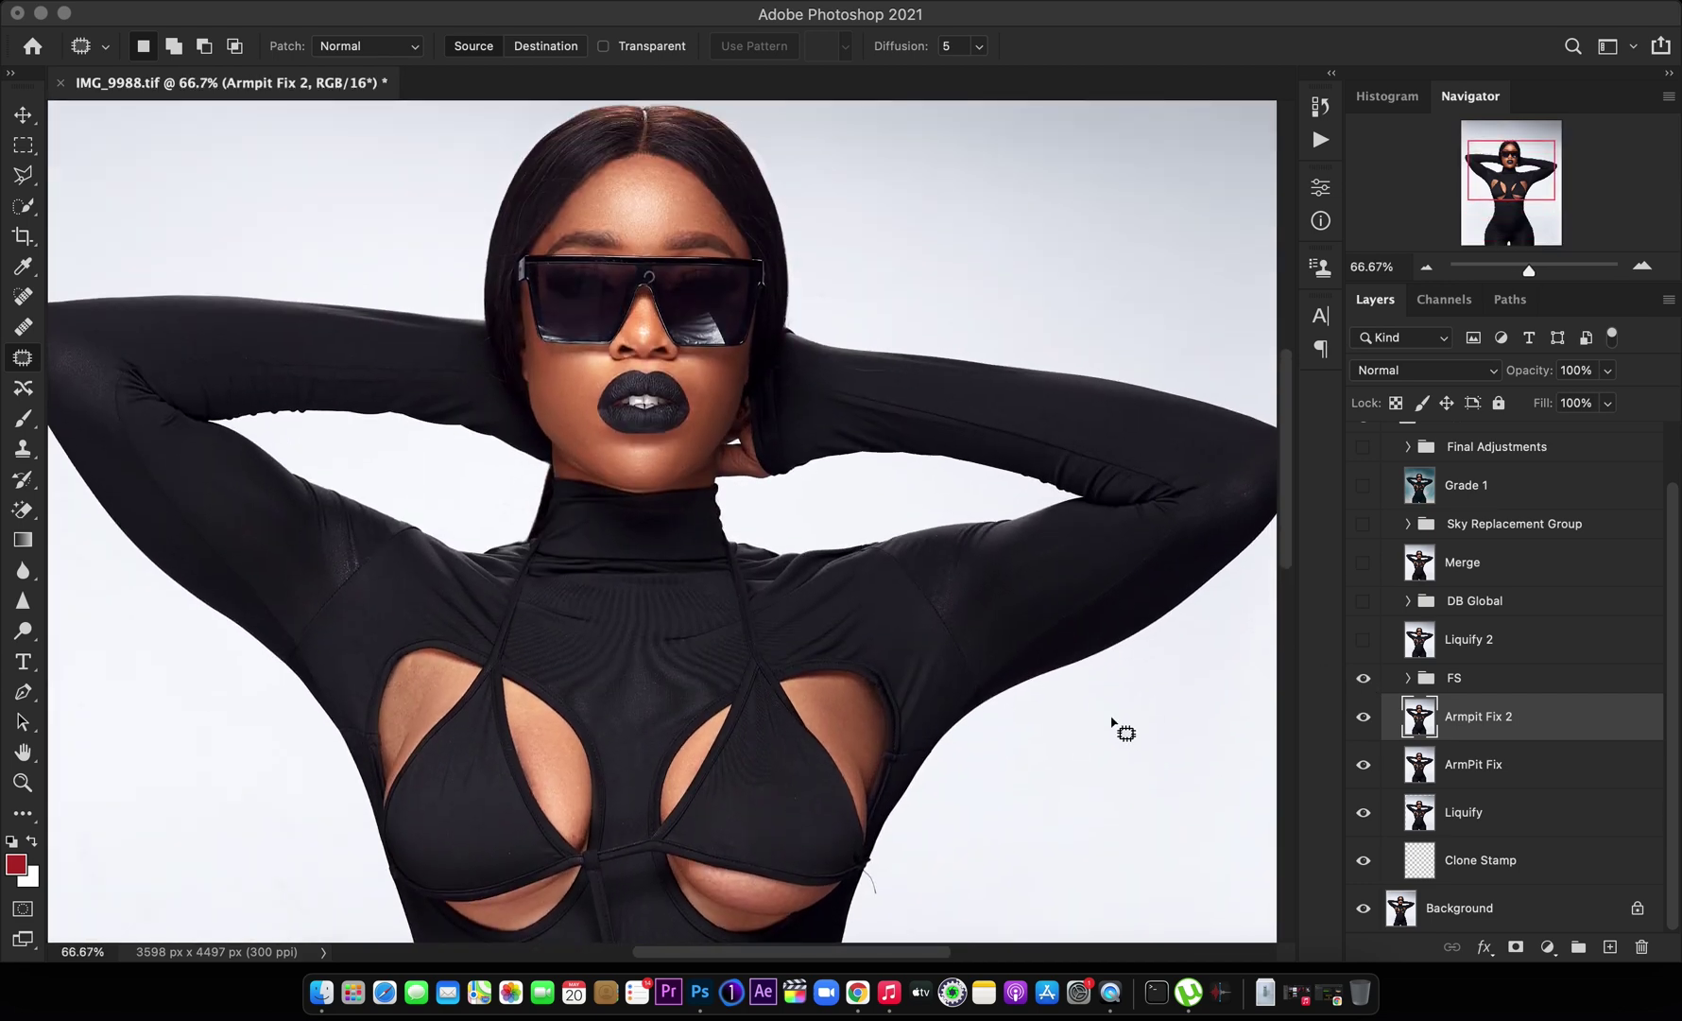
left_click(1409, 678)
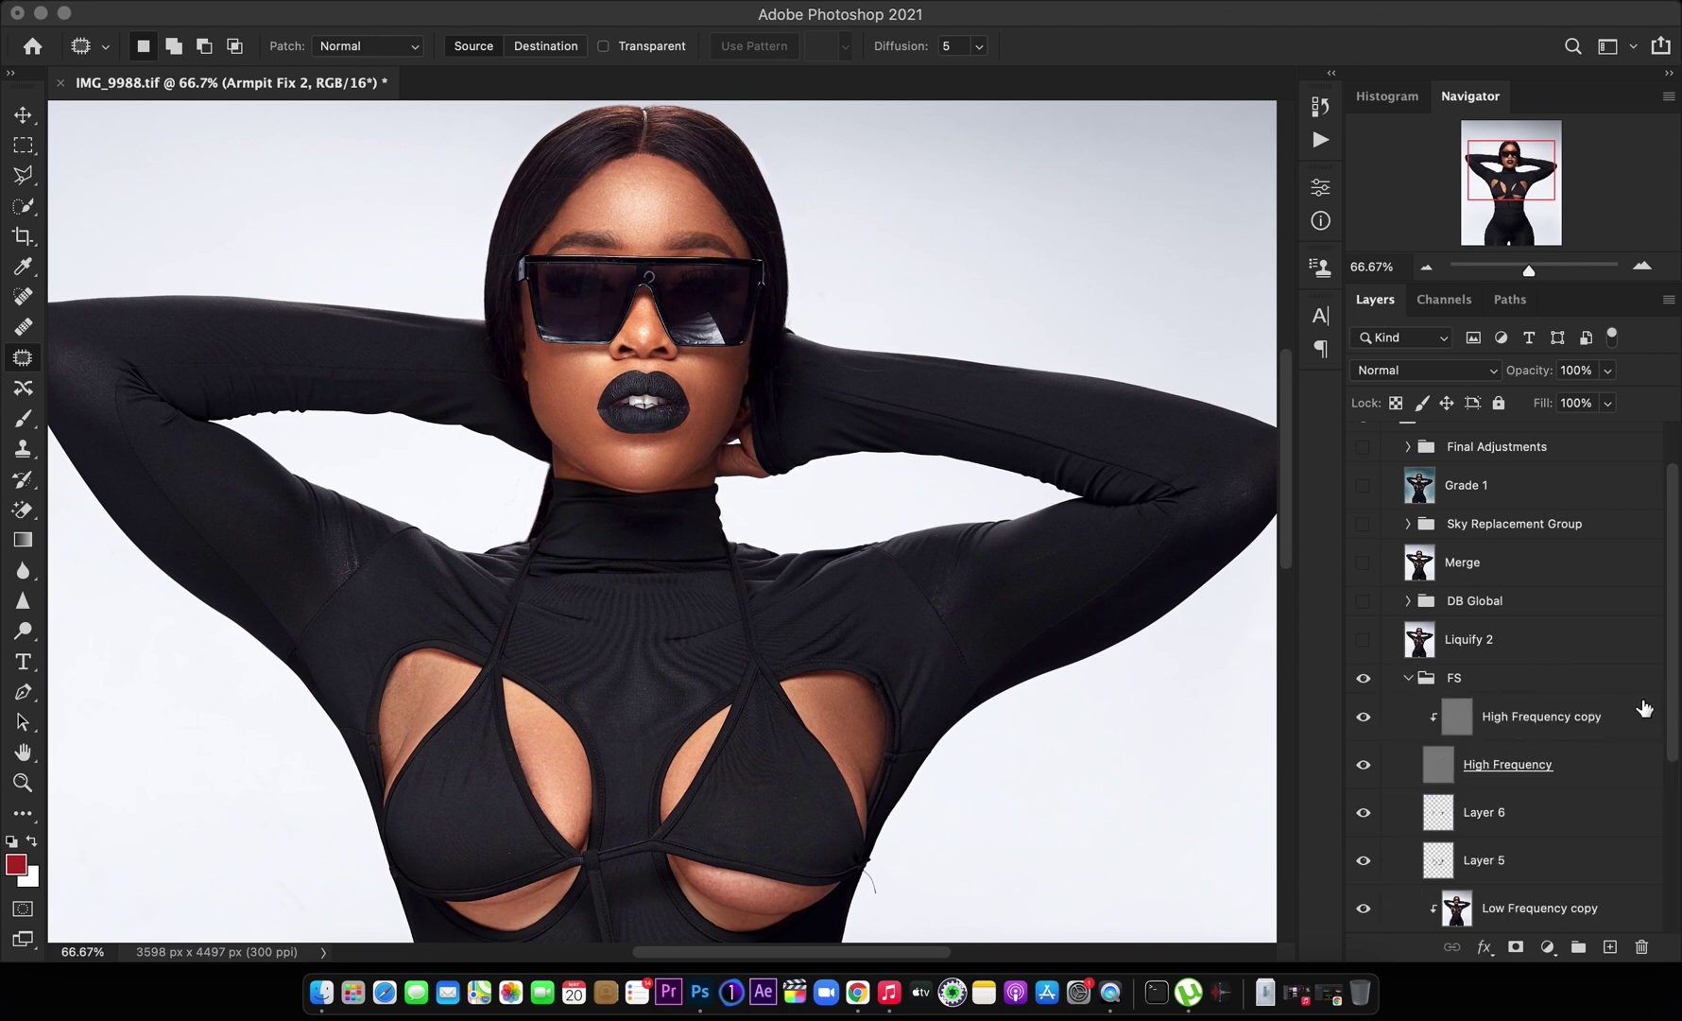
scroll(1671, 713, "down", 3)
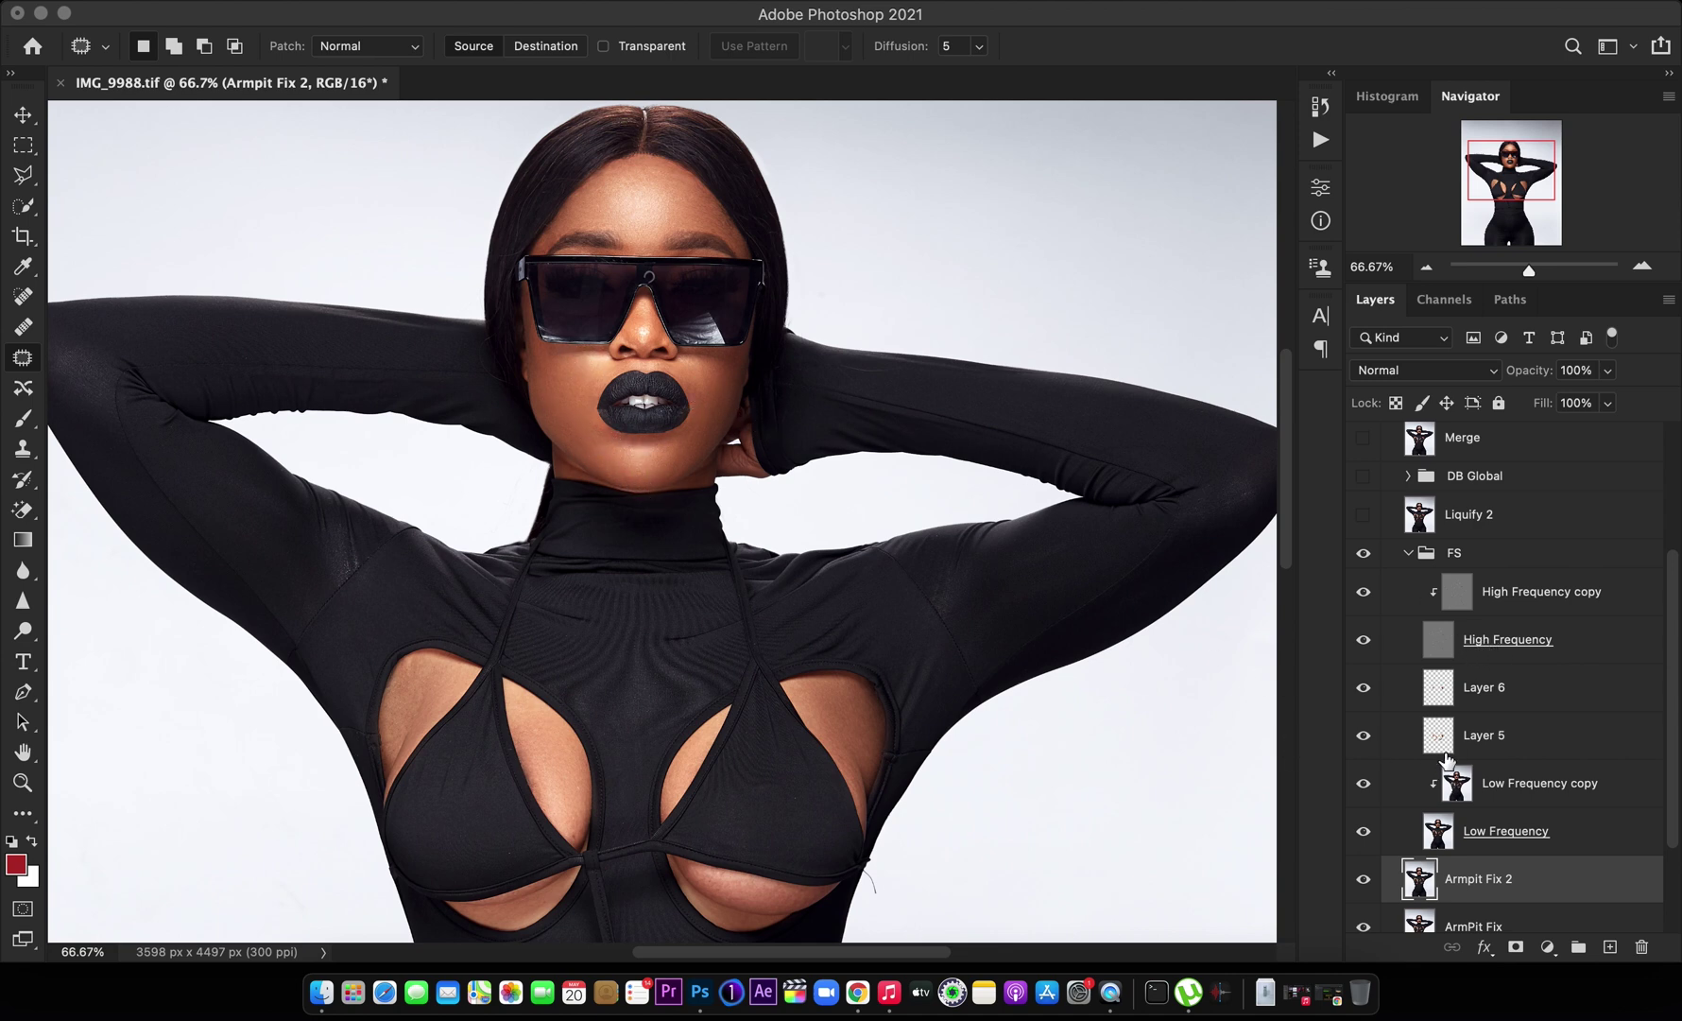
left_click(1364, 735)
left_click(1364, 687)
left_click(1364, 735)
left_click(1364, 688)
Compare the skin with and without the Low Frequency copy layer, then collapse and select the FS group
left_click(1364, 783)
left_click(1364, 786)
left_click(1363, 786)
left_click(1362, 785)
left_click(1408, 553)
left_click(1461, 679)
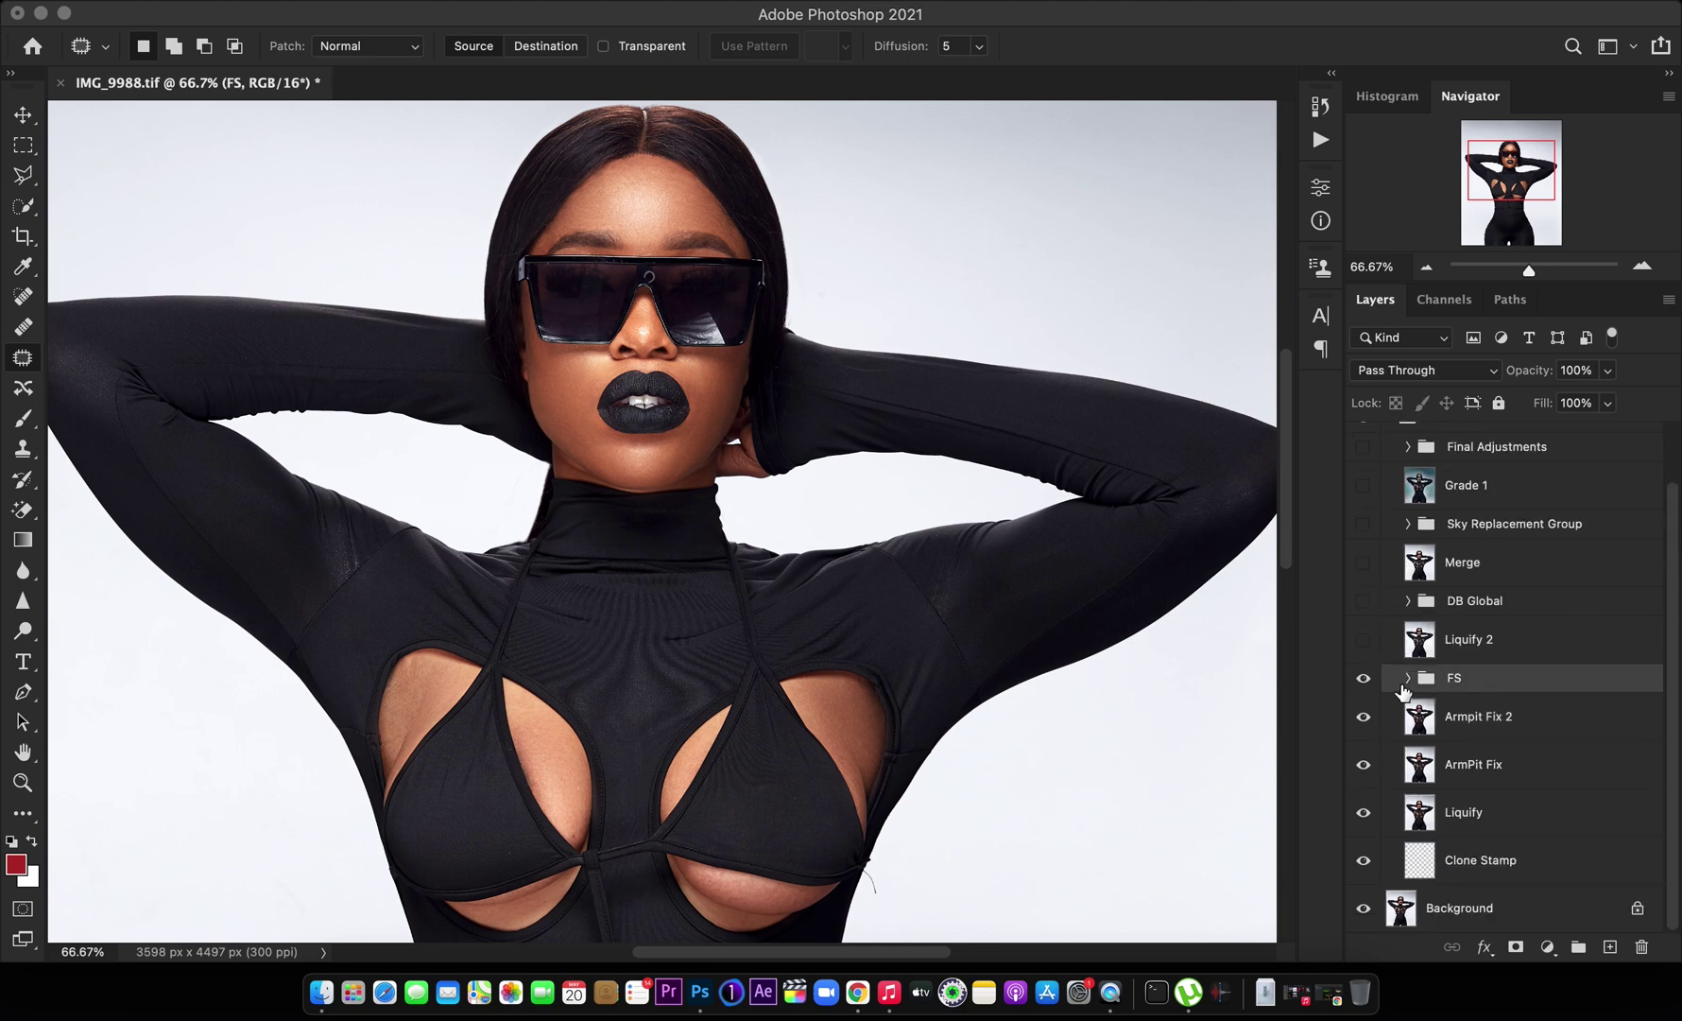
Examine the chest area with and without the Liquify 2 layer
key("super+minus")
key("super+minus")
key("super+minus")
key("super+minus")
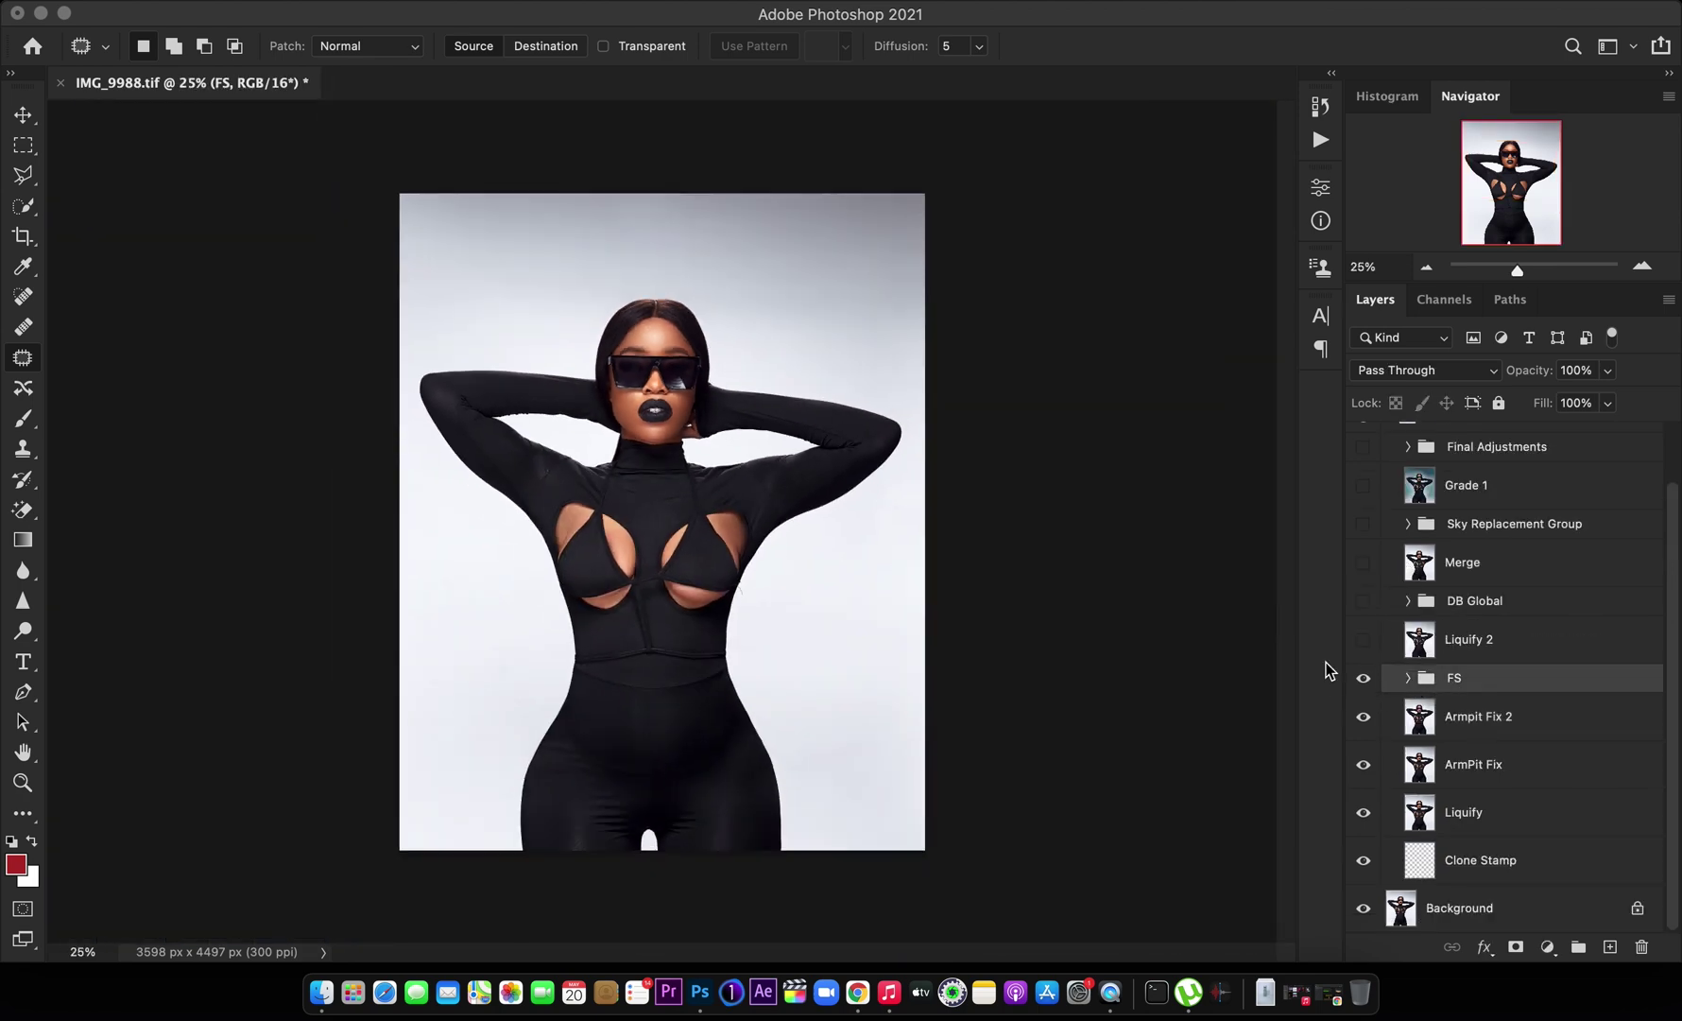
key("super+plus")
left_click(1364, 640)
left_click(1461, 643)
key("super+plus")
key("super+plus")
key("super+plus")
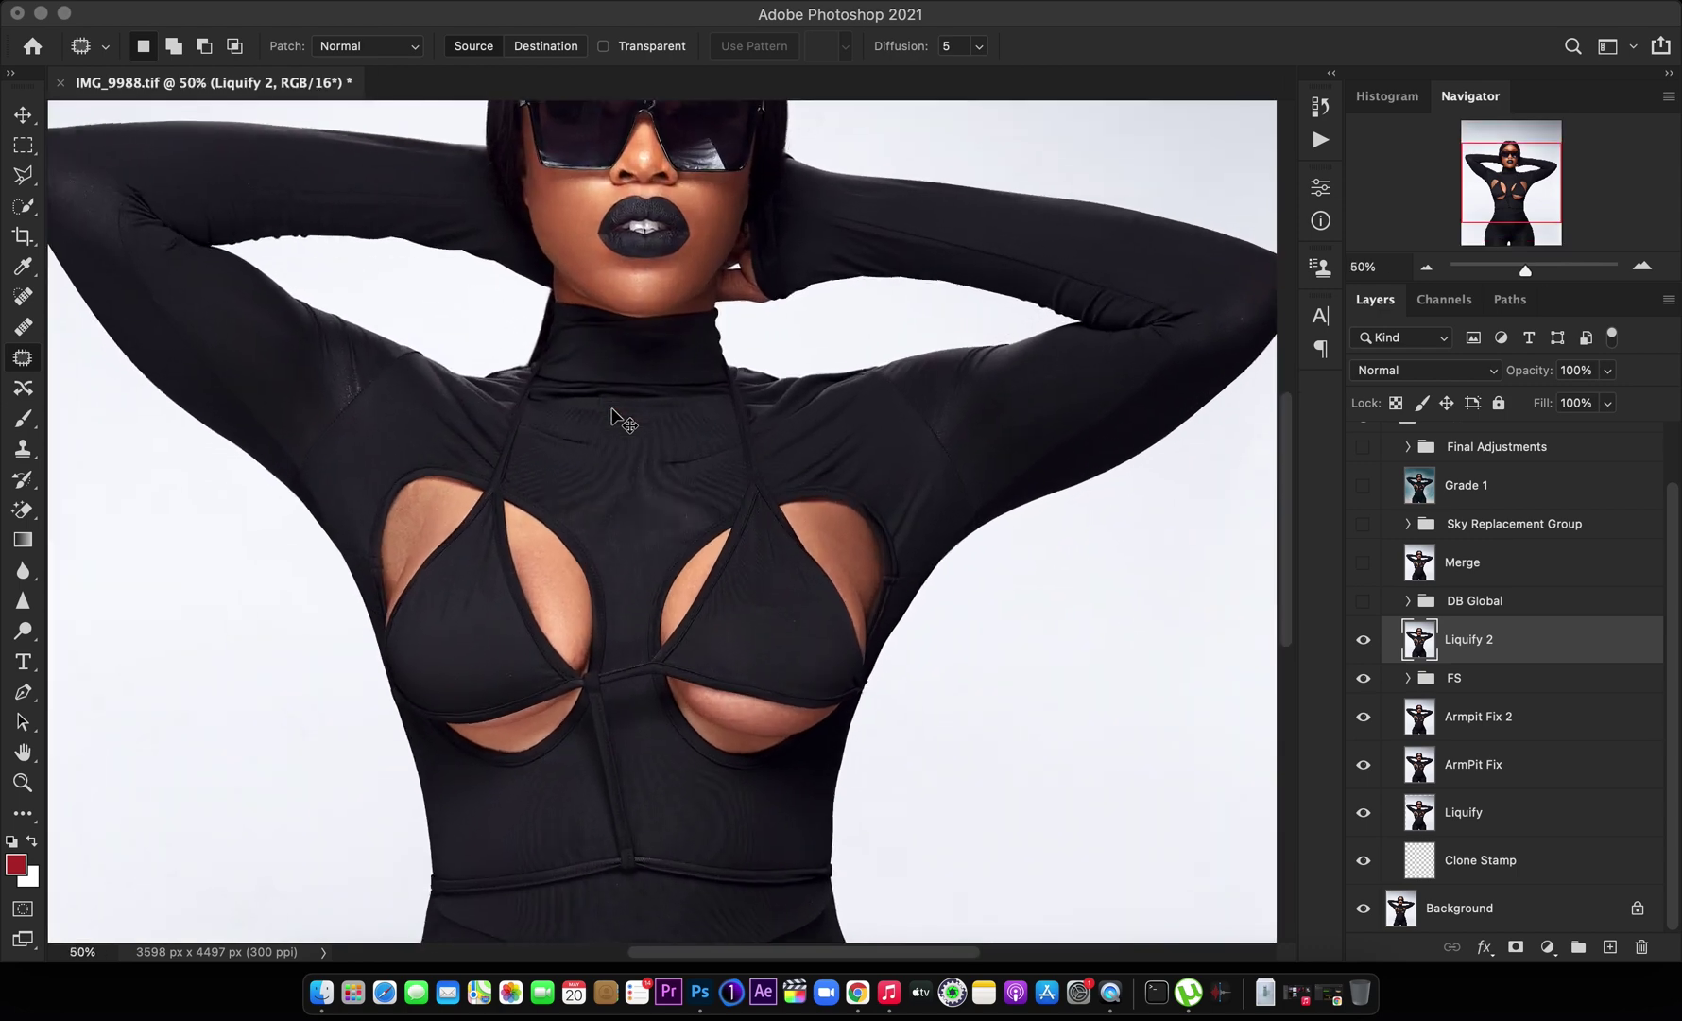
left_click(1364, 640)
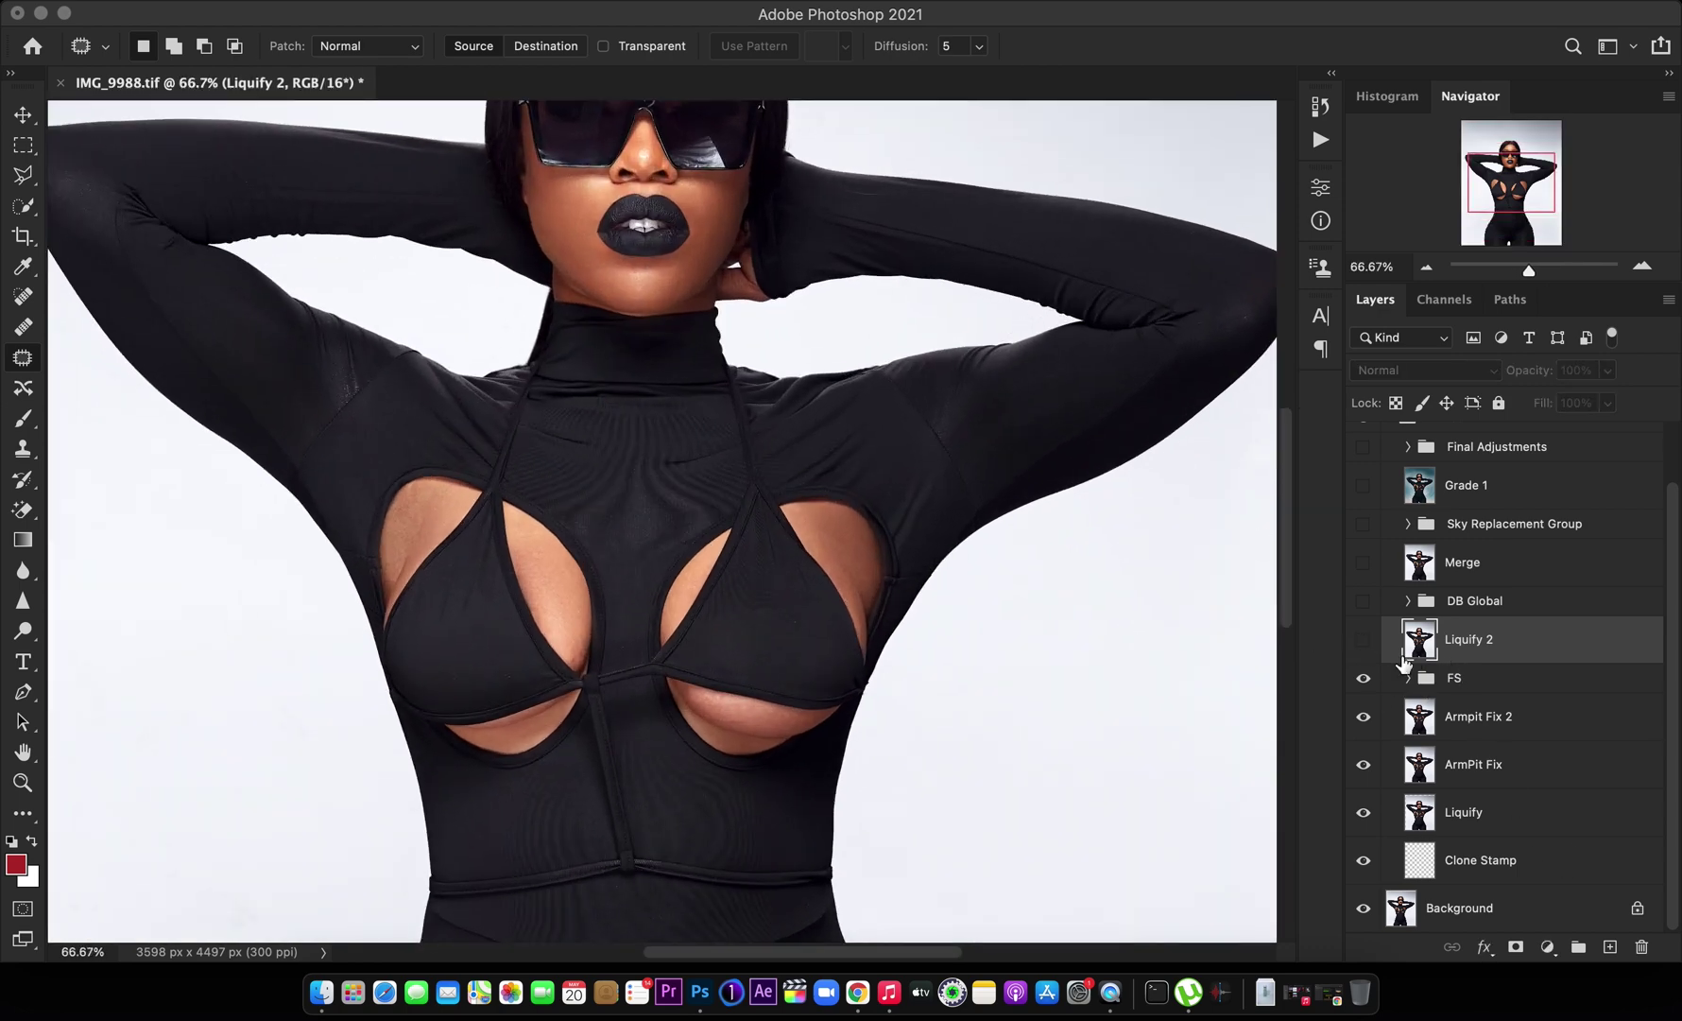
Add a new layer above the FS group and brush red marks along the upper edges of both outer chest cutouts
left_click(1473, 681)
left_click(1608, 947)
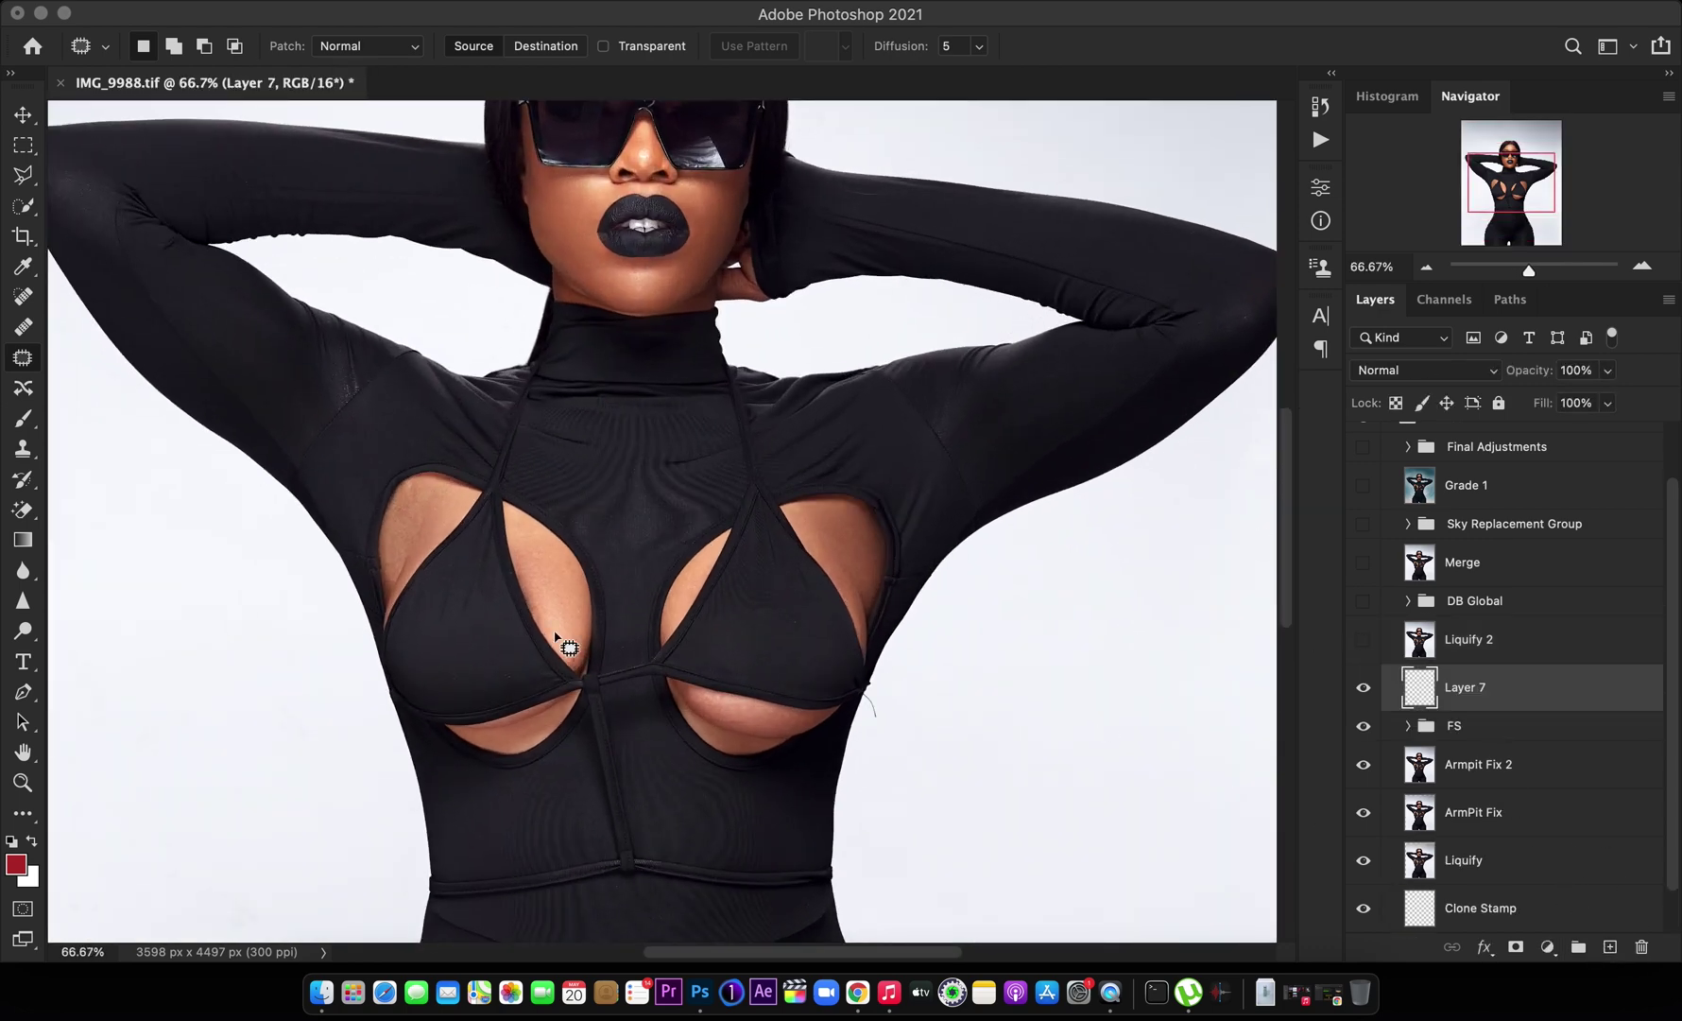
left_click(22, 418)
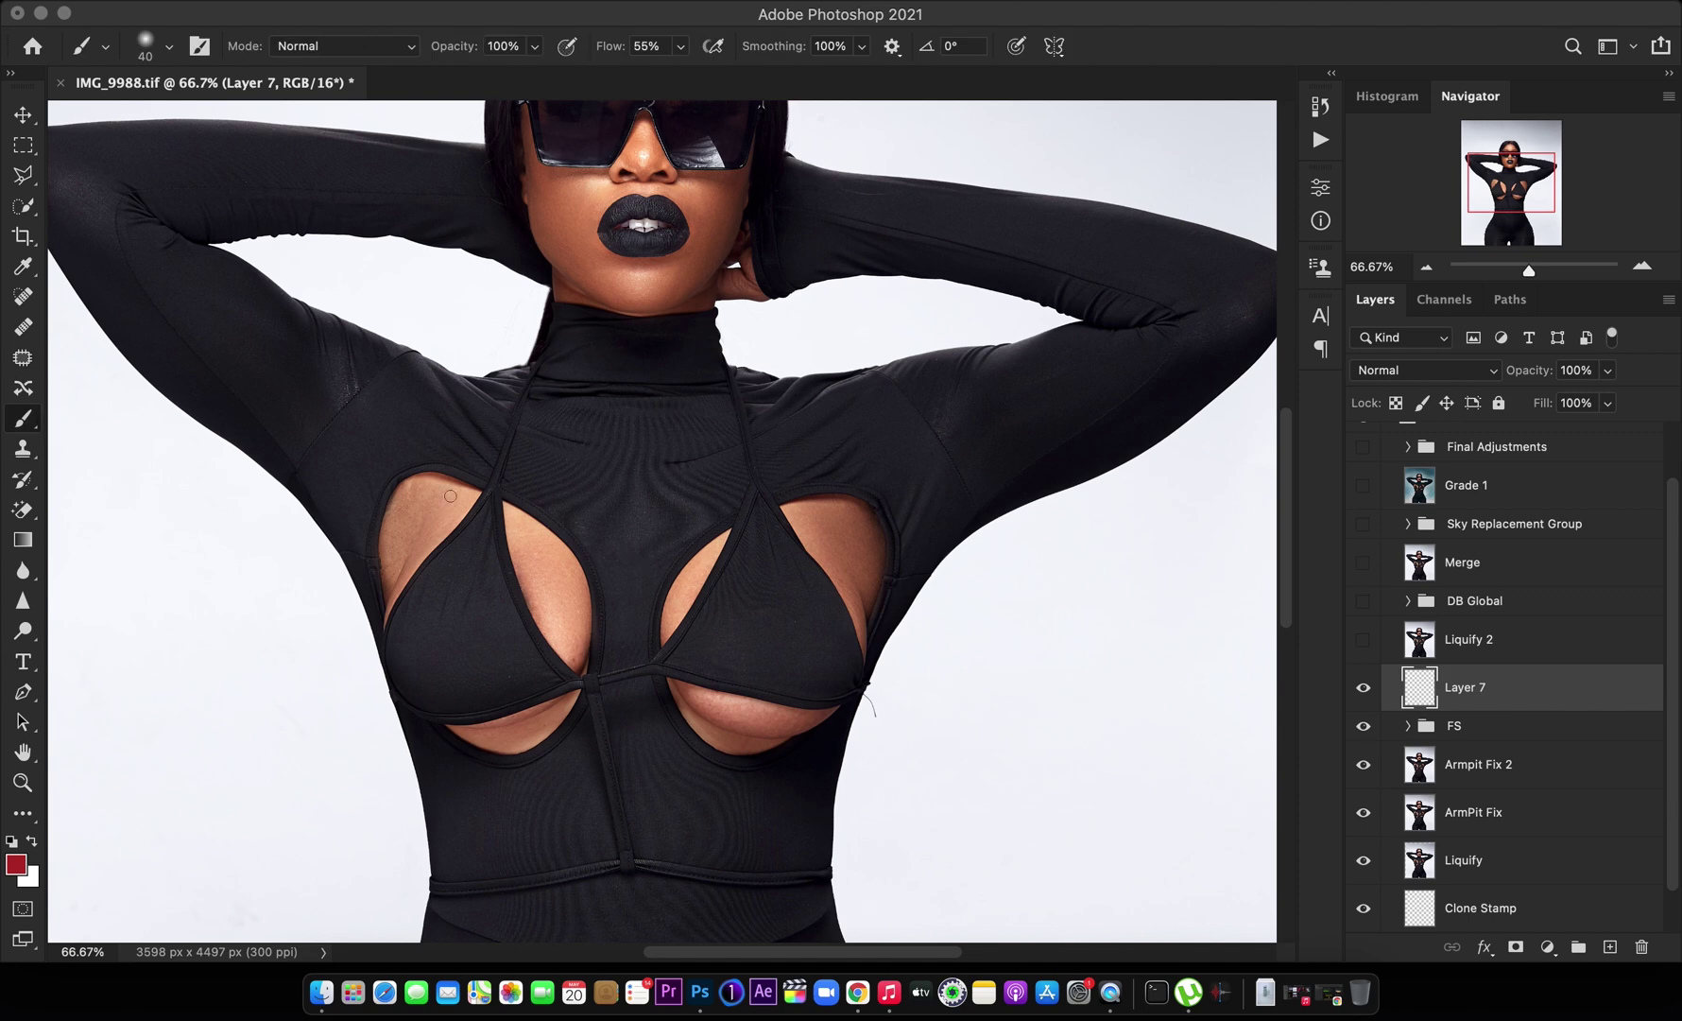
left_click_drag(463, 468, 396, 482)
mouse_move(806, 489)
left_mouse_down()
mouse_move(877, 499)
mouse_move(919, 565)
left_mouse_up()
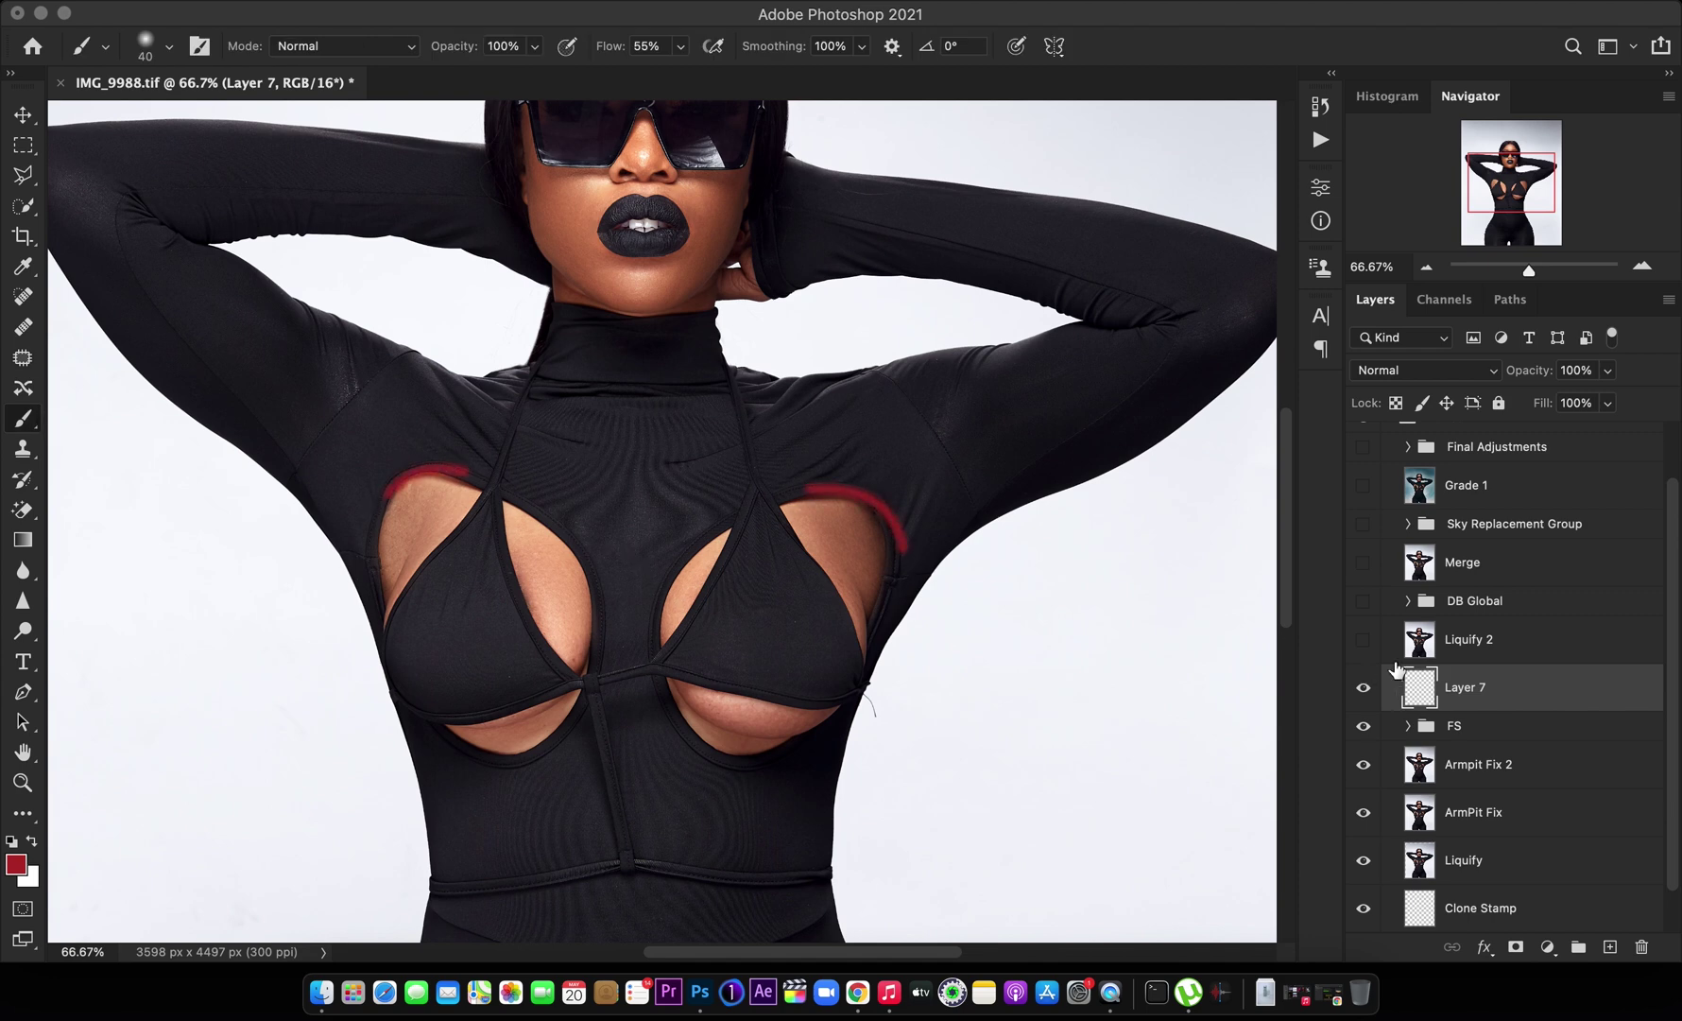
Show the Liquify 2 layer to compare the cutout edges with and without it, then delete the red-marked layer
left_click(1365, 641)
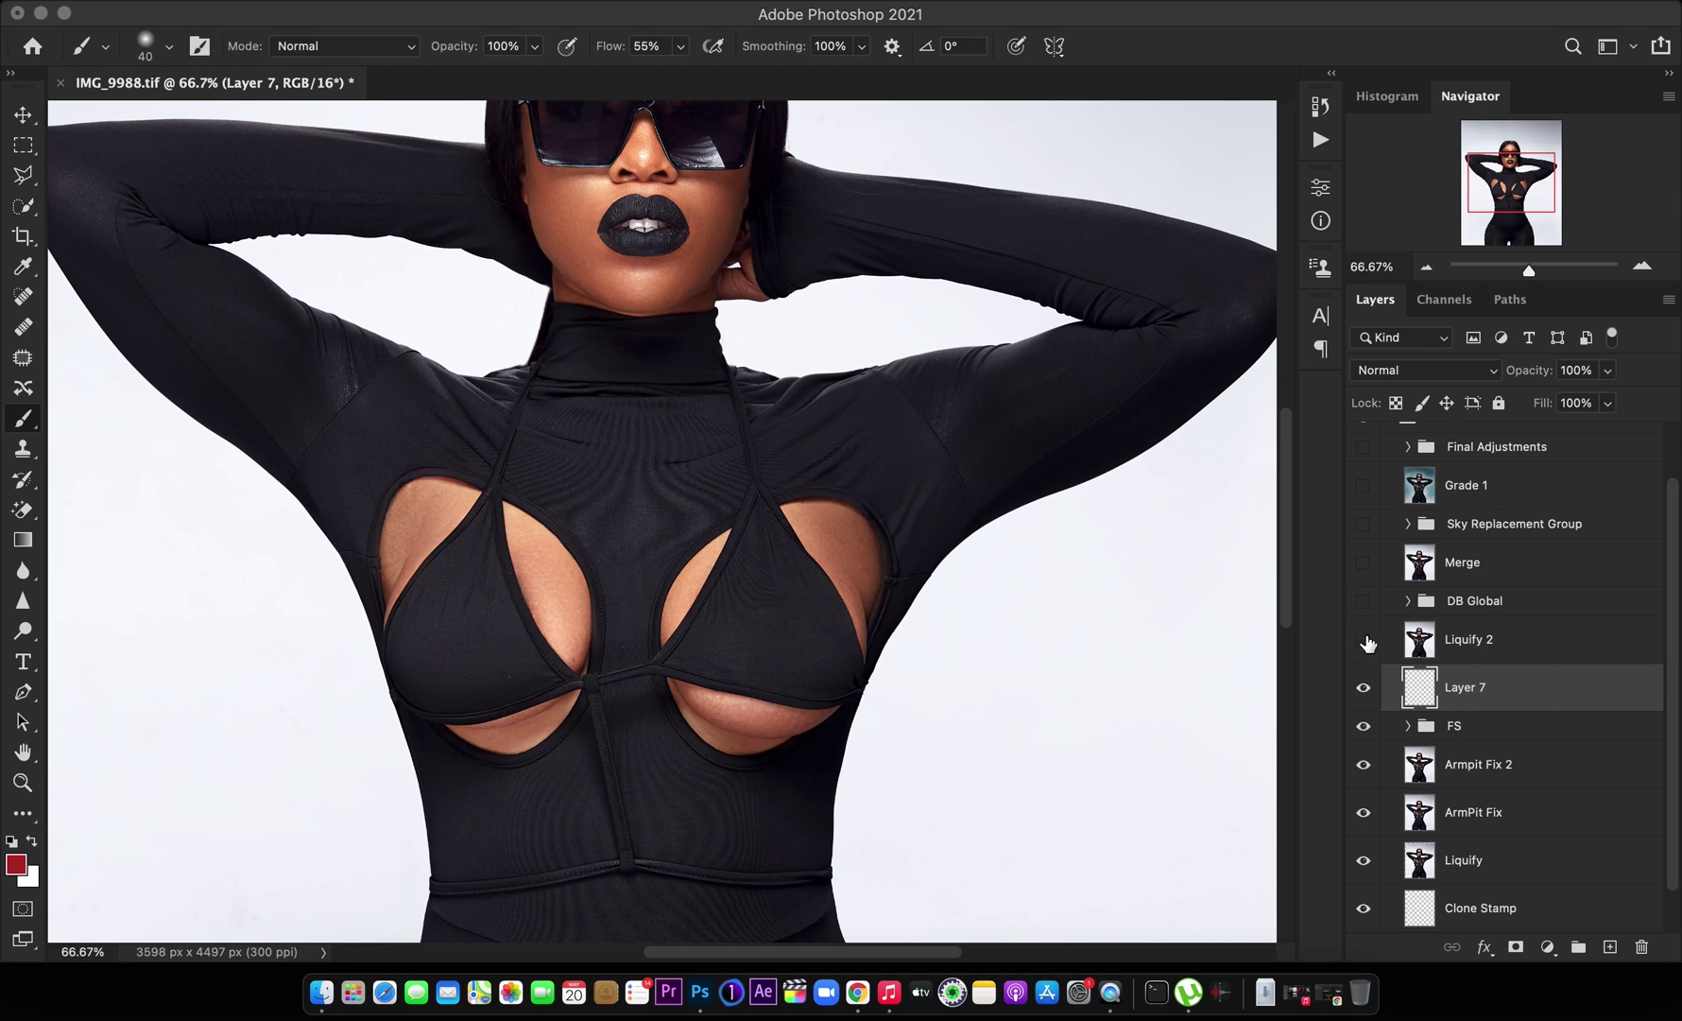
left_click(1365, 642)
left_click(1365, 642)
left_click(1365, 641)
left_click(1365, 642)
left_click(1363, 642)
left_click(1363, 642)
key("BackSpace")
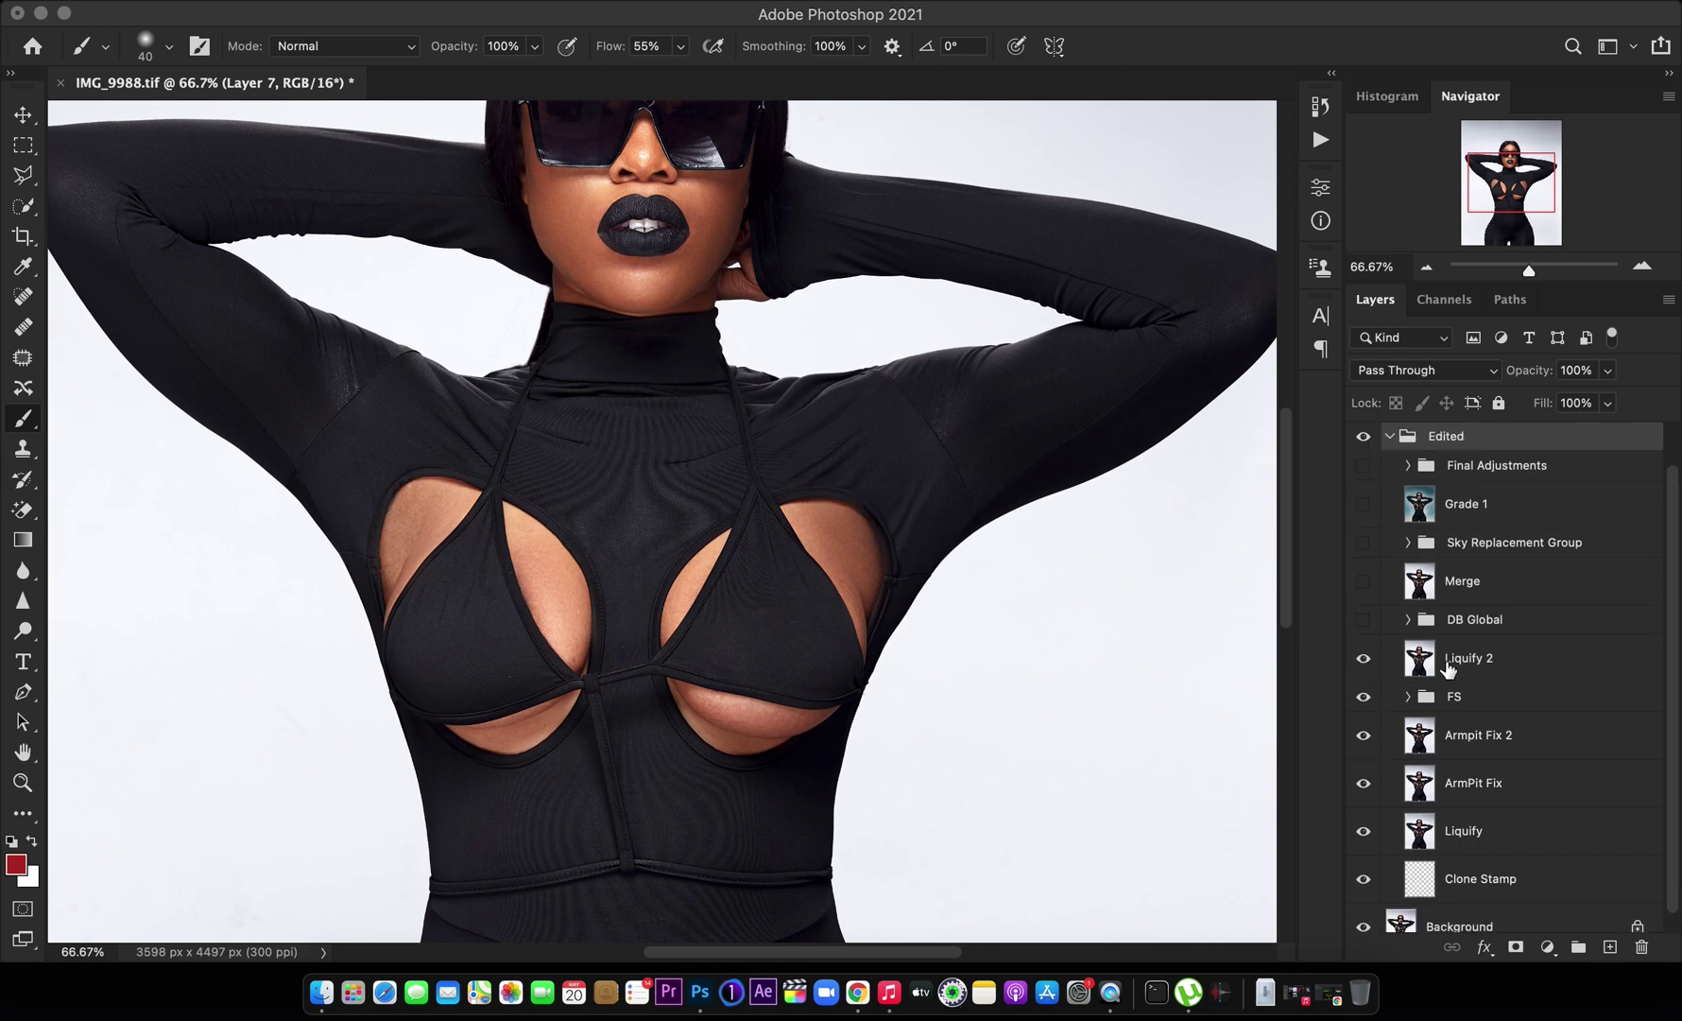
Select the Liquify 2 layer and compare the full figure with and without it
left_click_drag(1450, 666, 1503, 664)
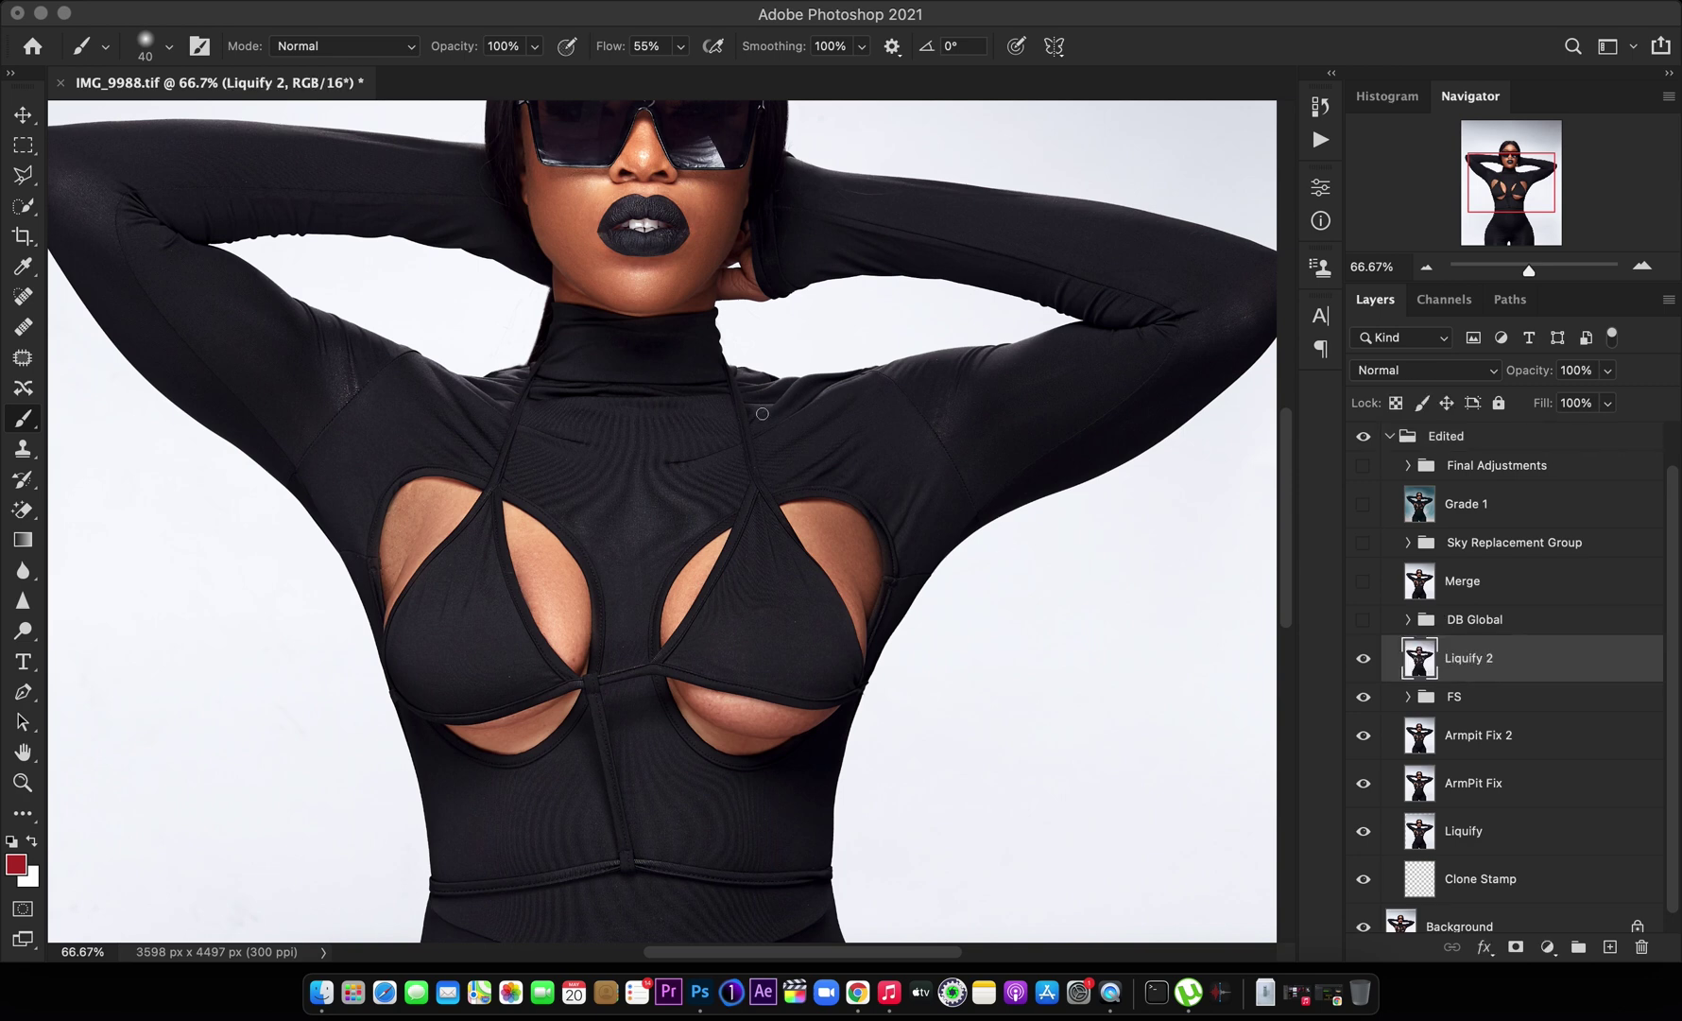
key("super+minus")
key("super+minus")
key("super+minus")
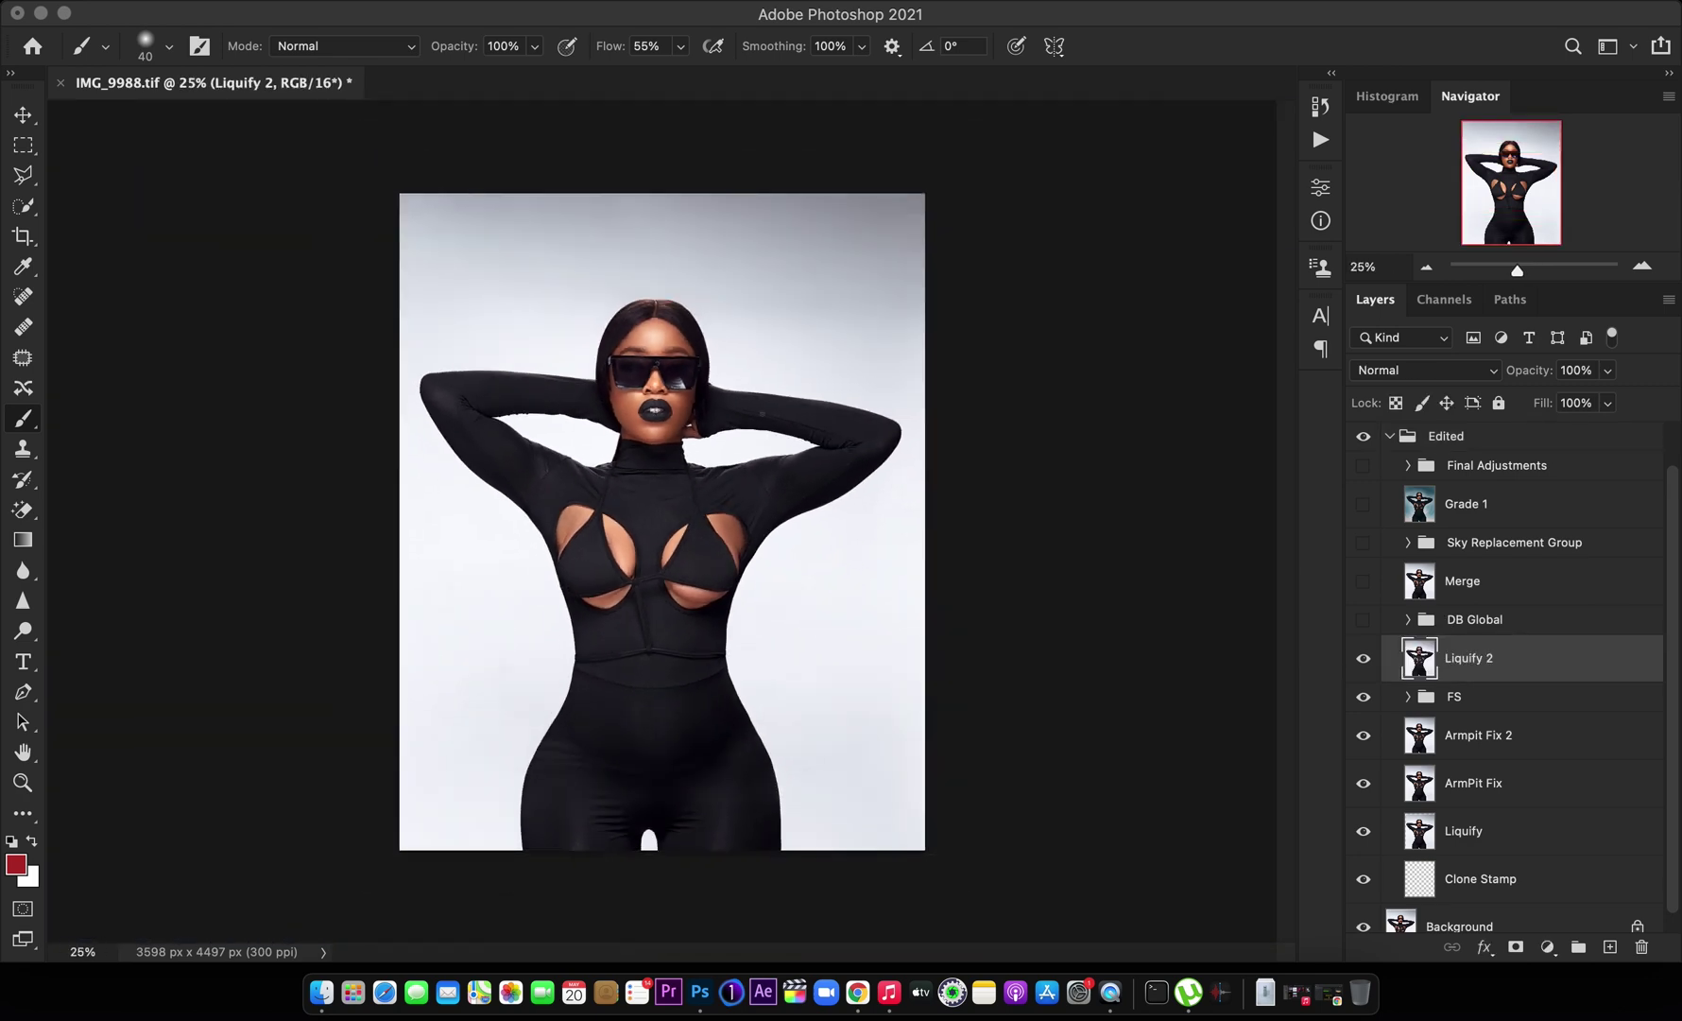
left_click(1364, 658)
Show and select the DB Global group above the Liquify 2 layer
key("super+plus")
left_click_drag(1292, 463, 1285, 447)
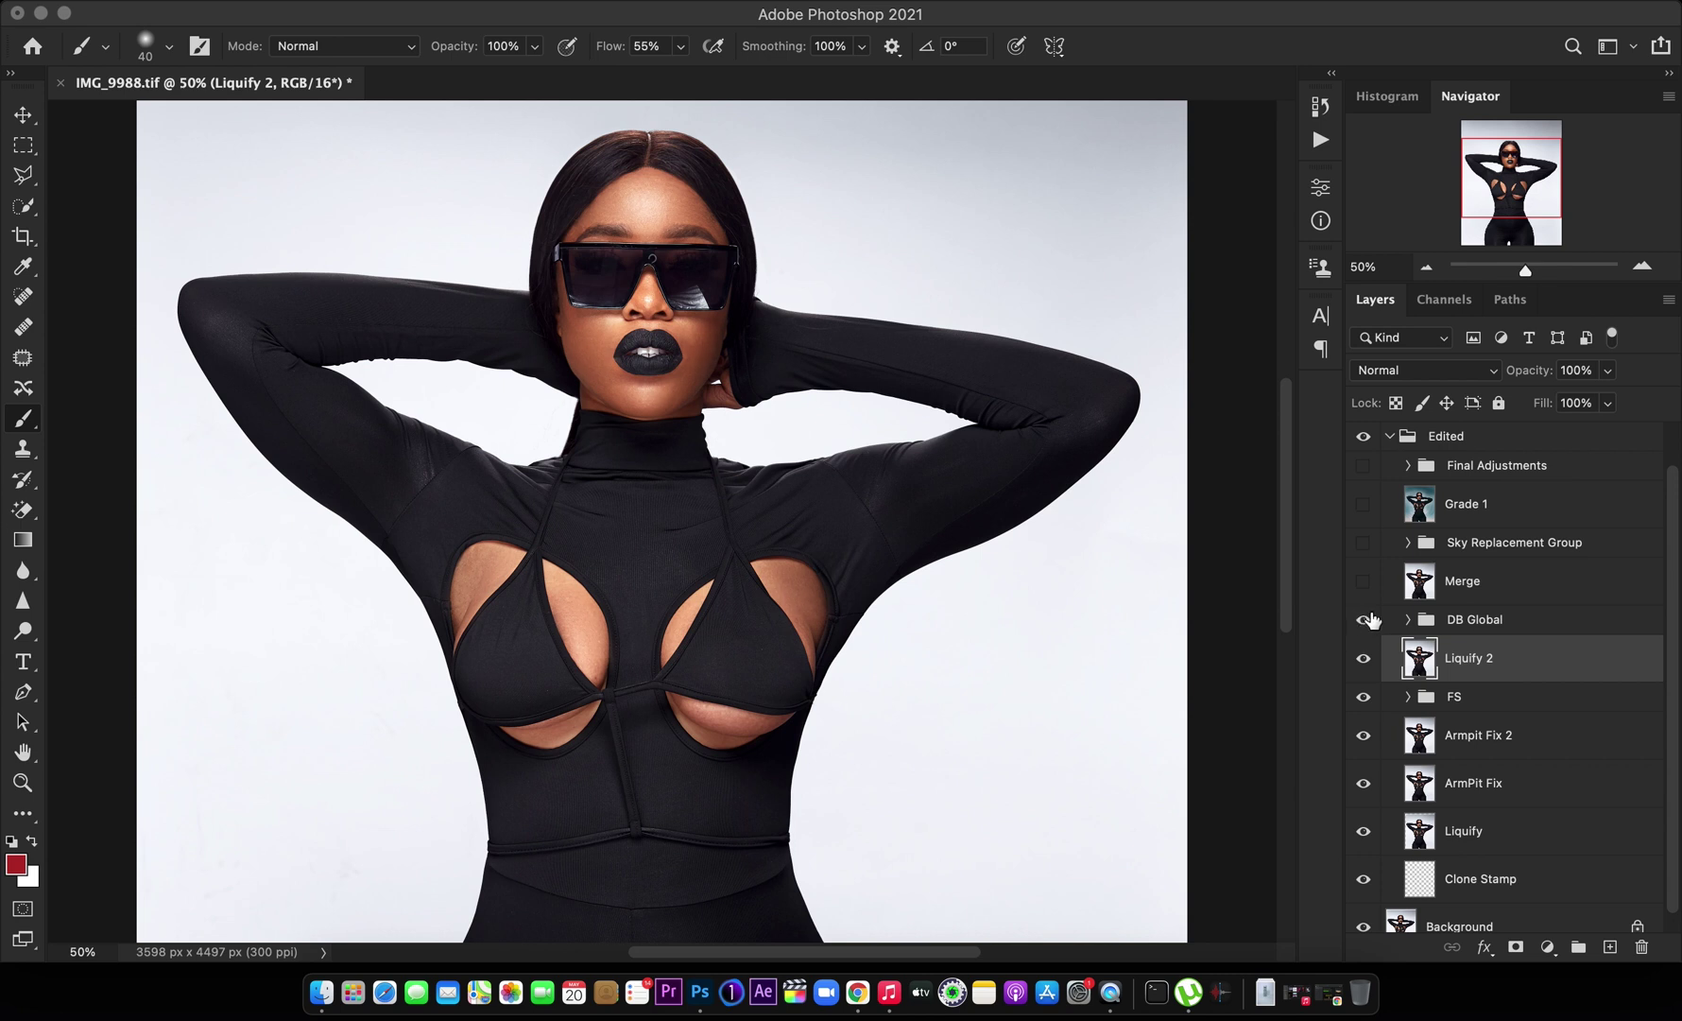
left_click(1470, 624)
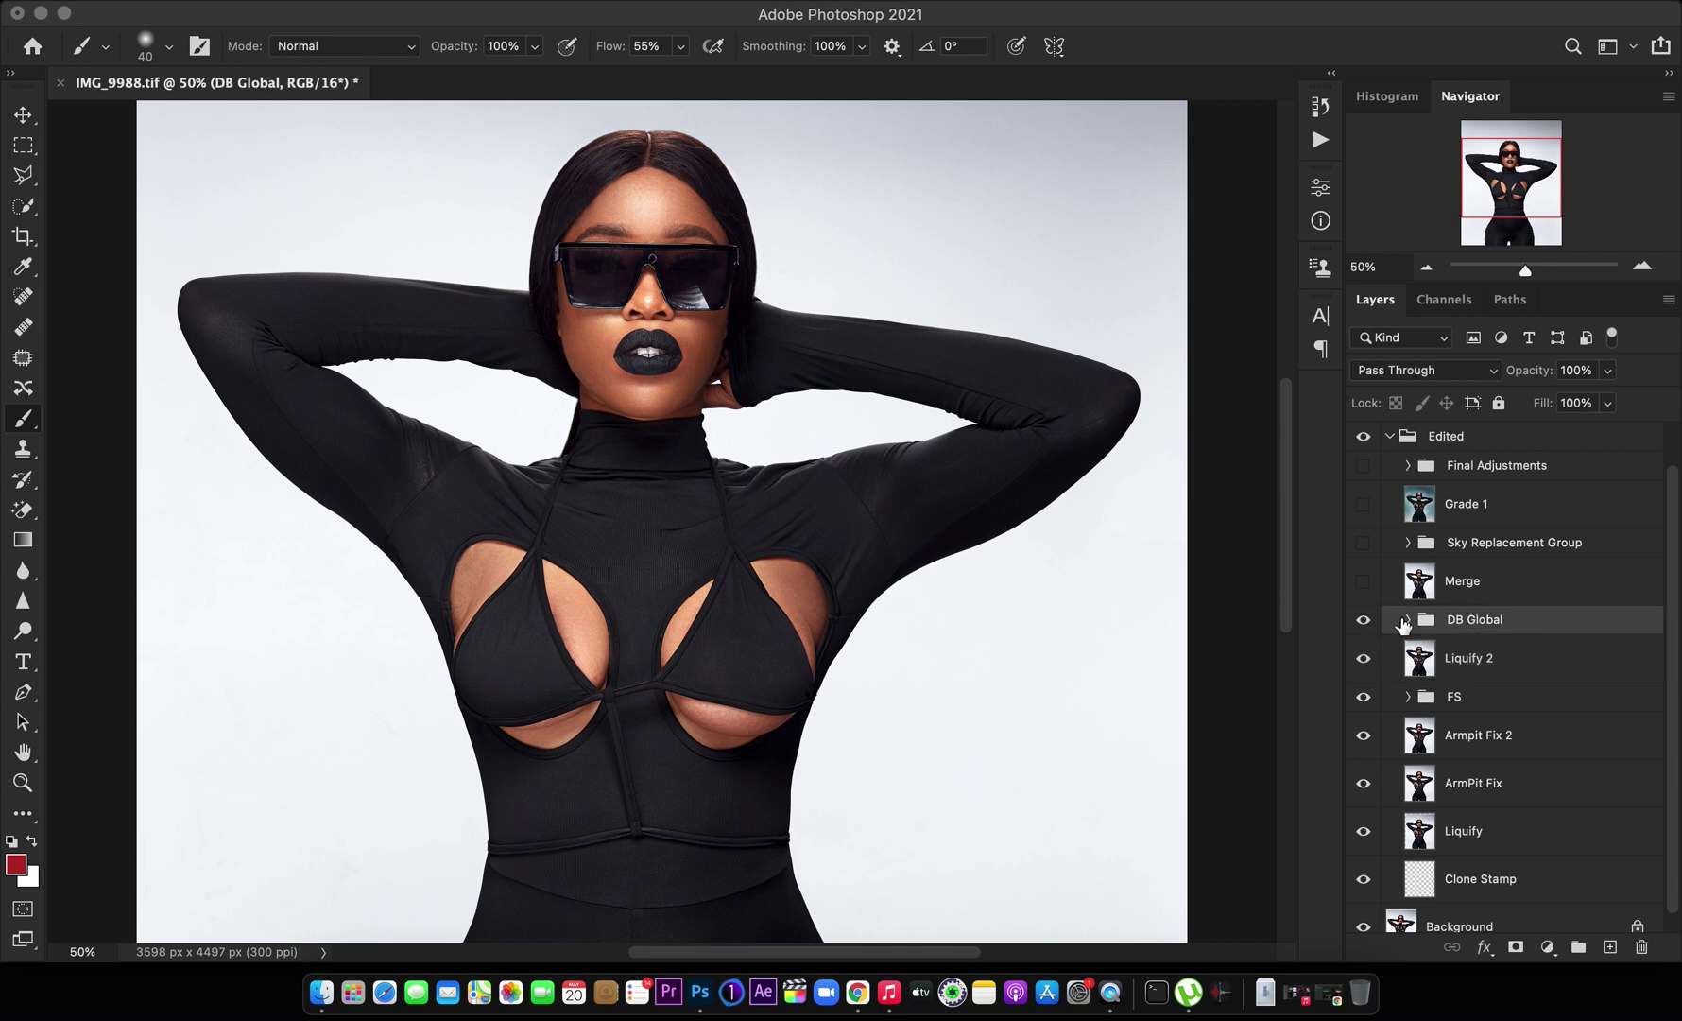
key("super+minus")
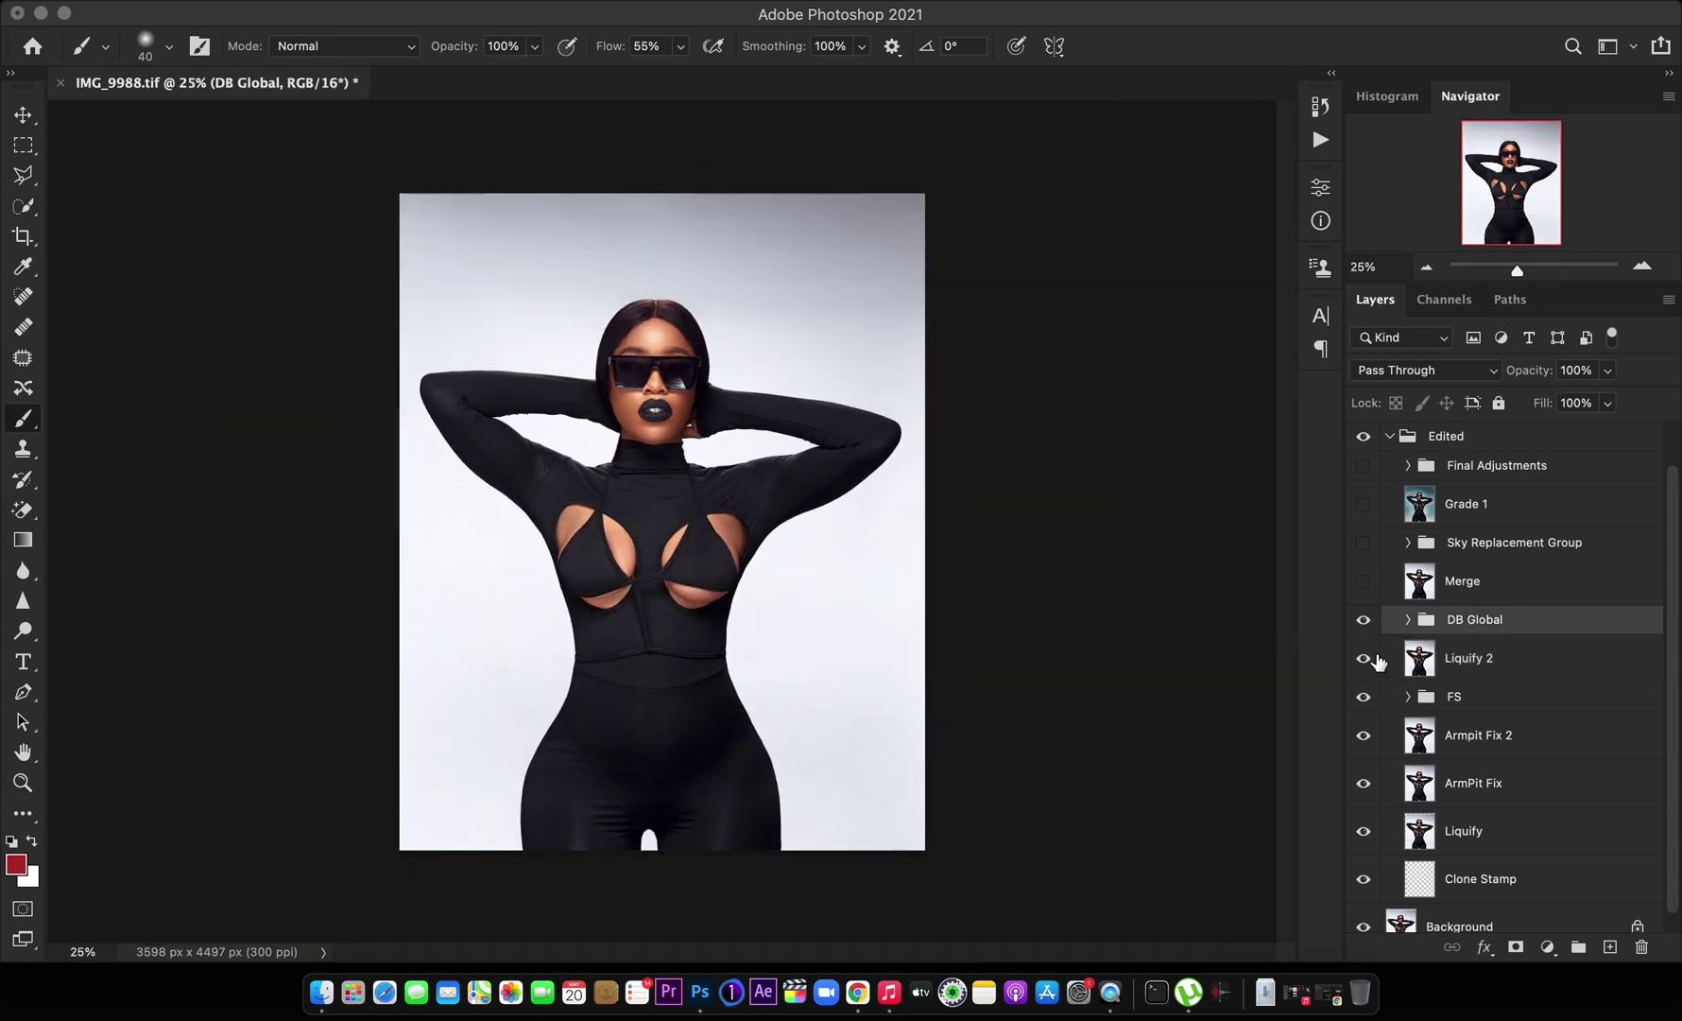
Stamp all visible layers into a new layer above the DB Global group with Merge hidden, then delete that new layer
left_click(1471, 584)
left_click(1363, 586)
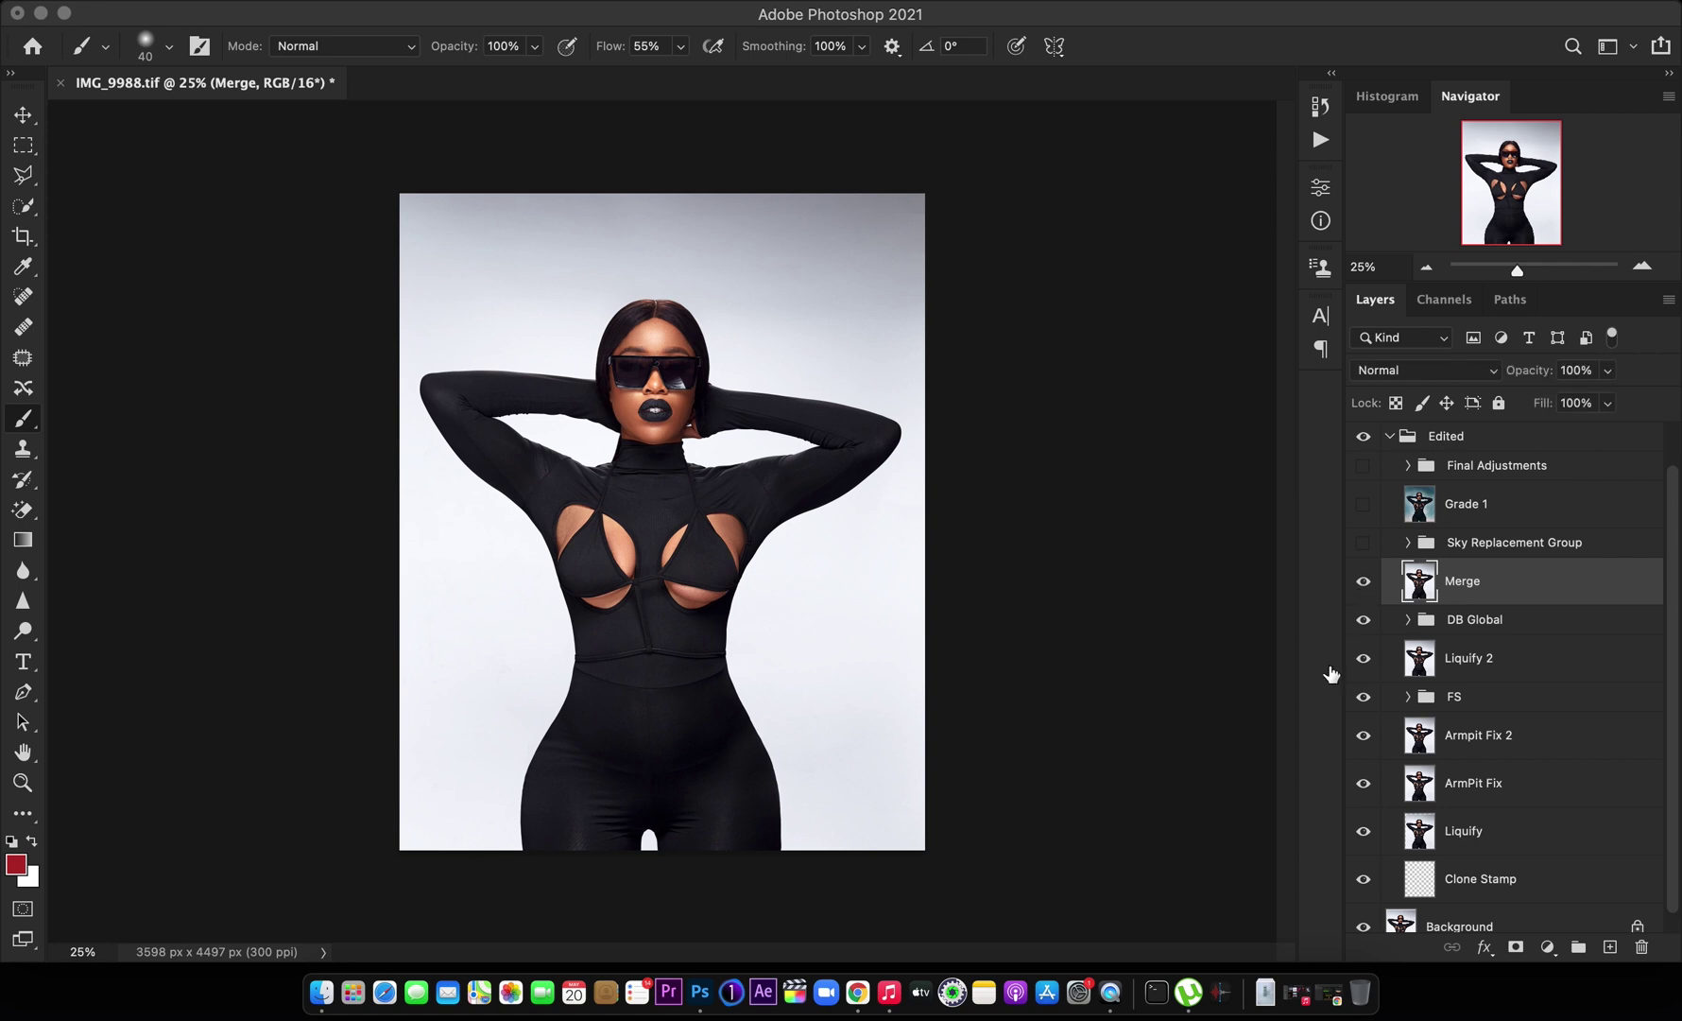
left_click(1363, 580)
left_click(1437, 622)
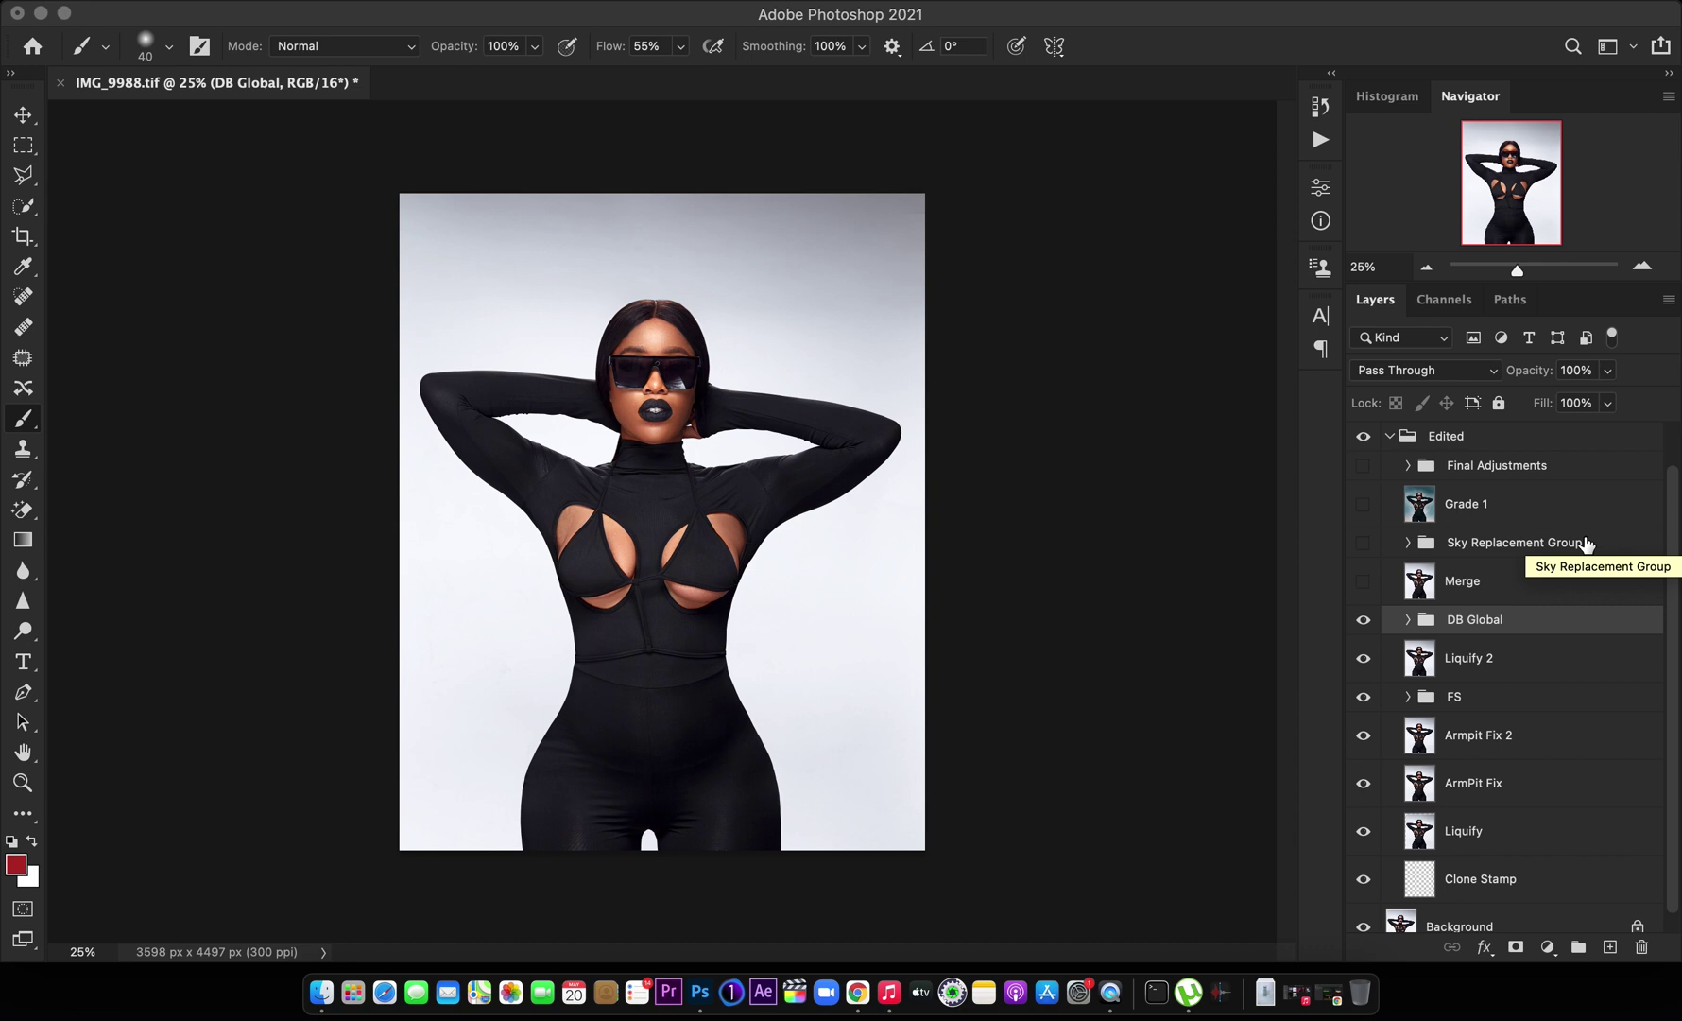
key("super+alt+shift+e")
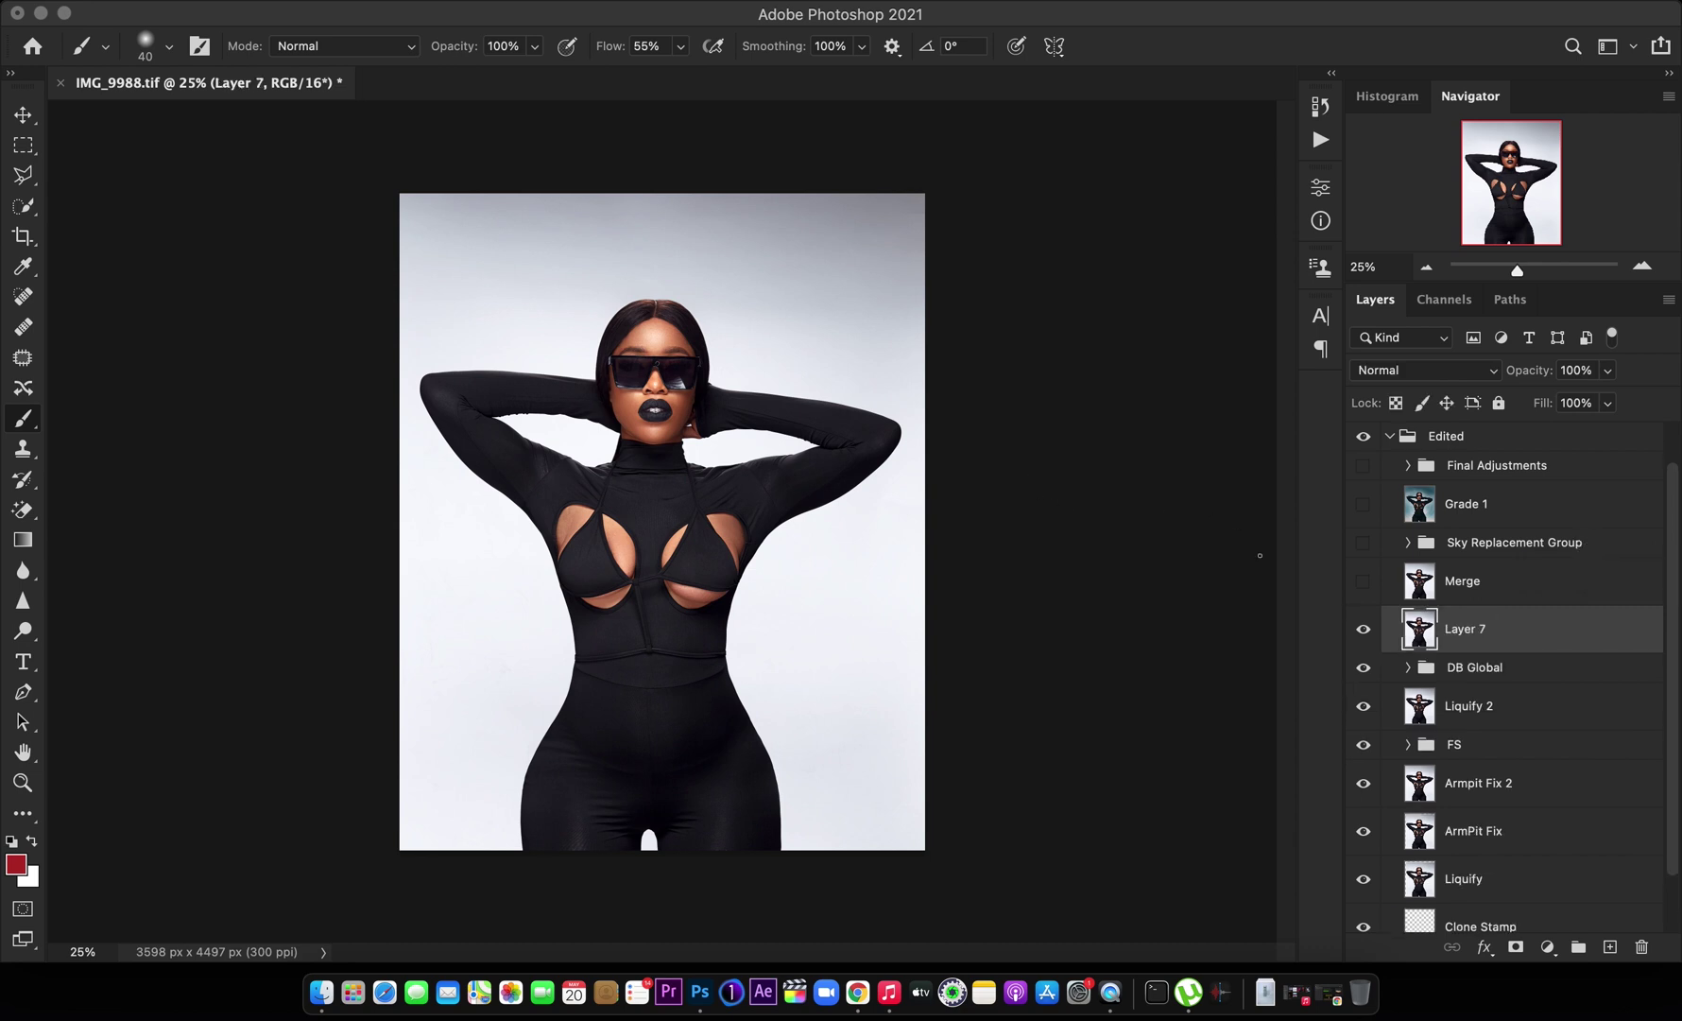
key("BackSpace")
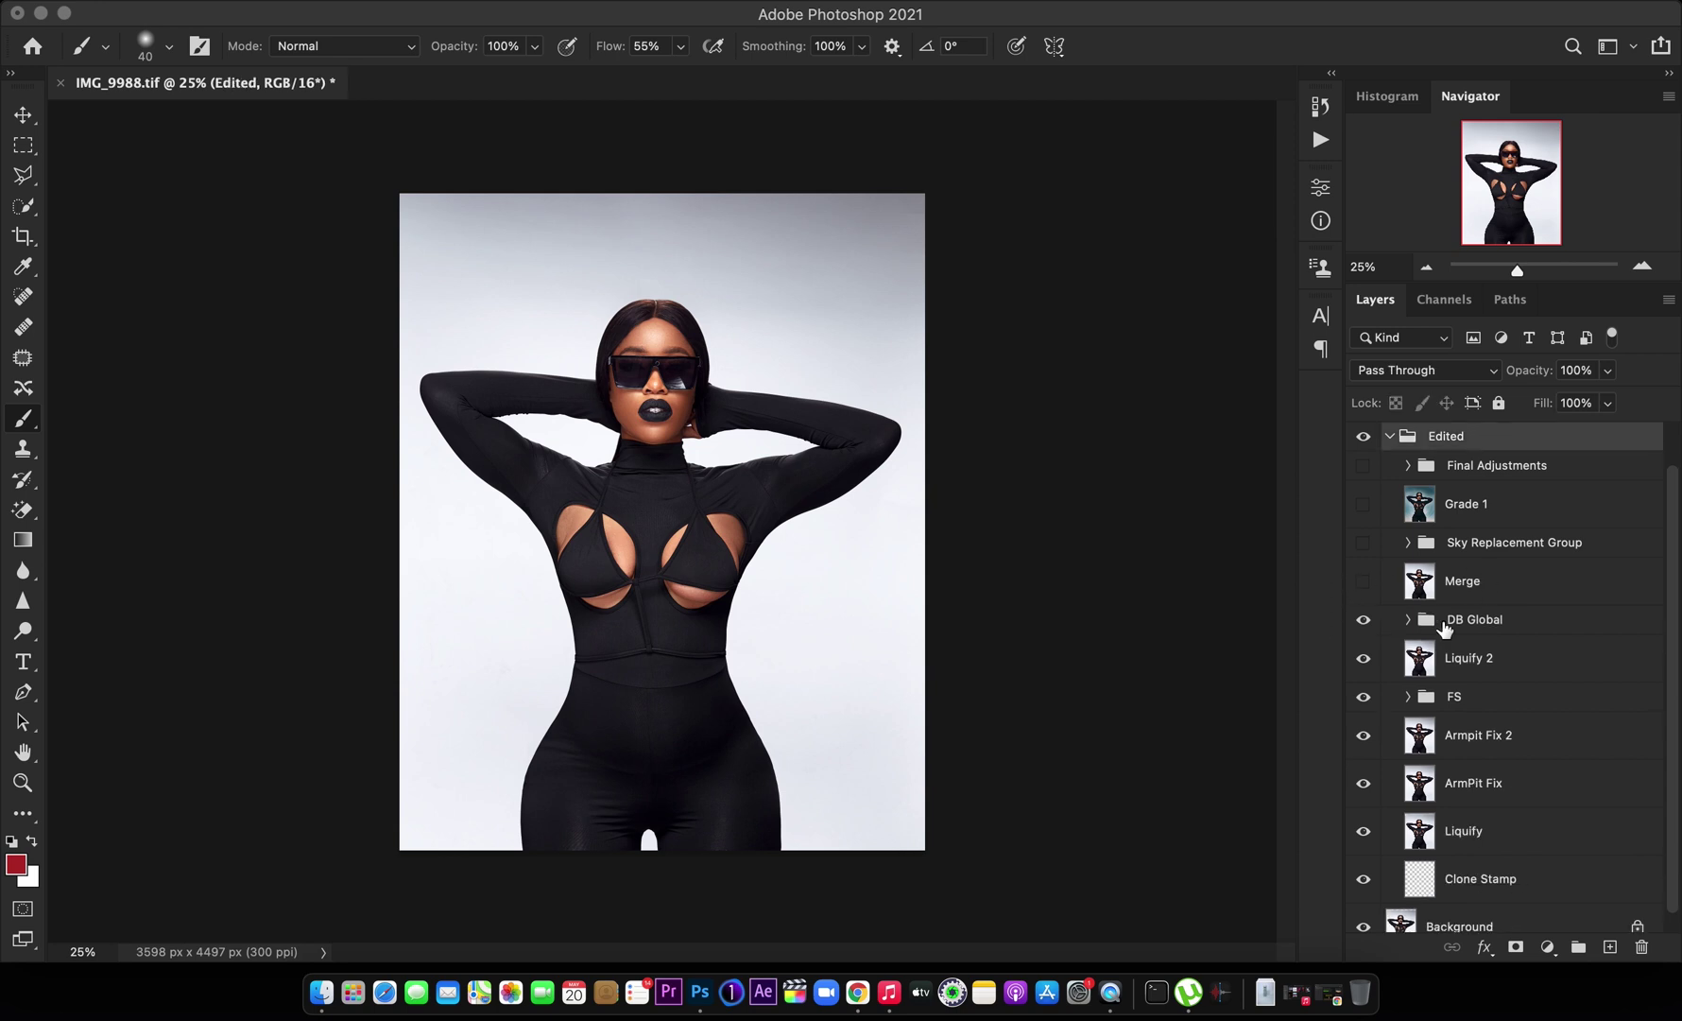
Show the Merge layer and apply Sky Replacement to it with the blue cloudy sunset sky, output to New Layers
left_click(1363, 585)
left_click(1454, 588)
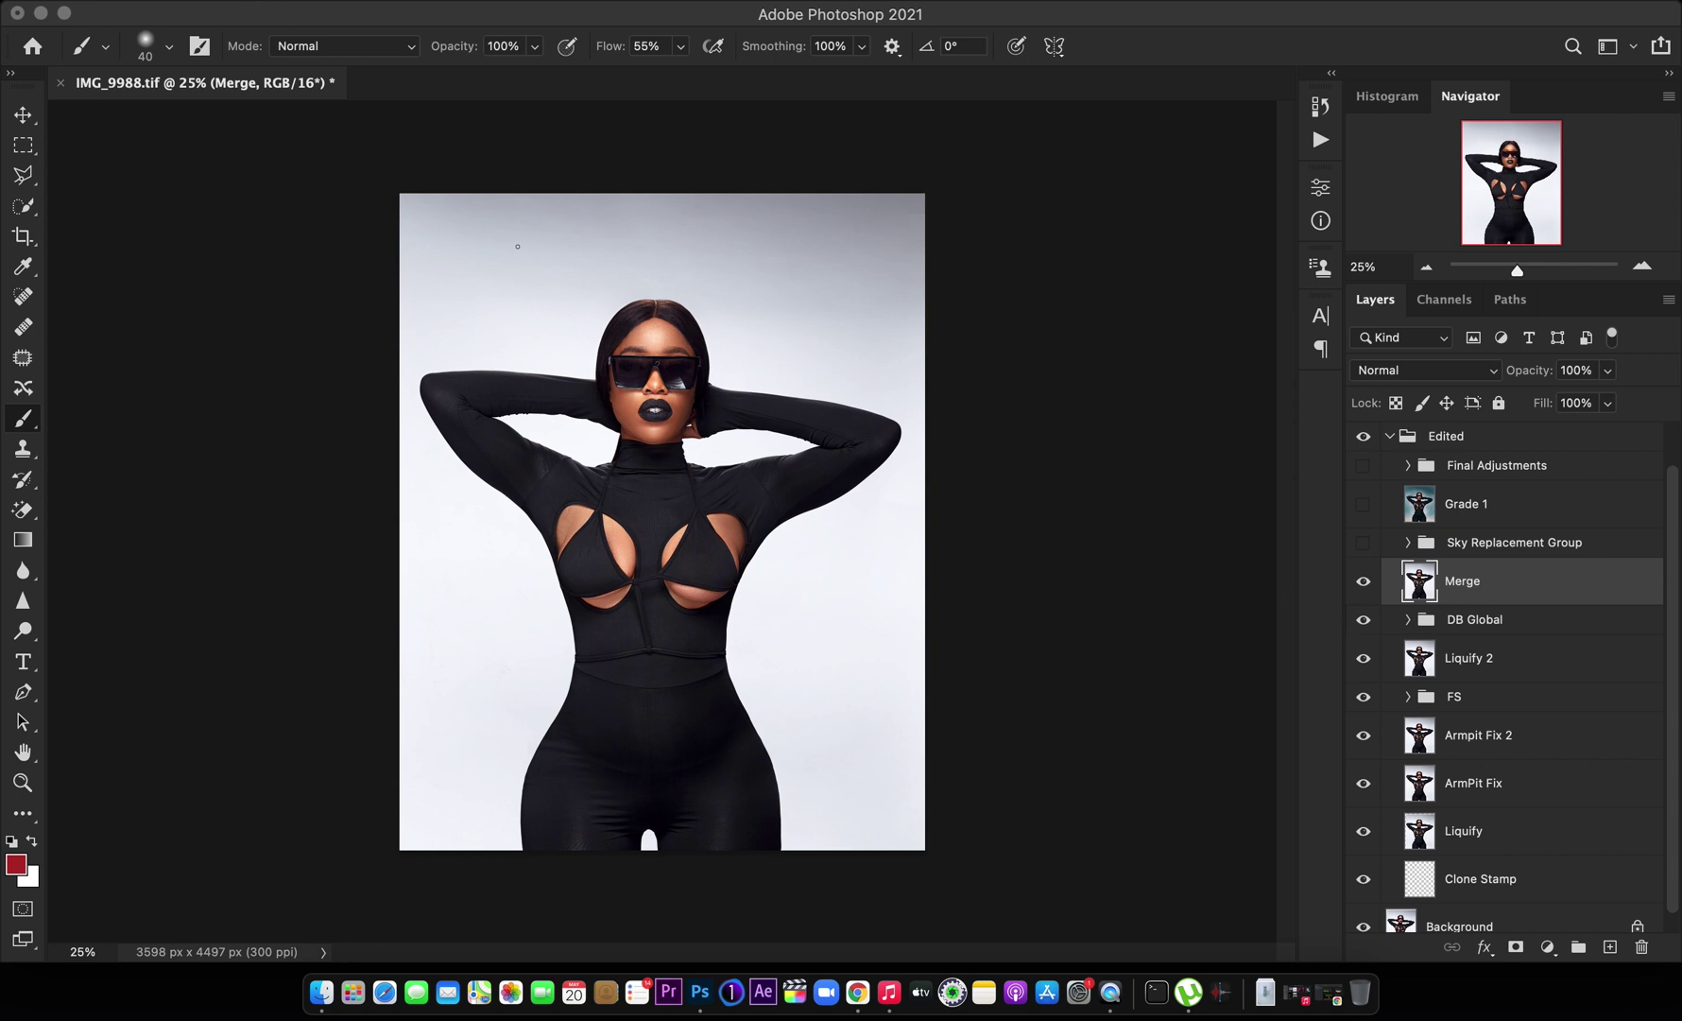
left_click(231, 2)
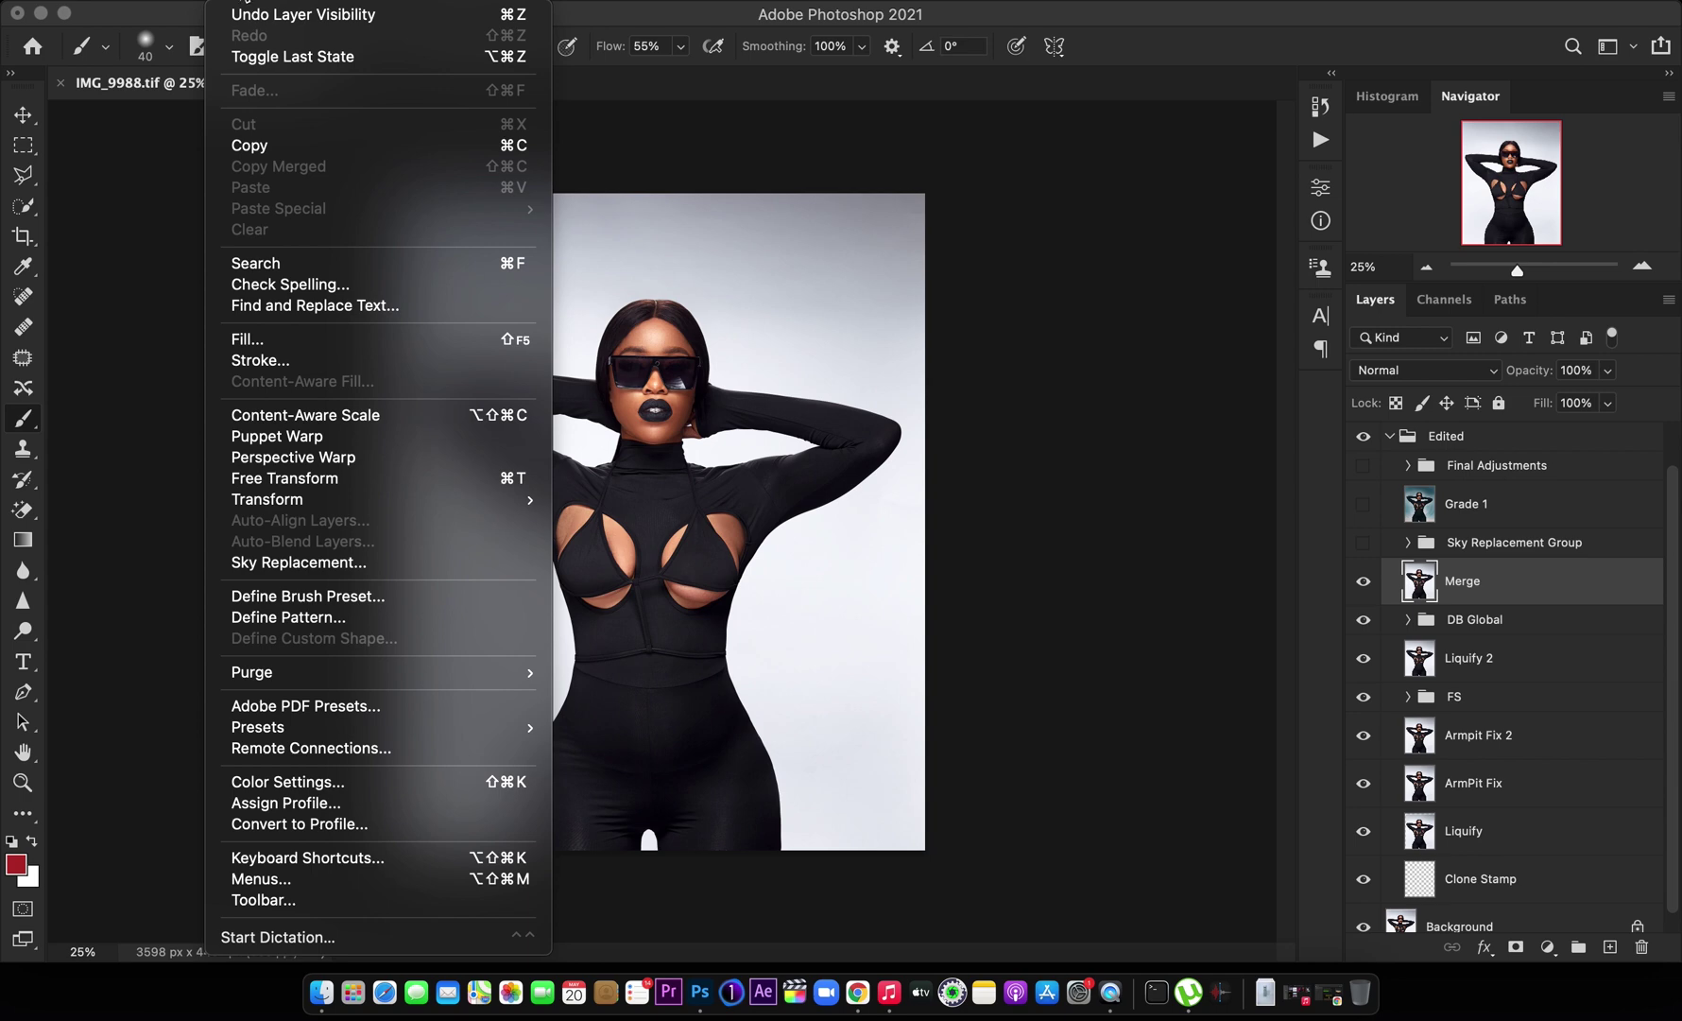
left_click(581, 243)
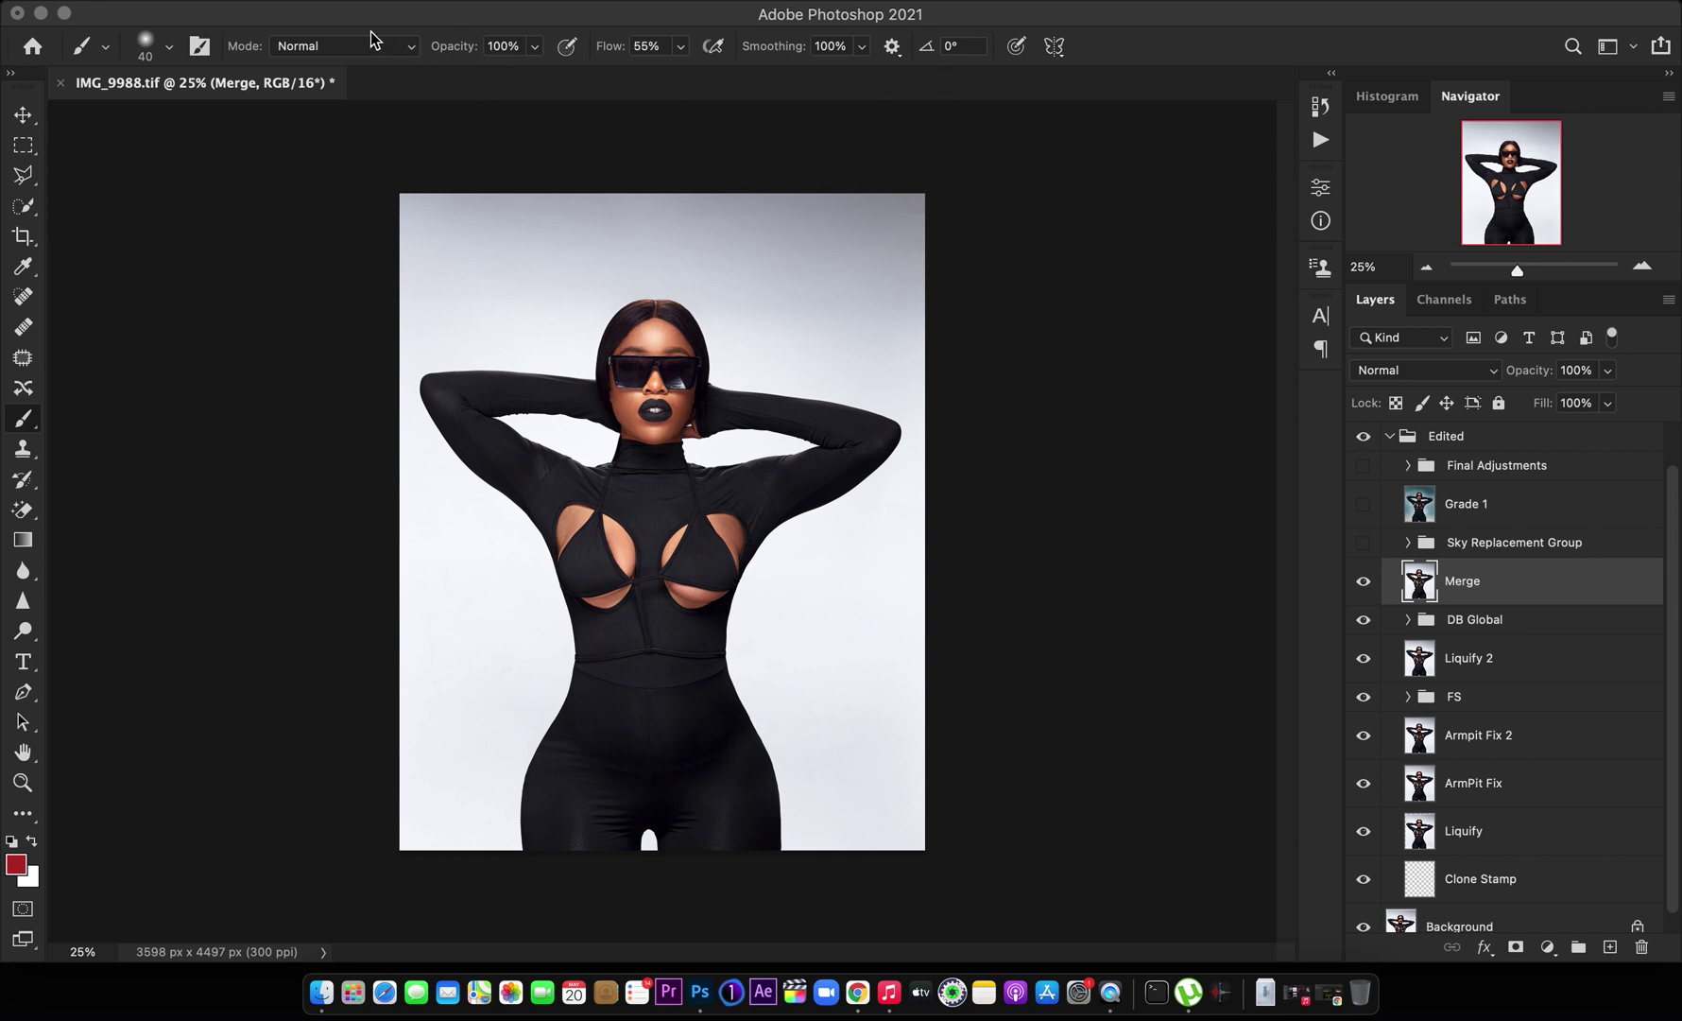
left_click(223, 2)
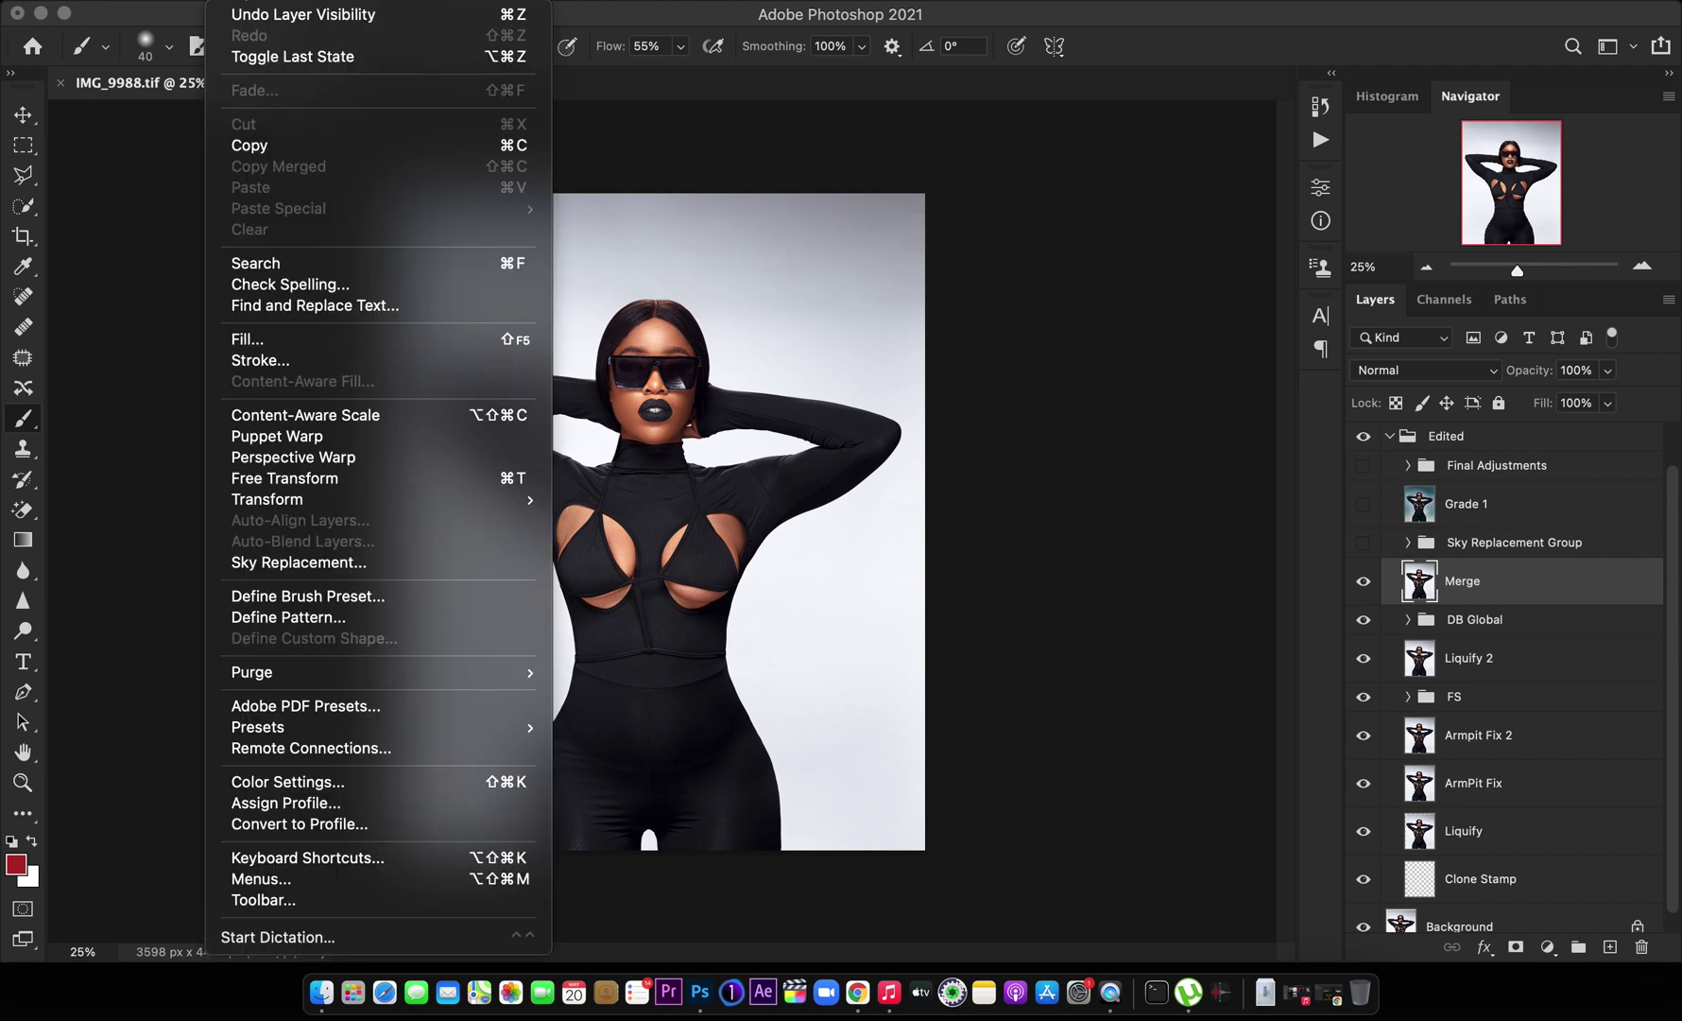
left_click(350, 563)
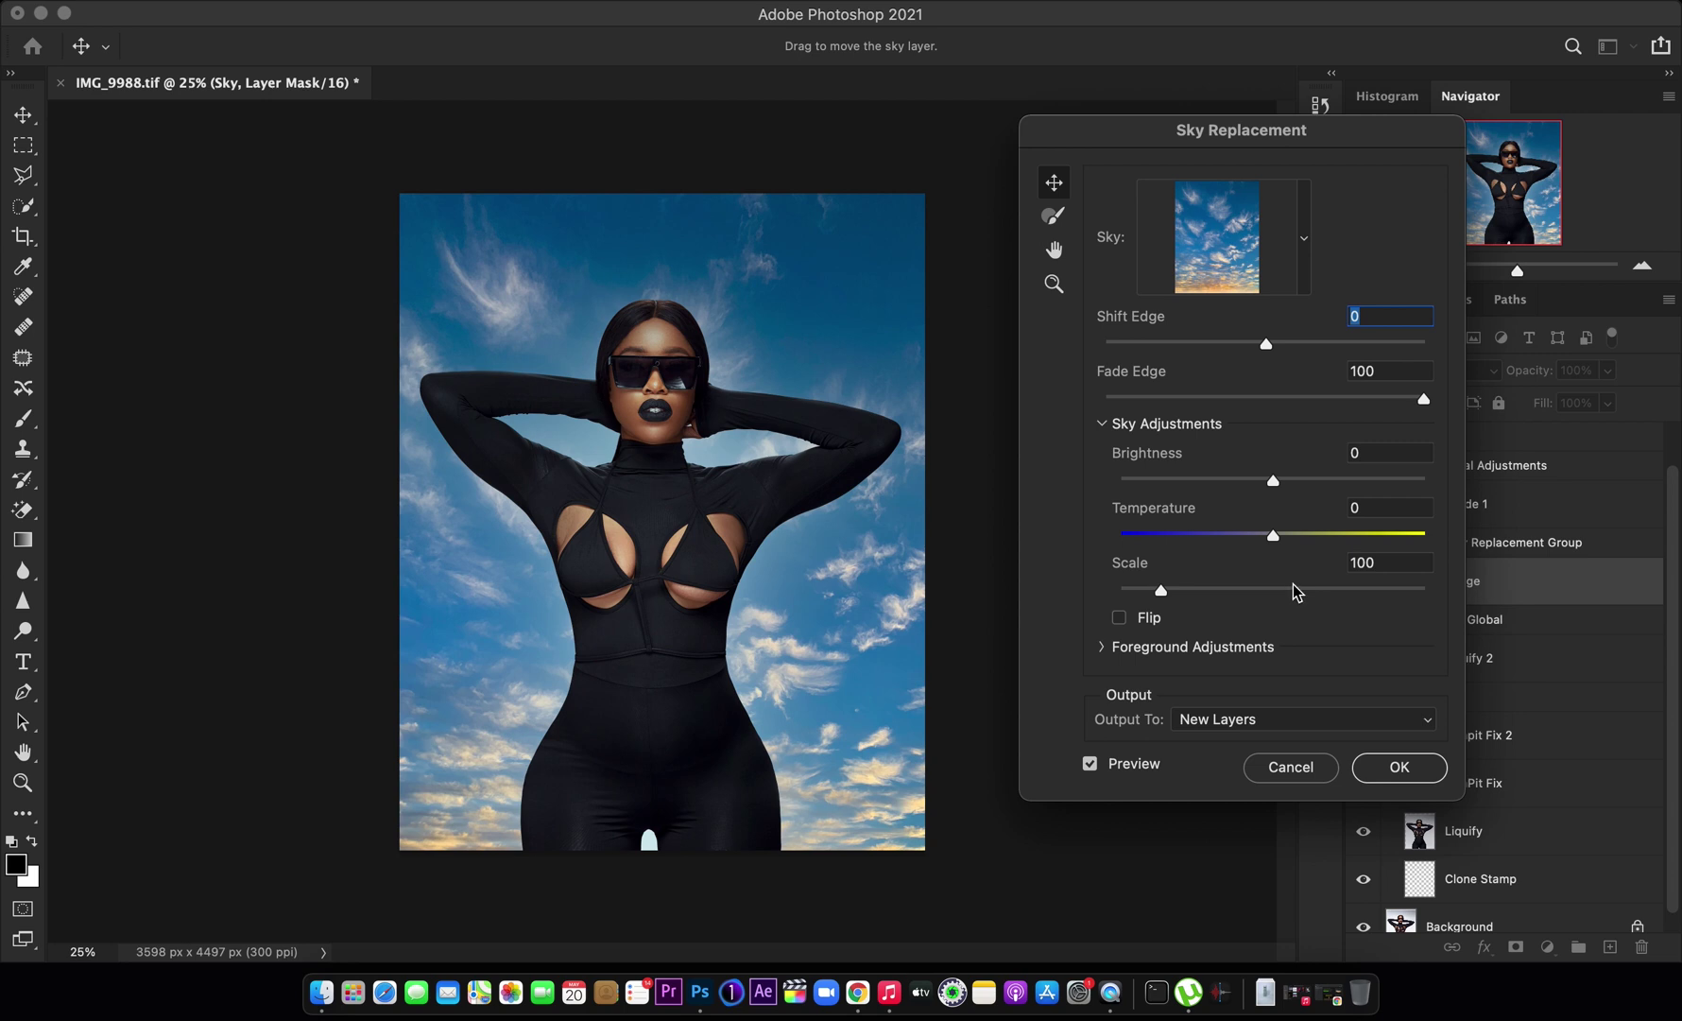
left_click(1399, 767)
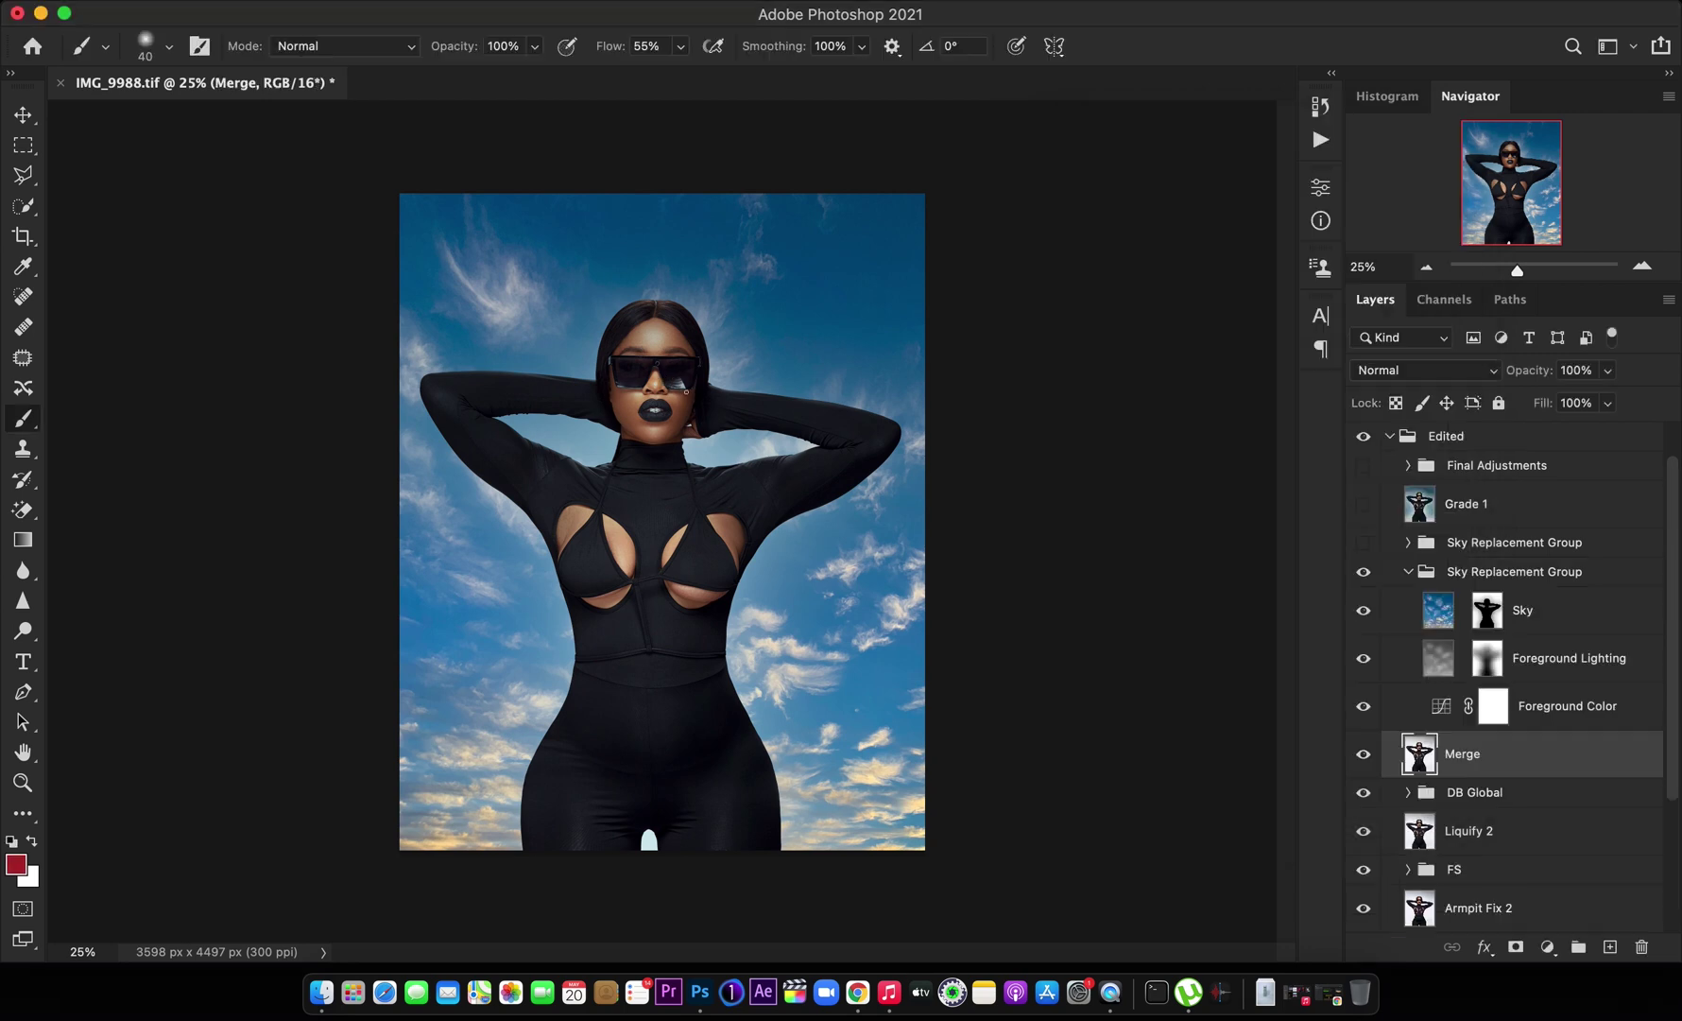
Delete the Foreground Lighting and Foreground Color layers from the new Sky Replacement Group
left_click(1579, 709)
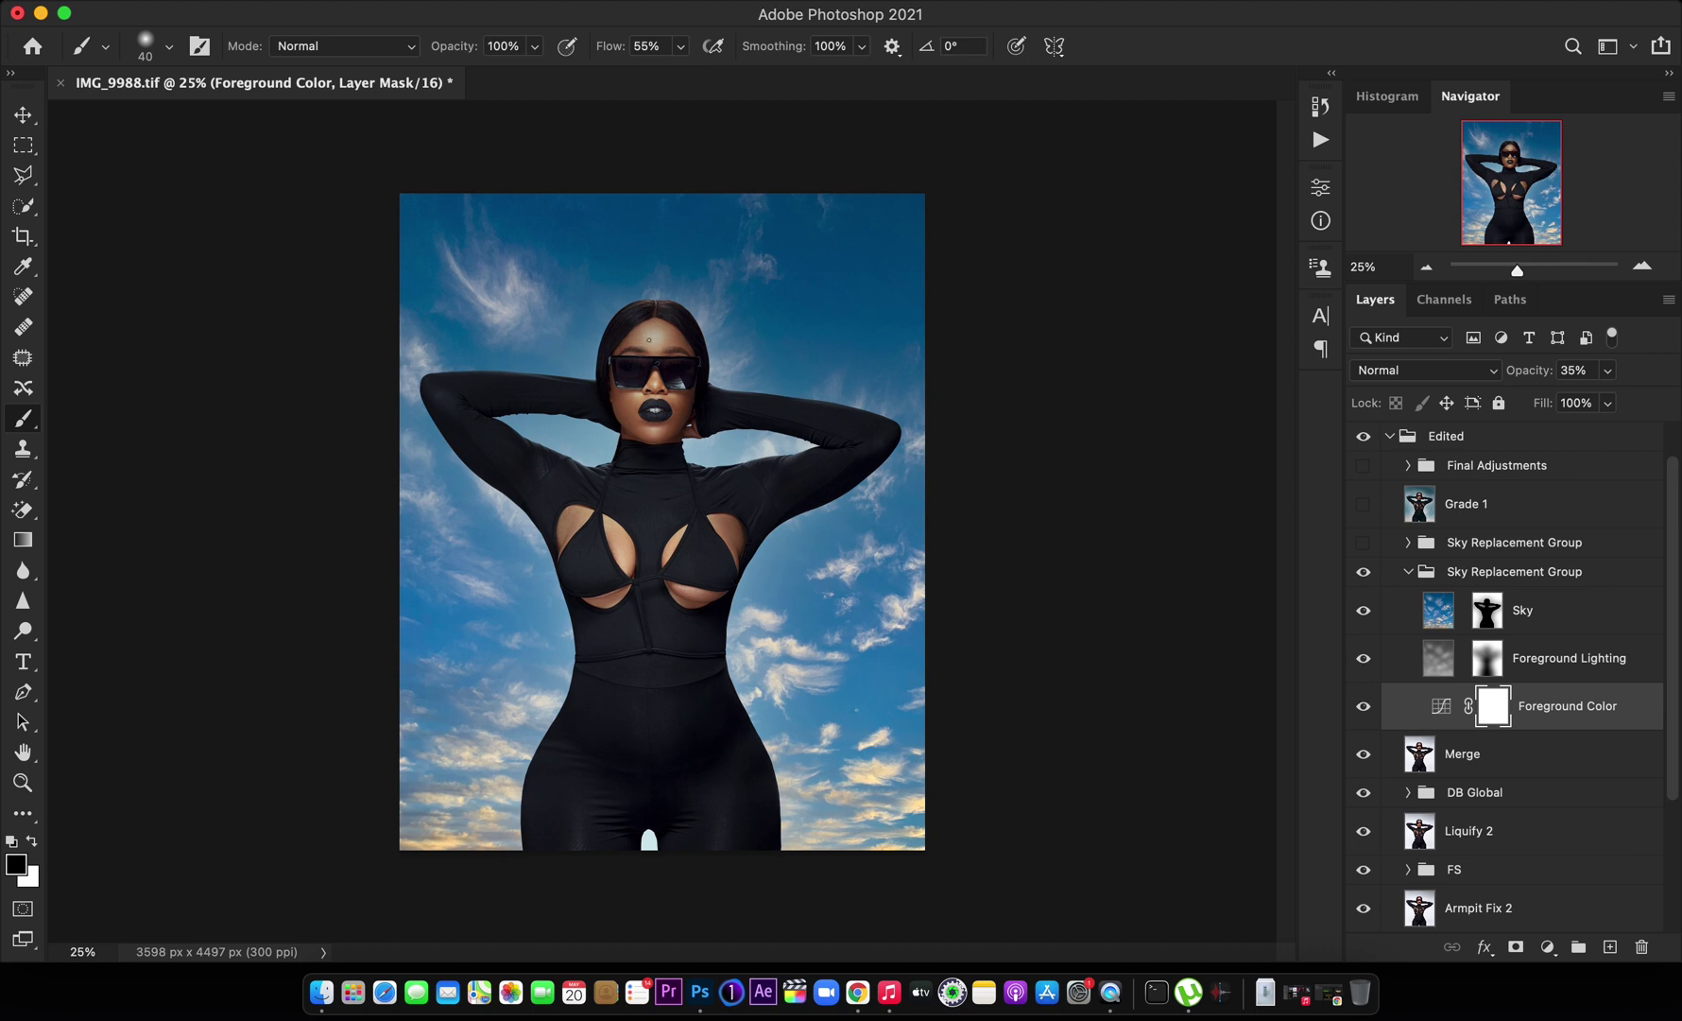
left_click_drag(1363, 706, 1364, 659)
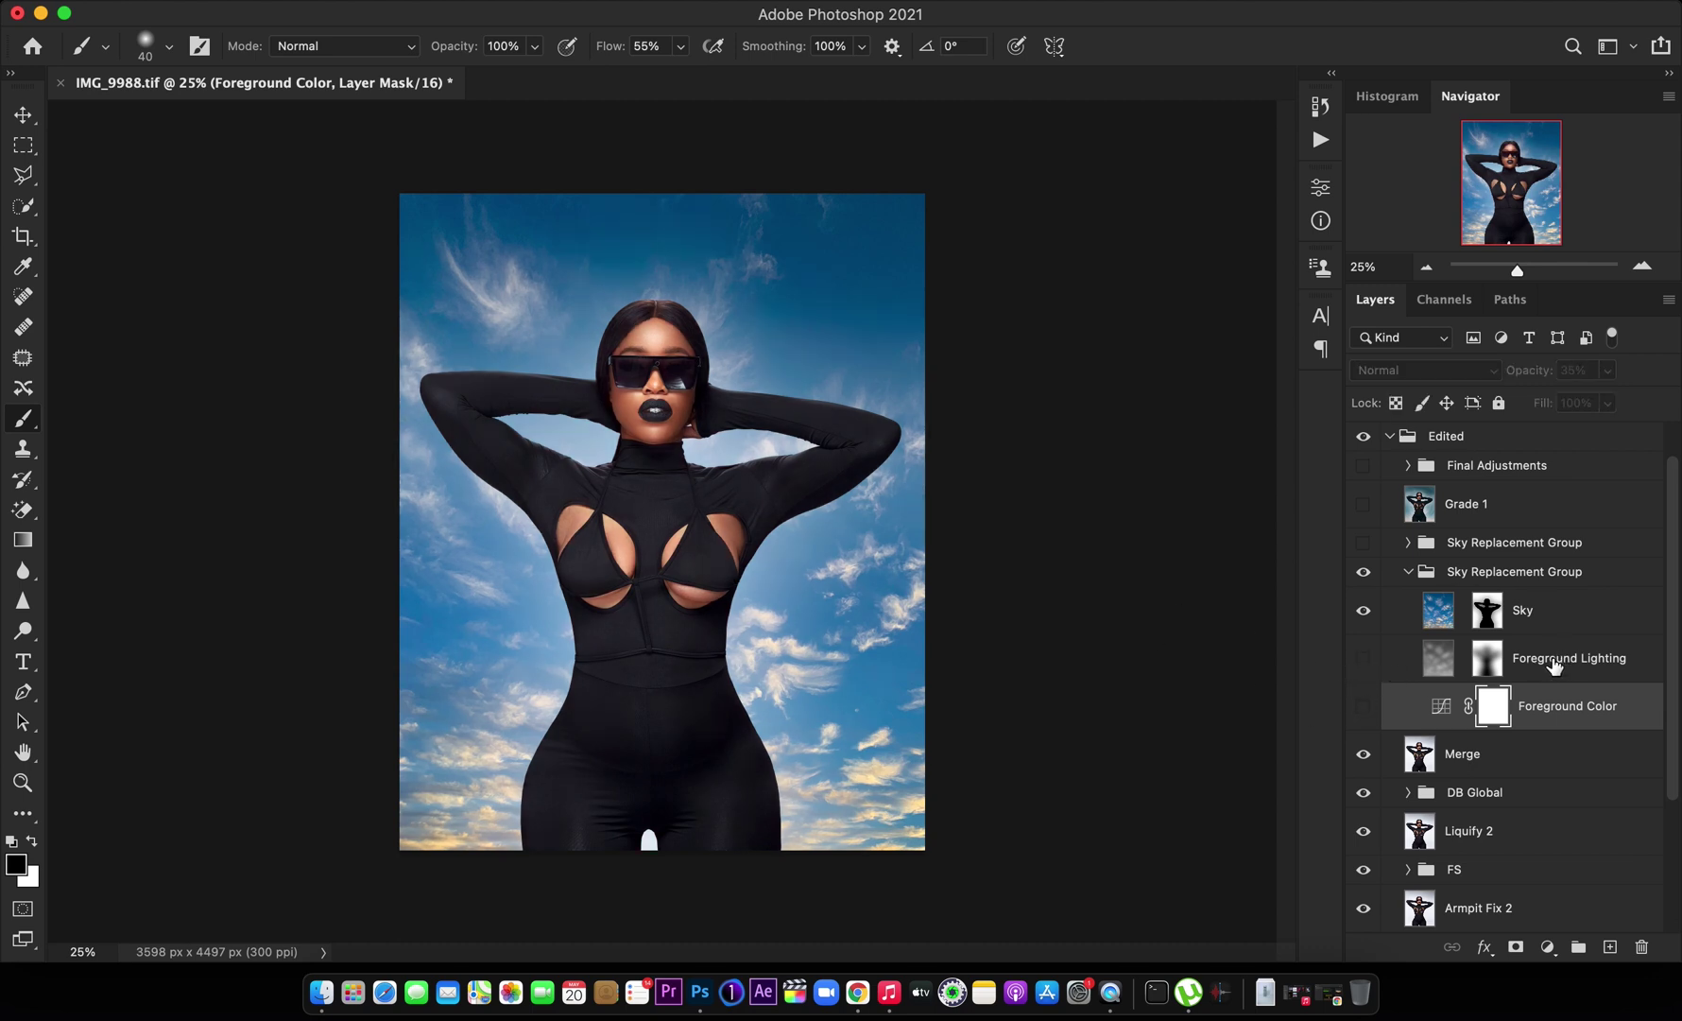
left_click(1546, 669, "shift")
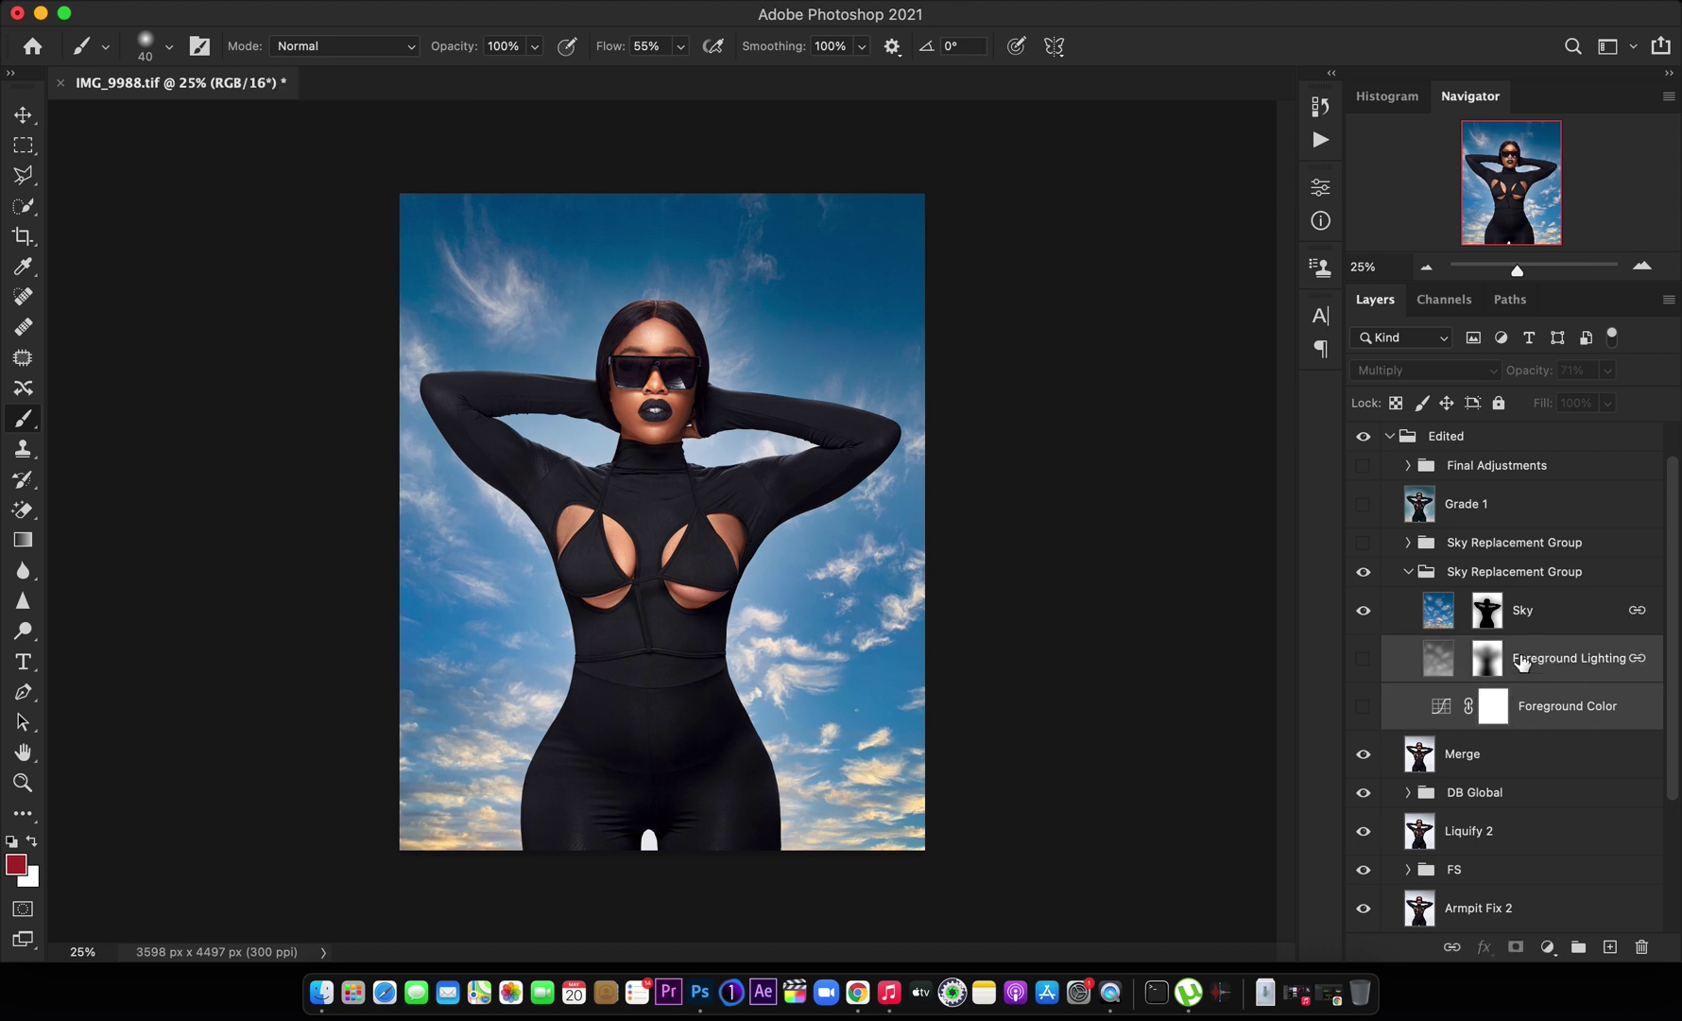
key("Delete")
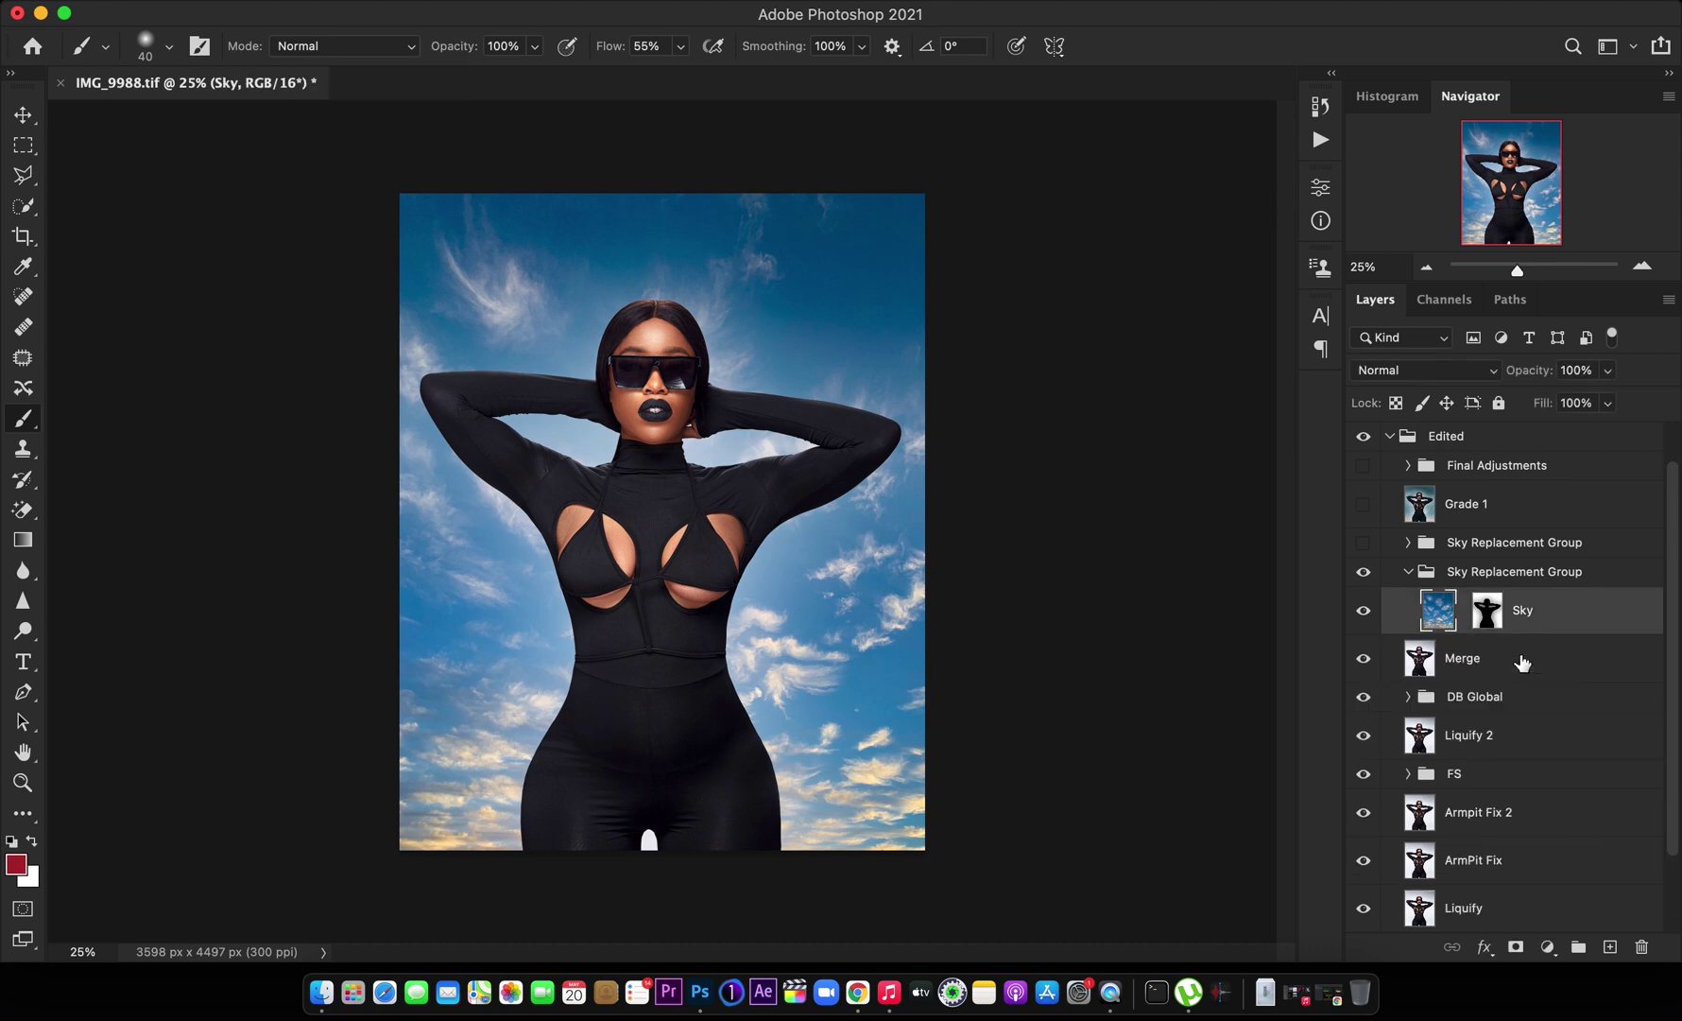
left_click(1364, 610)
left_click(1364, 610)
left_click(556, 3)
mouse_move(569, 285)
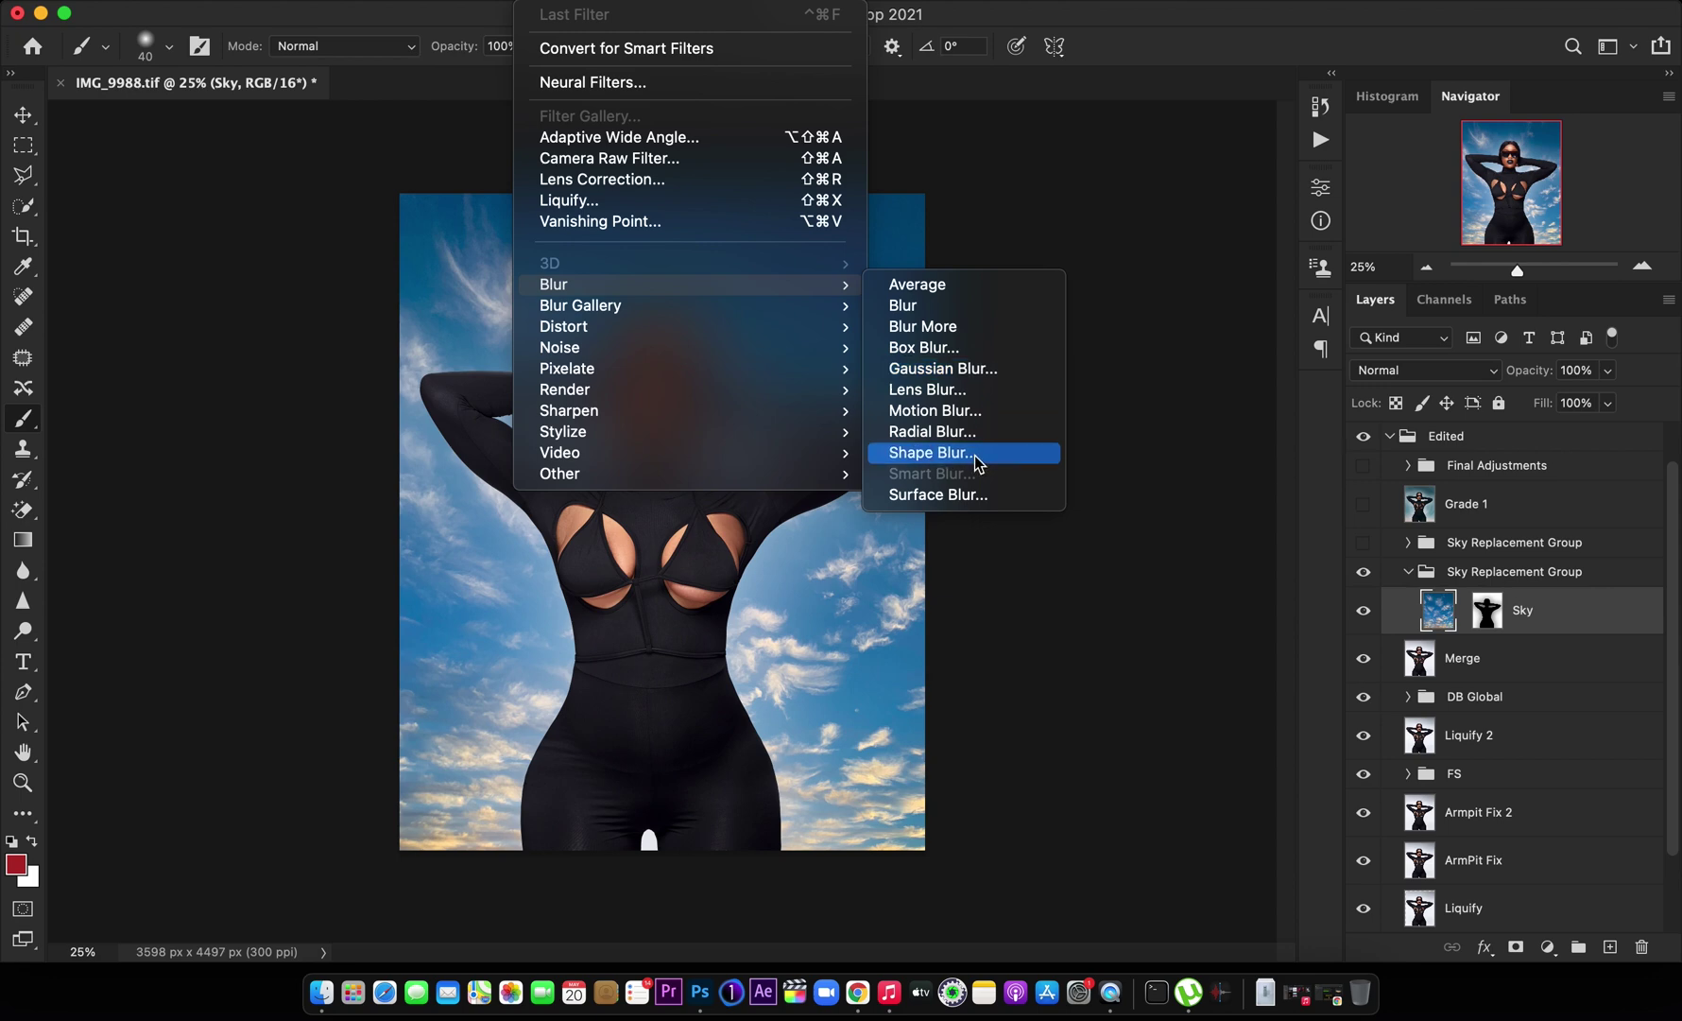
left_click(983, 370)
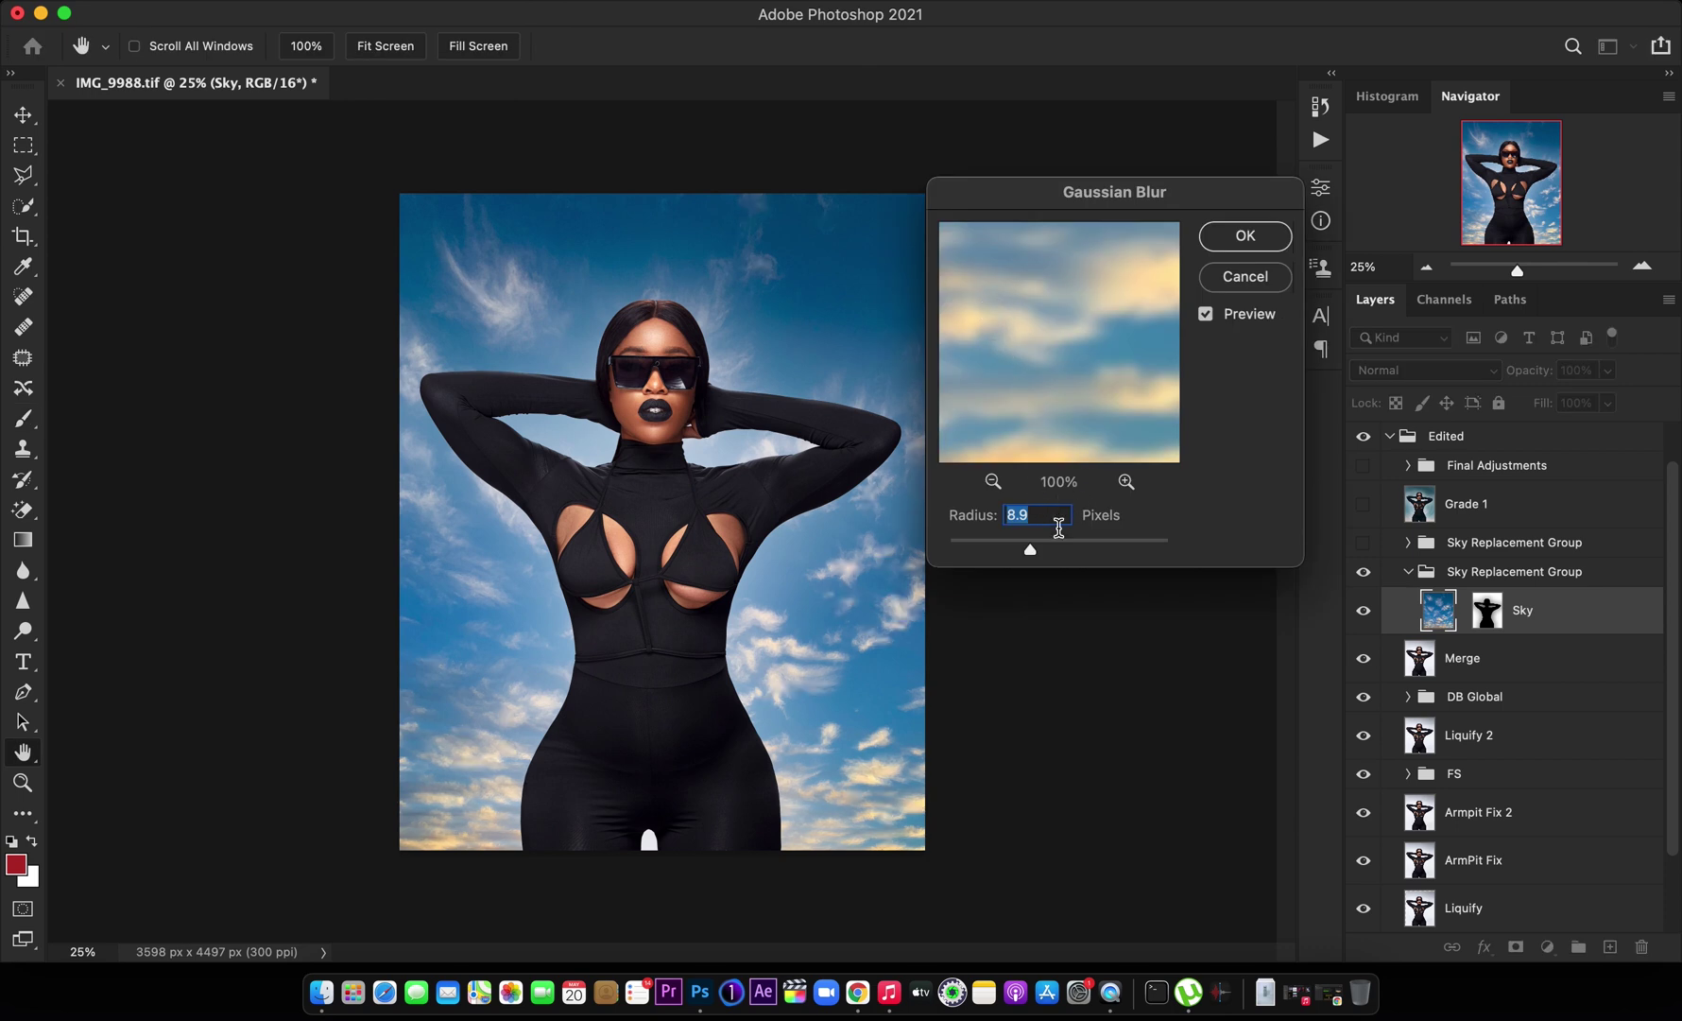
left_click_drag(1071, 549, 1078, 549)
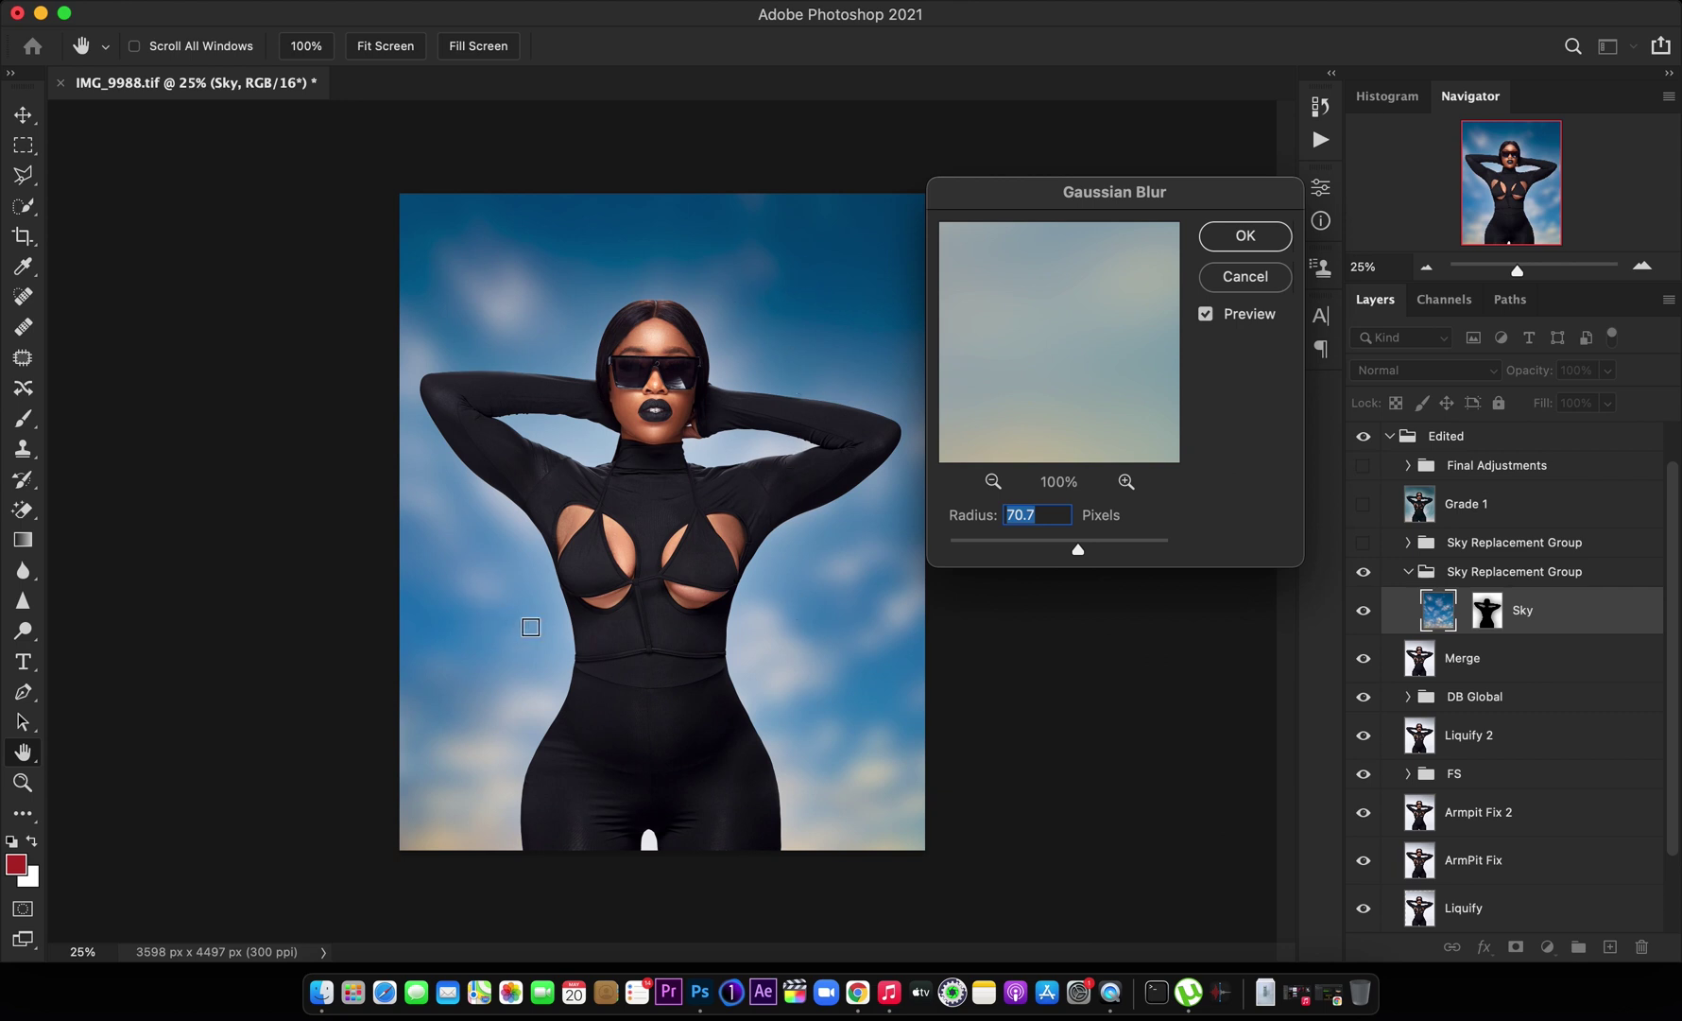
left_click_drag(1078, 548, 945, 550)
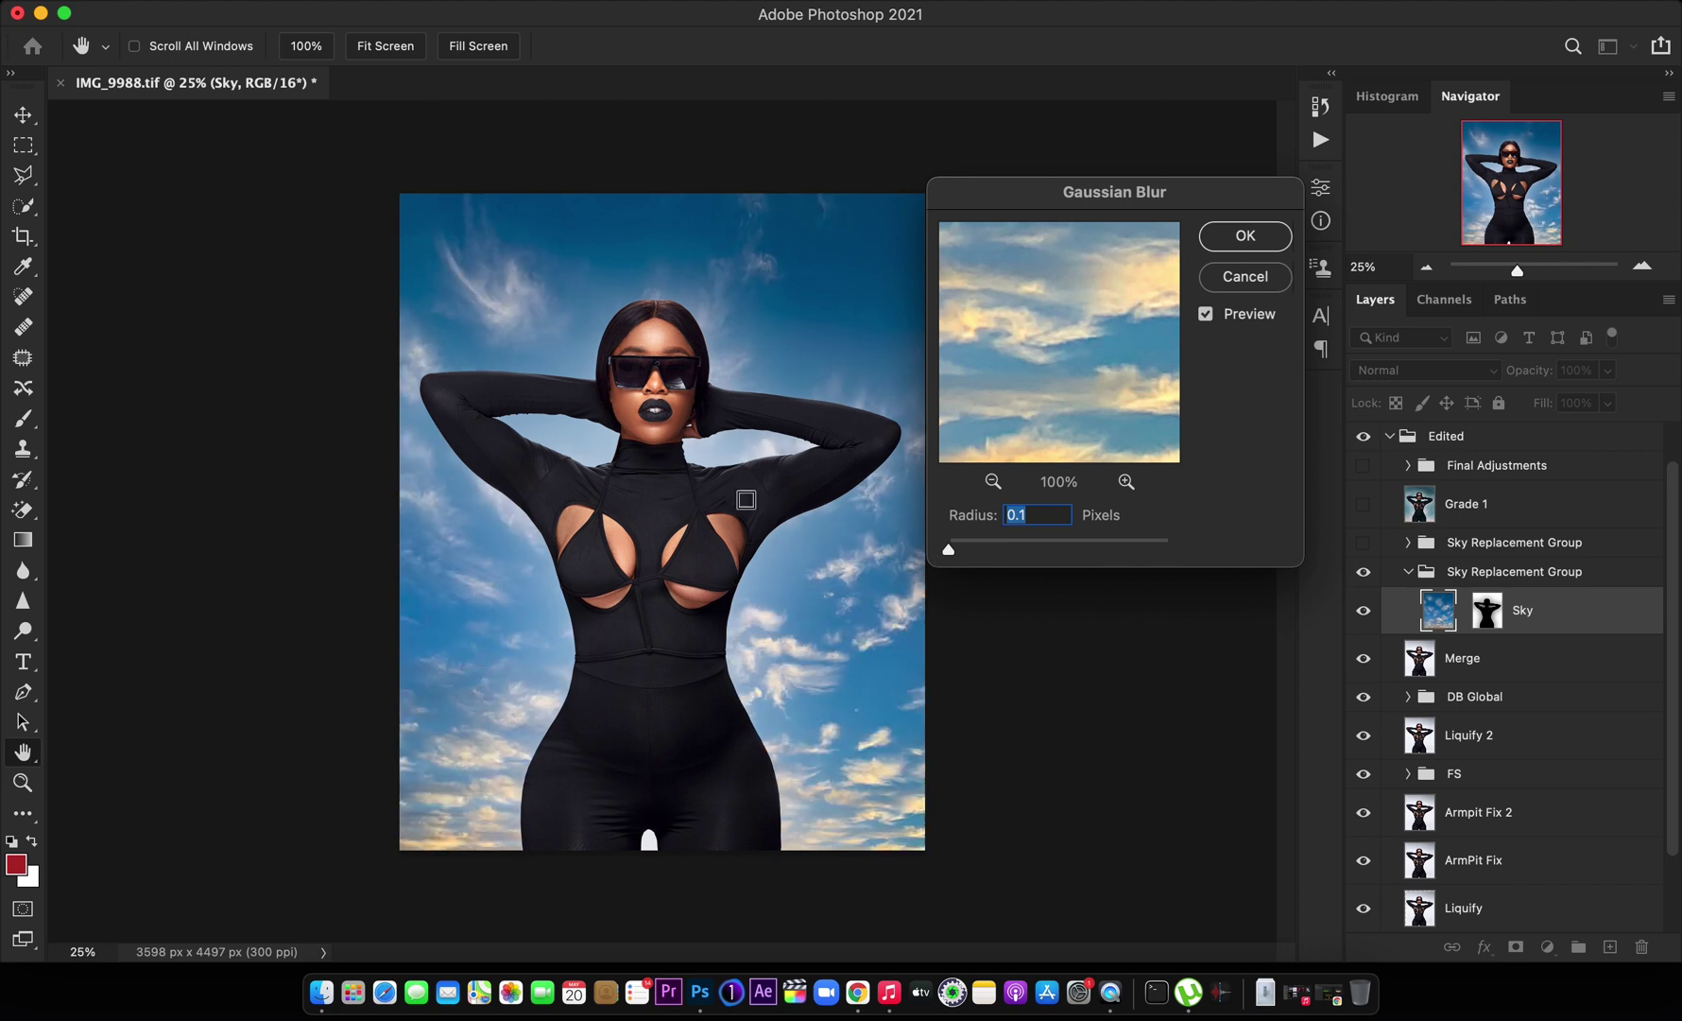
left_click_drag(1025, 547, 1062, 541)
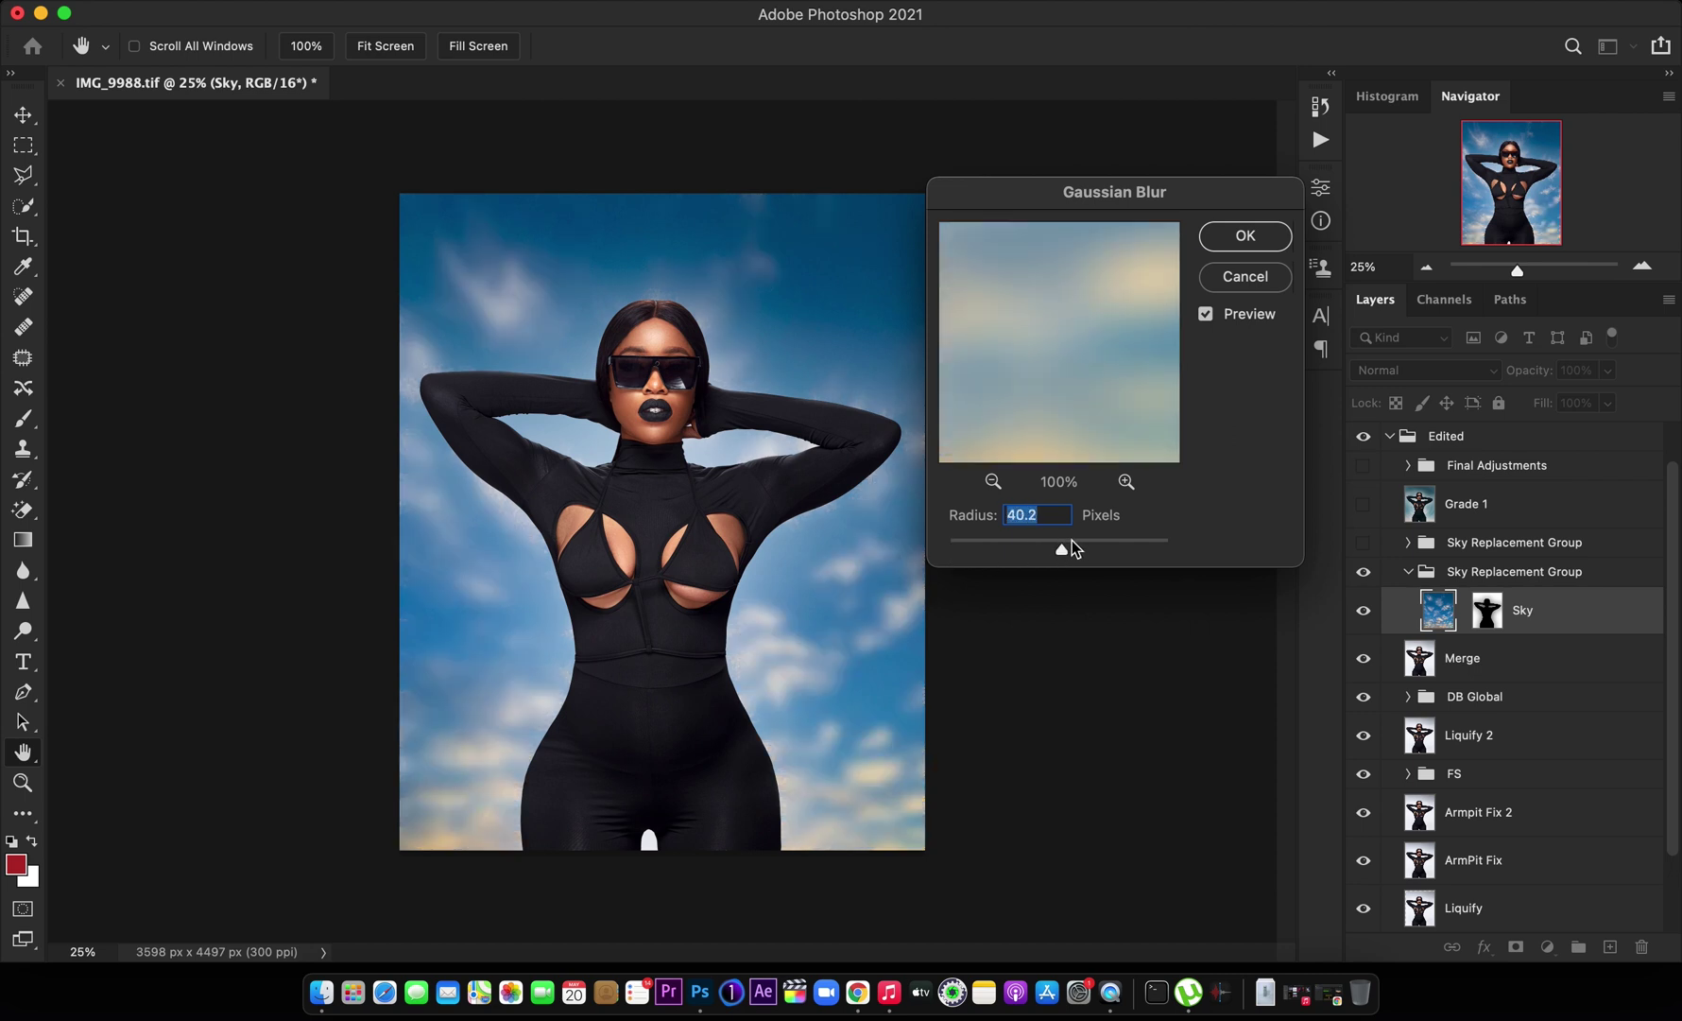
left_click_drag(1064, 547, 1093, 551)
left_click(1112, 551)
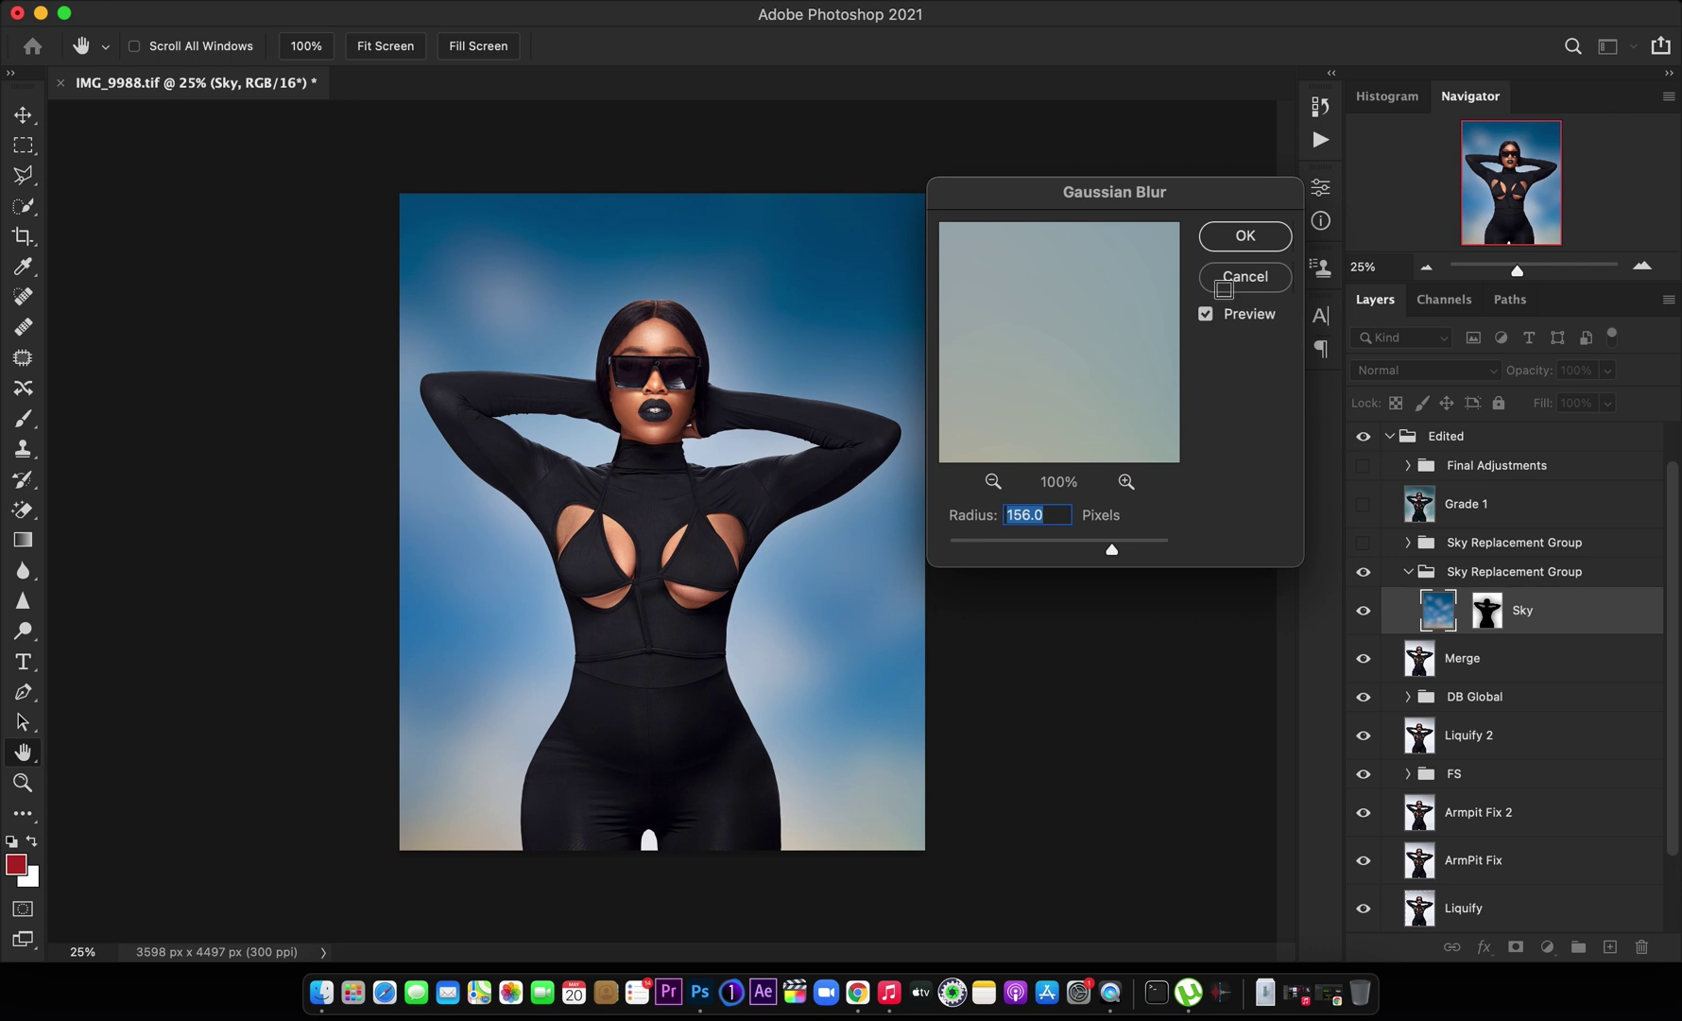
left_click(1244, 276)
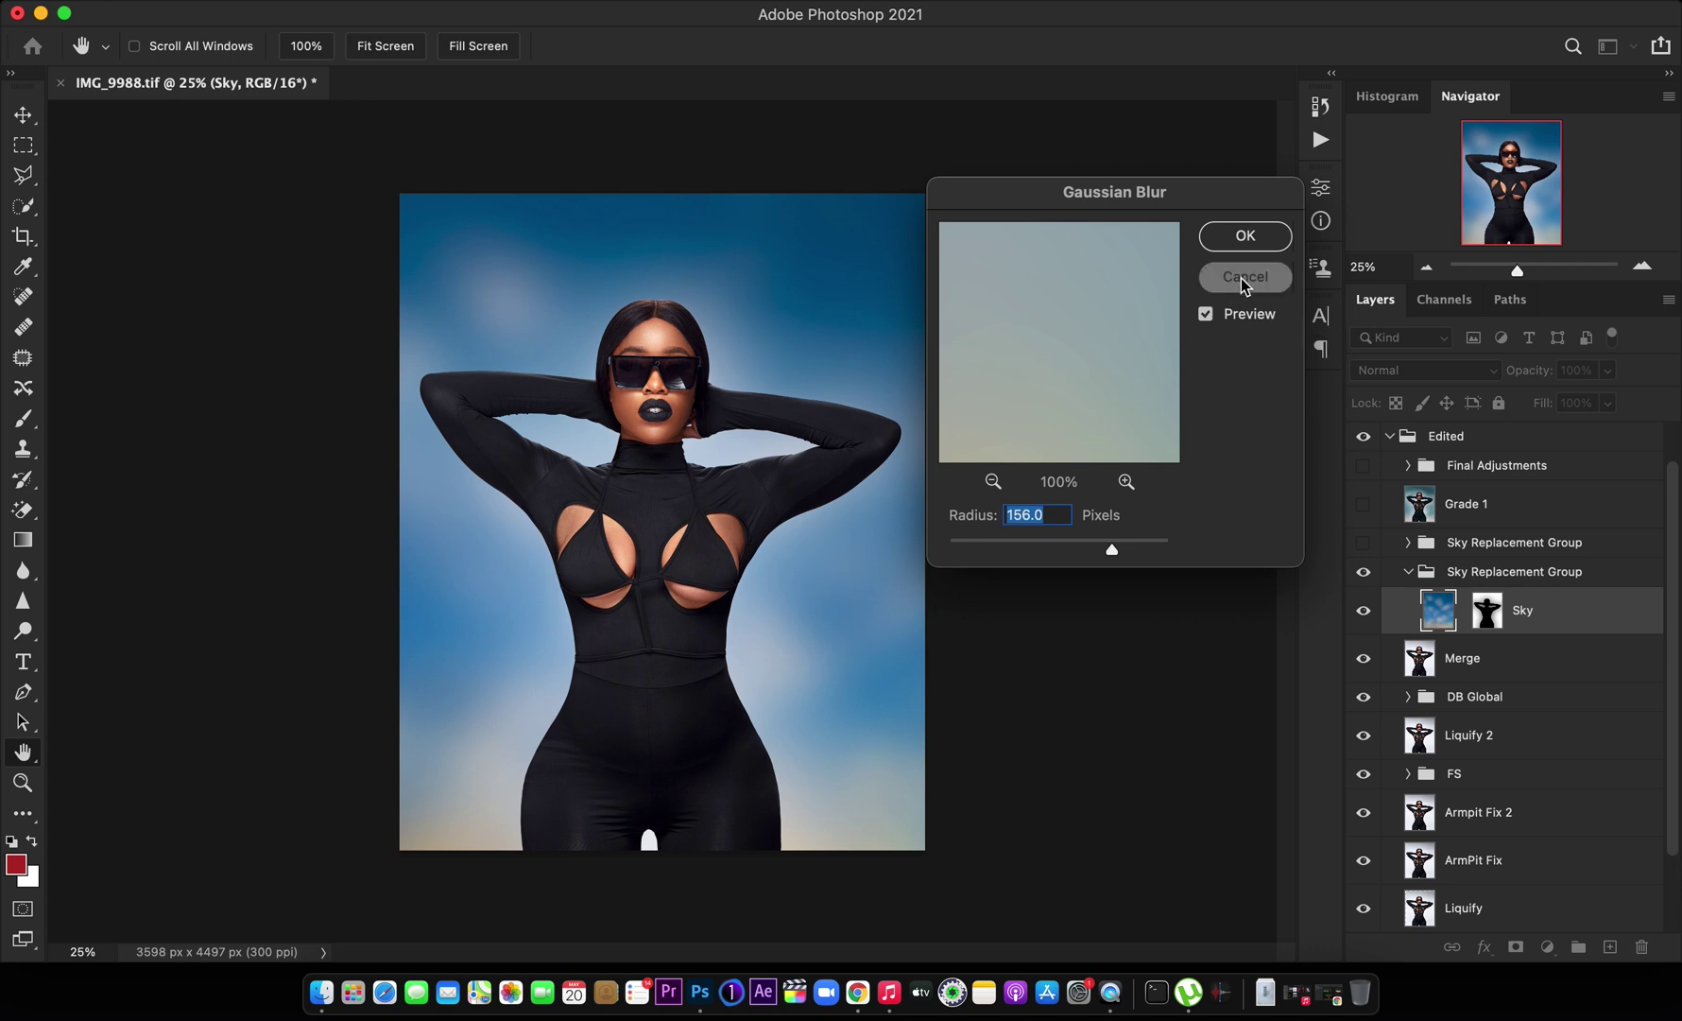
Apply a Radial Blur to the Sky layer with amount 40, Spin method and Best quality, and compare with the layer hidden
left_click(555, 4)
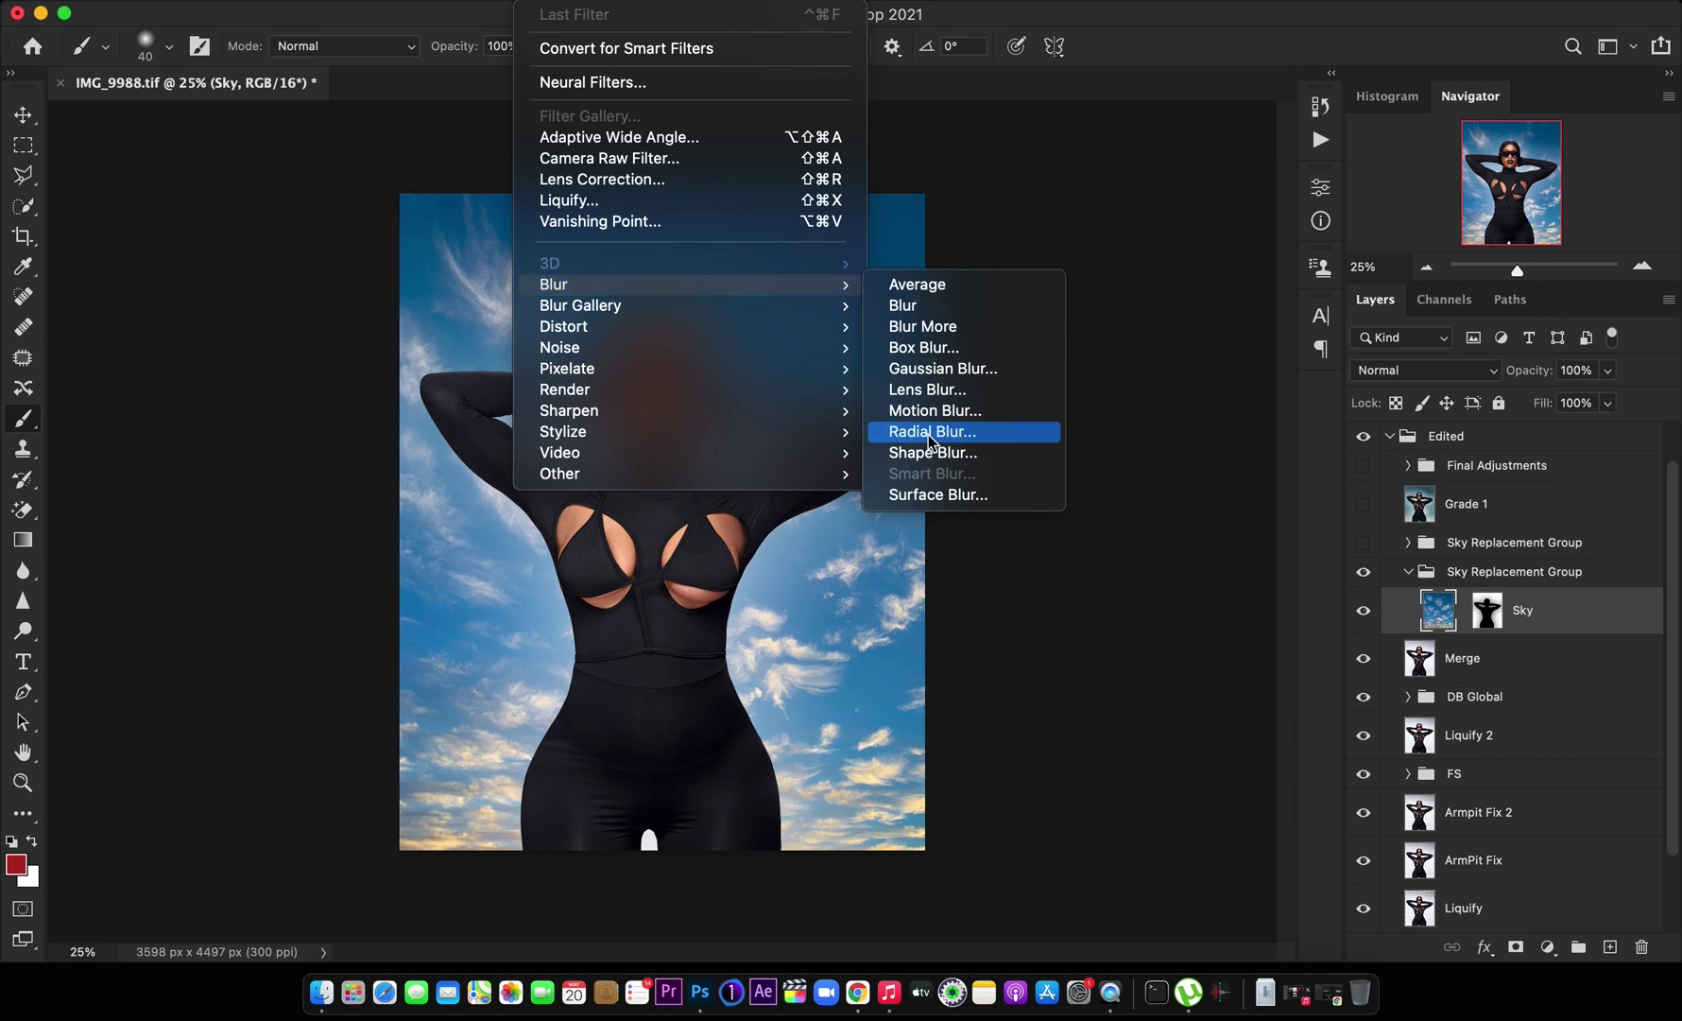
left_click(962, 435)
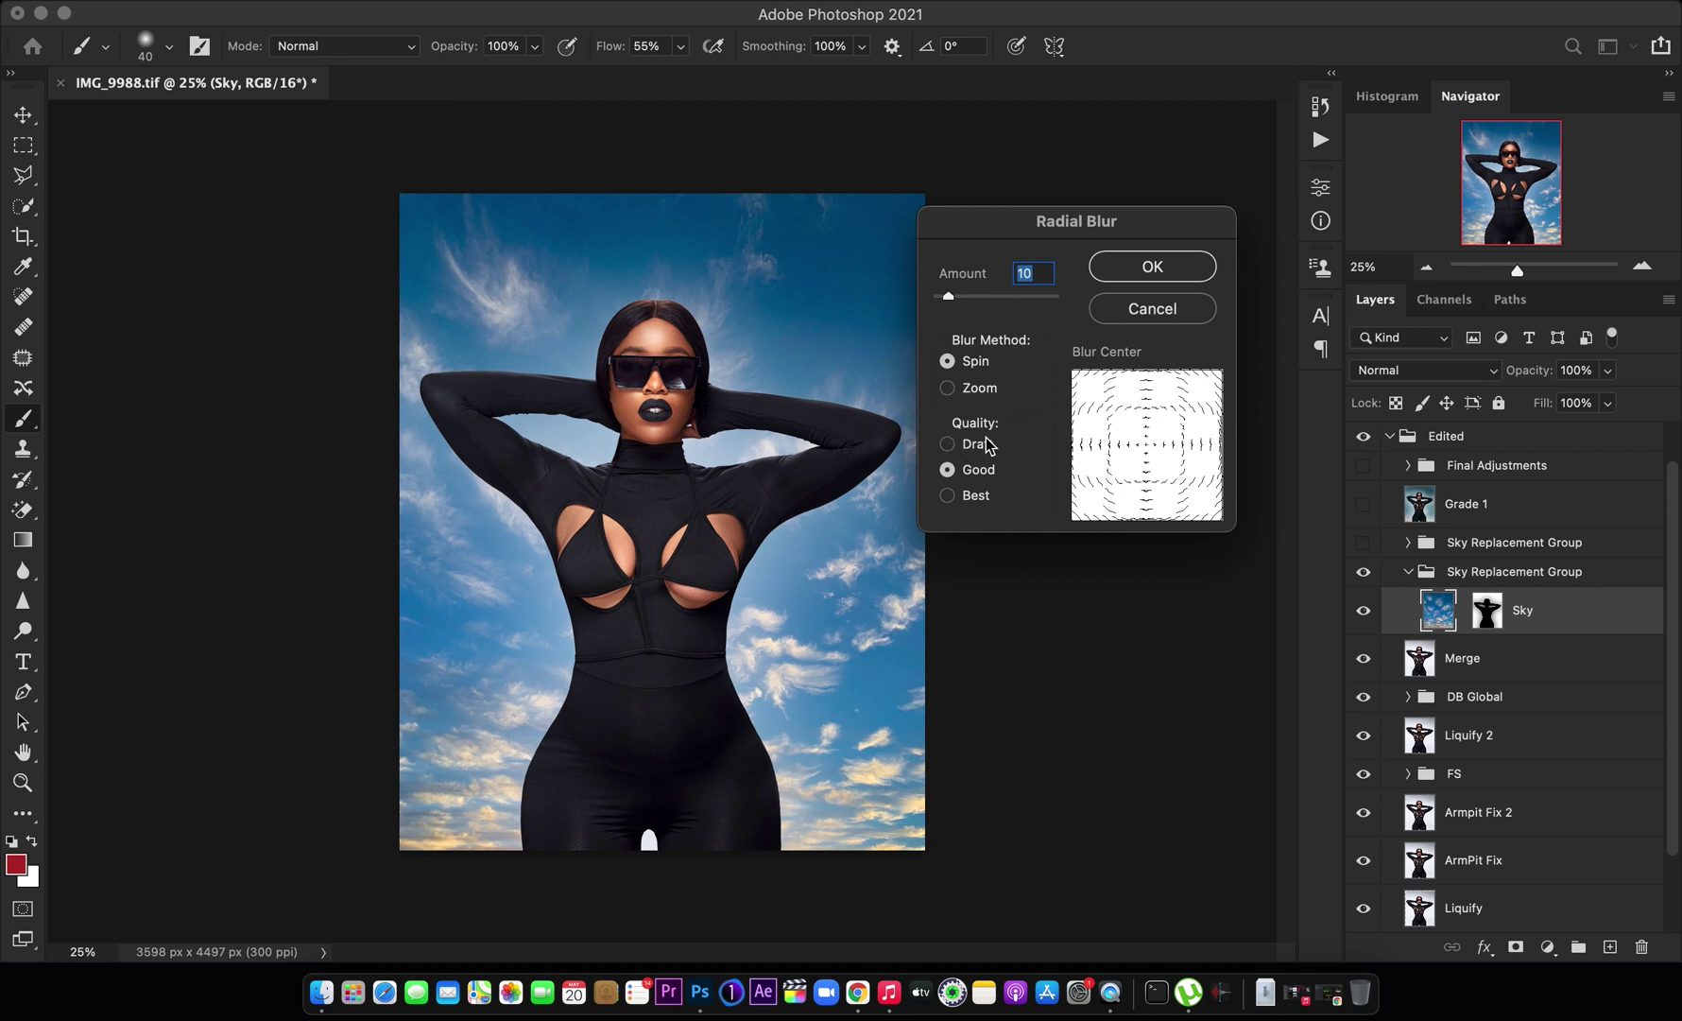
left_click_drag(950, 297, 973, 295)
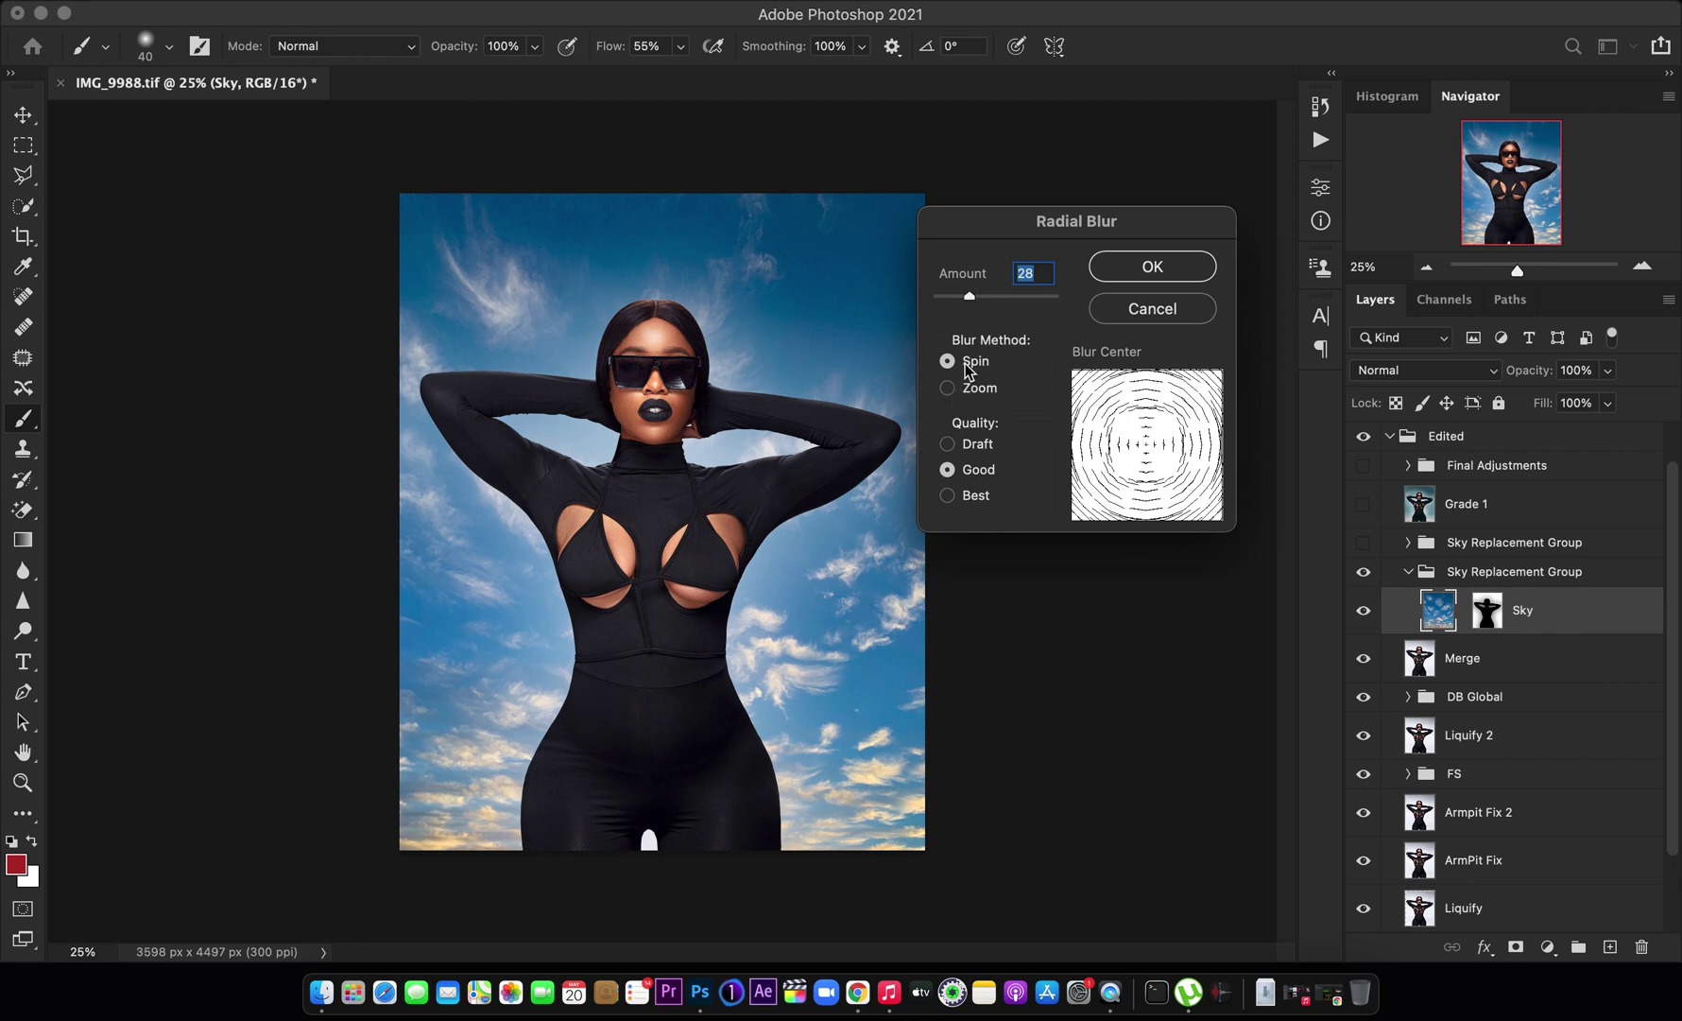
left_click(965, 501)
type("4")
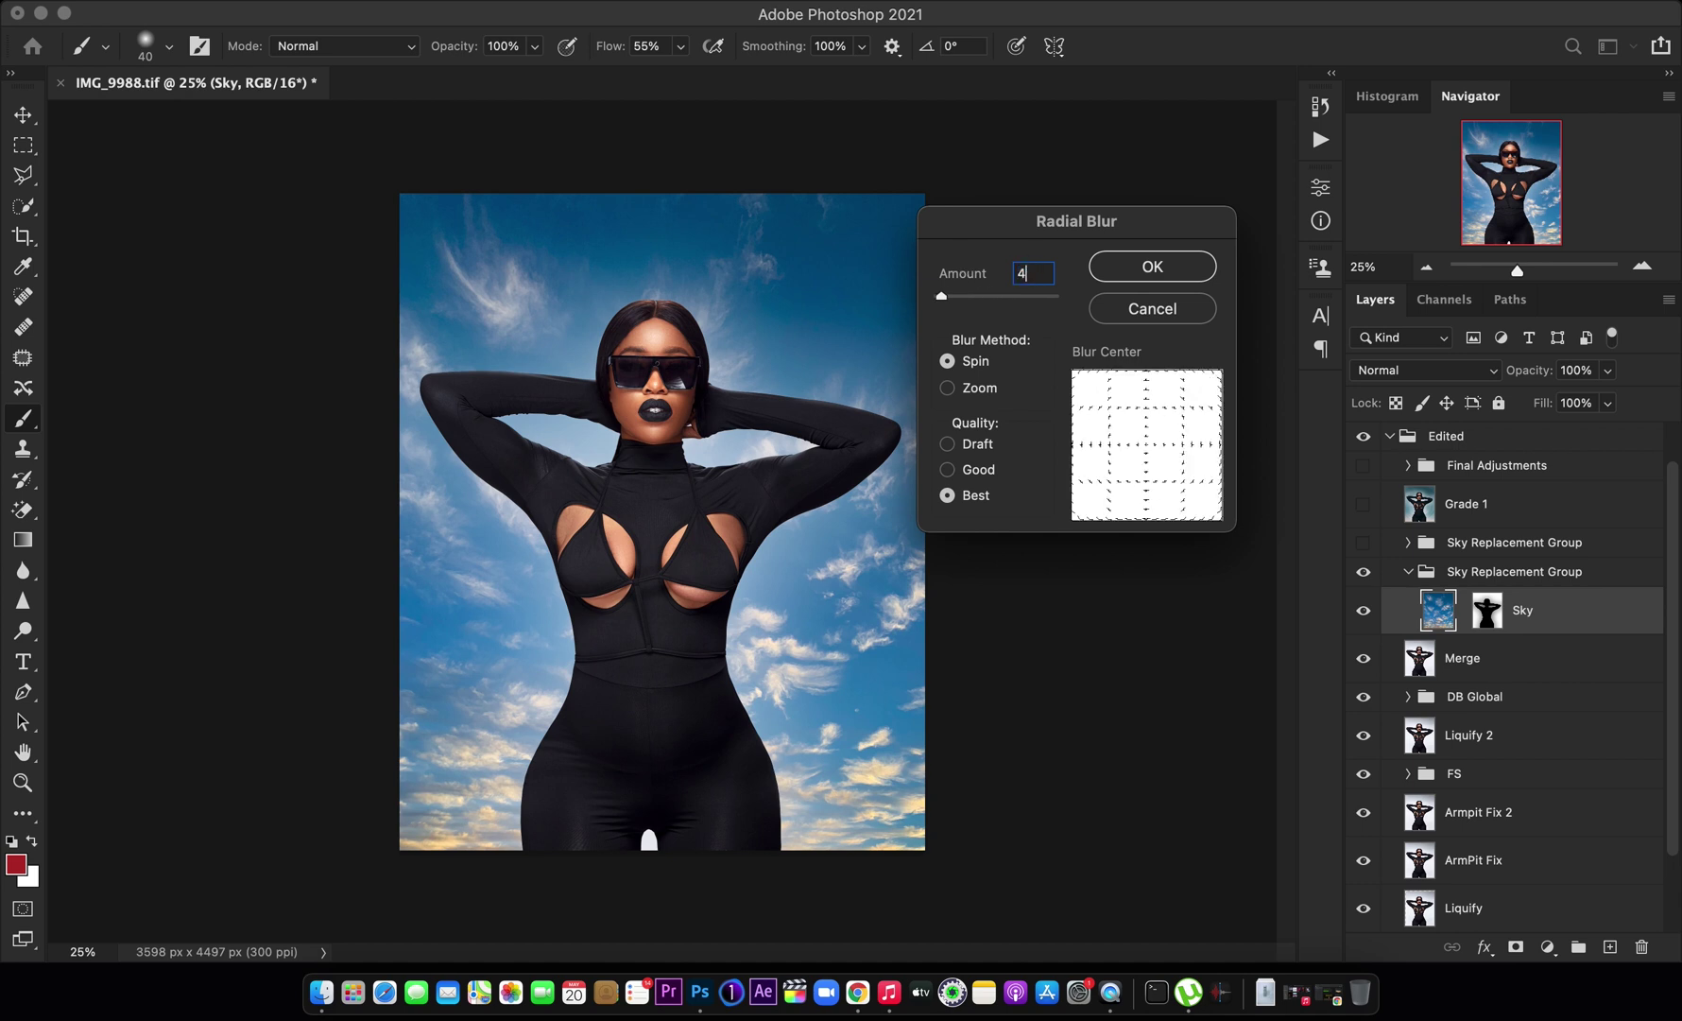
type("0")
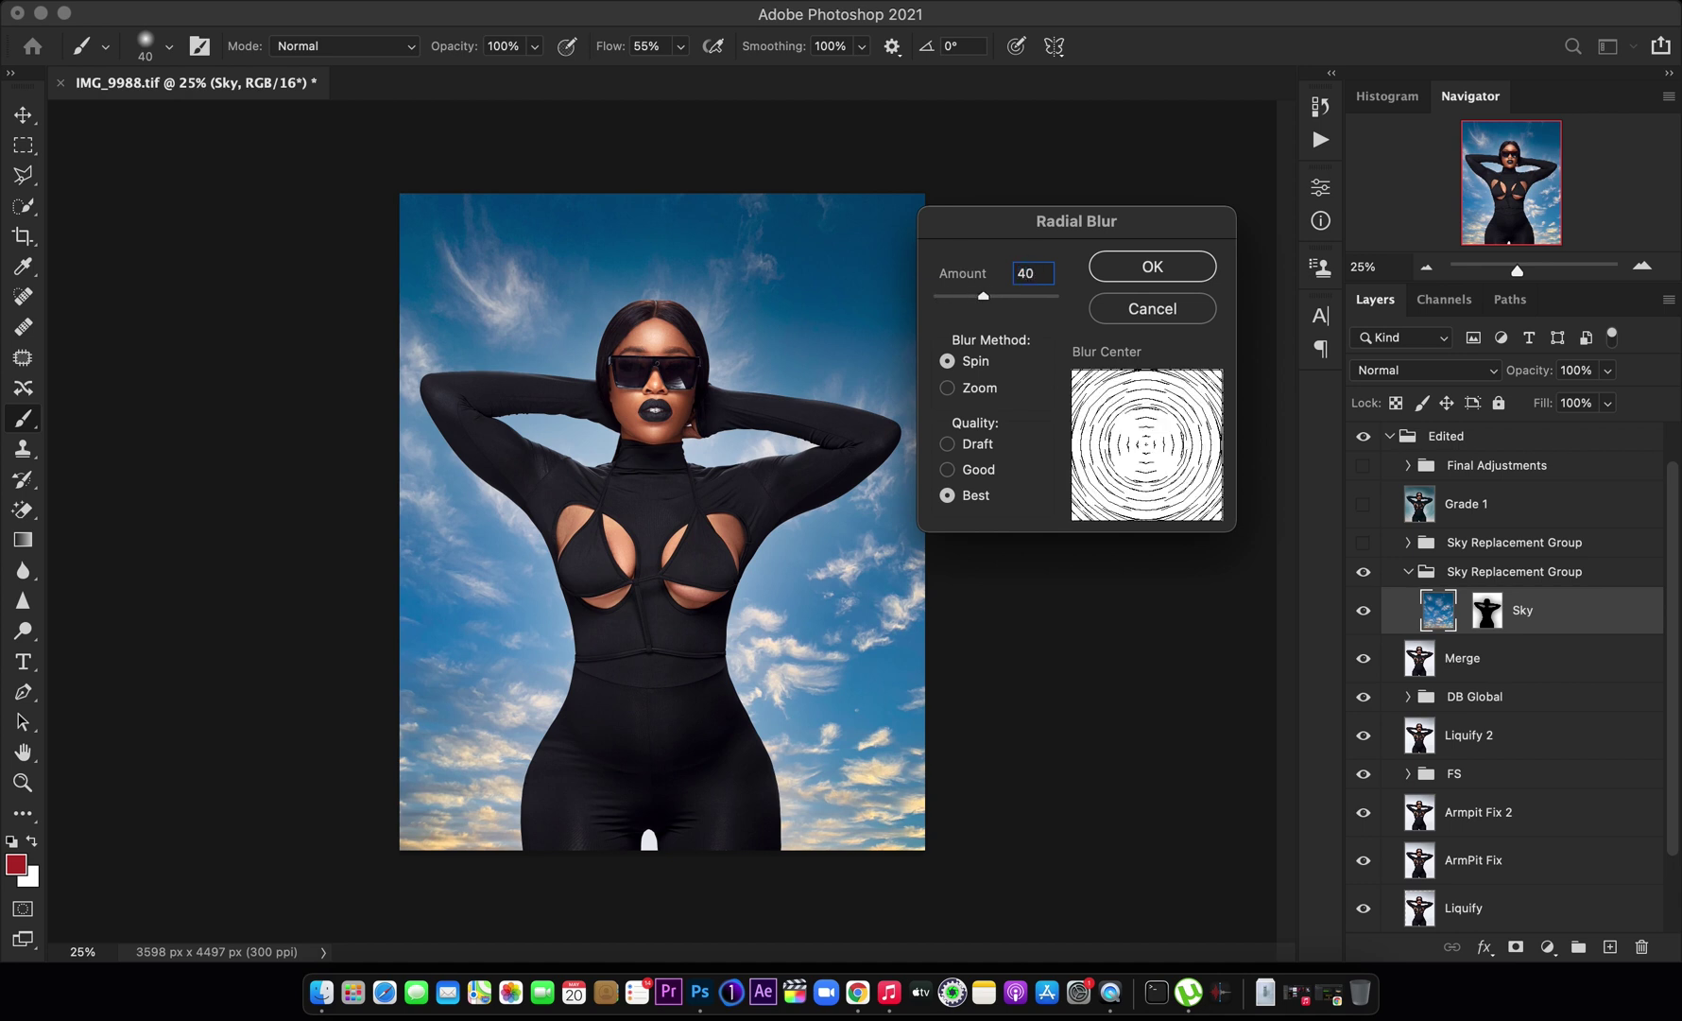
left_click(1159, 271)
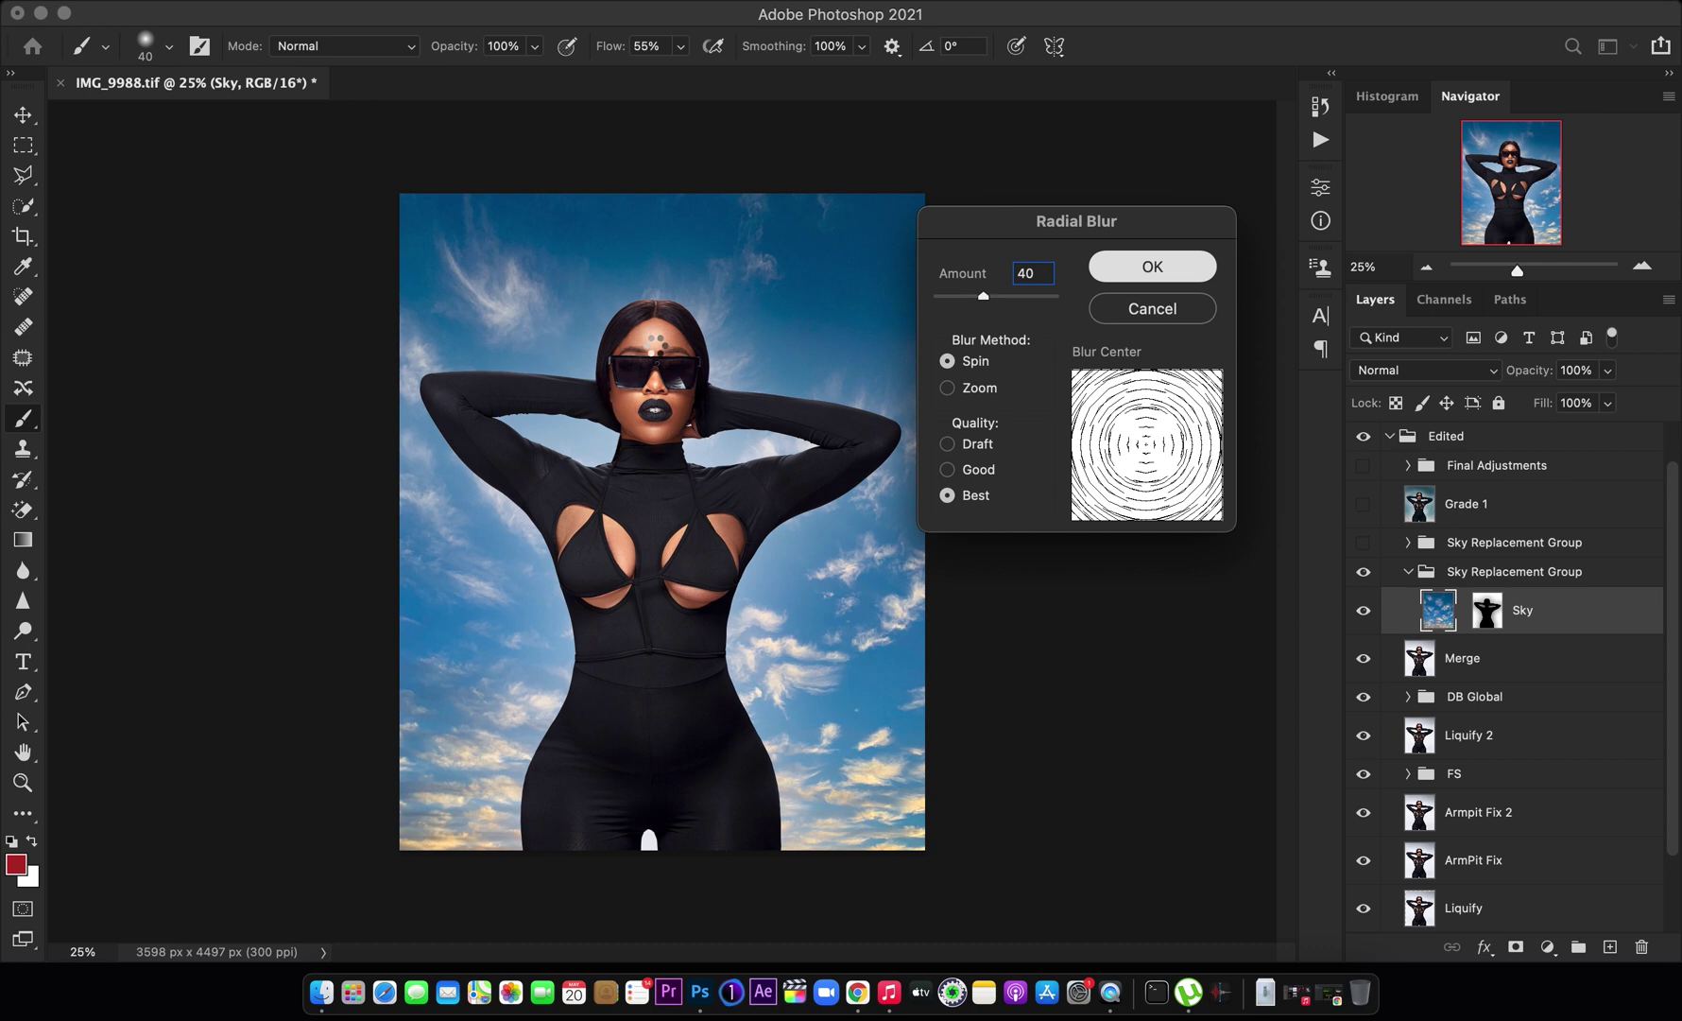
left_click_drag(725, 433, 961, 304)
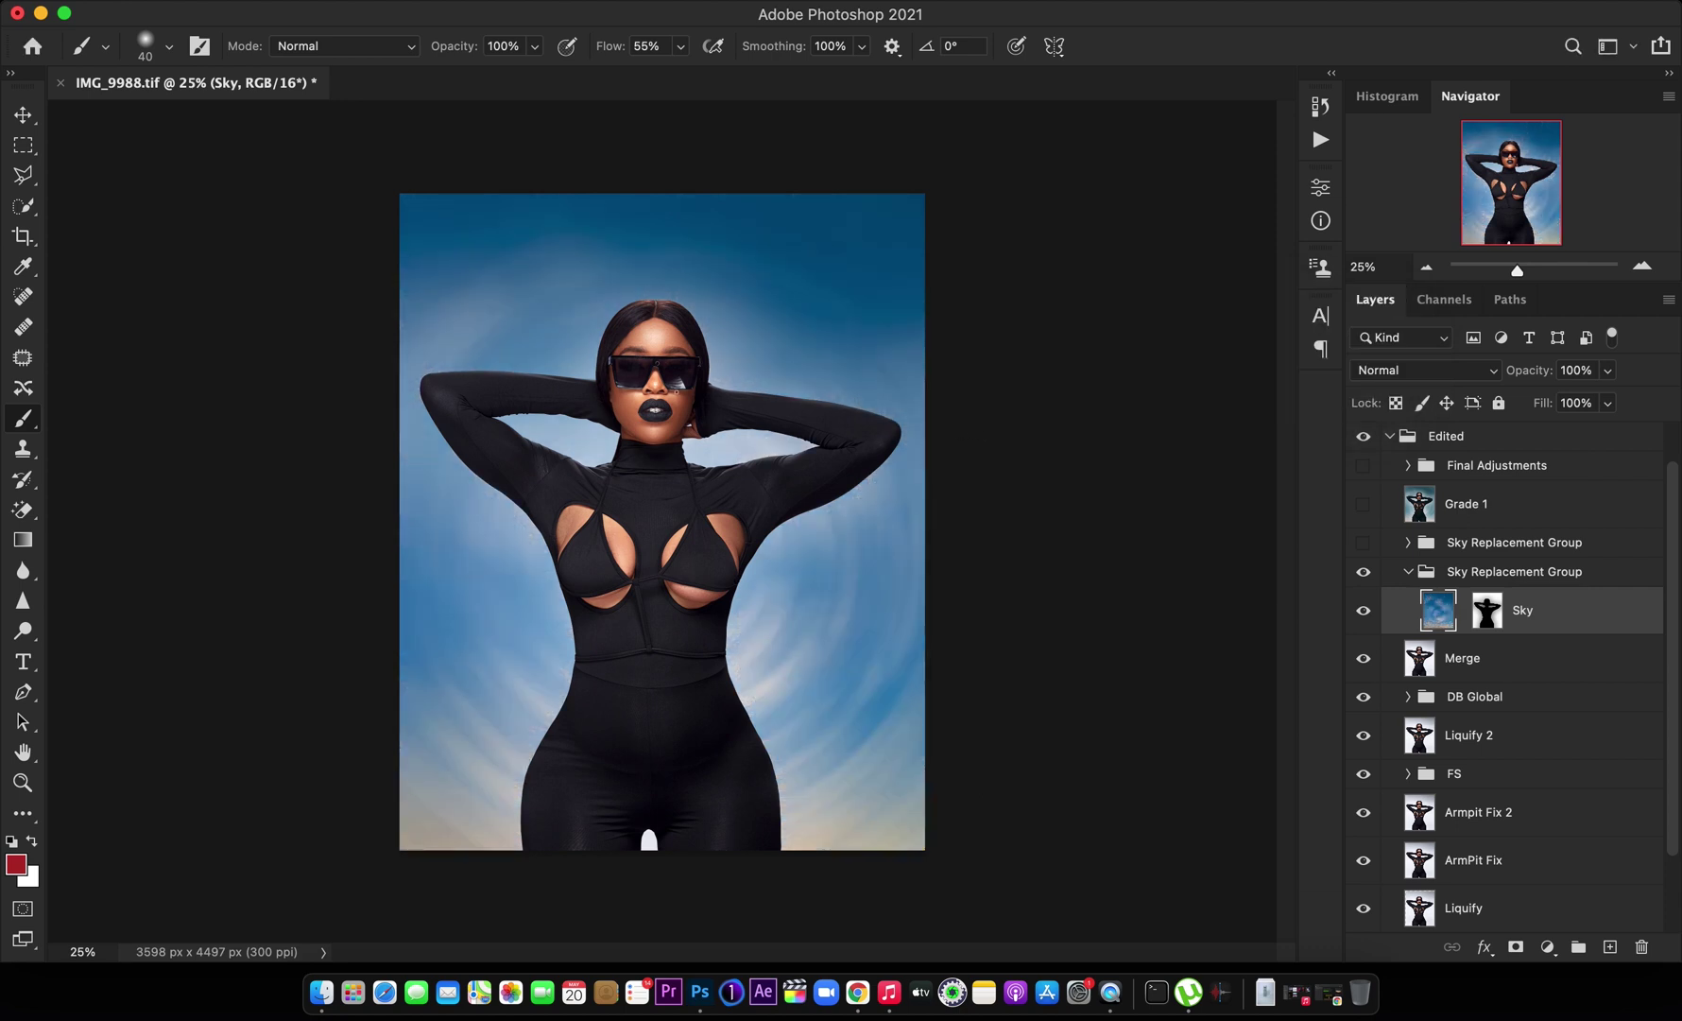
left_click(1364, 611)
left_click(1364, 613)
Stamp all visible layers into a new layer above the collapsed Sky Replacement Group and choose the WENDY BW preset in Camera Raw Filter
left_click(1409, 572)
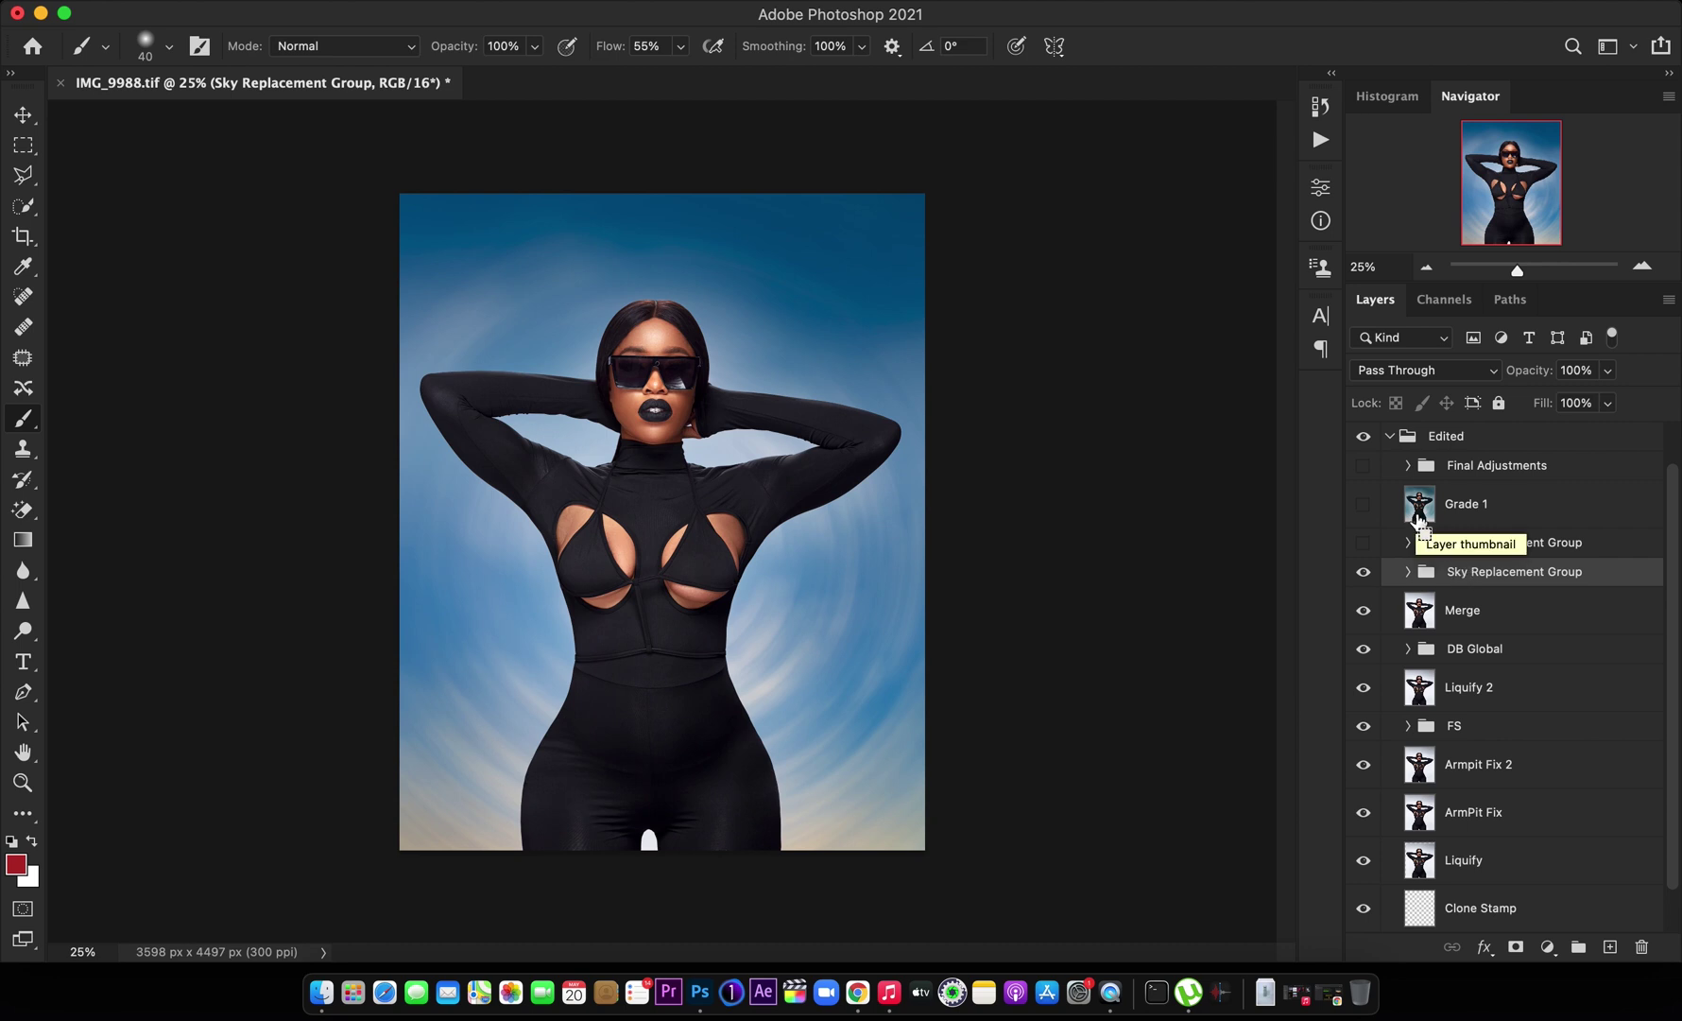
key("super+alt+shift+e")
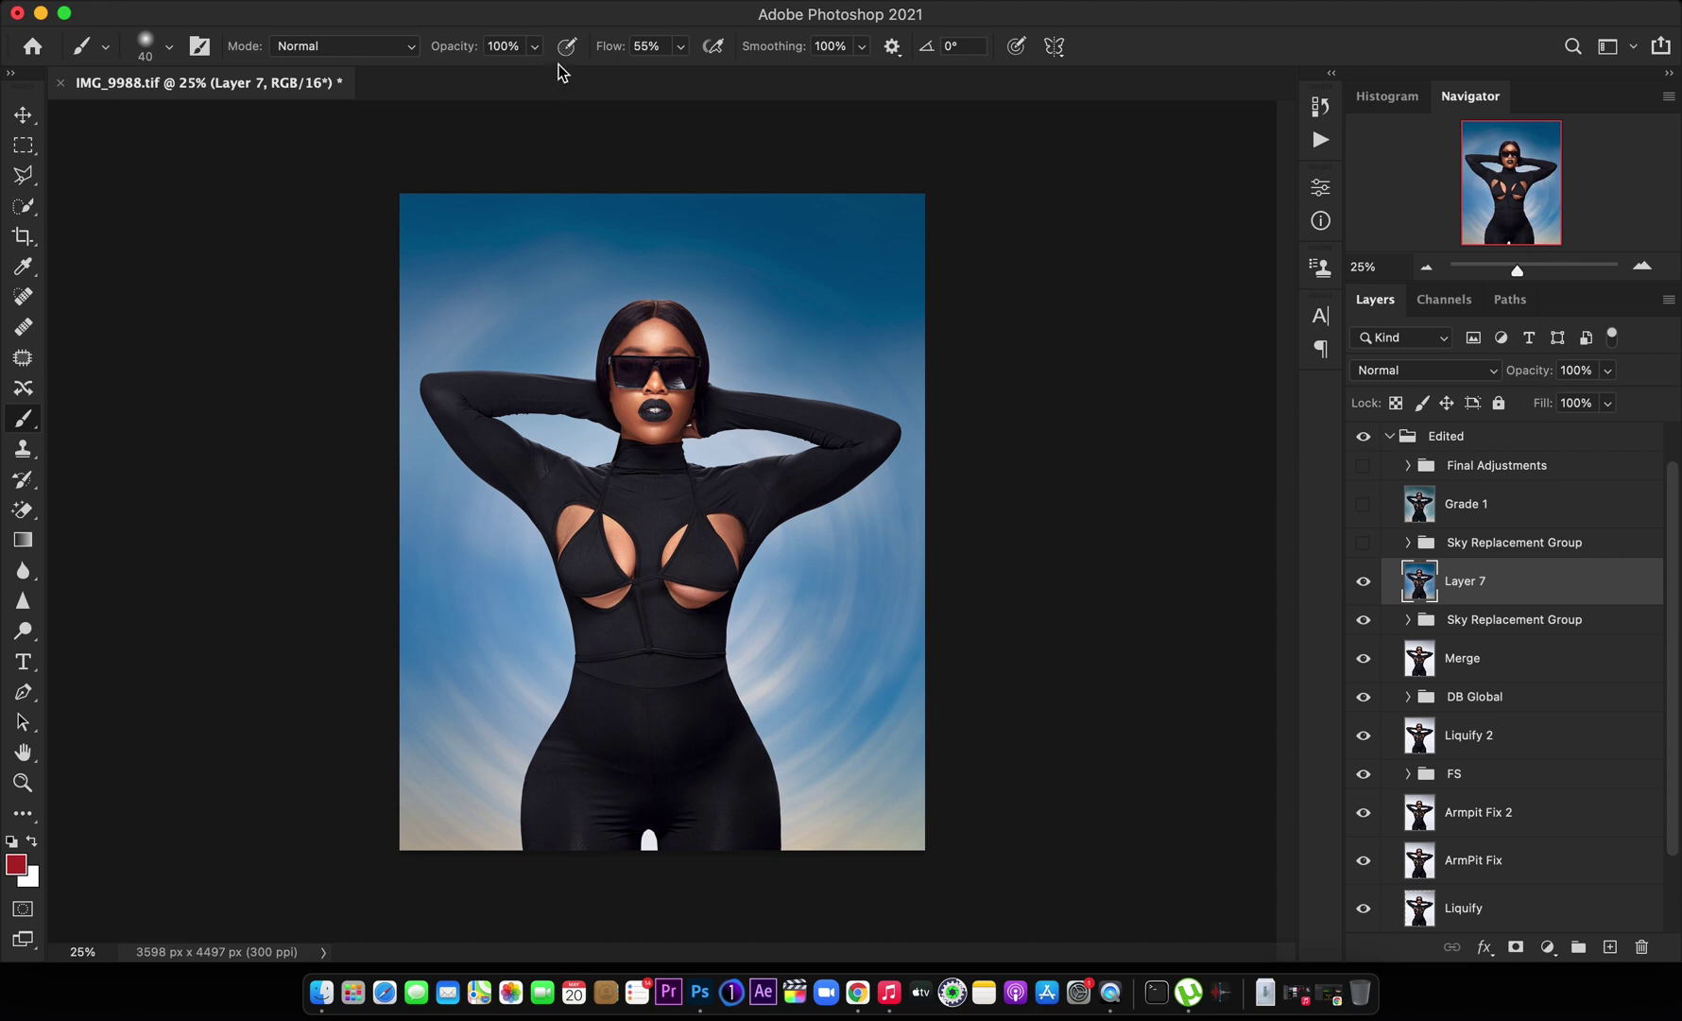
left_click(561, 5)
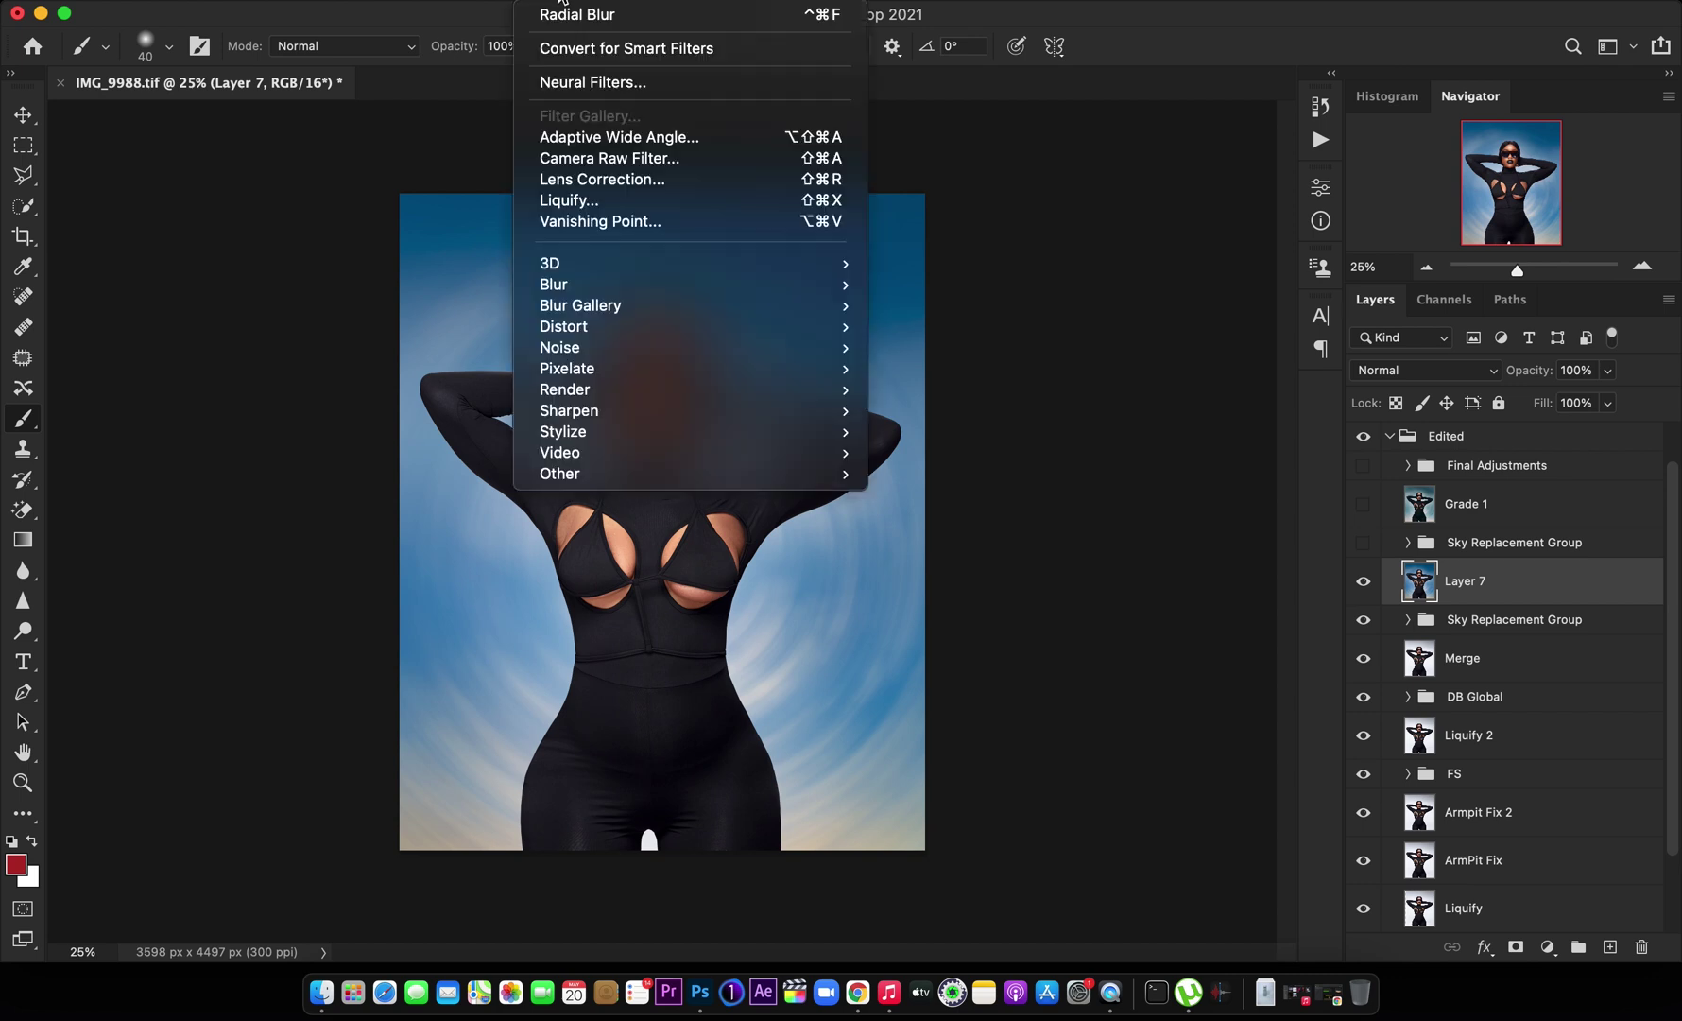
left_click(590, 159)
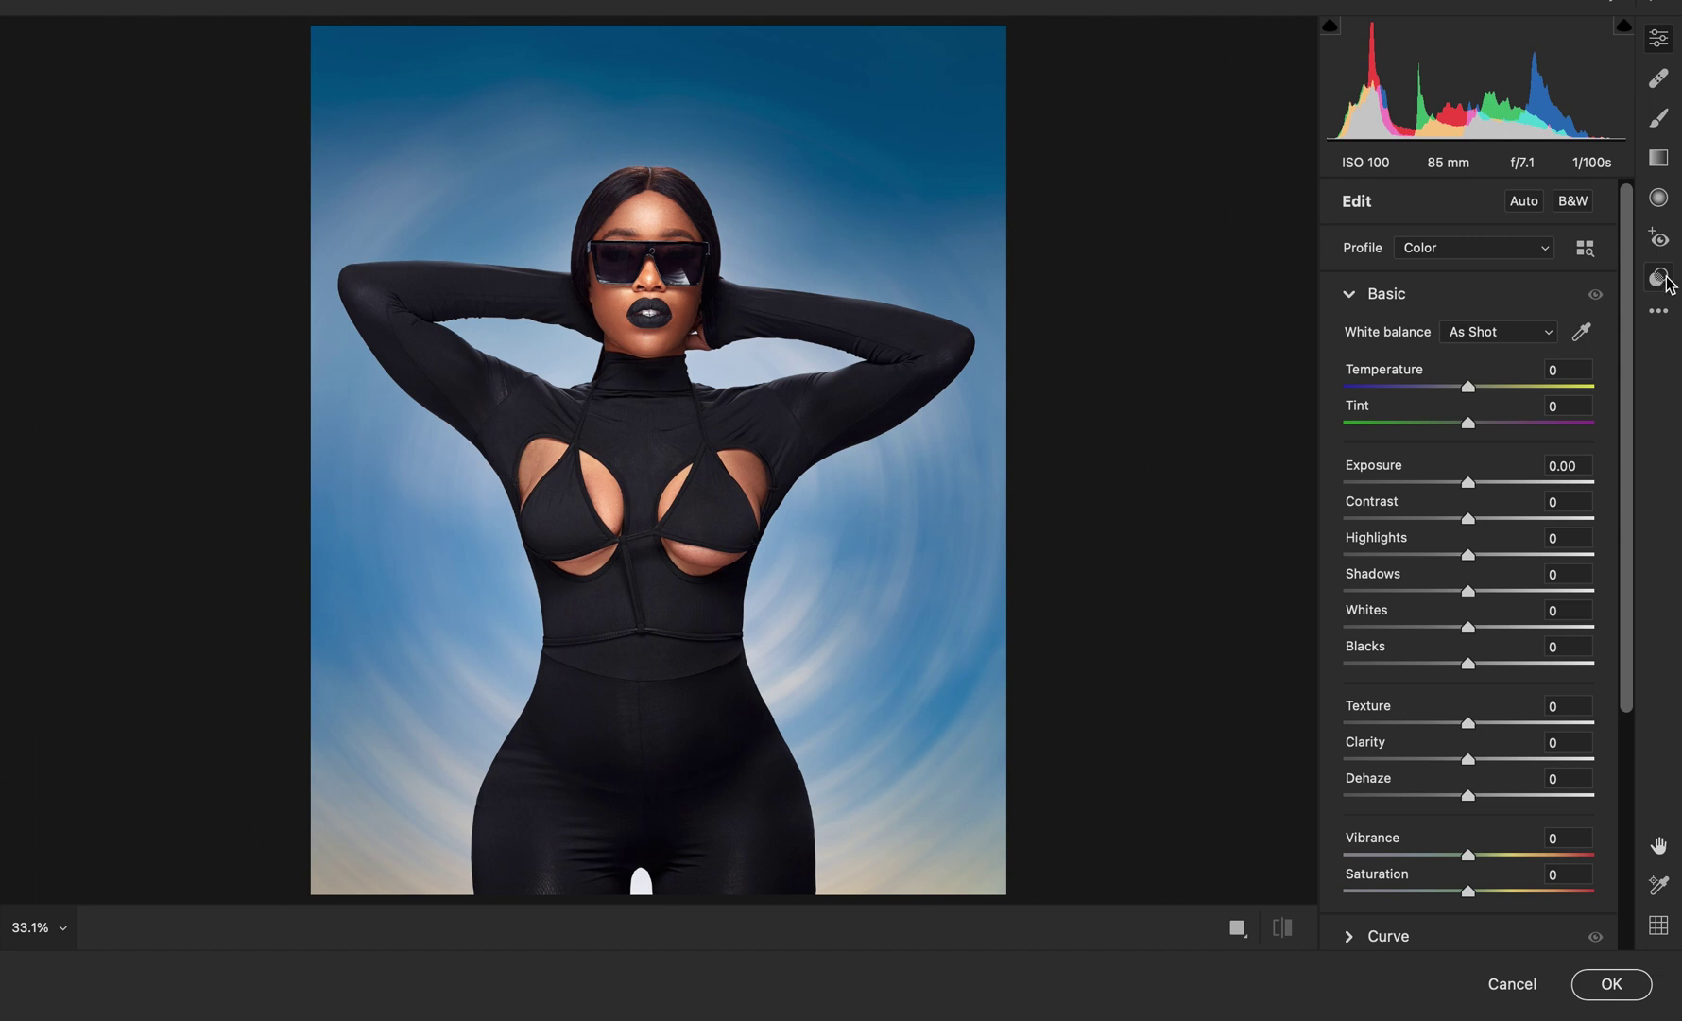
left_click(1660, 279)
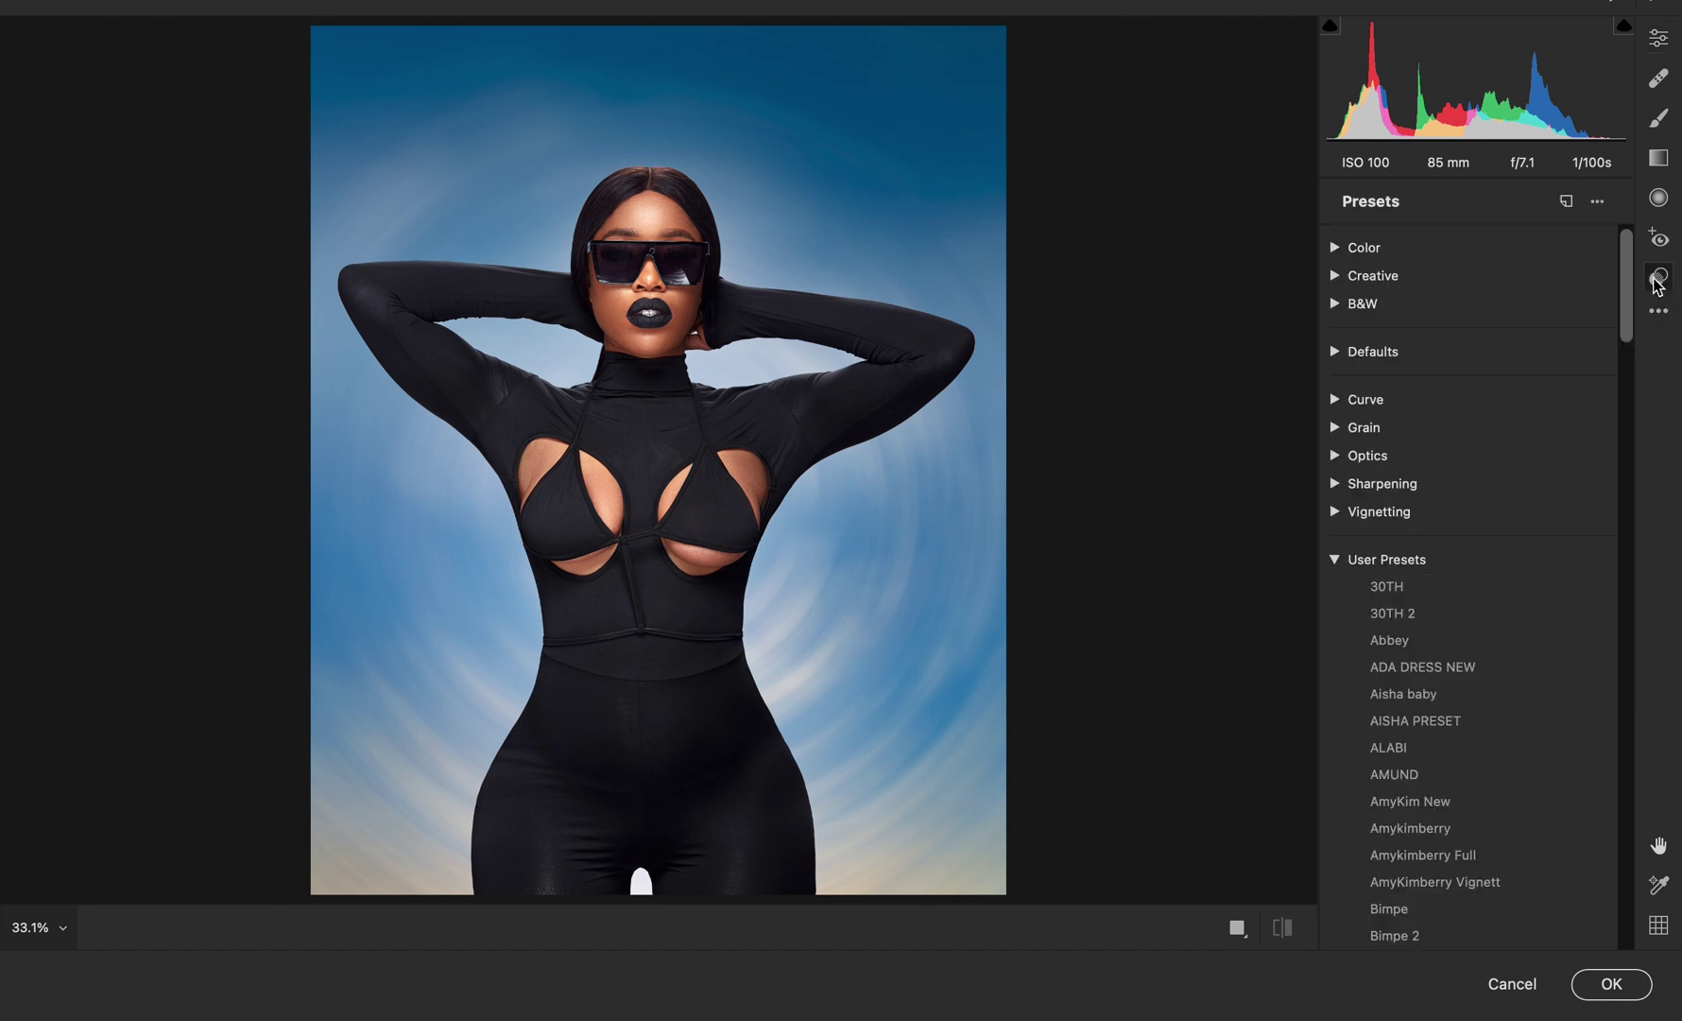
left_click_drag(1627, 319, 1624, 893)
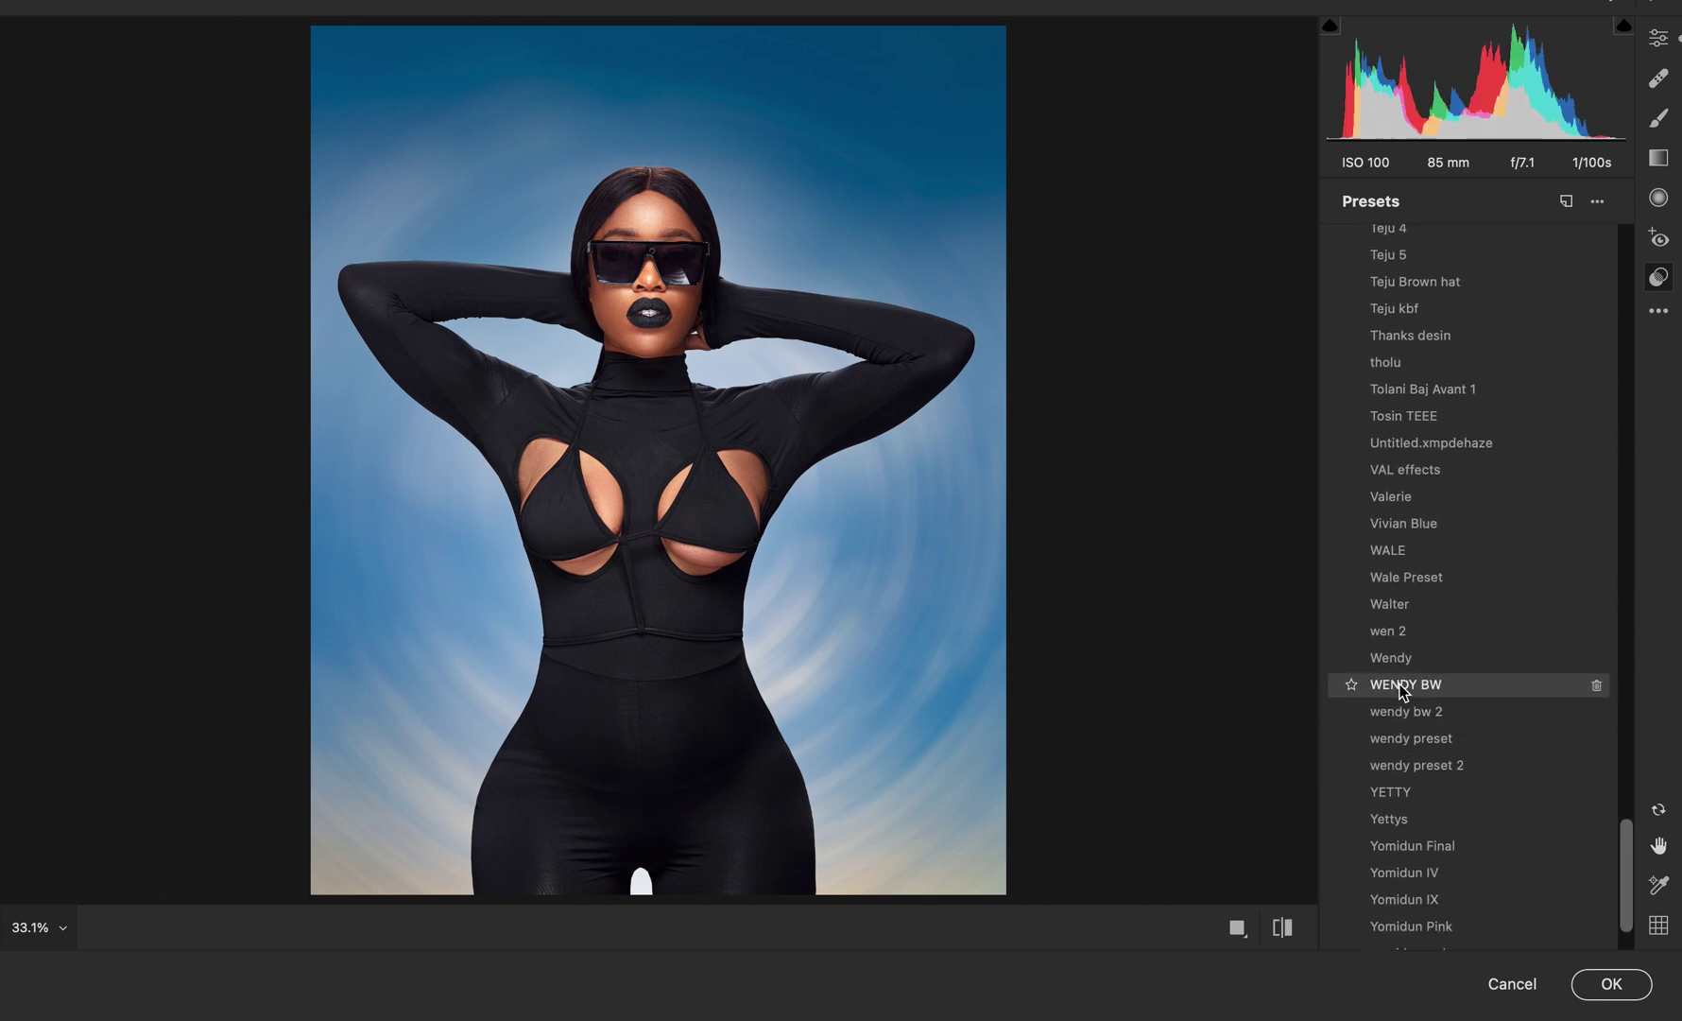
left_click(1405, 686)
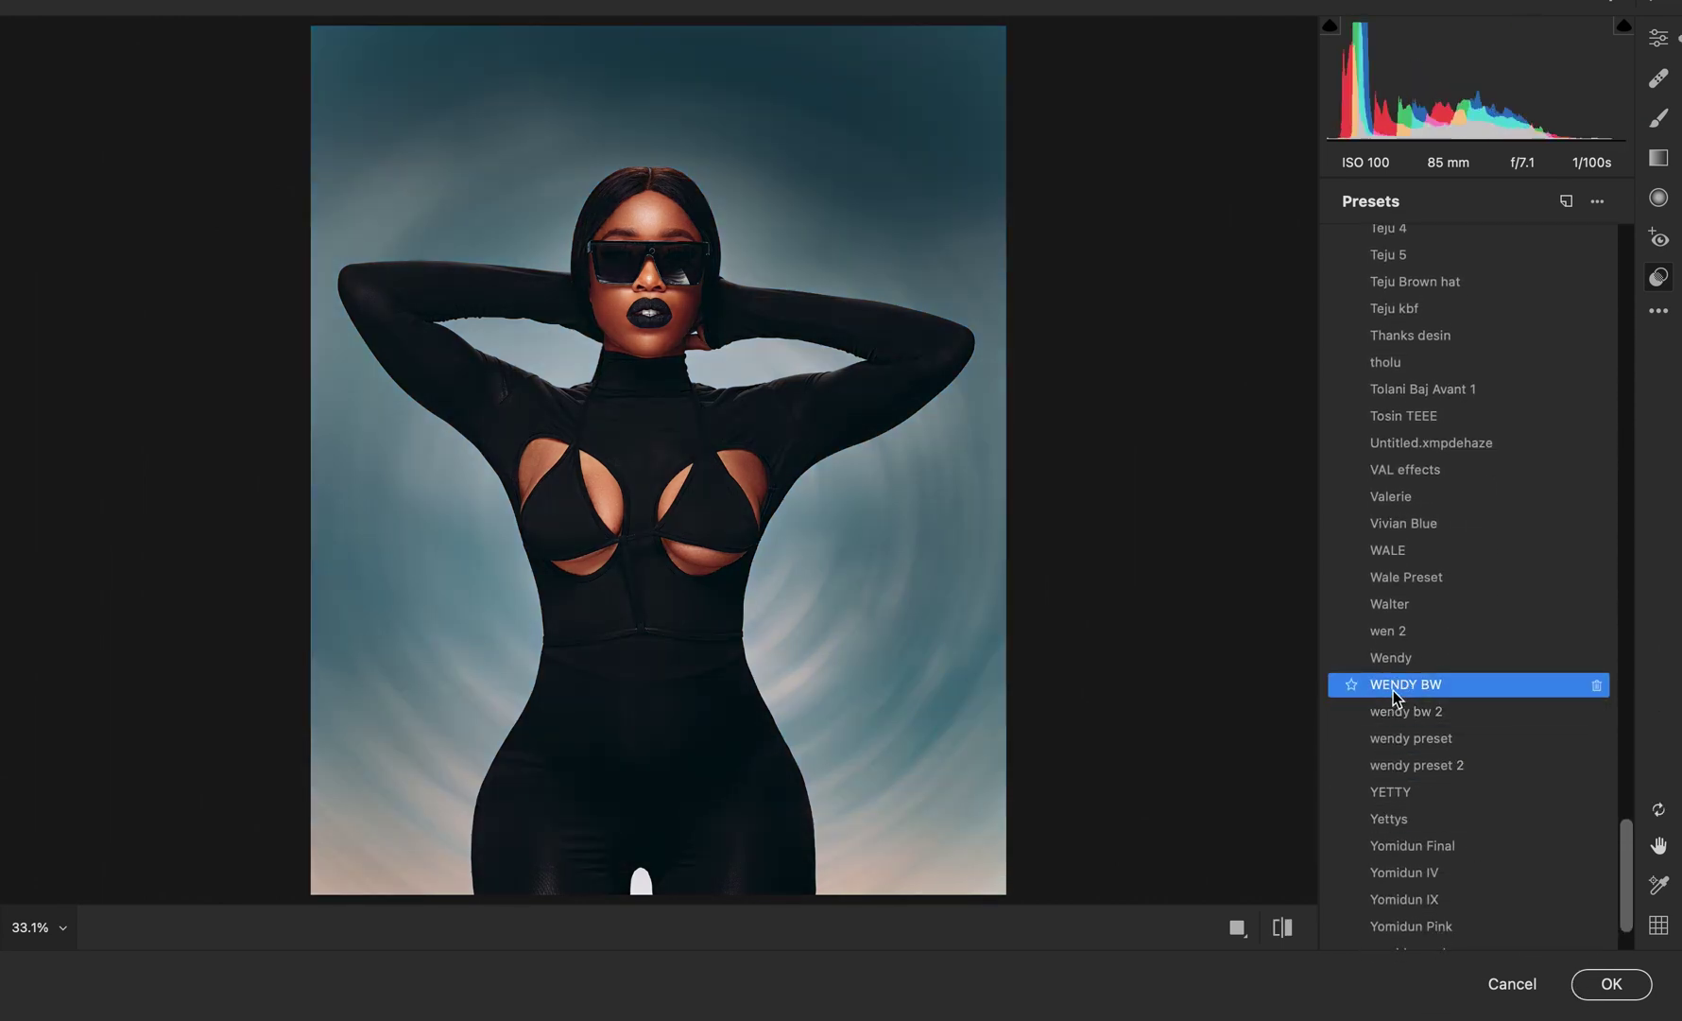
Review the preset's Basic, Color Mixer and Effects settings, and apply the Camera Raw Filter
left_click(1658, 37)
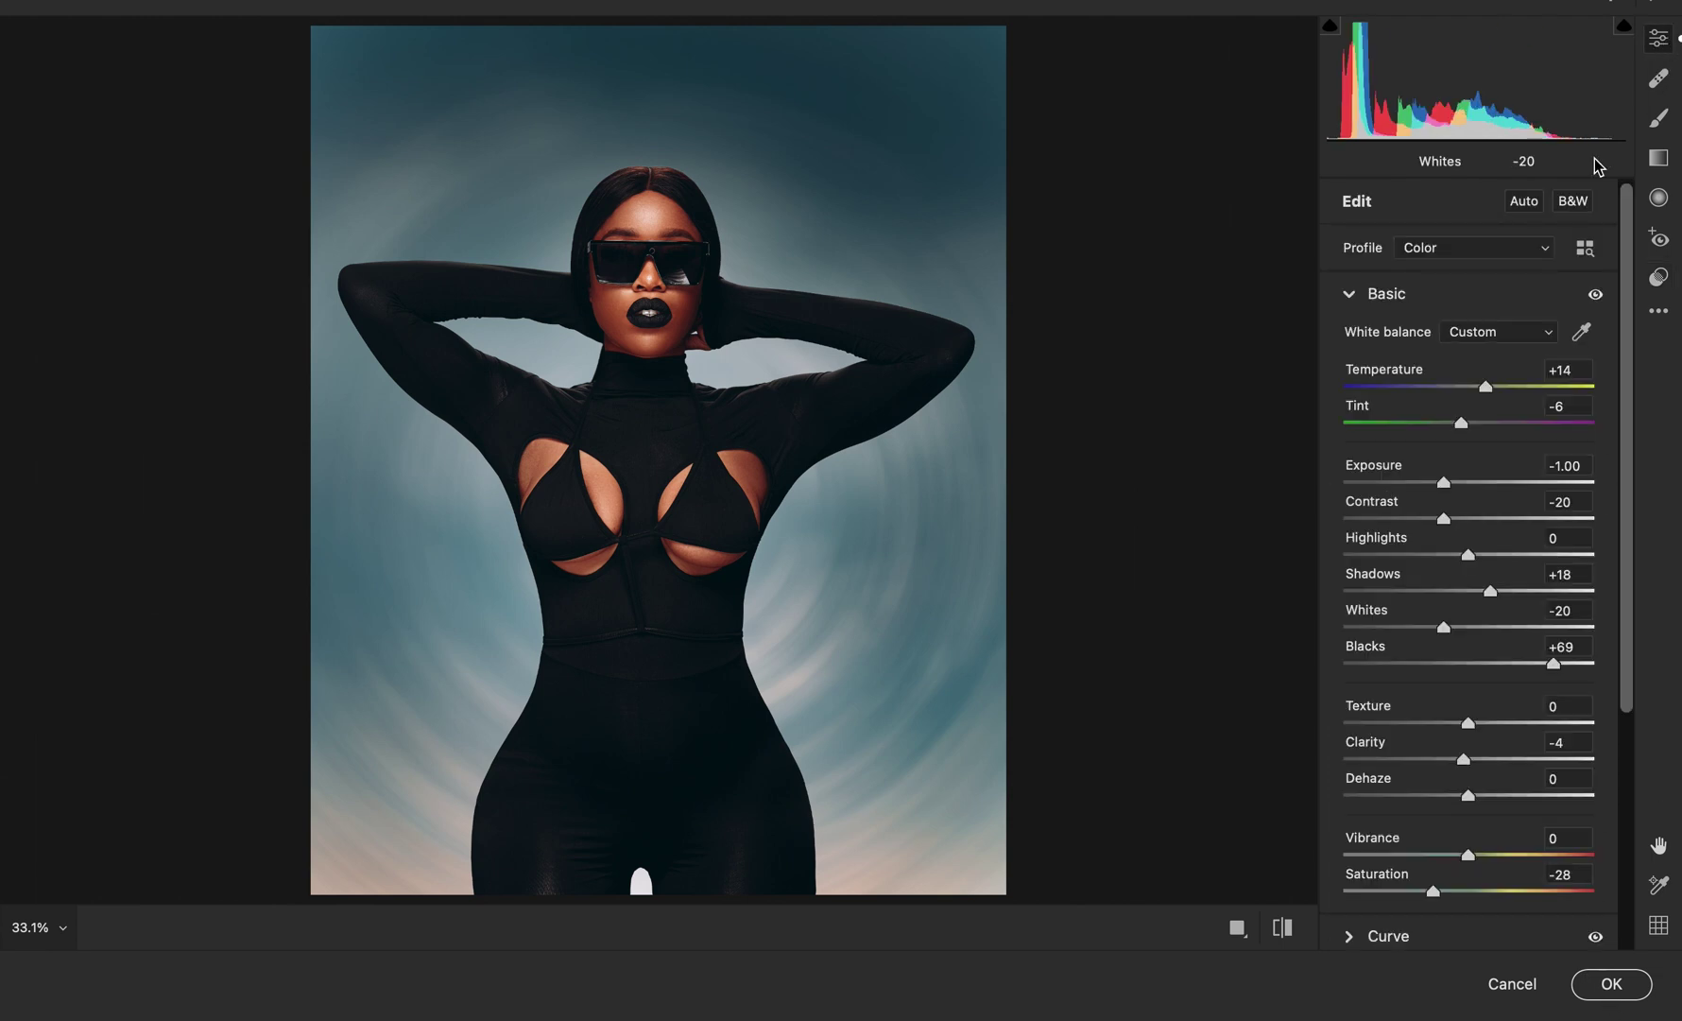
left_click_drag(1623, 510, 1629, 699)
left_click(1358, 761)
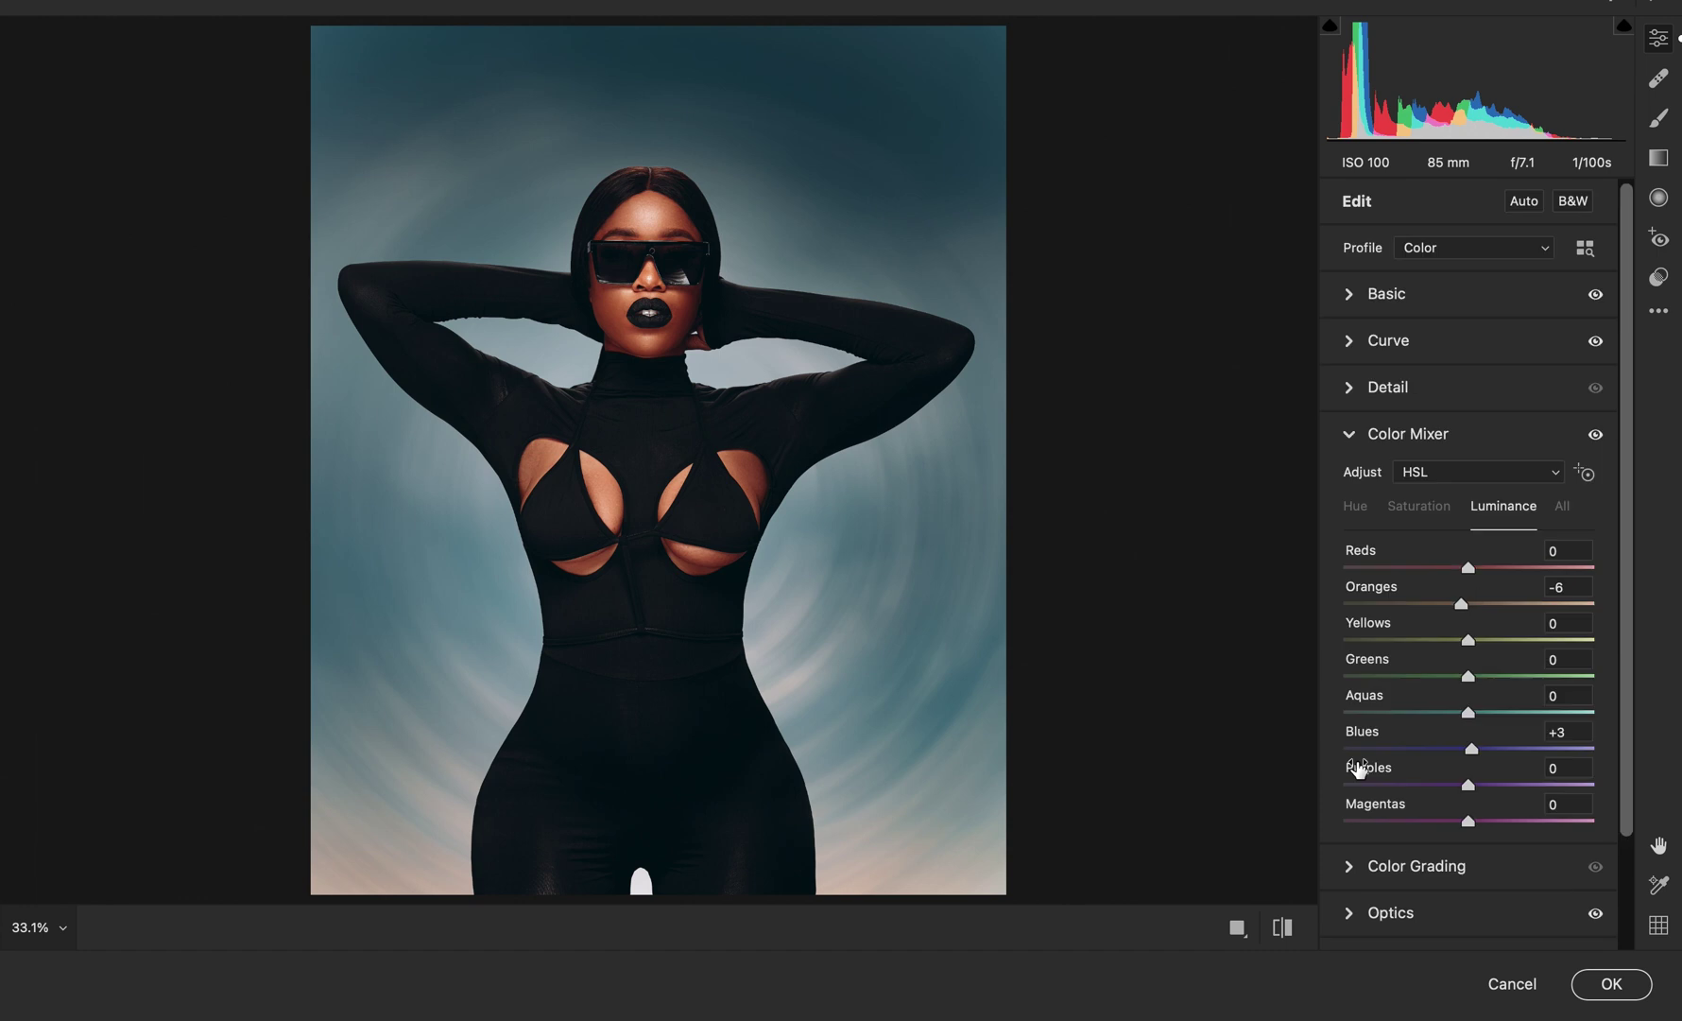
left_click(1433, 507)
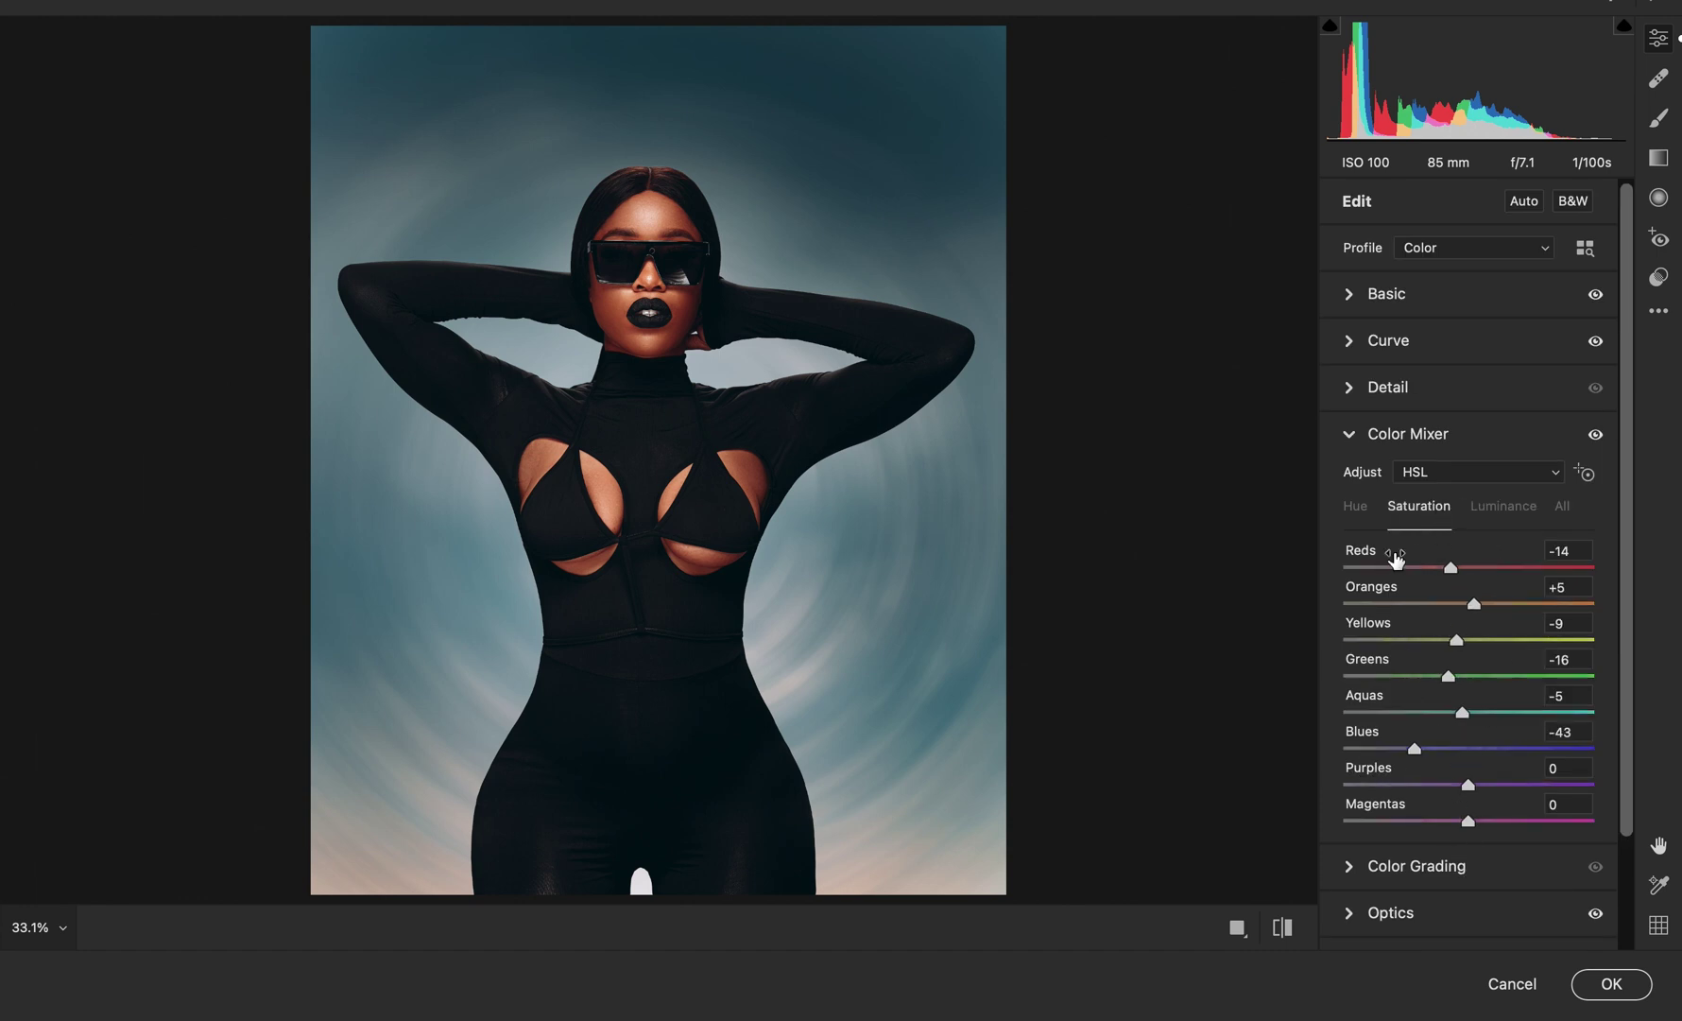
left_click(1353, 437)
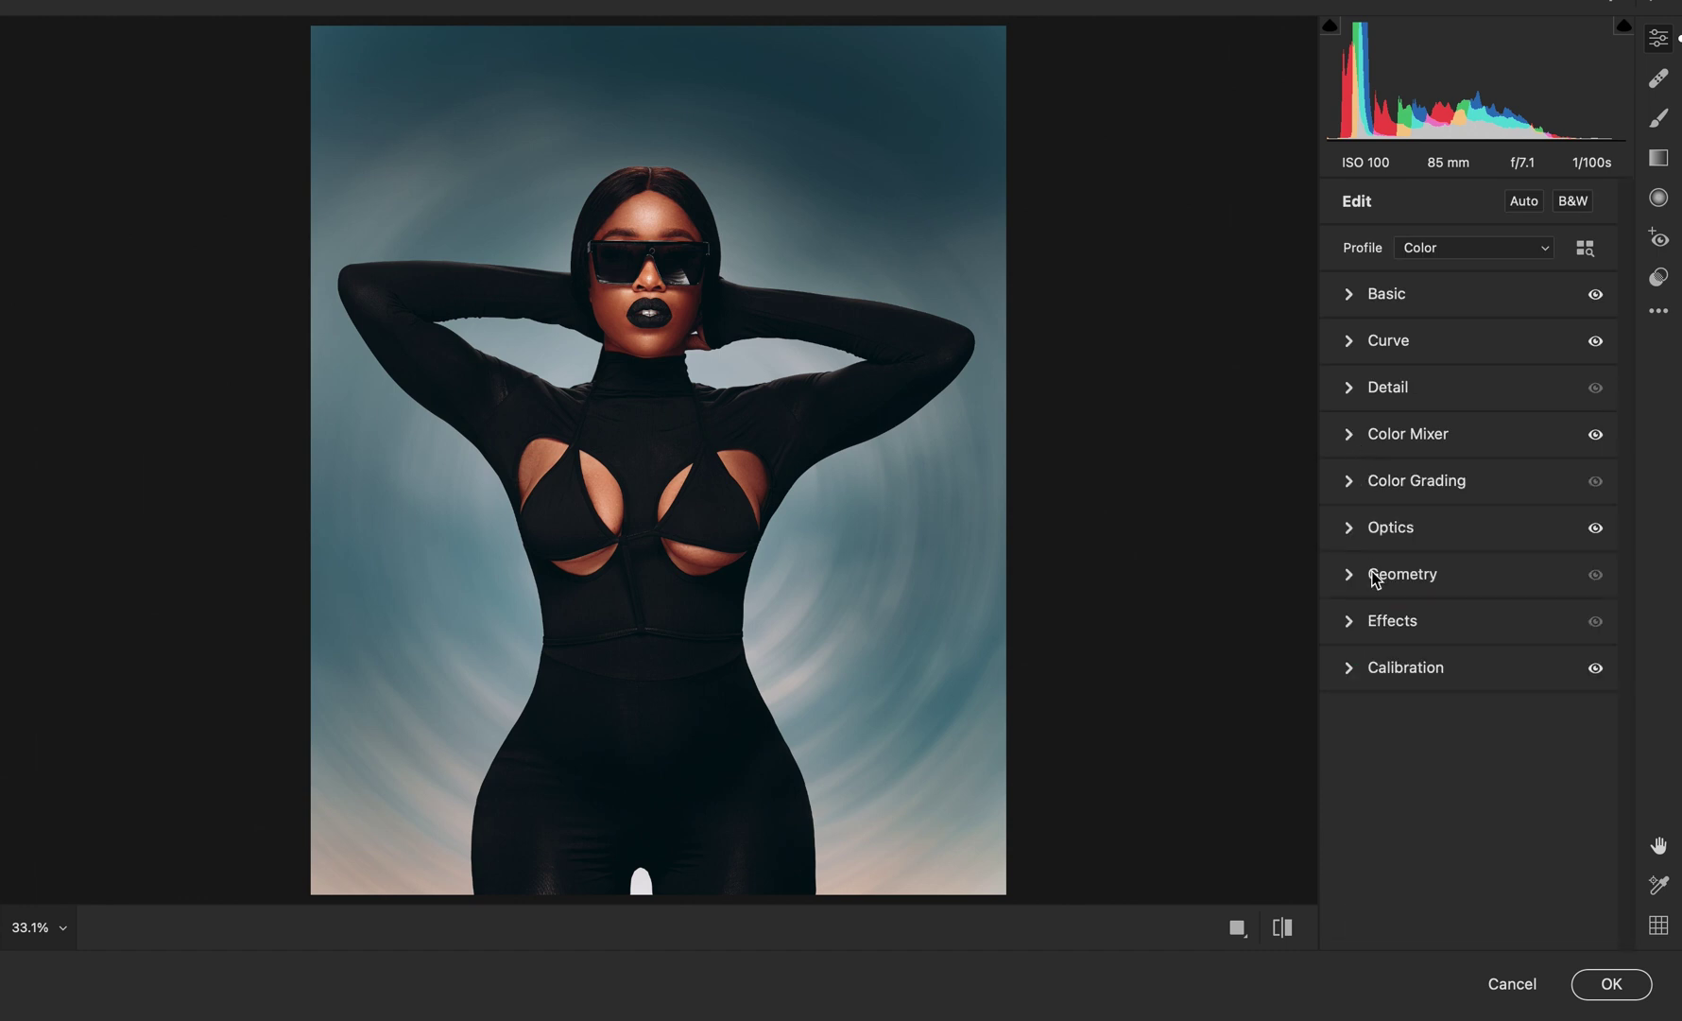
left_click(1352, 631)
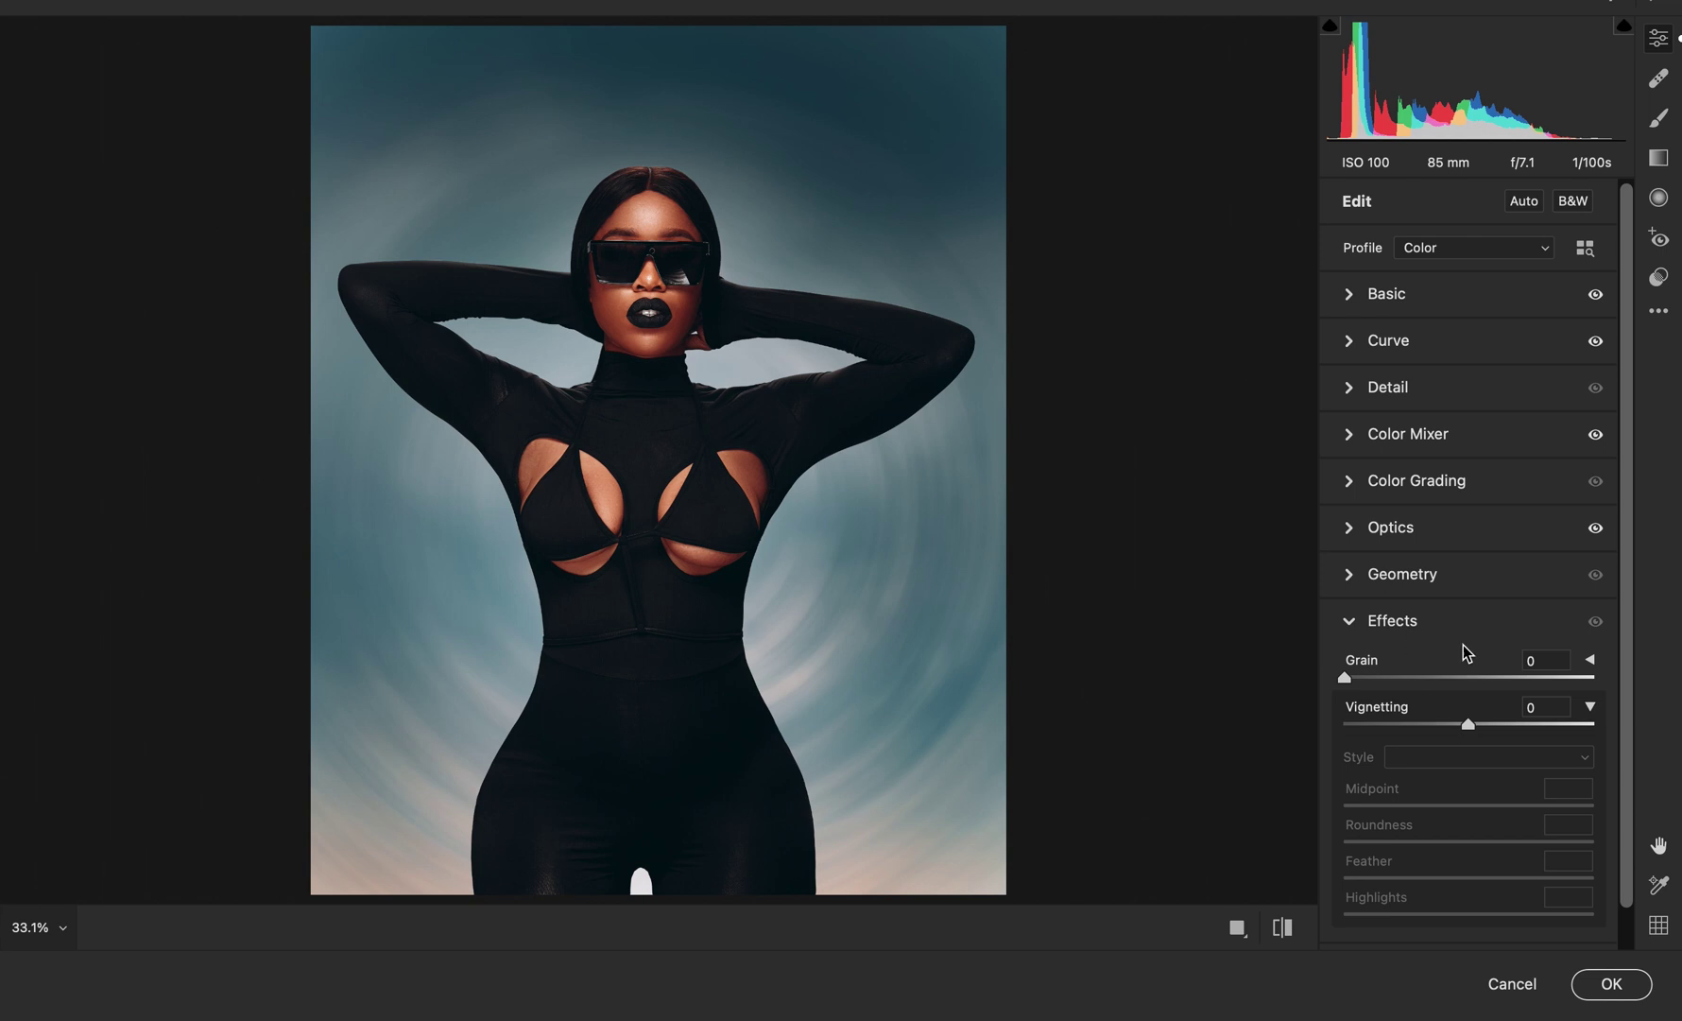
left_click(1354, 627)
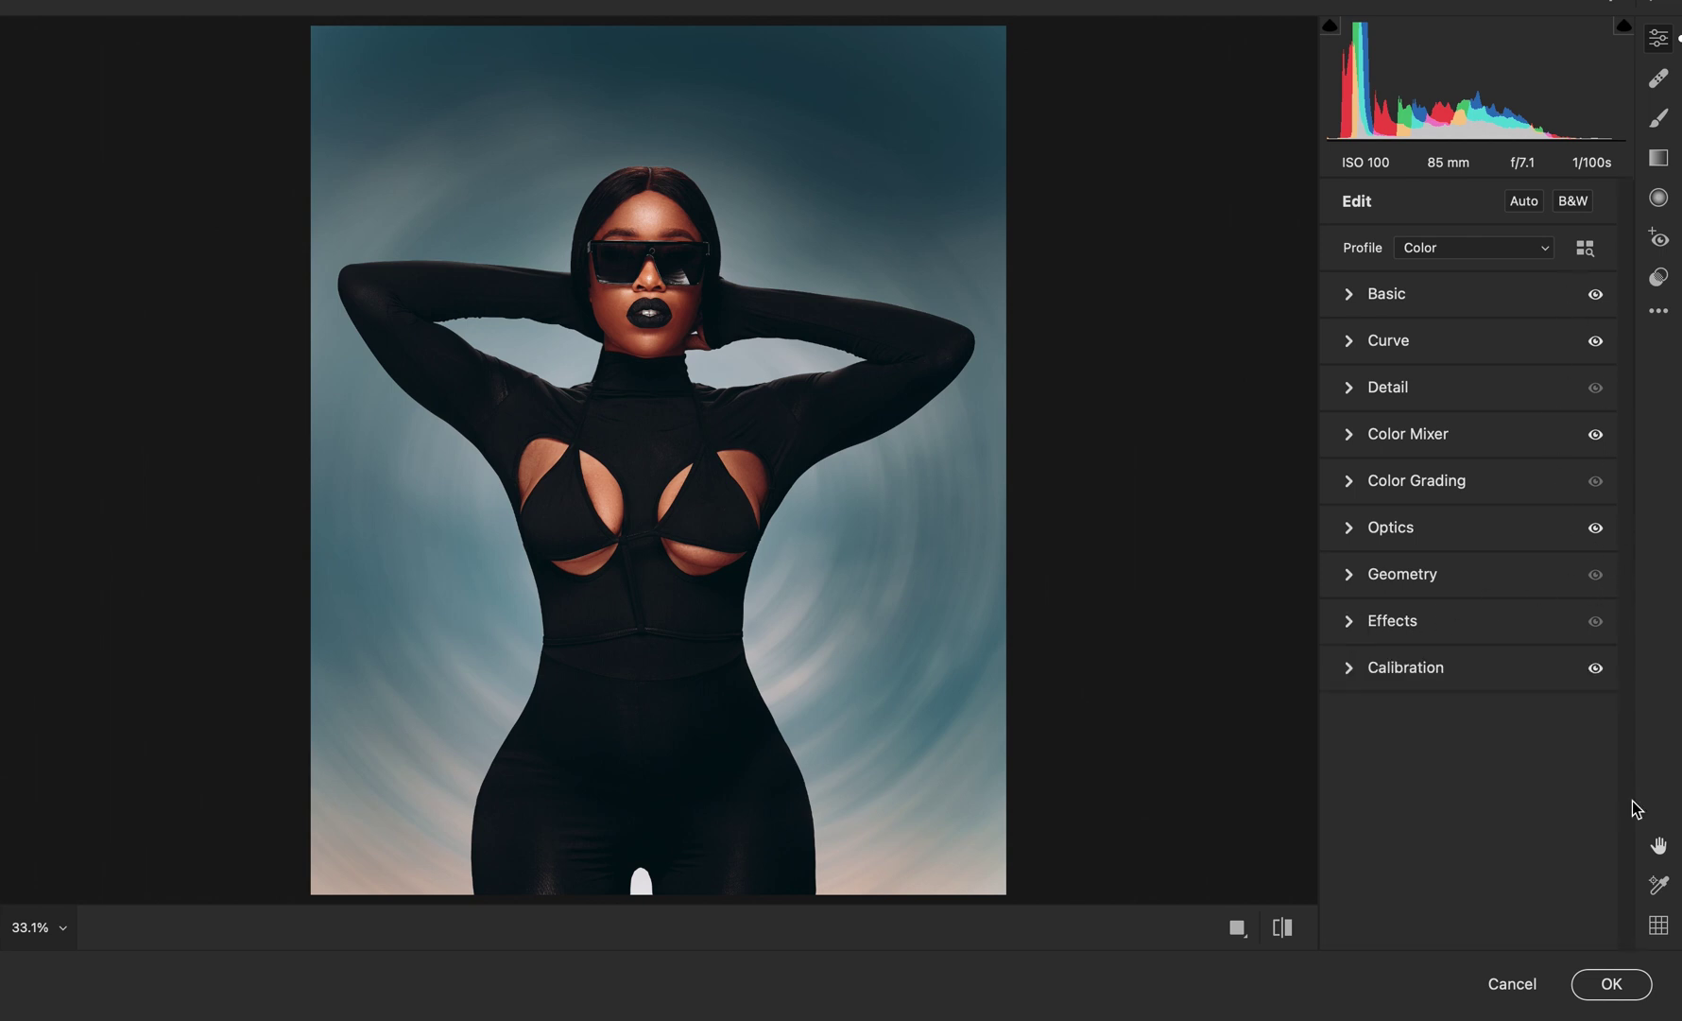
left_click(1611, 983)
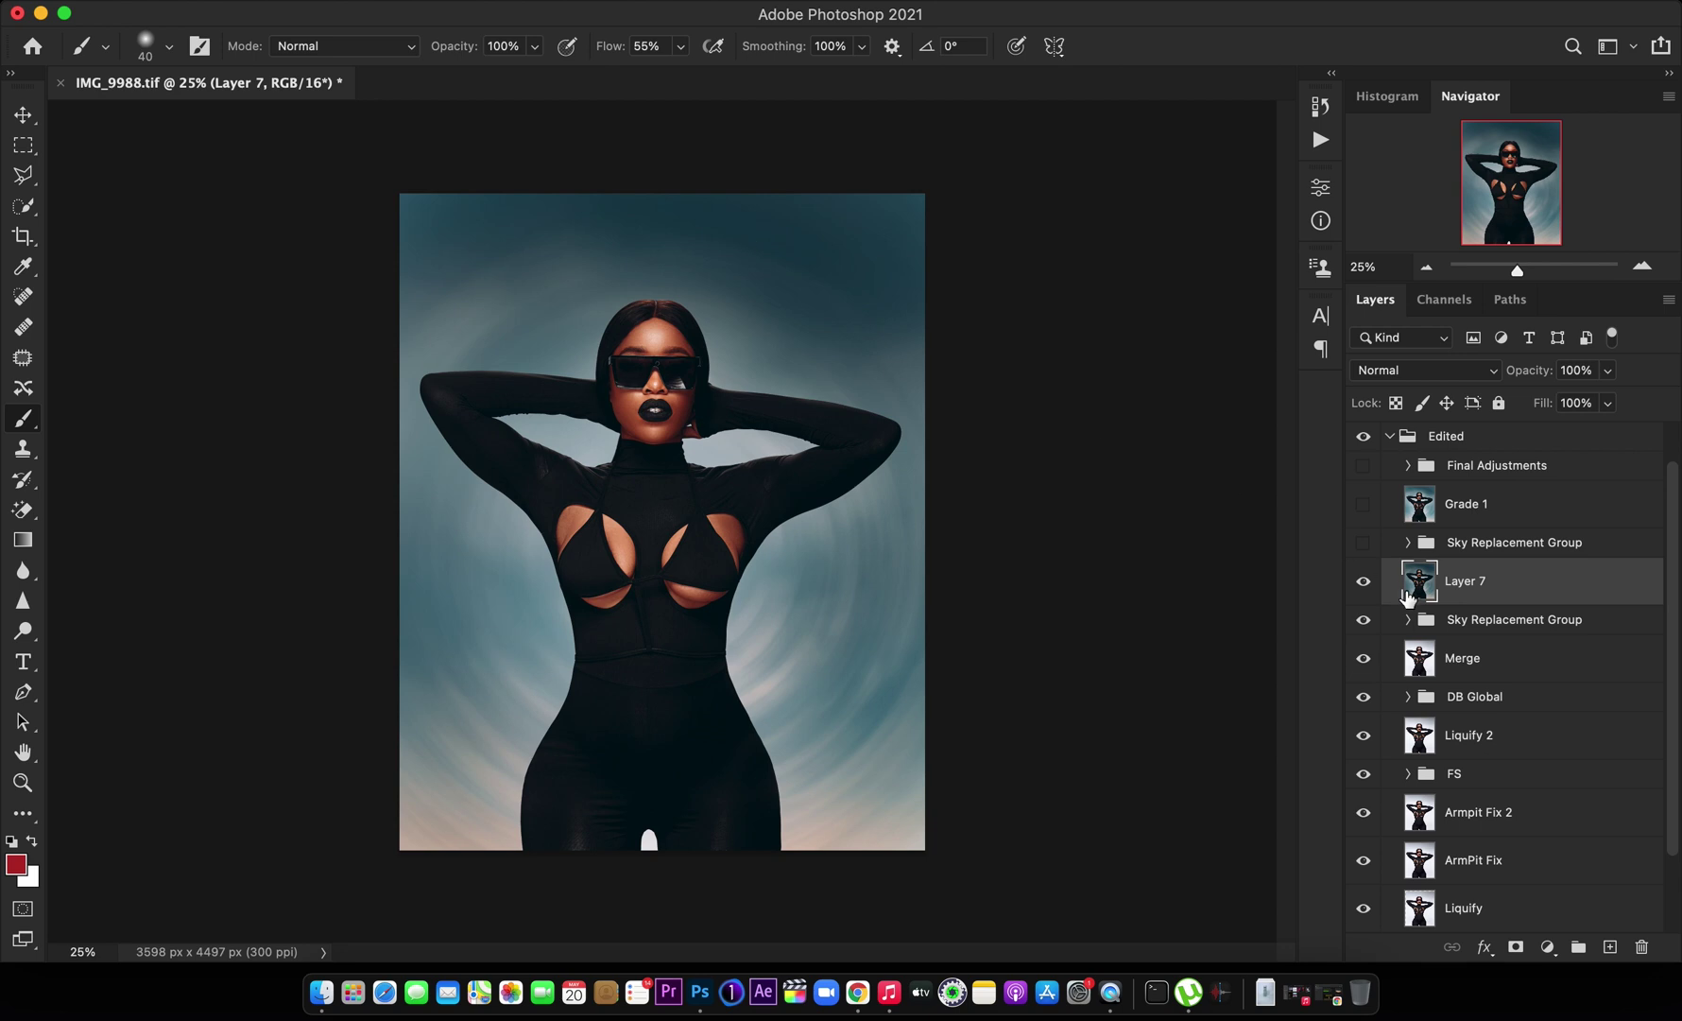
Compare the result with the Grade 1 layer and set Layer 7's opacity to 80%
left_click(1363, 503)
left_click(1363, 503)
left_click(1475, 511)
left_click(1471, 584)
left_click(1569, 370)
type("80")
Delete the hidden Grade 1 layer and the hidden Sky Replacement Group above Layer 7
left_click(1465, 547)
left_click(1470, 507, "shift")
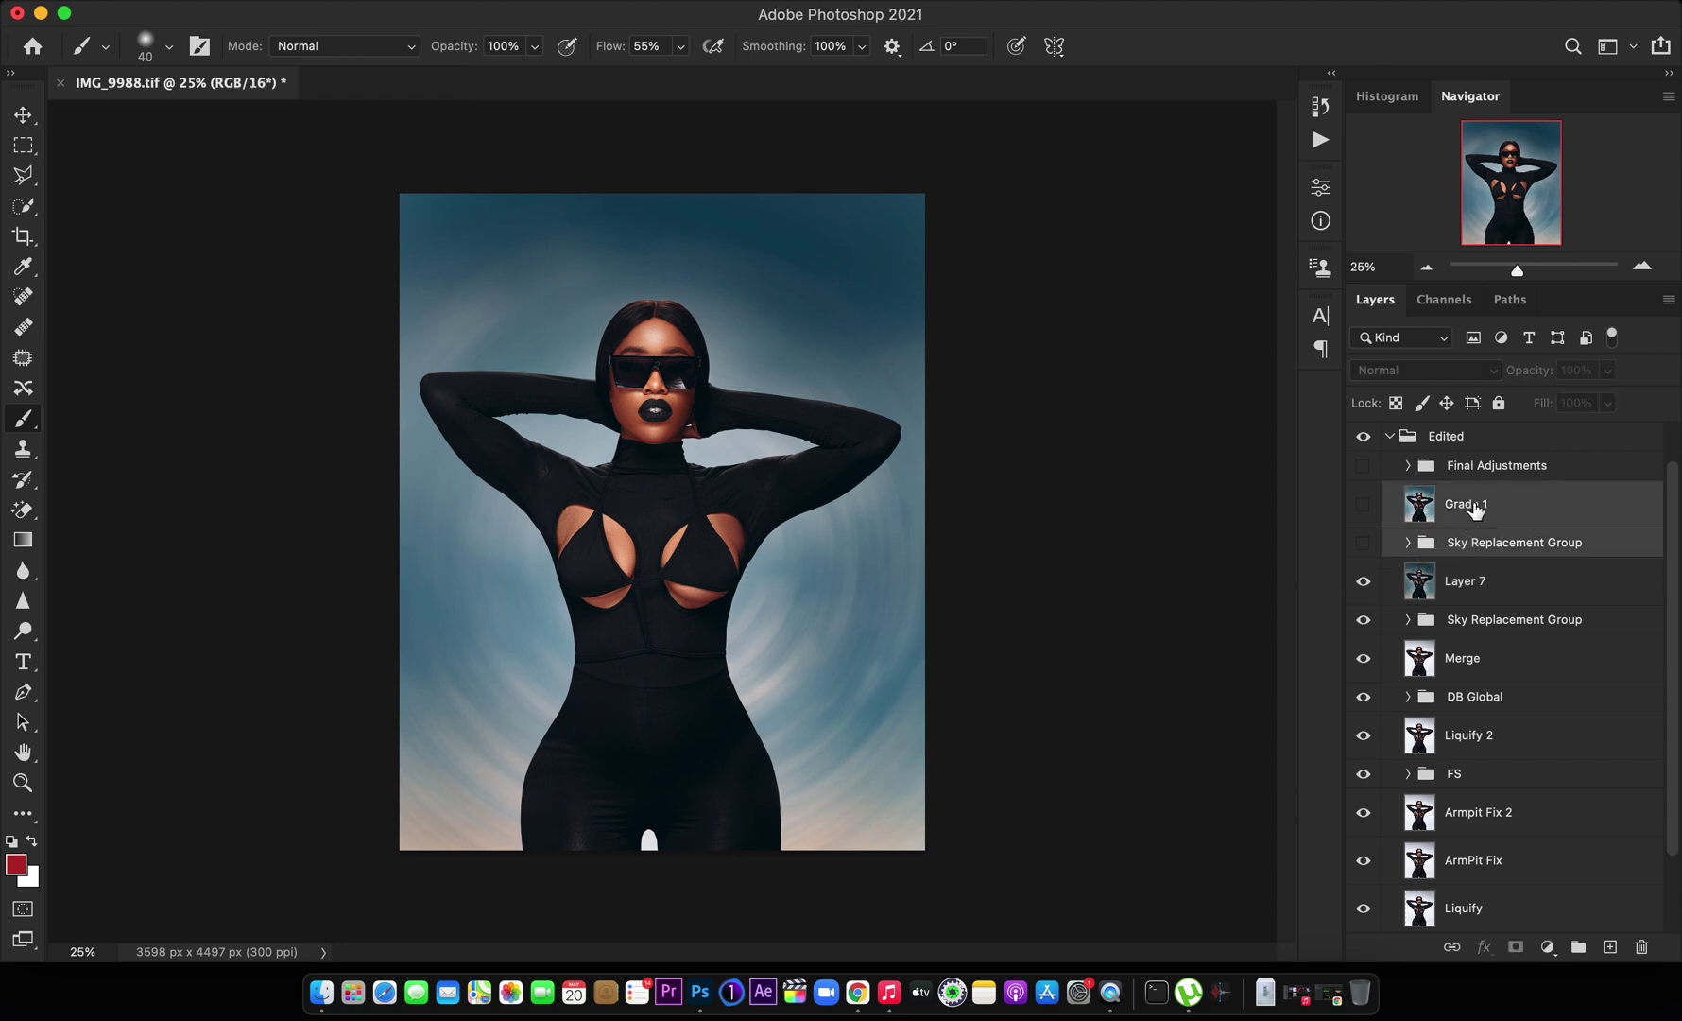
key("Delete")
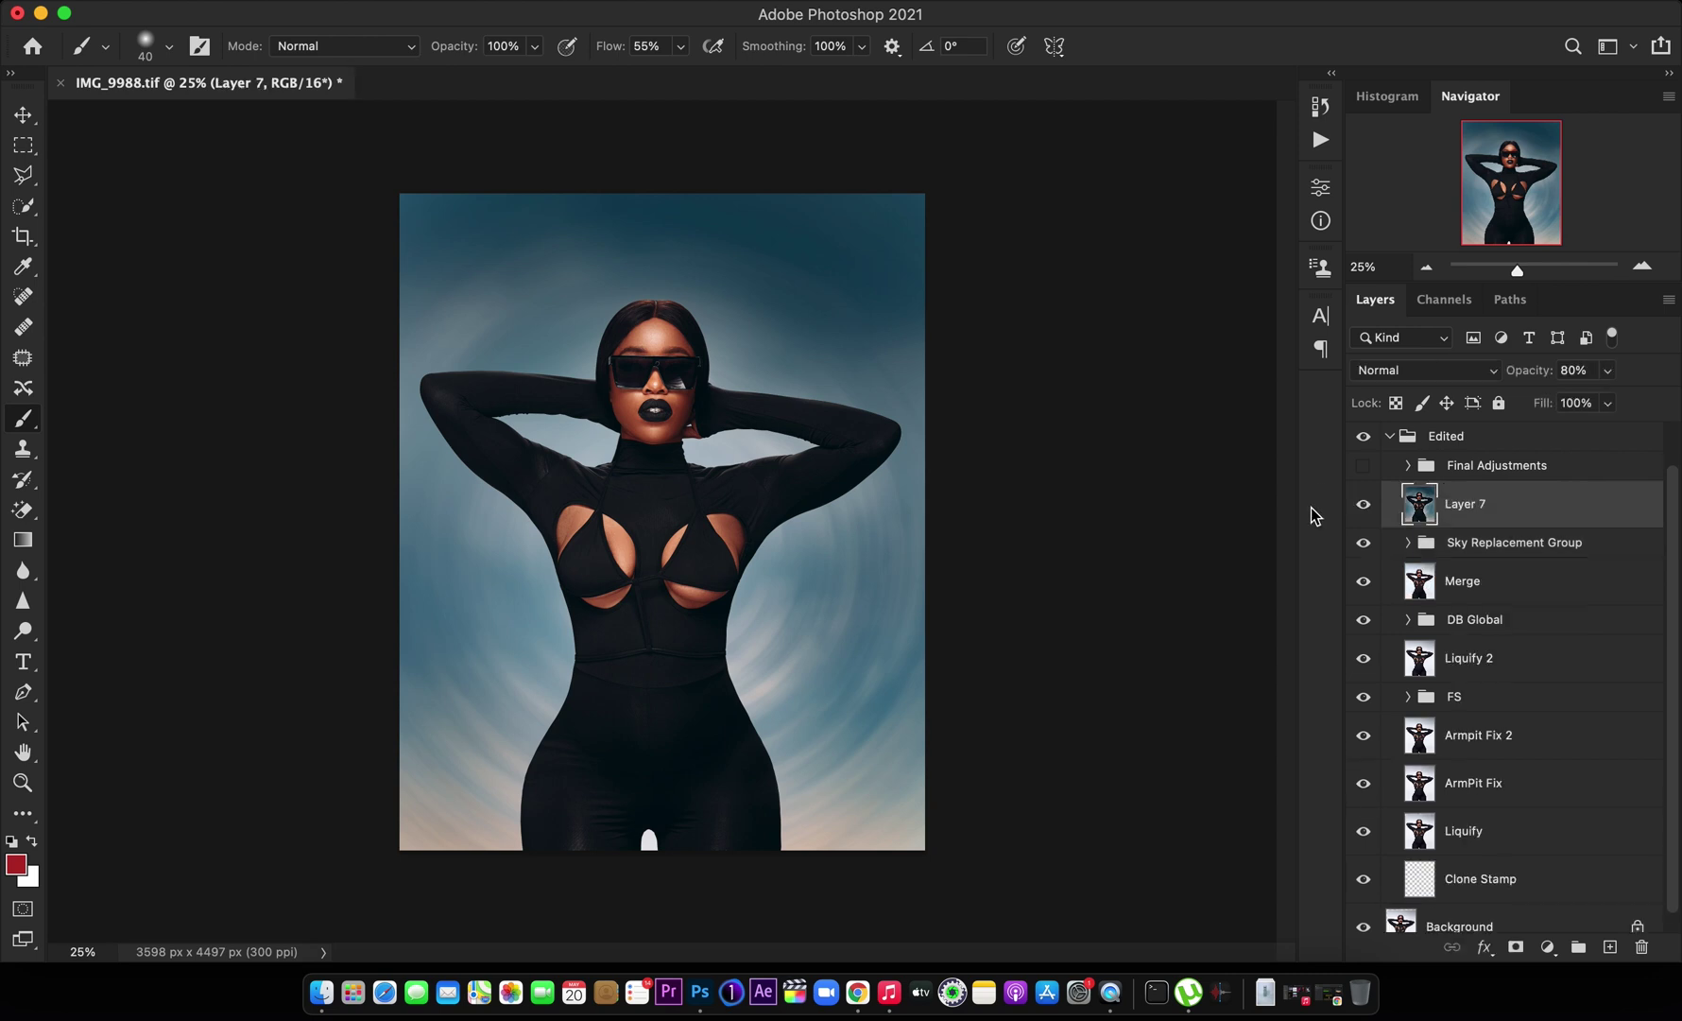
Rename Layer 7 as Grade
double_click(1465, 504)
type("Grade")
key("Return")
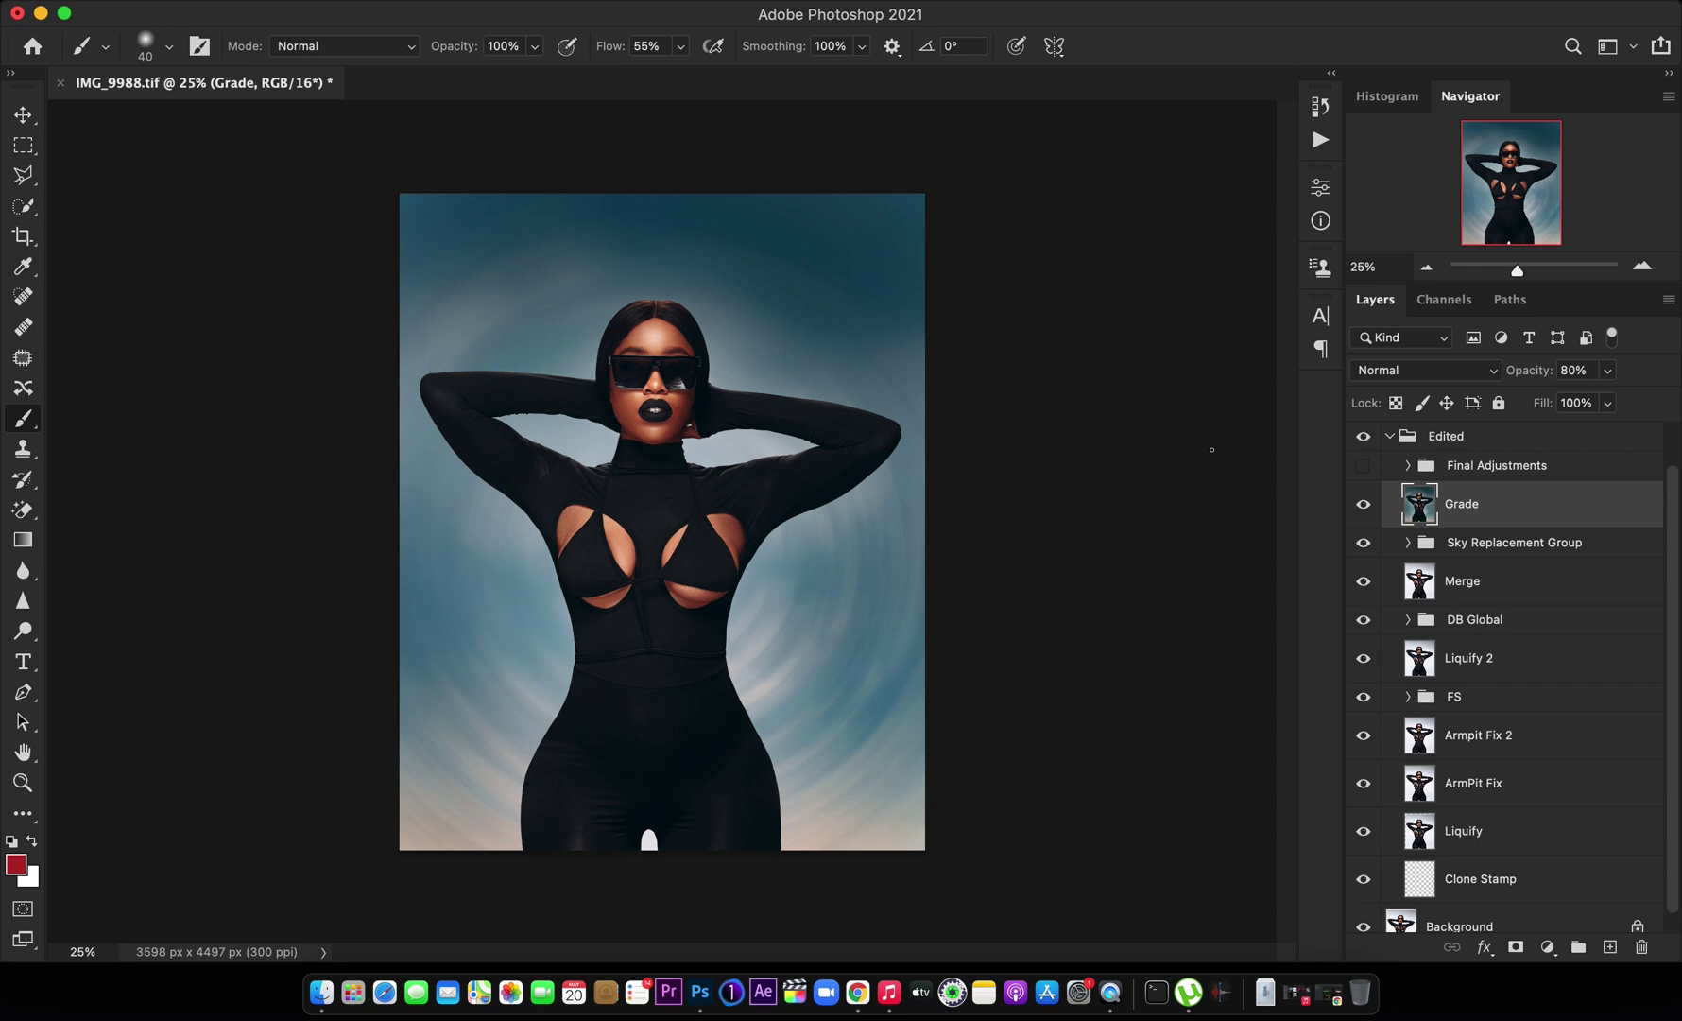
Show and expand the Final Adjustments group, and hide every layer inside it from Vibrance 2 to Curves 1
left_click(1408, 465)
left_click(1408, 465)
left_click(1408, 465)
left_click(1409, 465)
left_click(1364, 467)
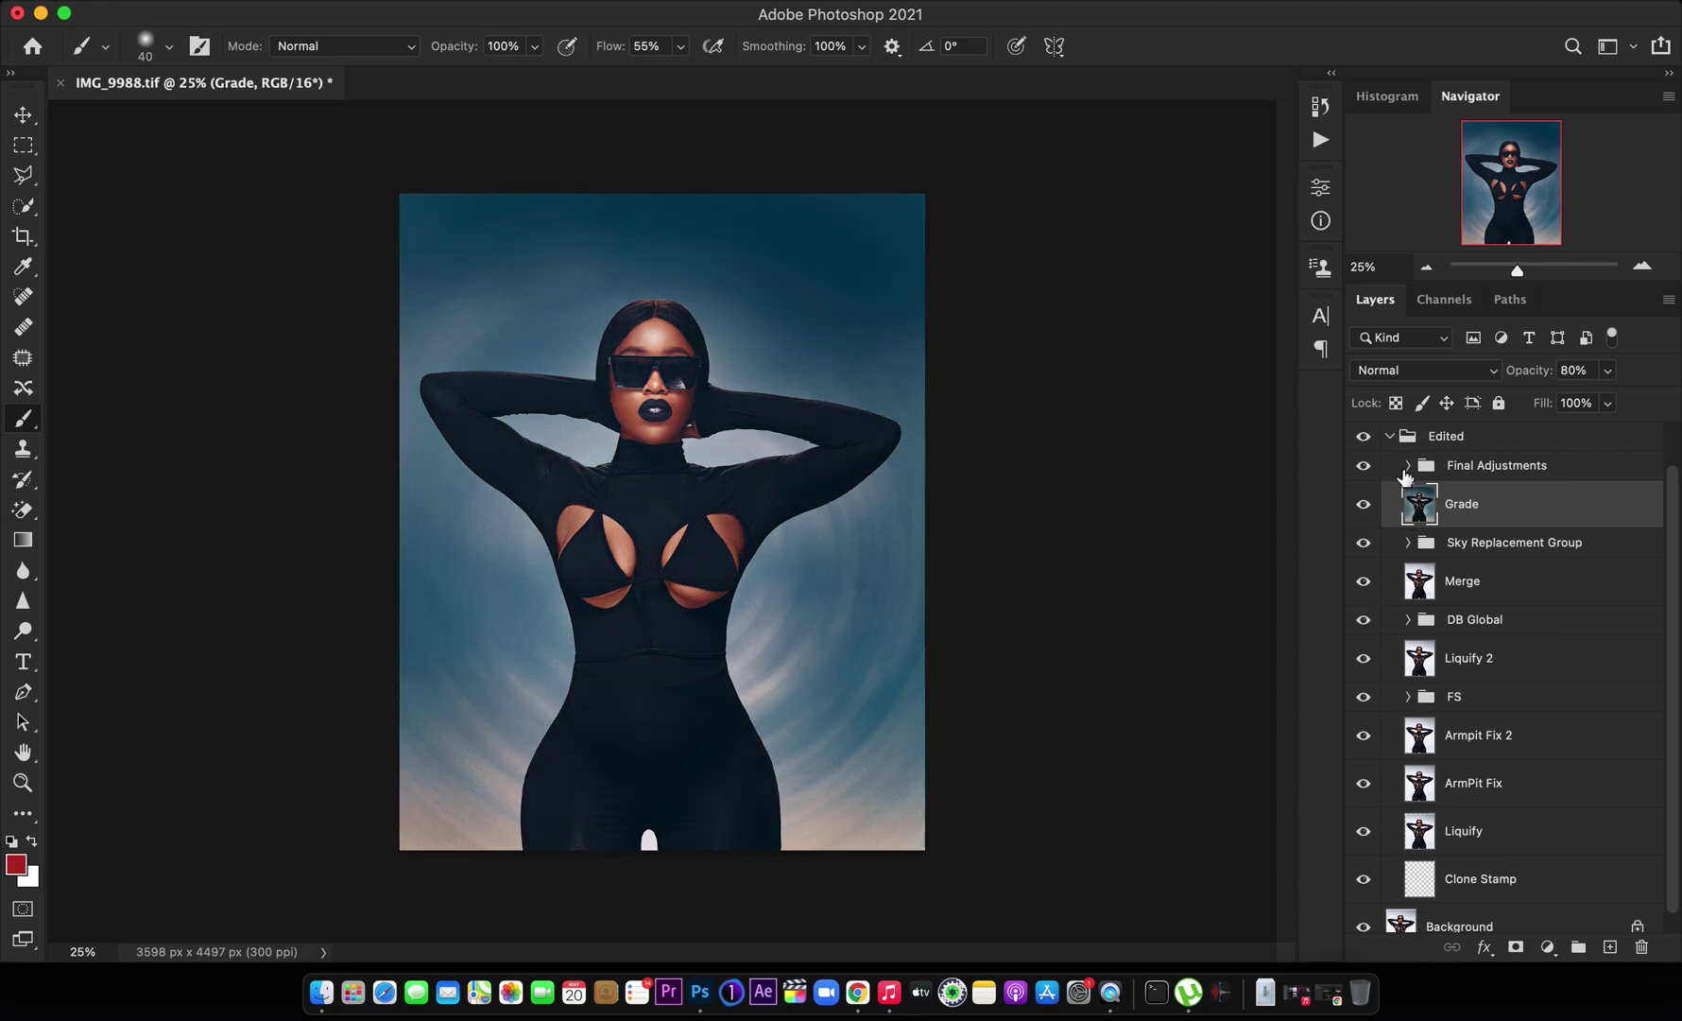
left_click(1409, 465)
left_click_drag(1367, 523, 1363, 834)
left_click(1363, 867)
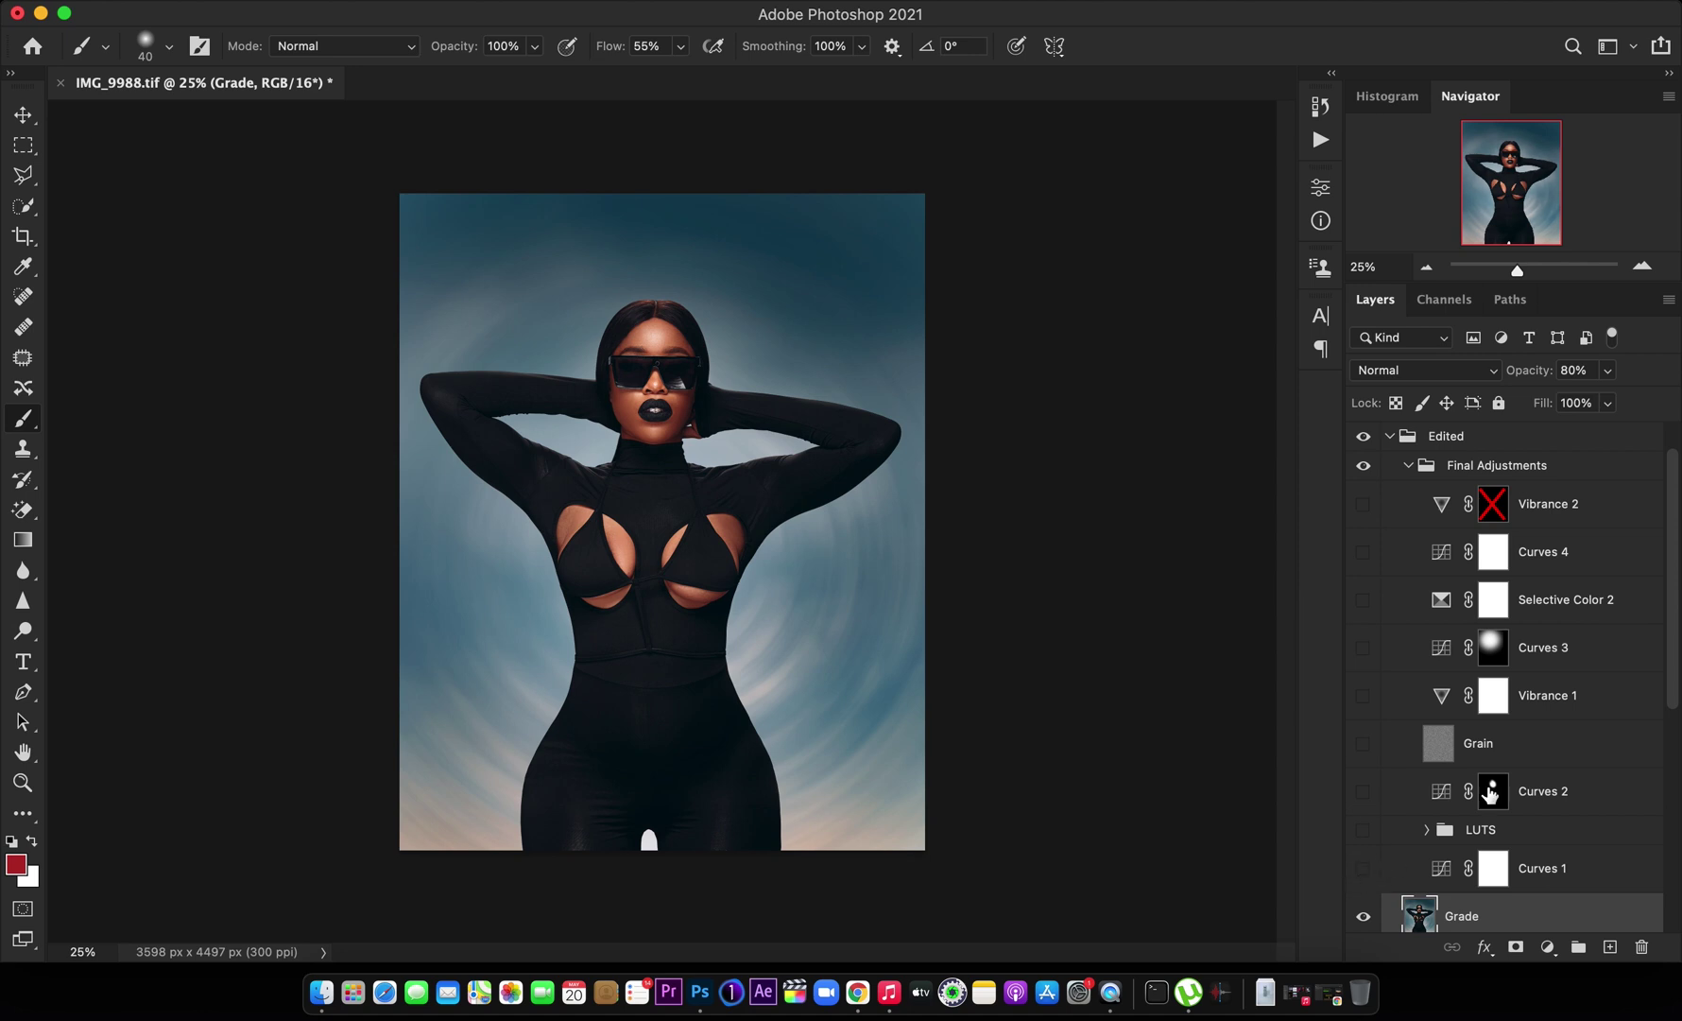
Show the Curves 1 layer and expand the LUTS group in Final Adjustments
scroll(1676, 638, "down", 2)
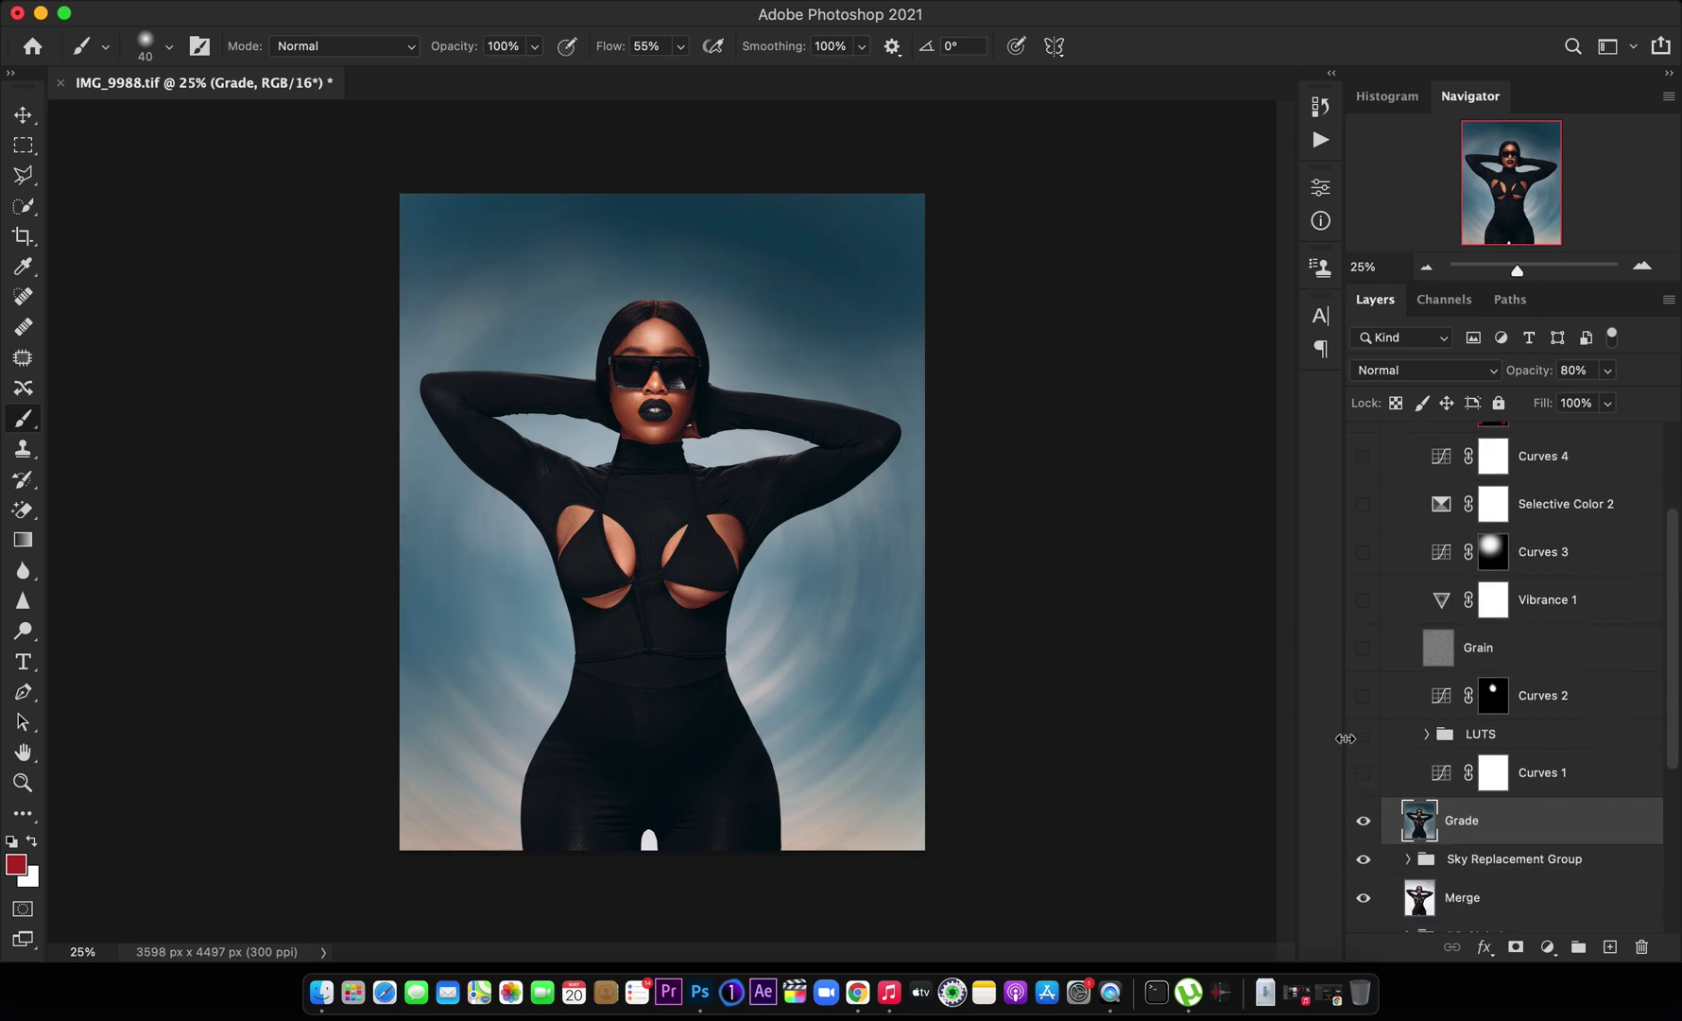
left_click(1363, 773)
left_click(1427, 734)
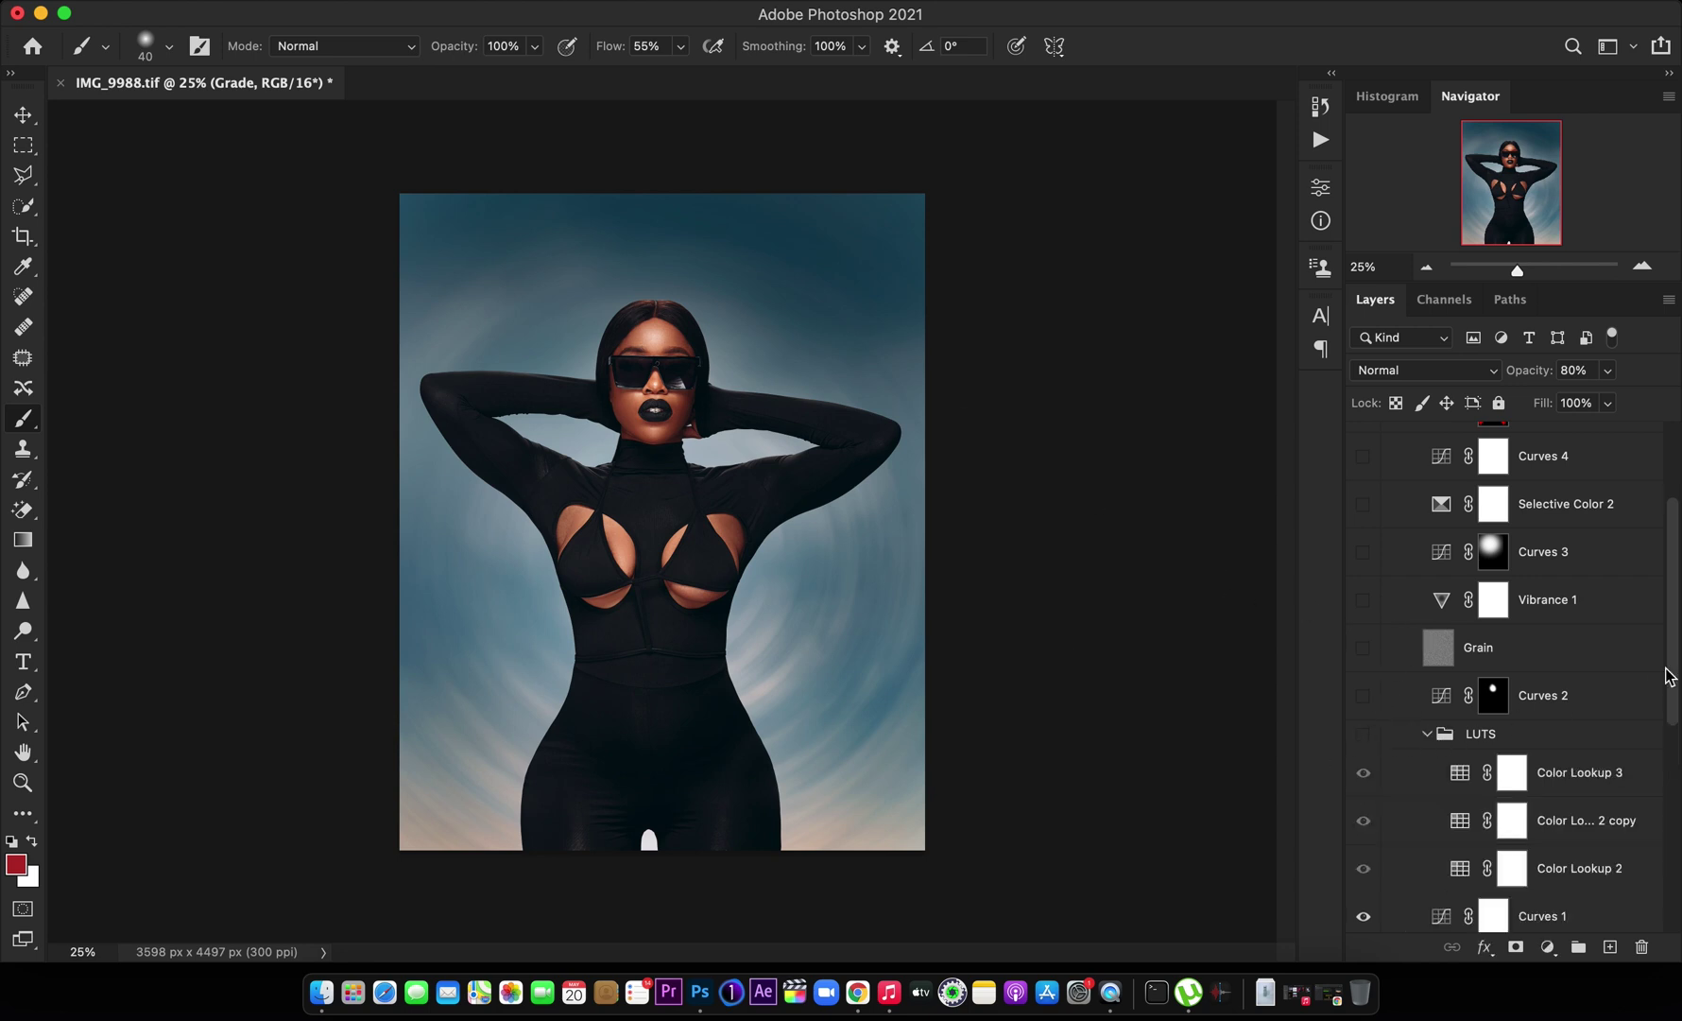
Show and collapse the LUTS group in Final Adjustments, and compare the image with and without it
scroll(1408, 700, "down", 2)
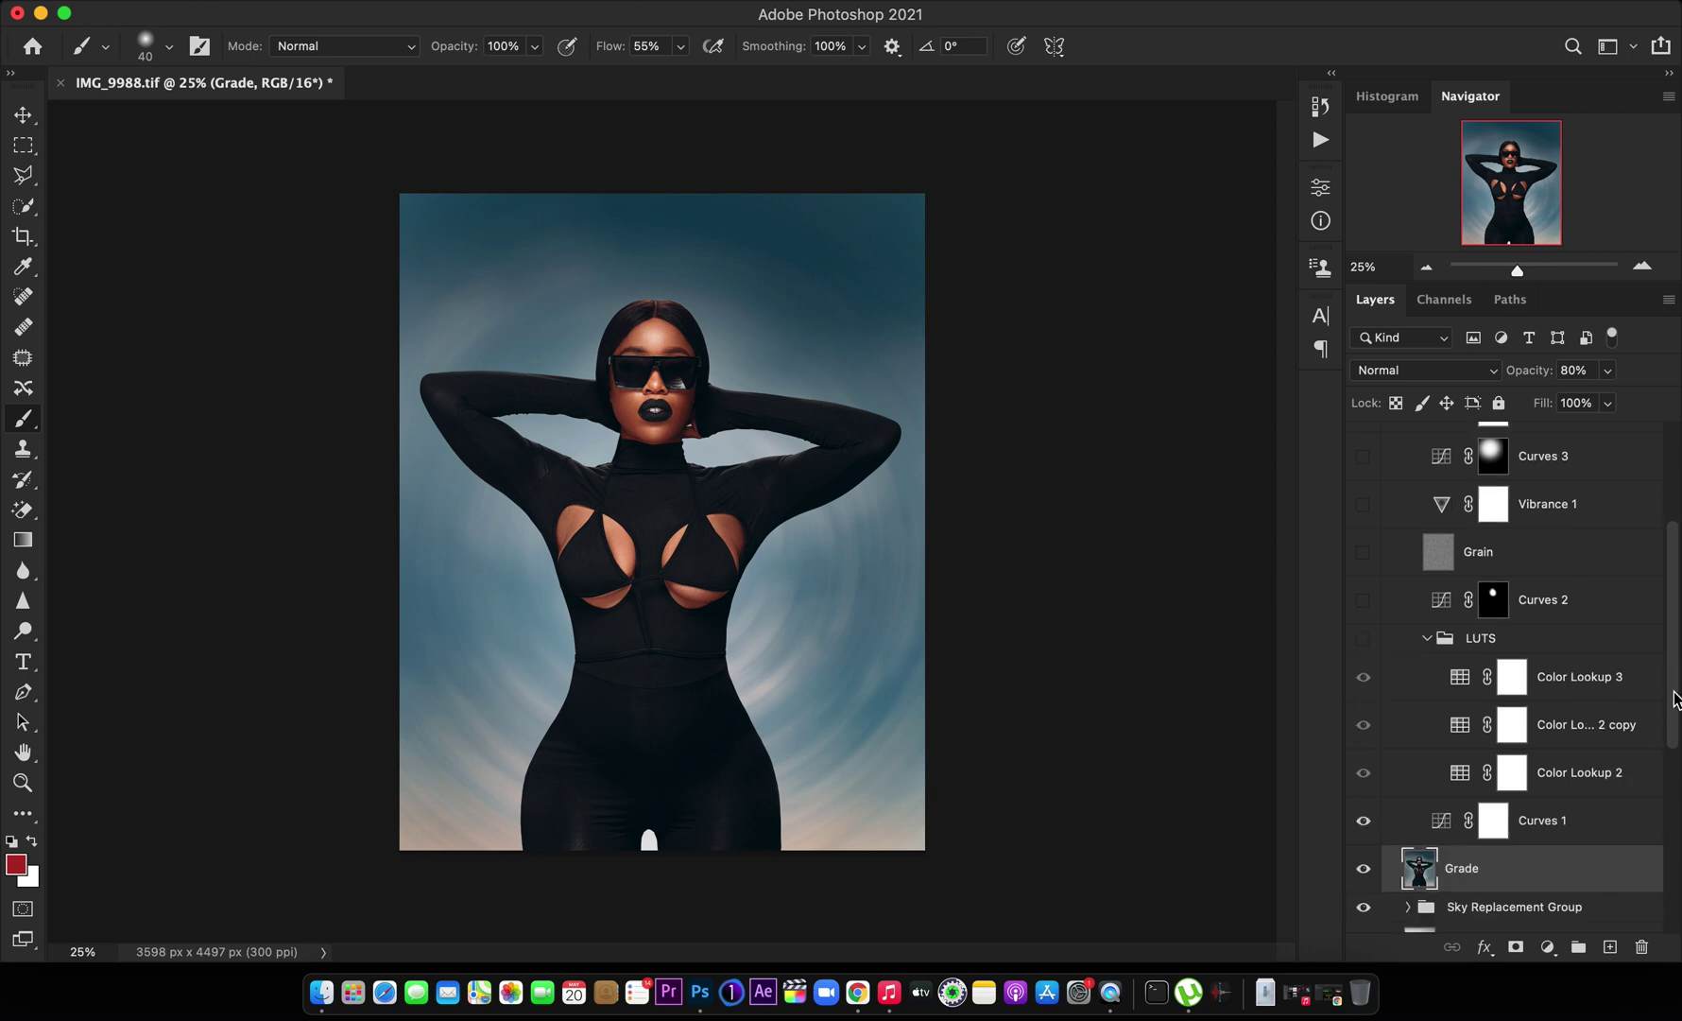
left_click(1363, 642)
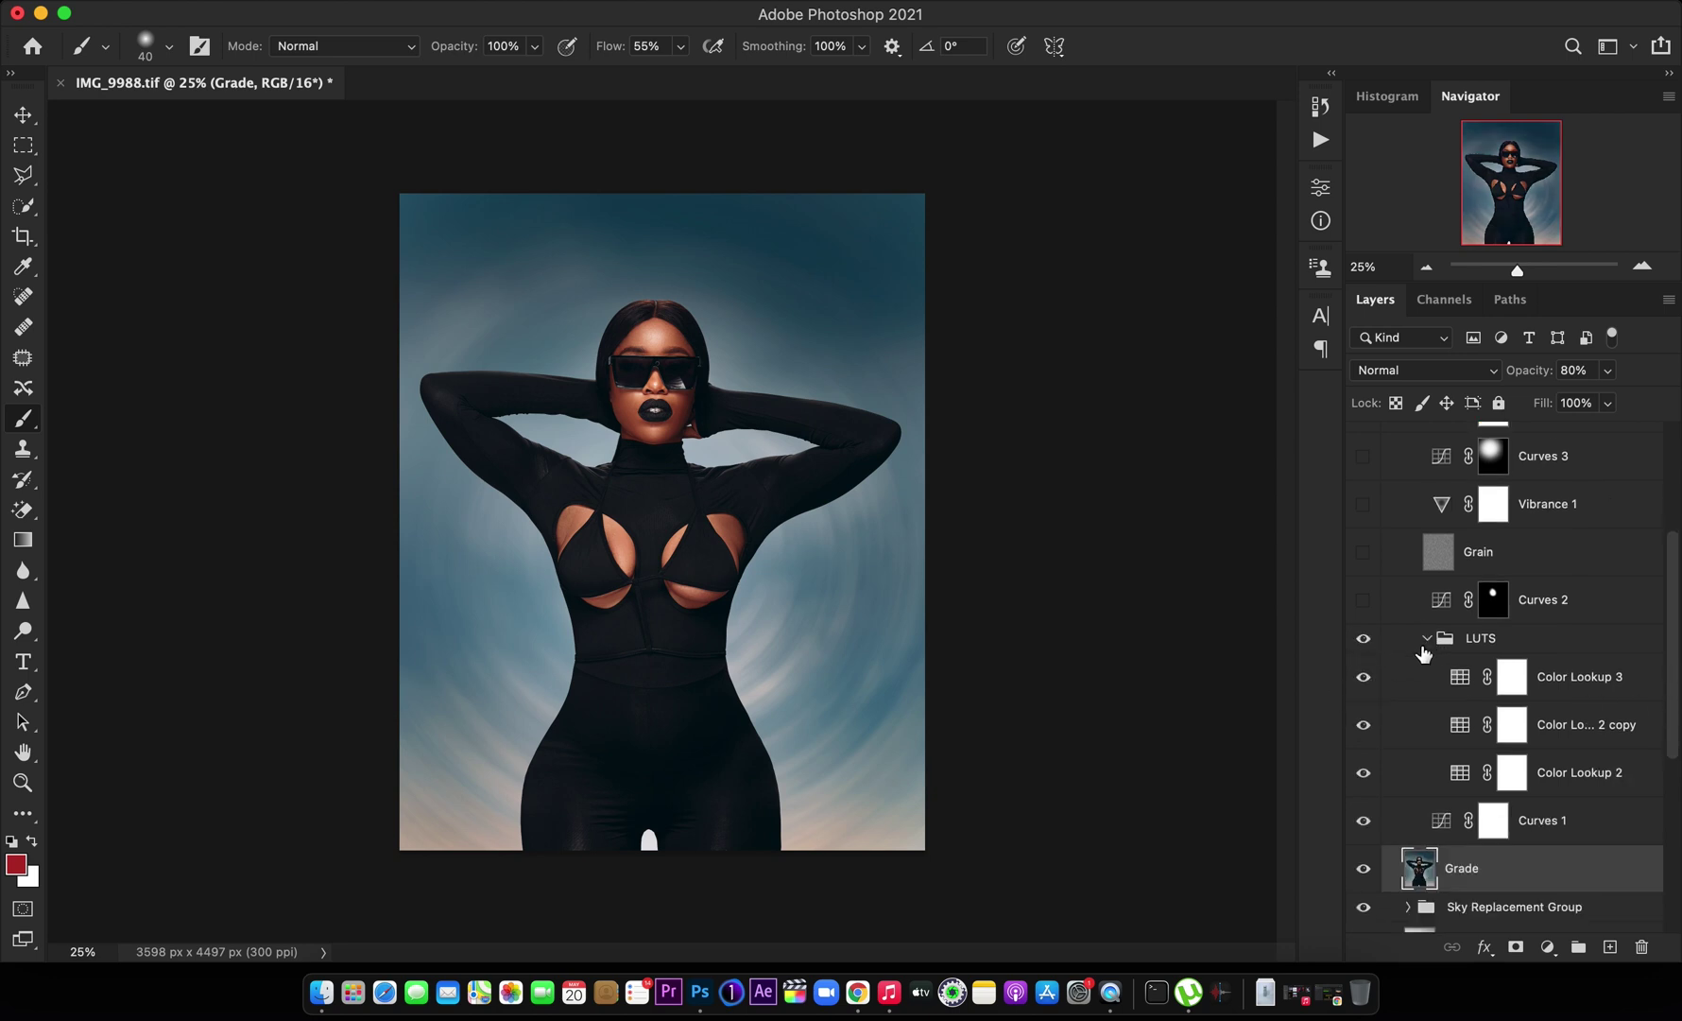
left_click(1428, 640)
left_click(1456, 646)
left_click(1362, 640)
left_click(1363, 640)
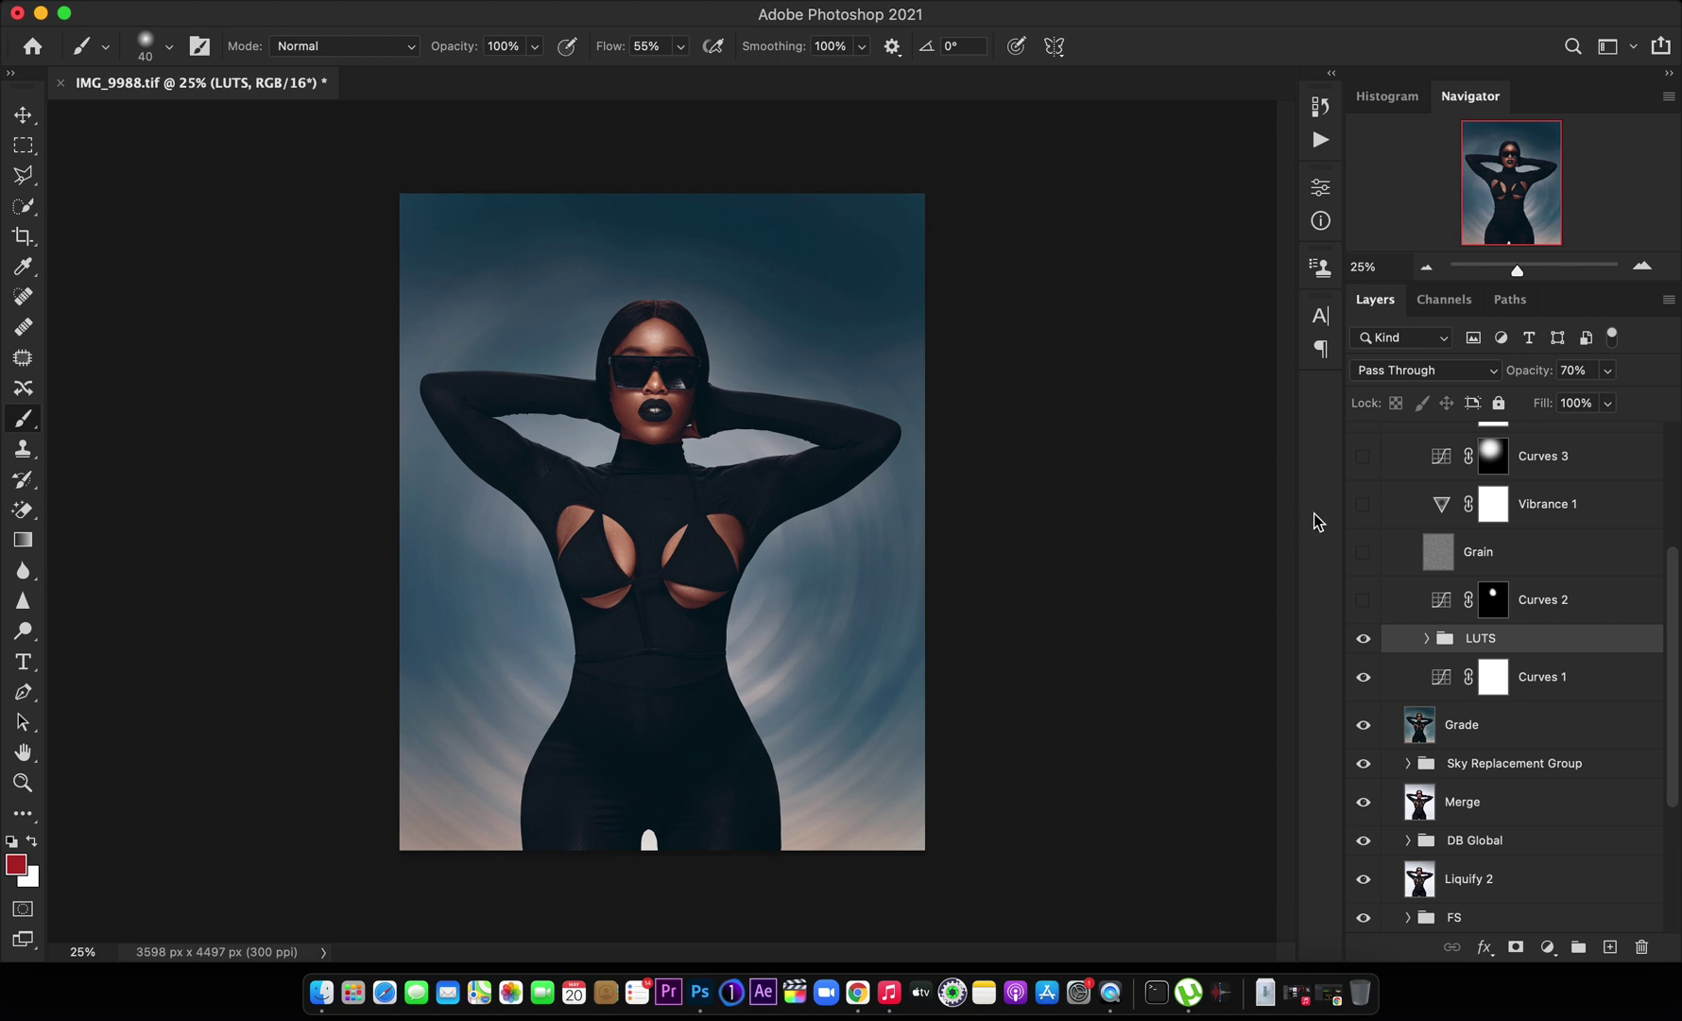
left_click(1363, 639)
left_click(1363, 639)
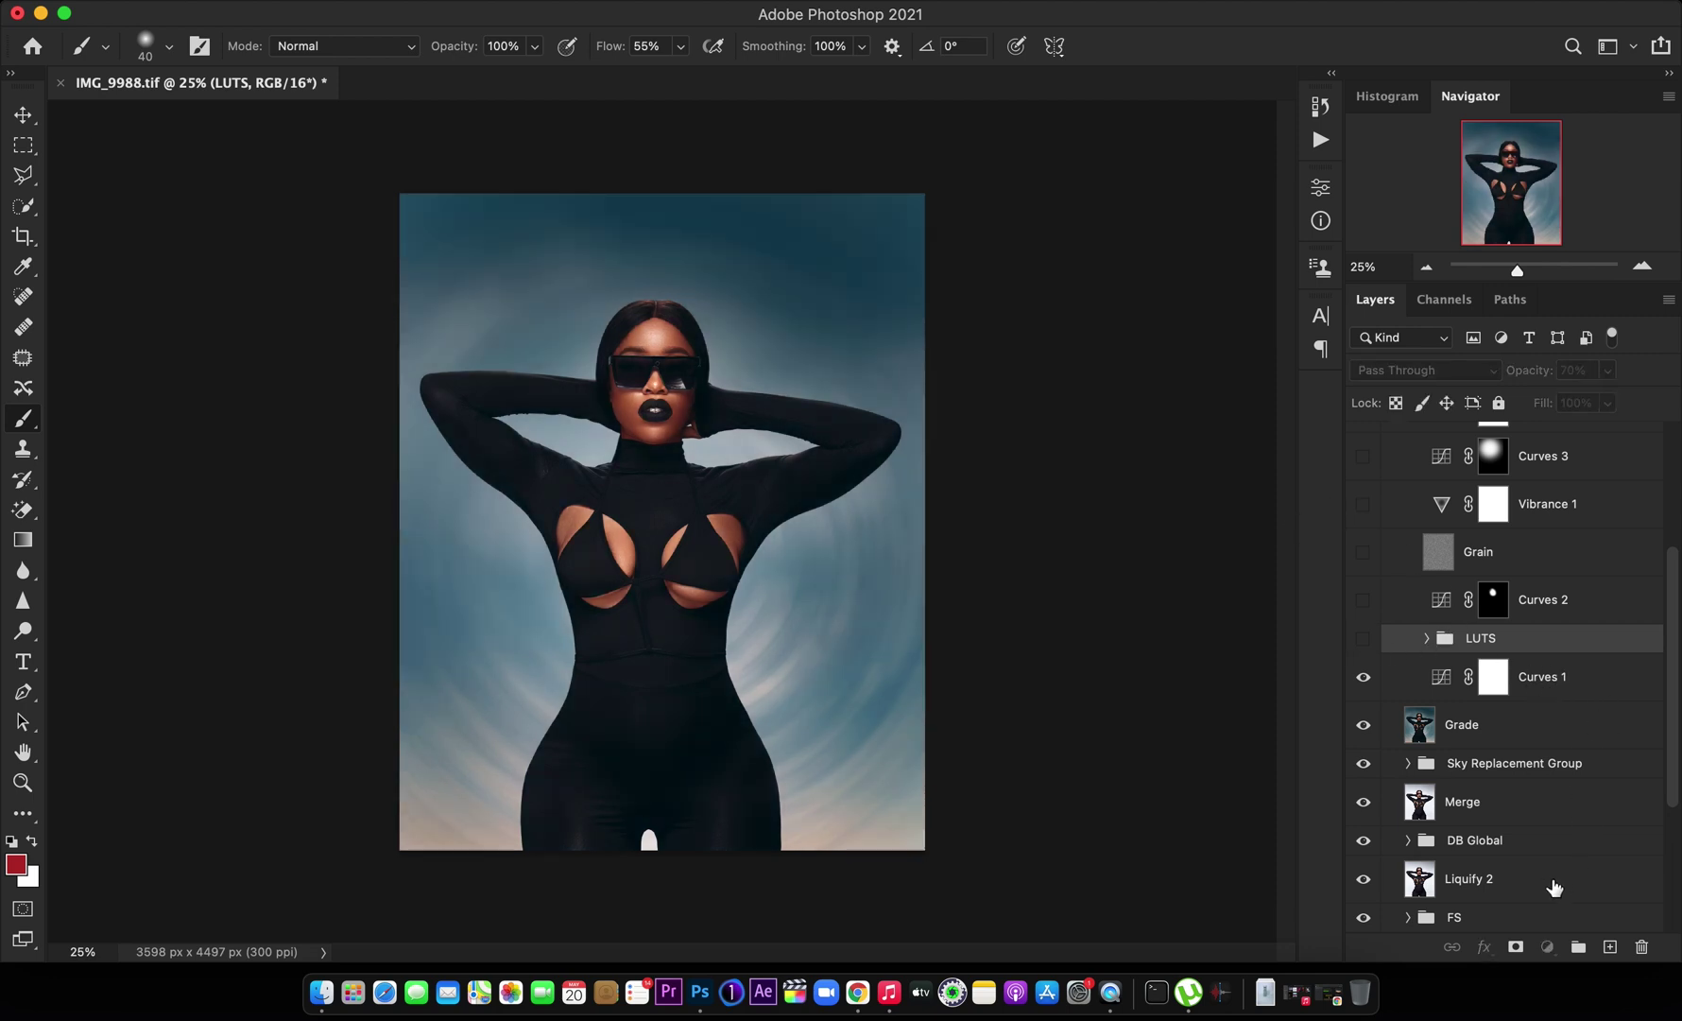
Add a Color Lookup adjustment layer above Curves 1 using the FoggyNight.3DL LUT
left_click(1555, 704)
left_click(1548, 946)
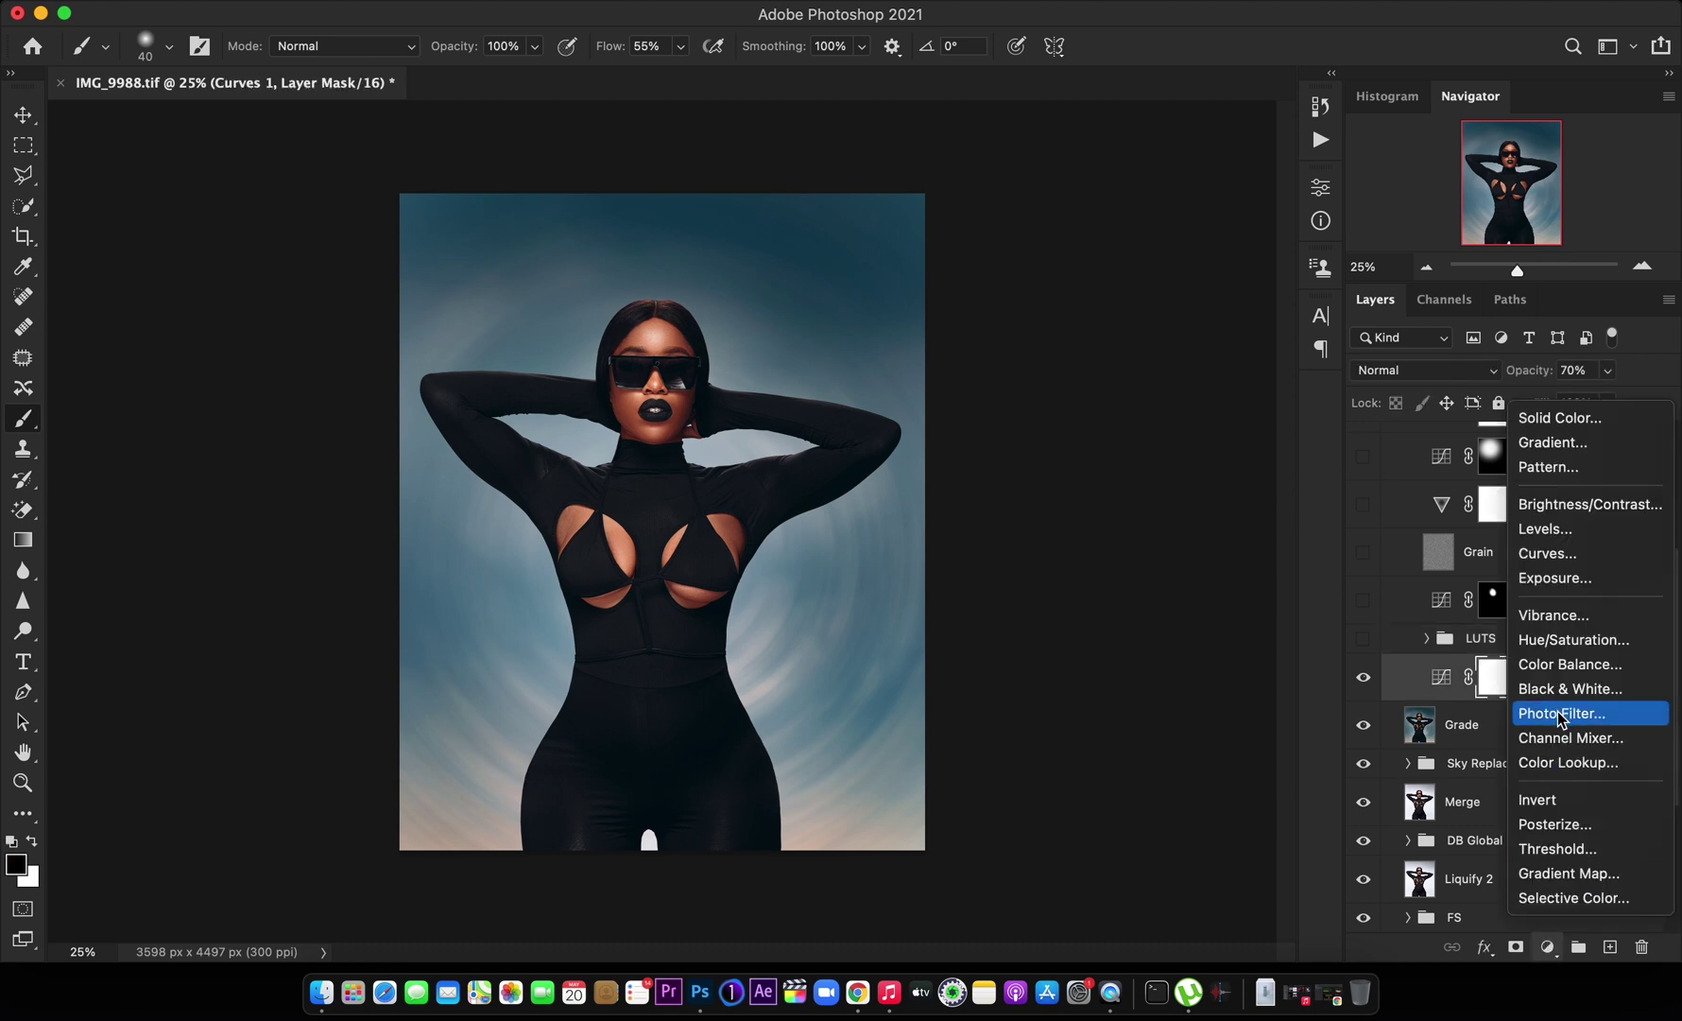
left_click(1561, 762)
left_click(1174, 258)
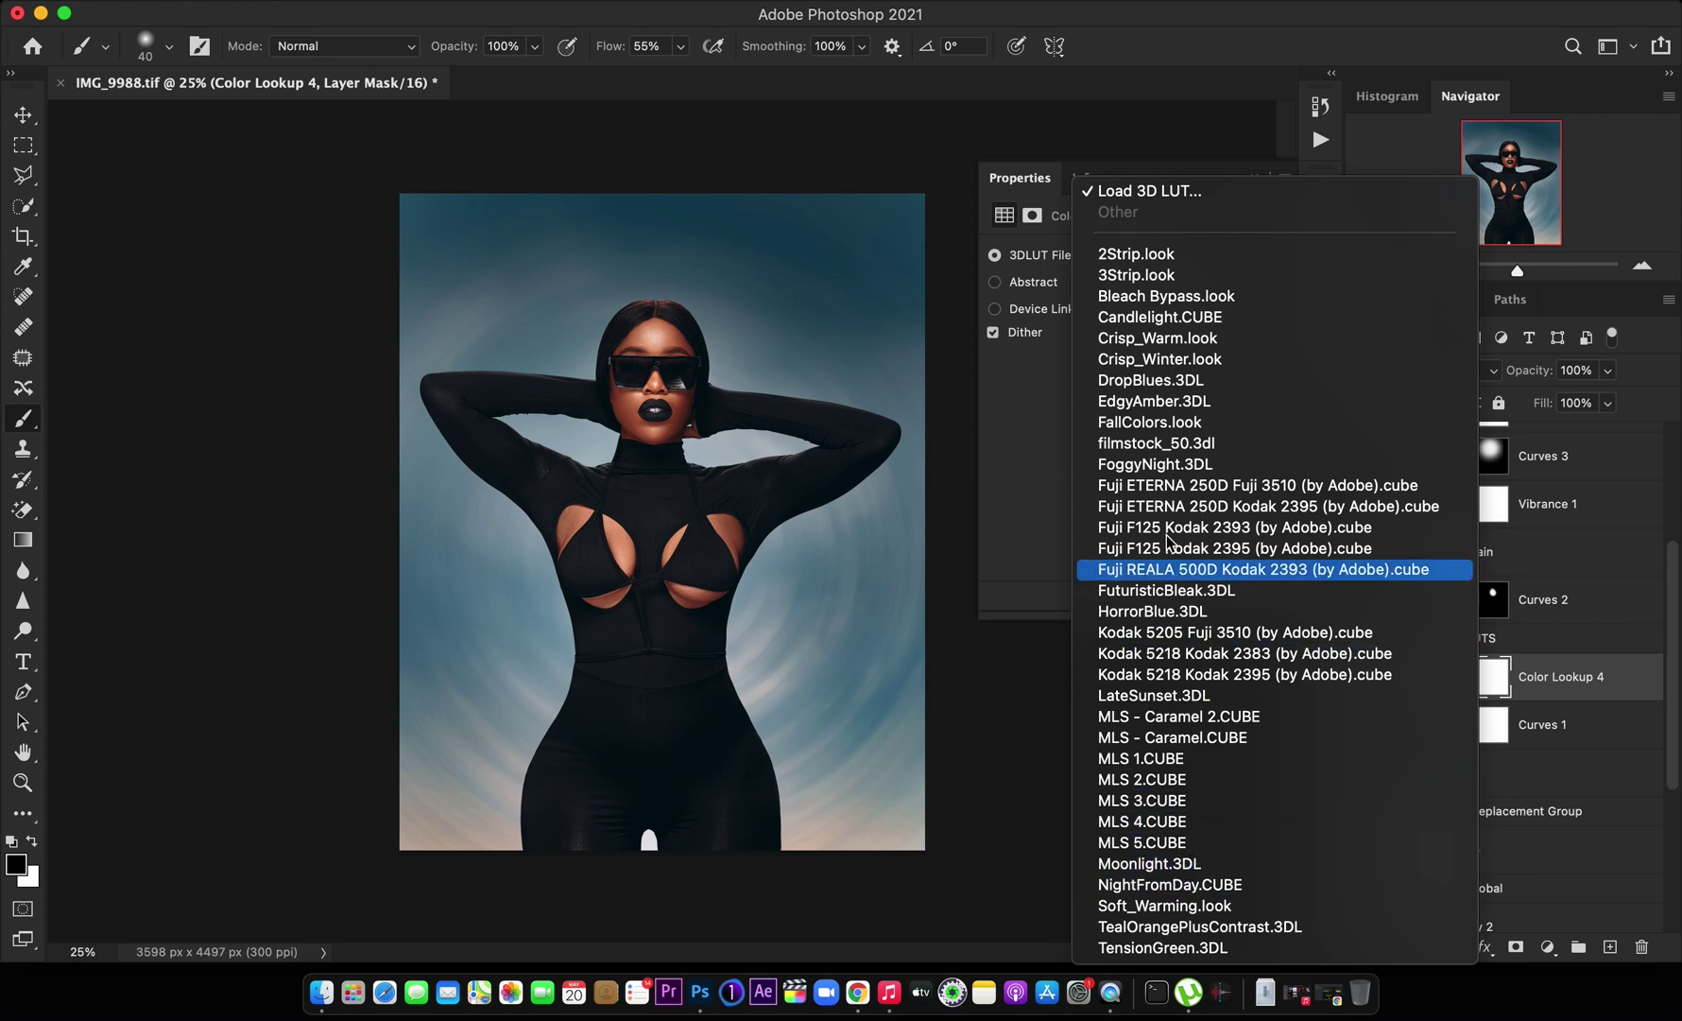
left_click(1169, 467)
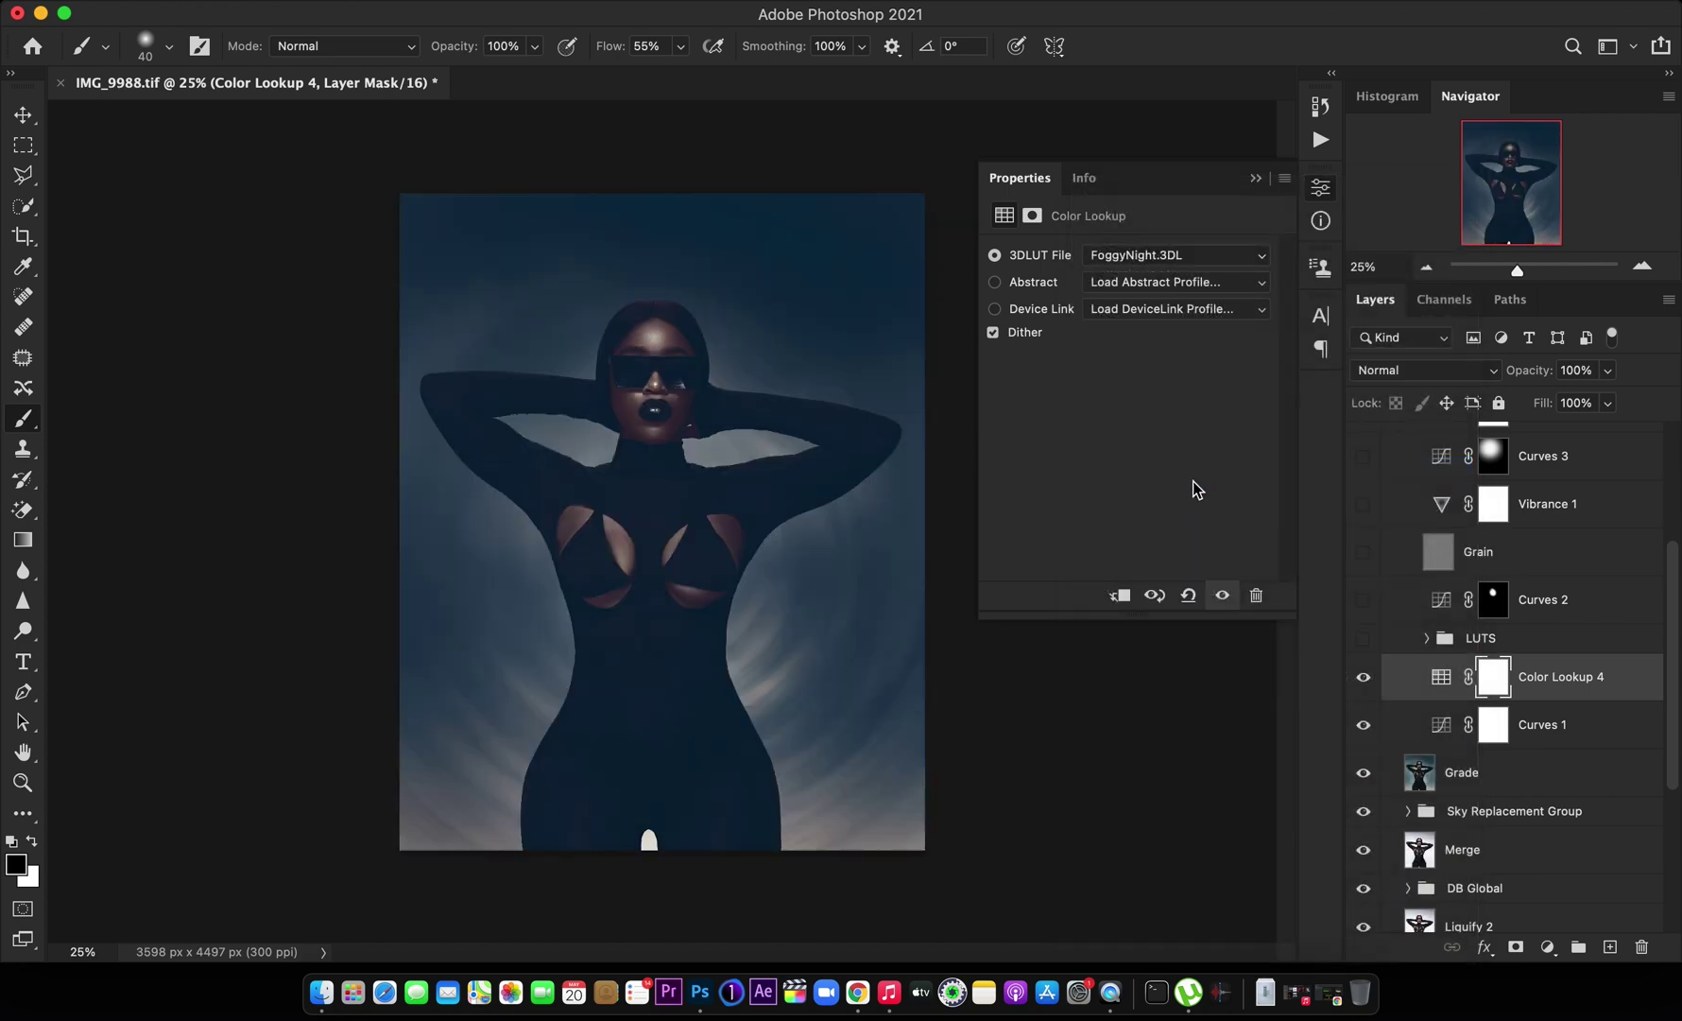
Lower the new Color Lookup layer's opacity to 43%, and delete the layer
left_click(1608, 370)
left_click_drag(1531, 410, 1533, 410)
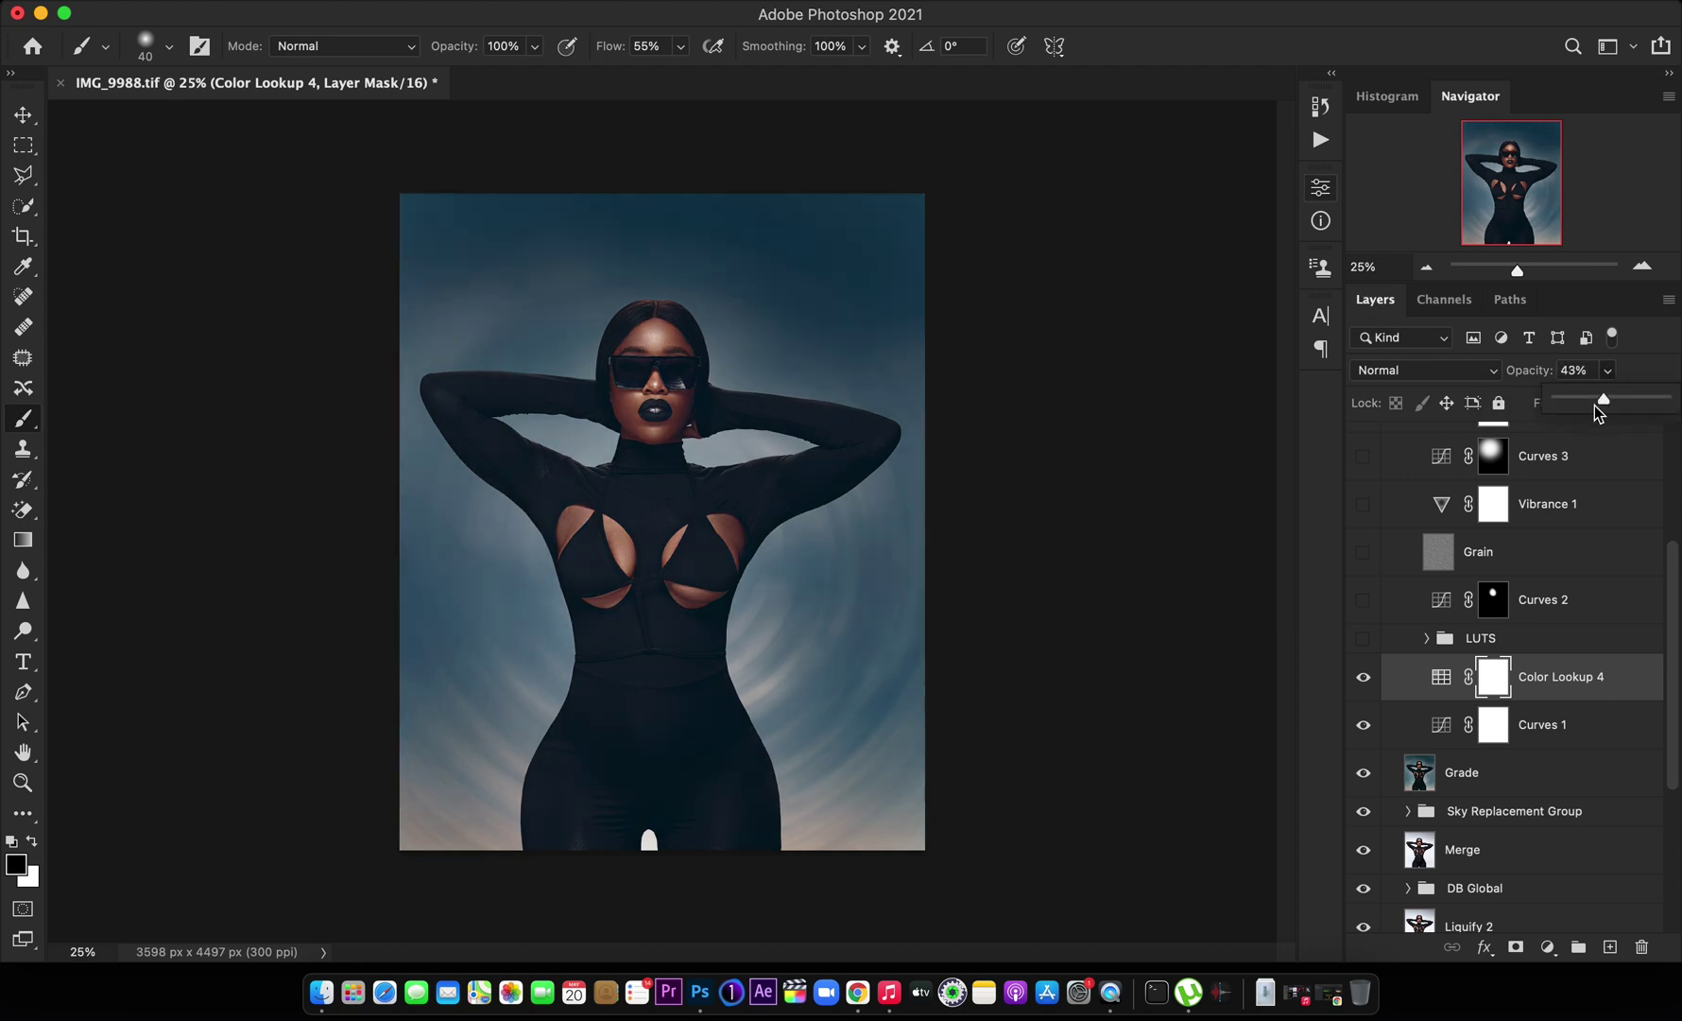
key("Return")
key("BackSpace")
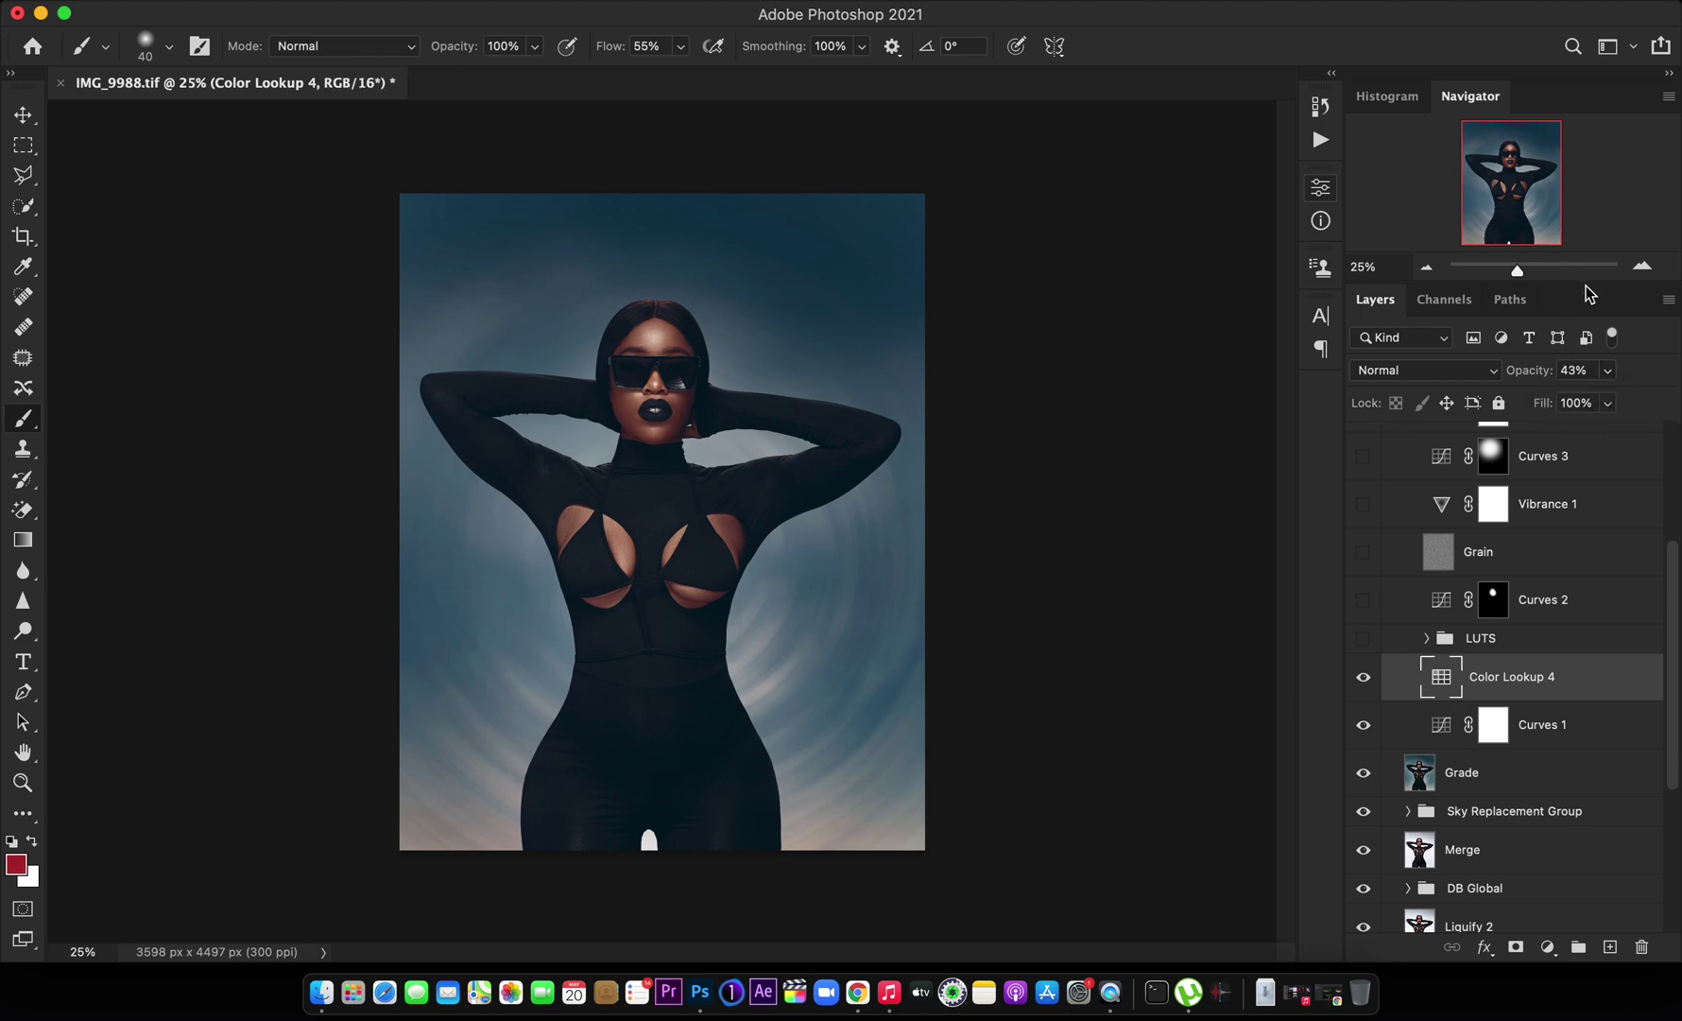
Show the LUTS group and the Curves 2 layer, and set the Curves 2 midtone point to input 107, output 134
left_click(1363, 638)
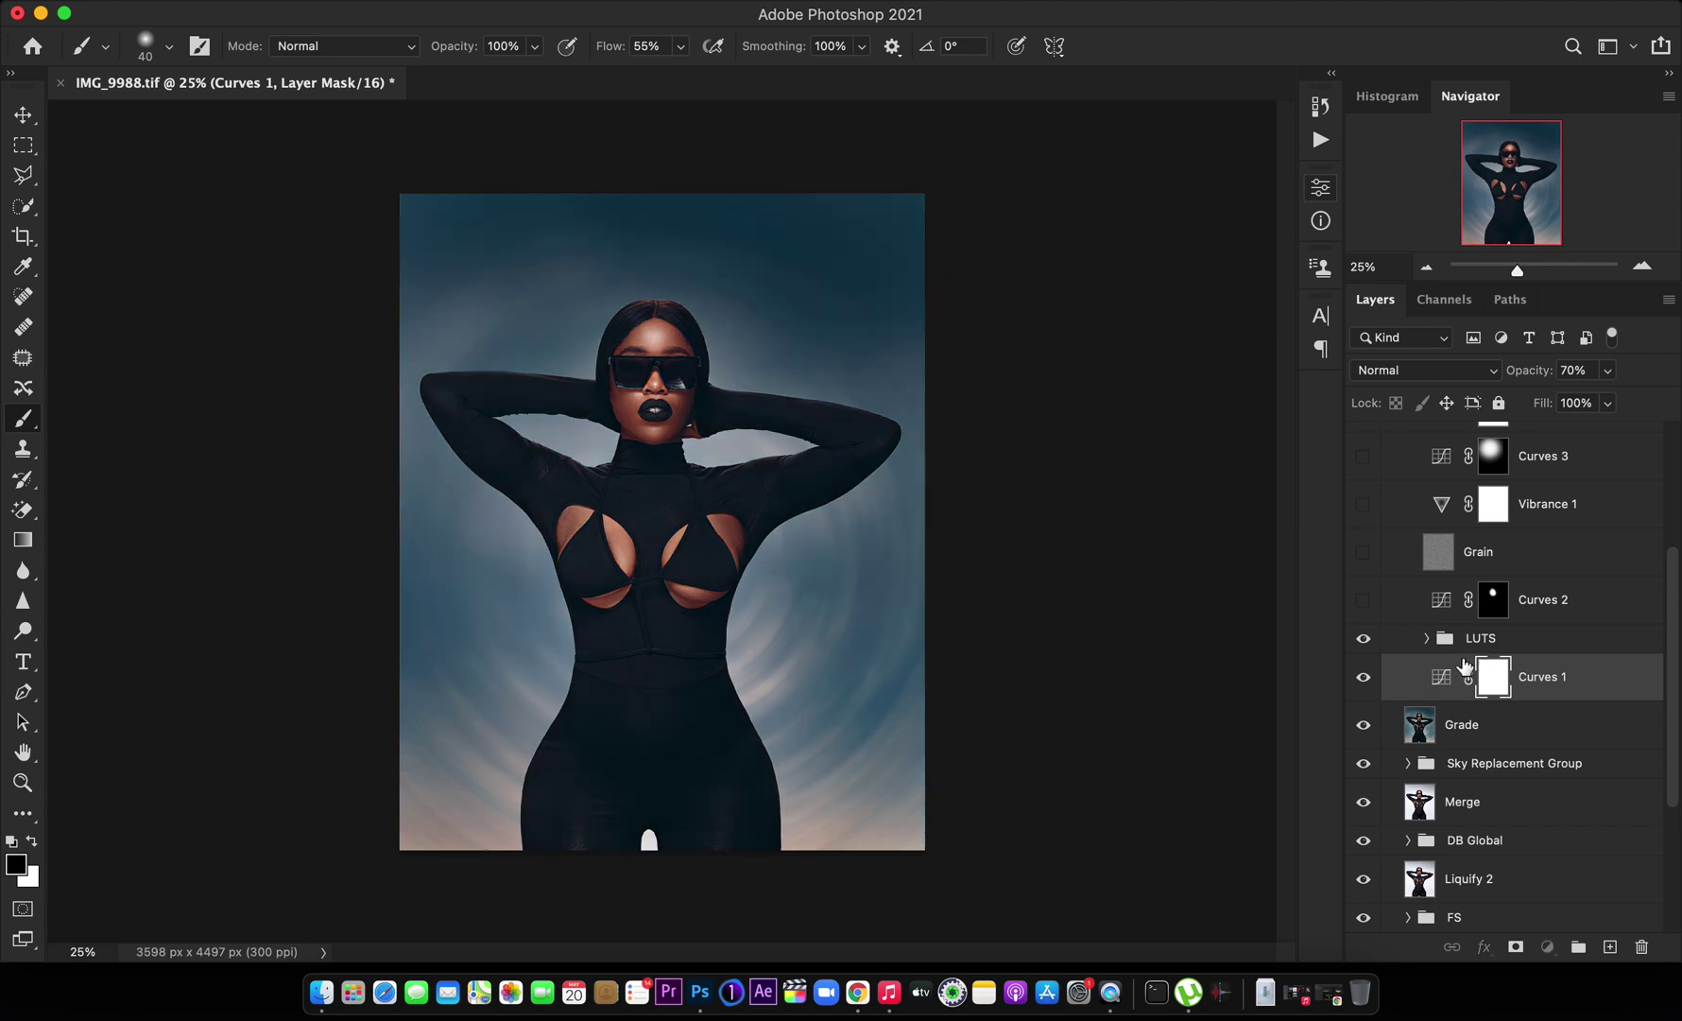
left_click(1485, 642)
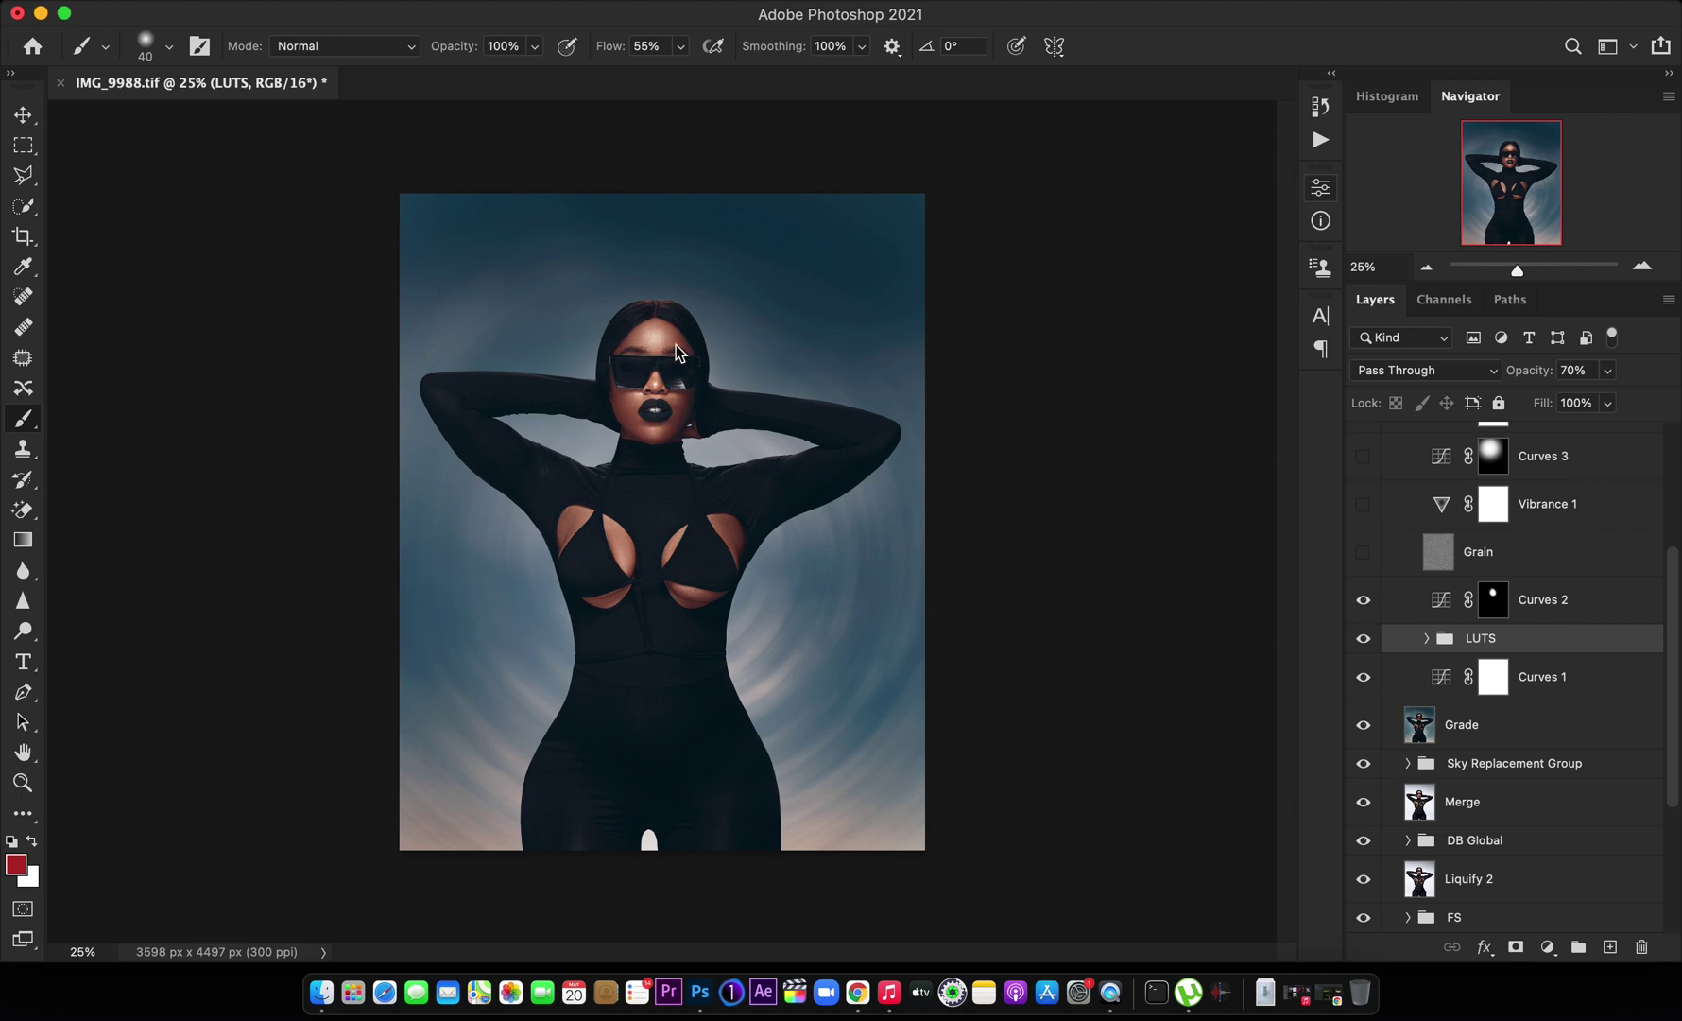
double_click(1444, 603)
left_click_drag(1135, 424, 1133, 416)
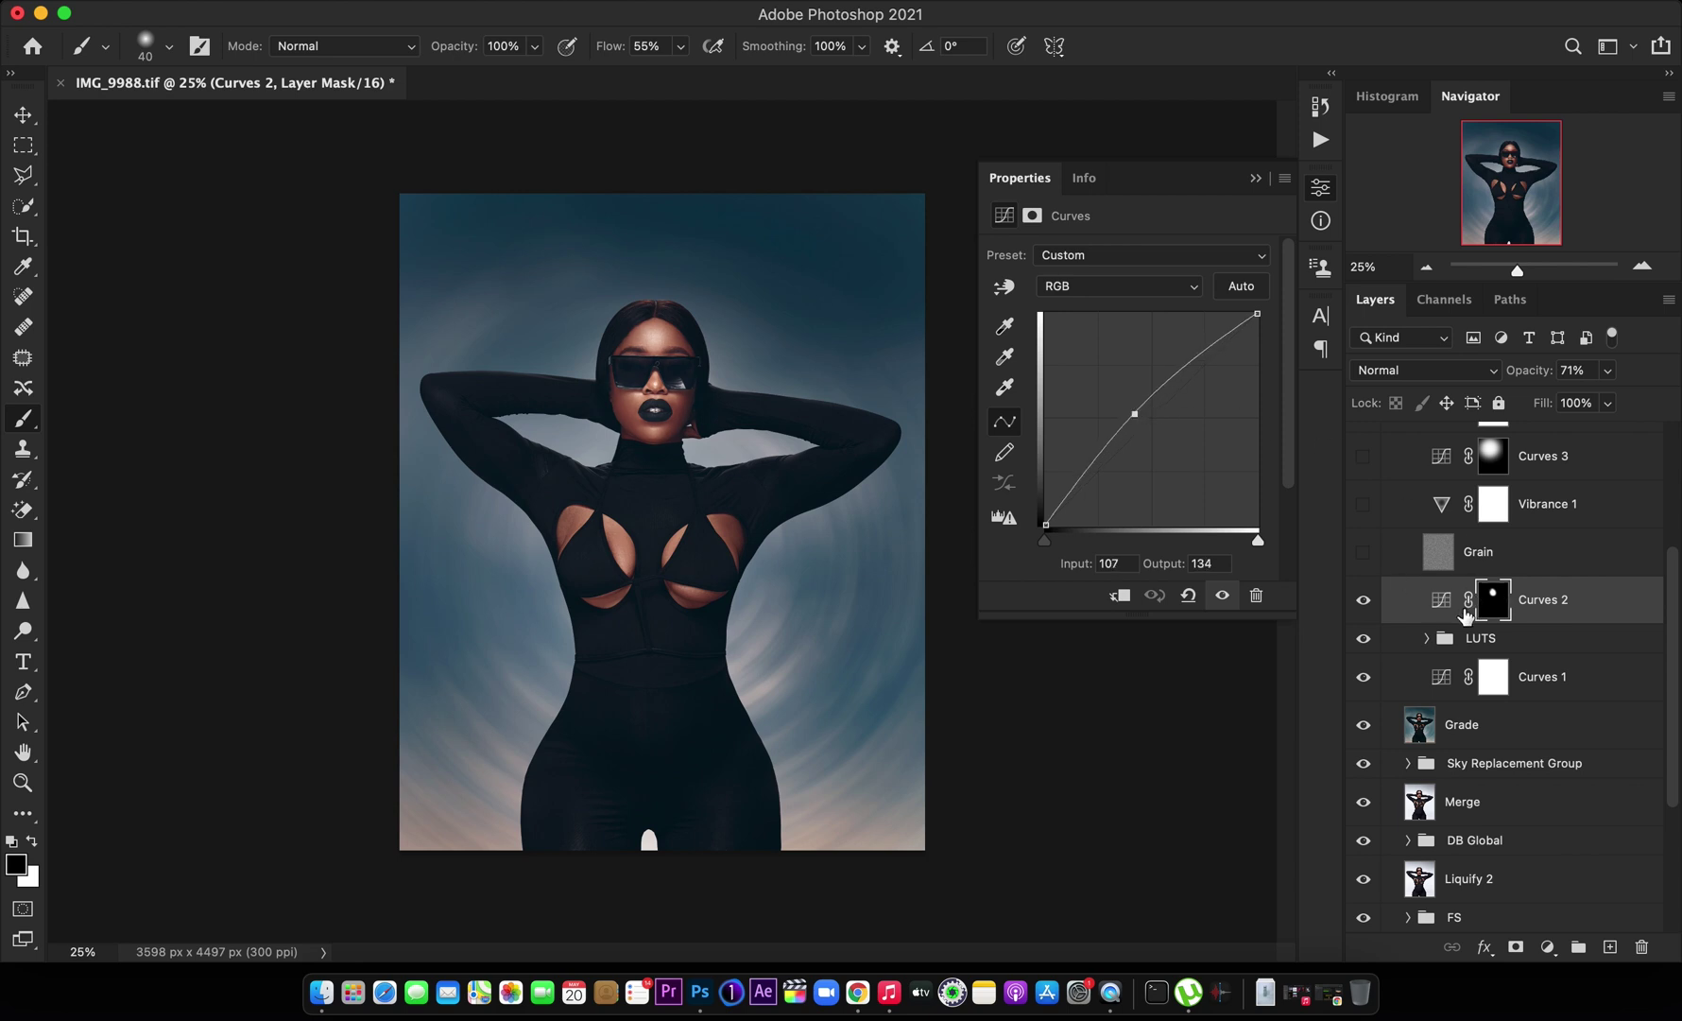
left_click(1323, 193)
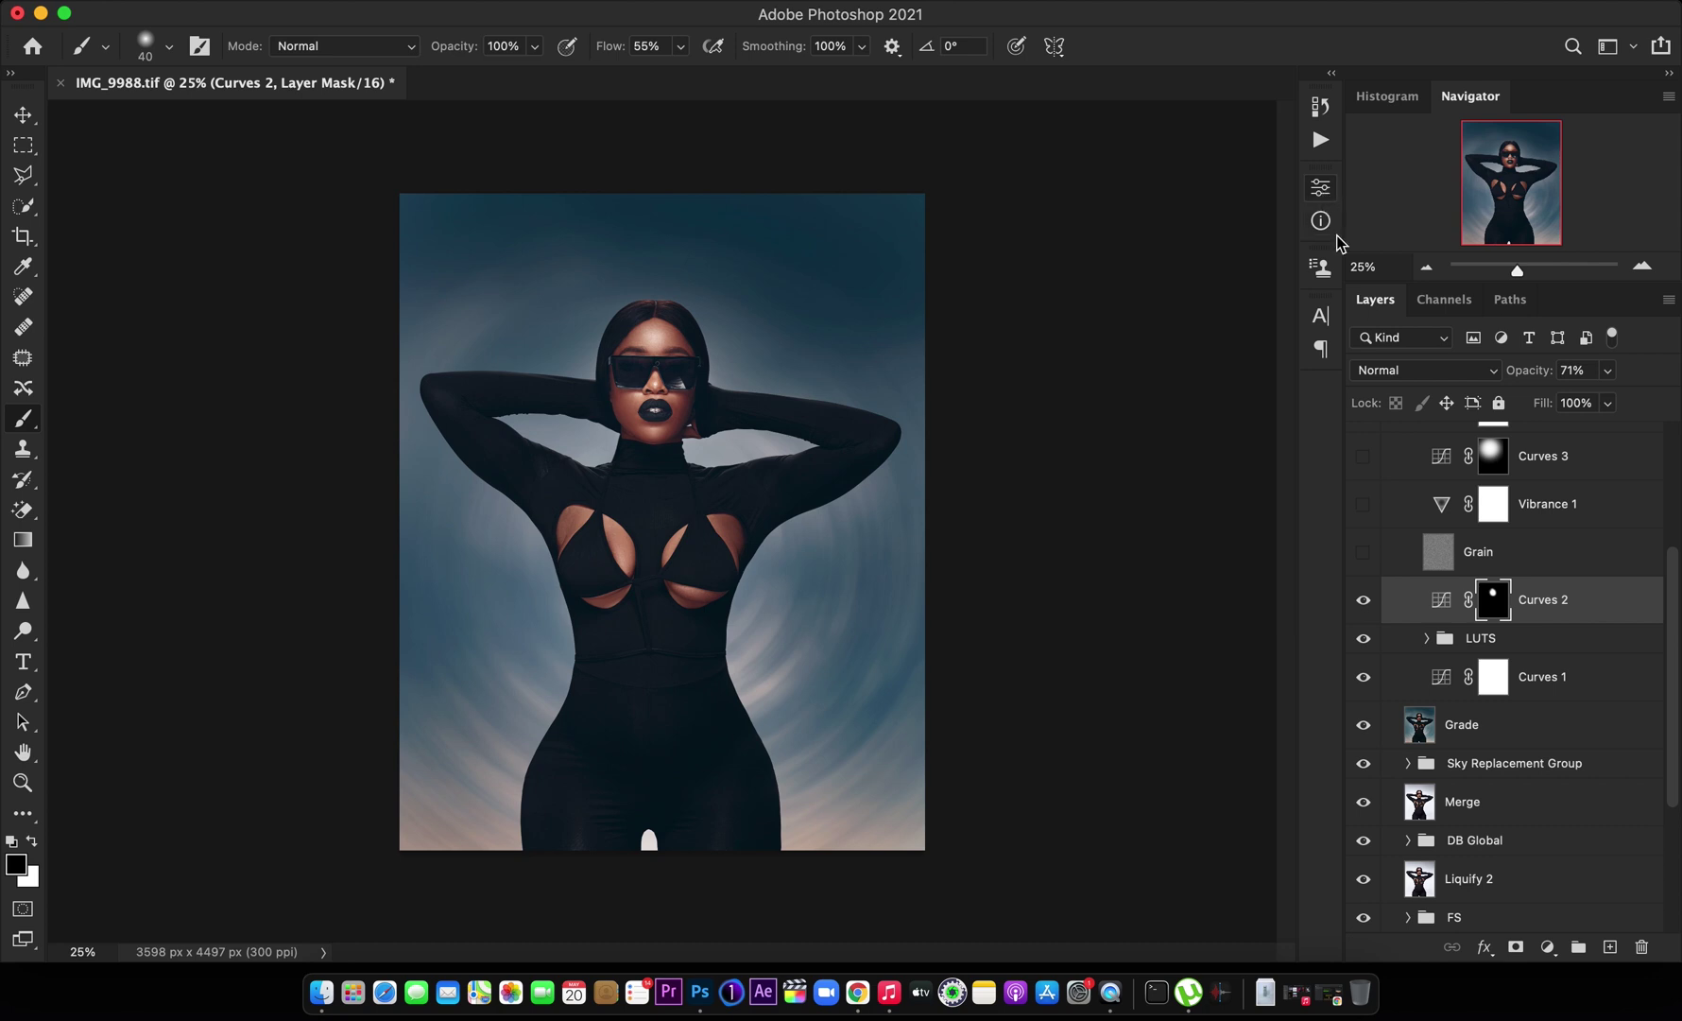
left_click_drag(1496, 605, 1503, 567)
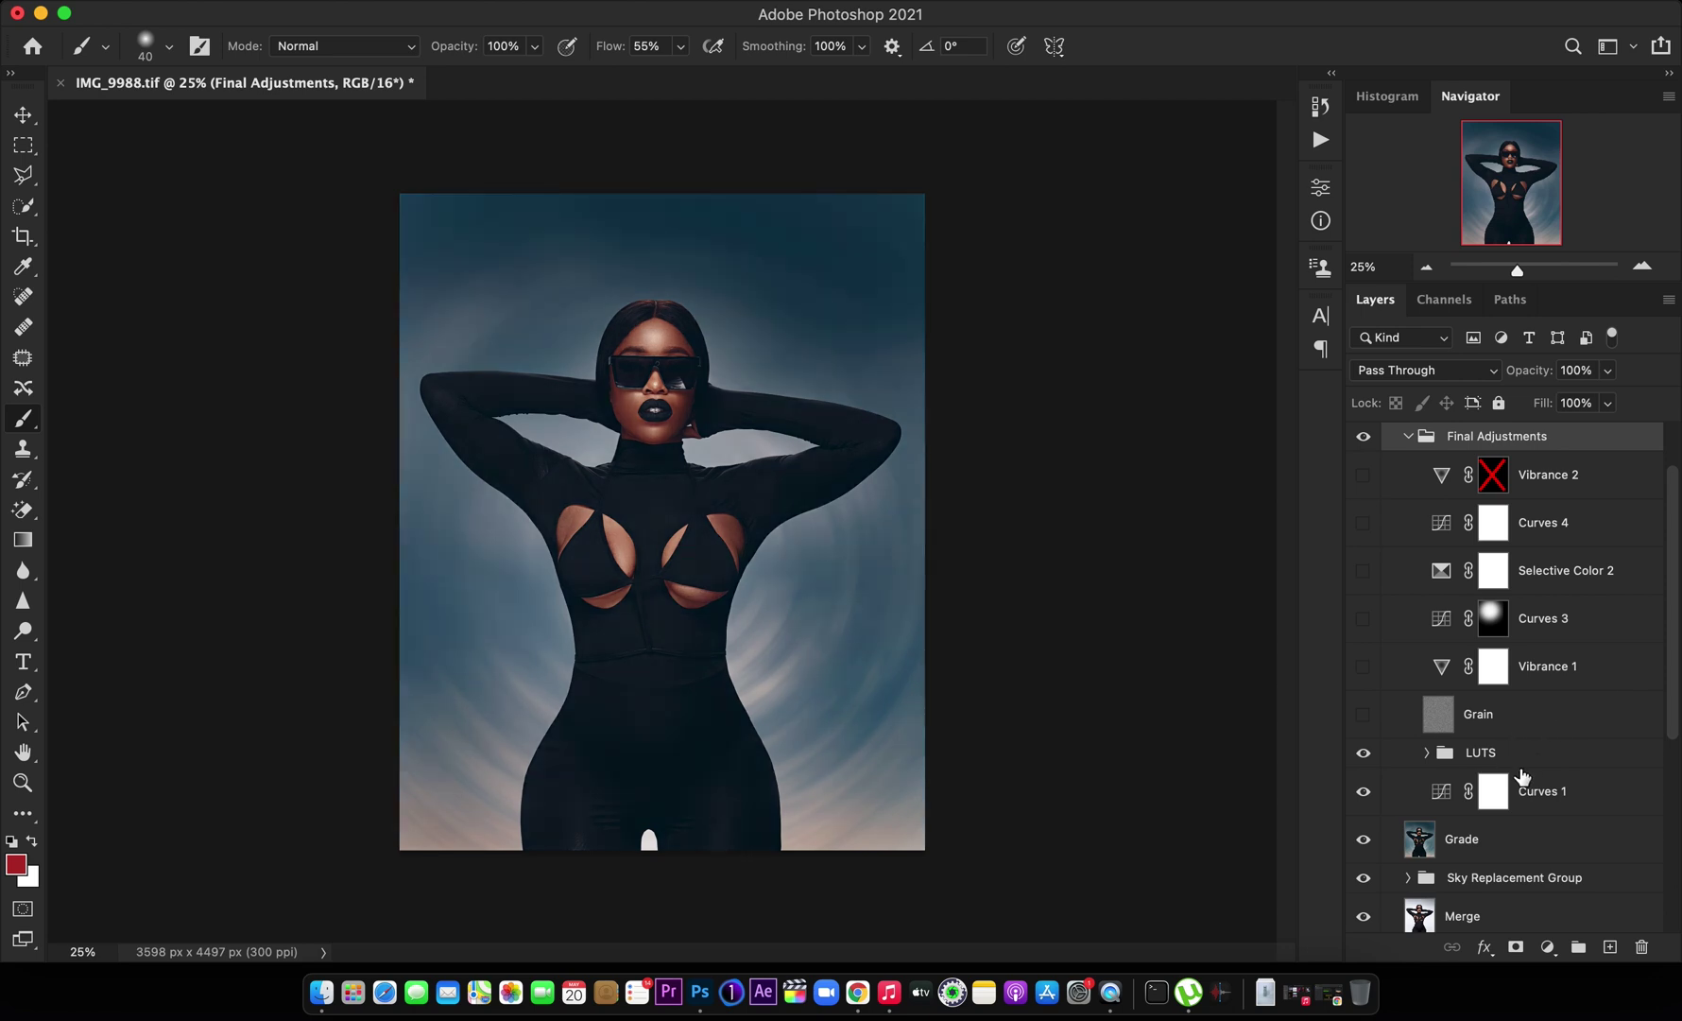
left_click(1482, 752)
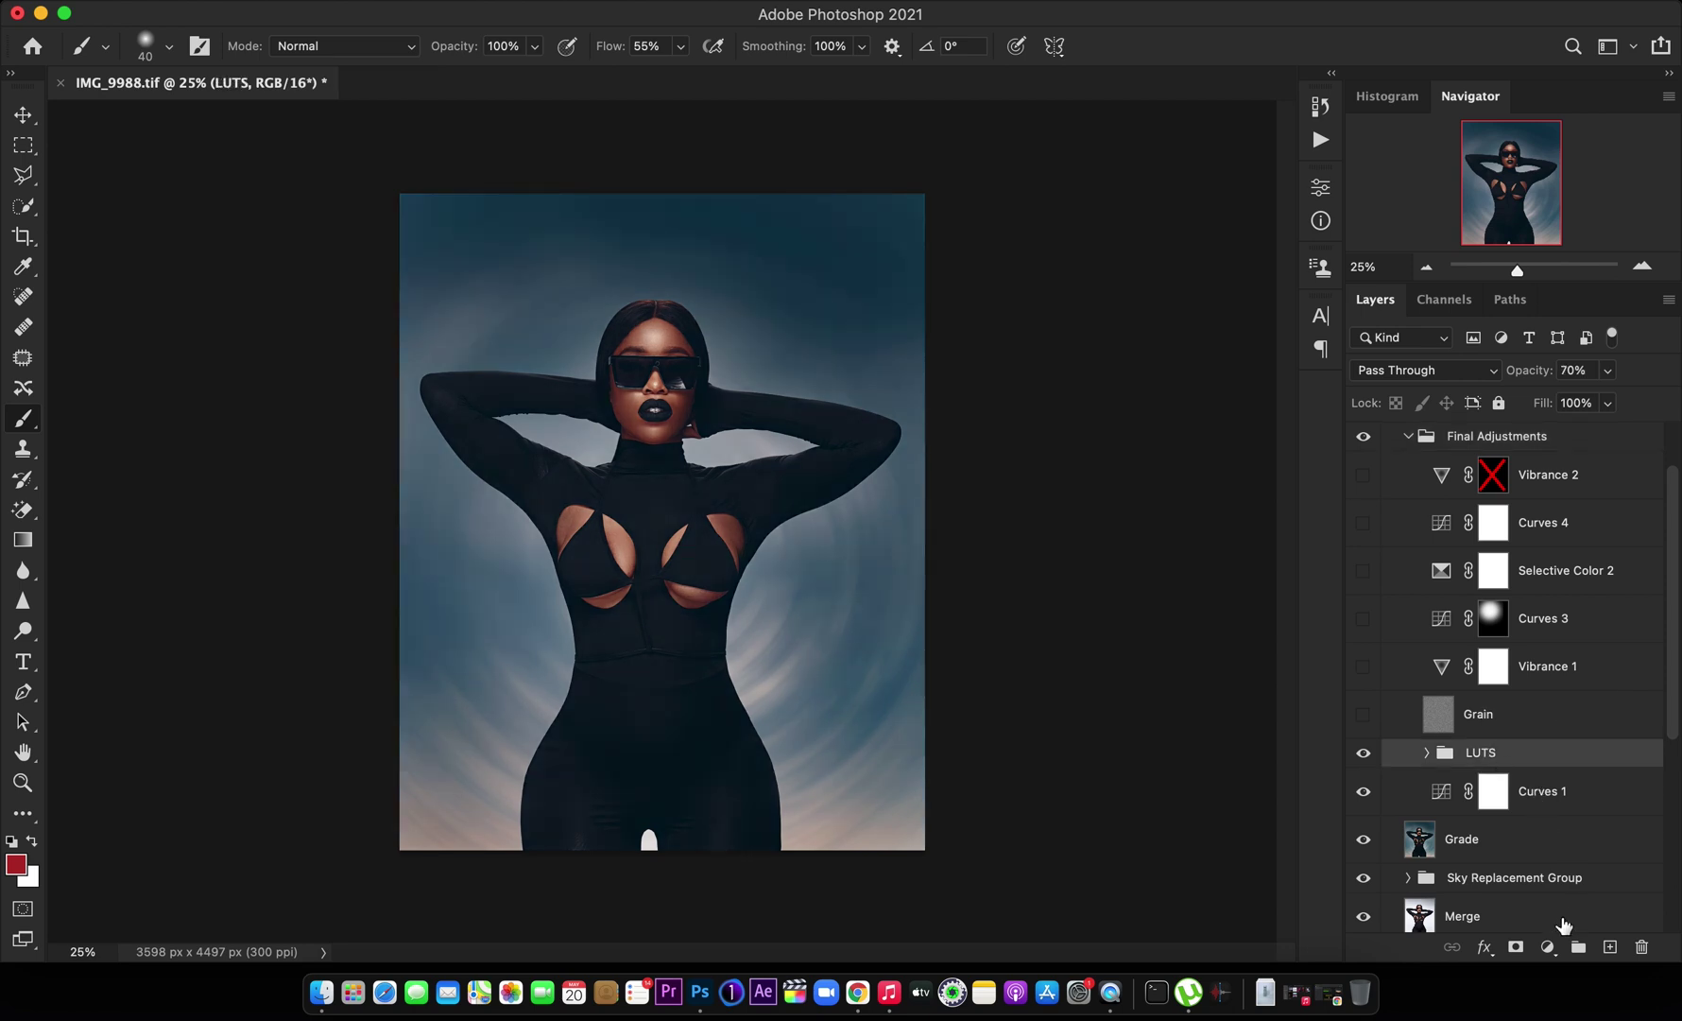
left_click(1547, 947)
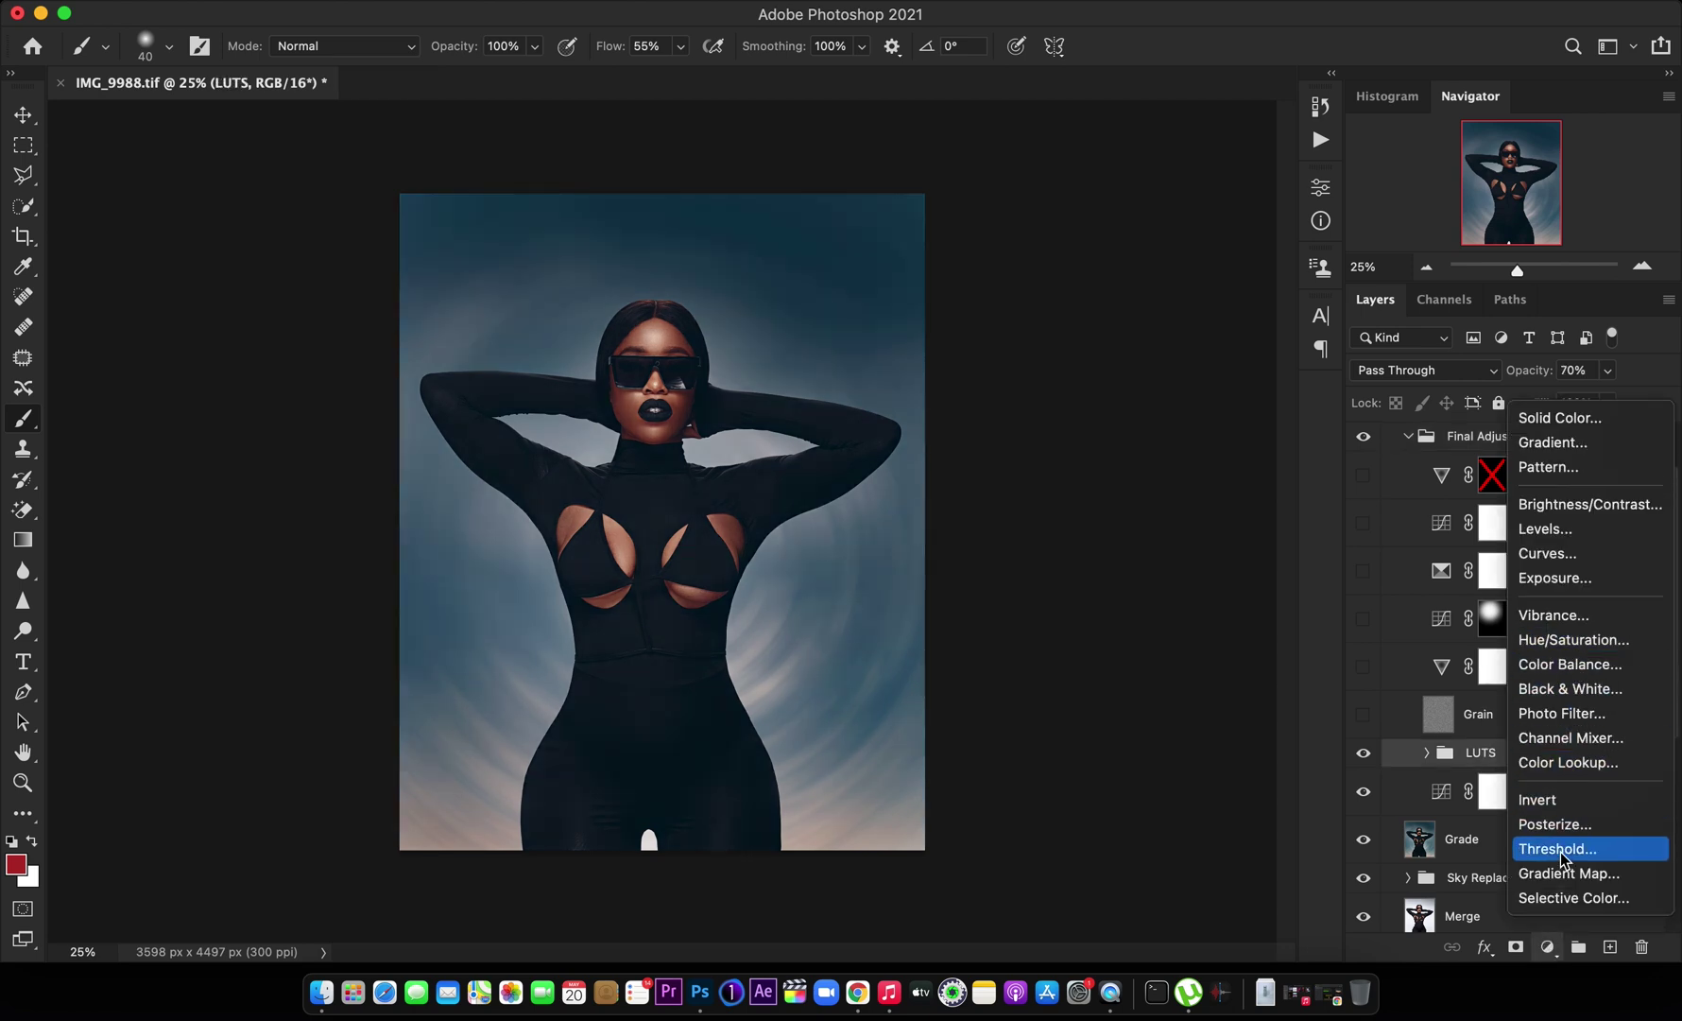
left_click(1106, 376)
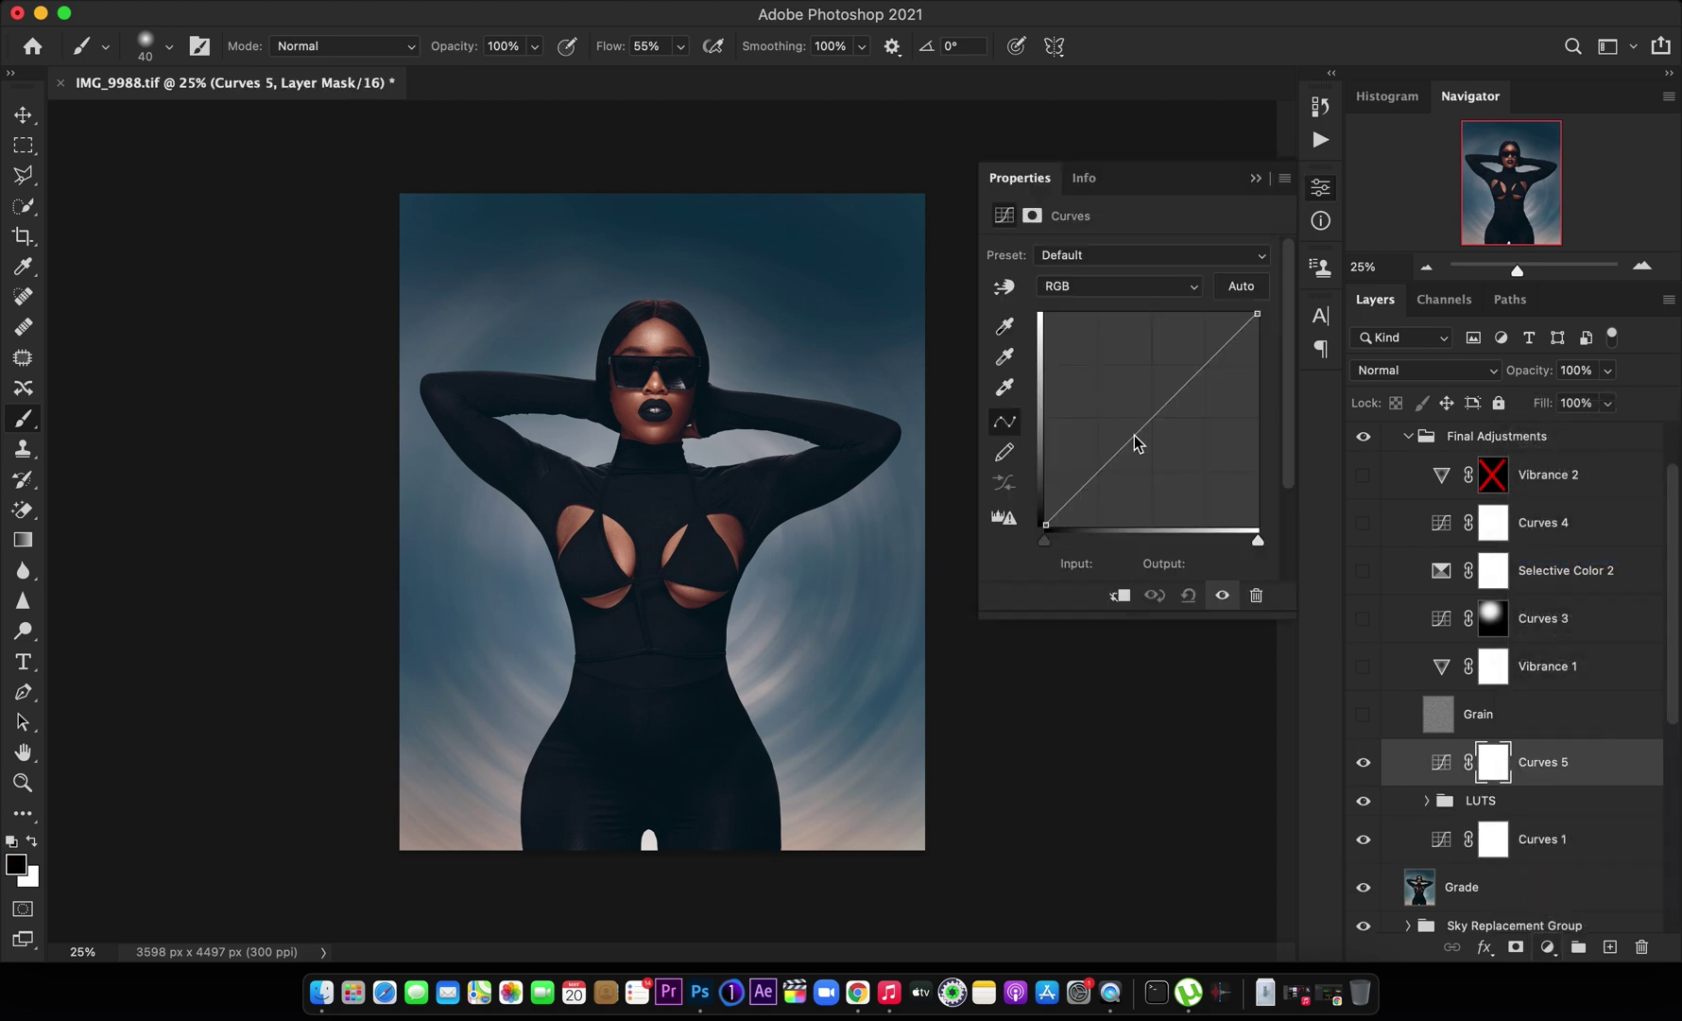
left_click(1321, 188)
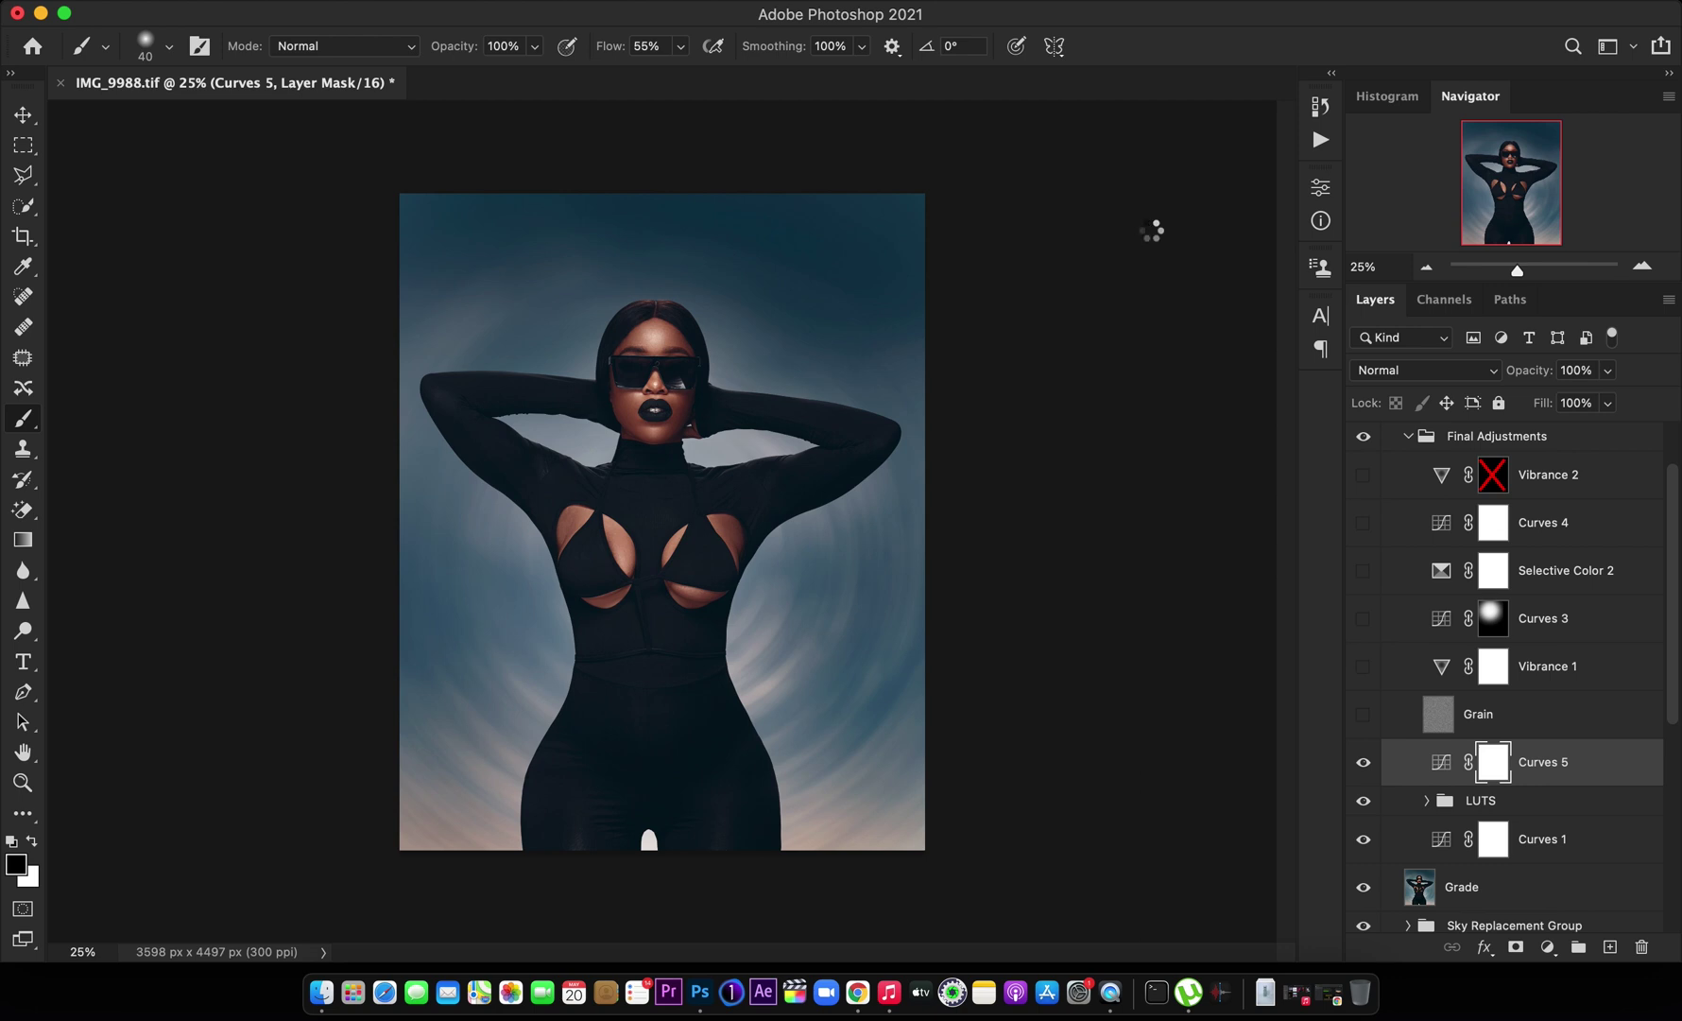
key("super+z")
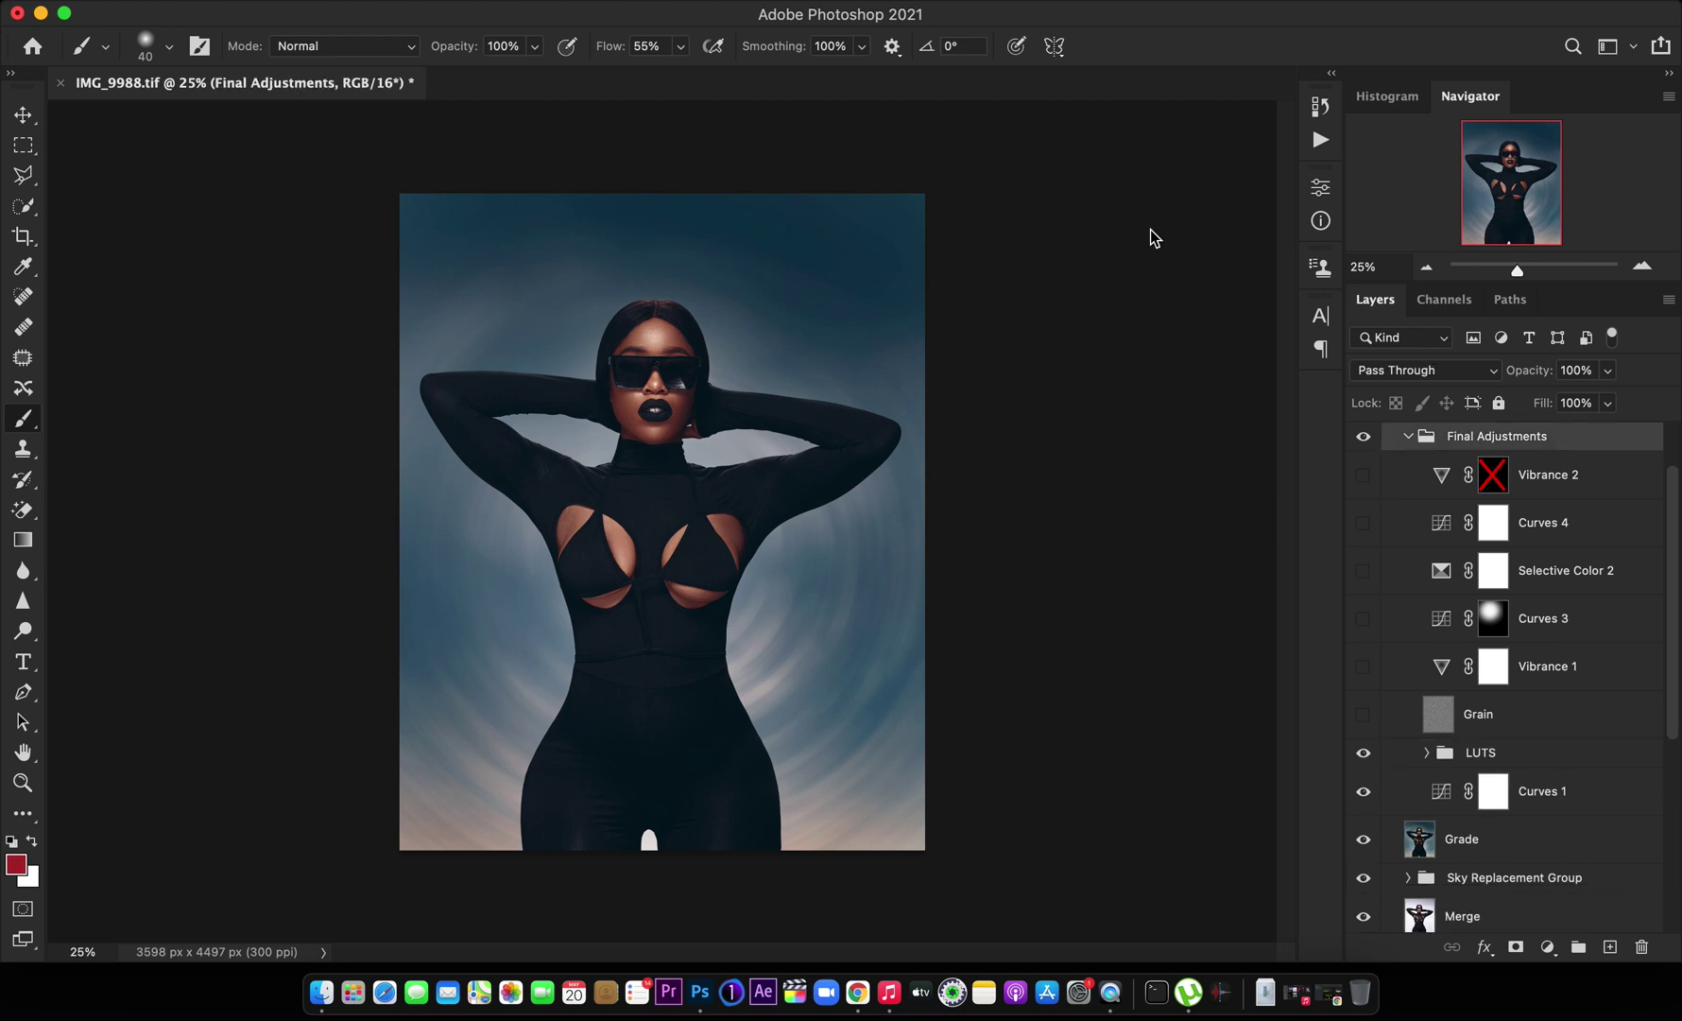
key("F1")
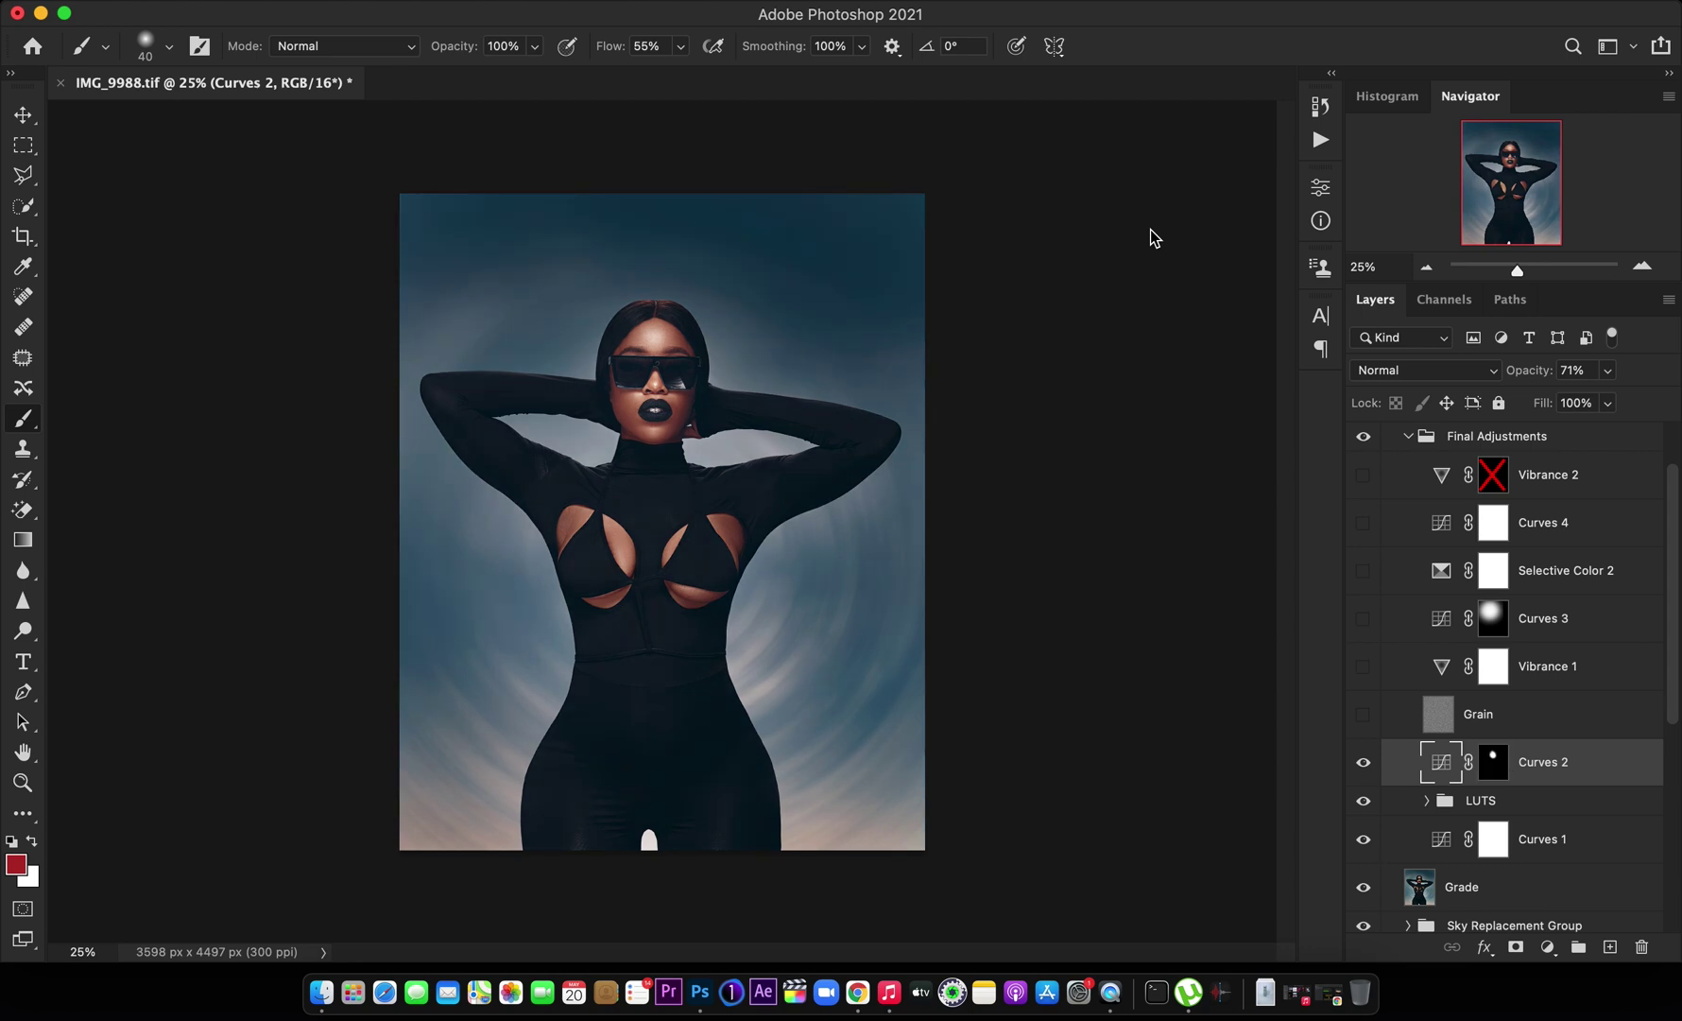
Hide the Curves 2 layer and add a new Curves adjustment layer directly above it
left_click(1366, 764)
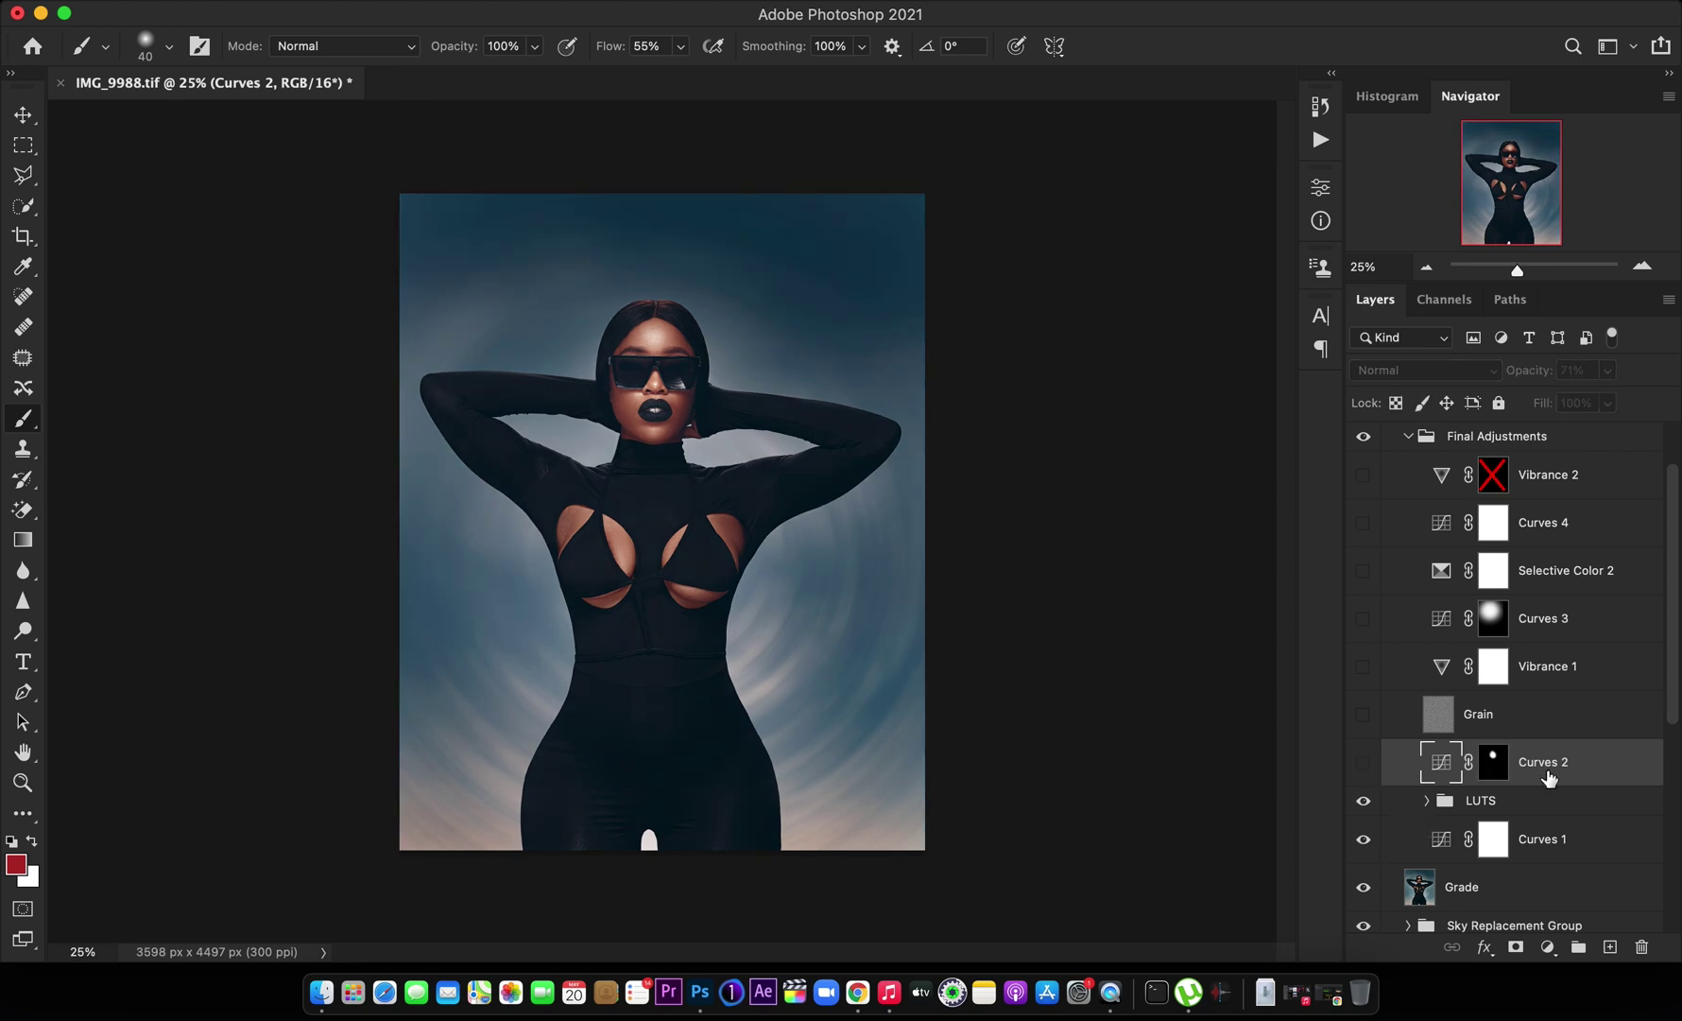
left_click(1547, 947)
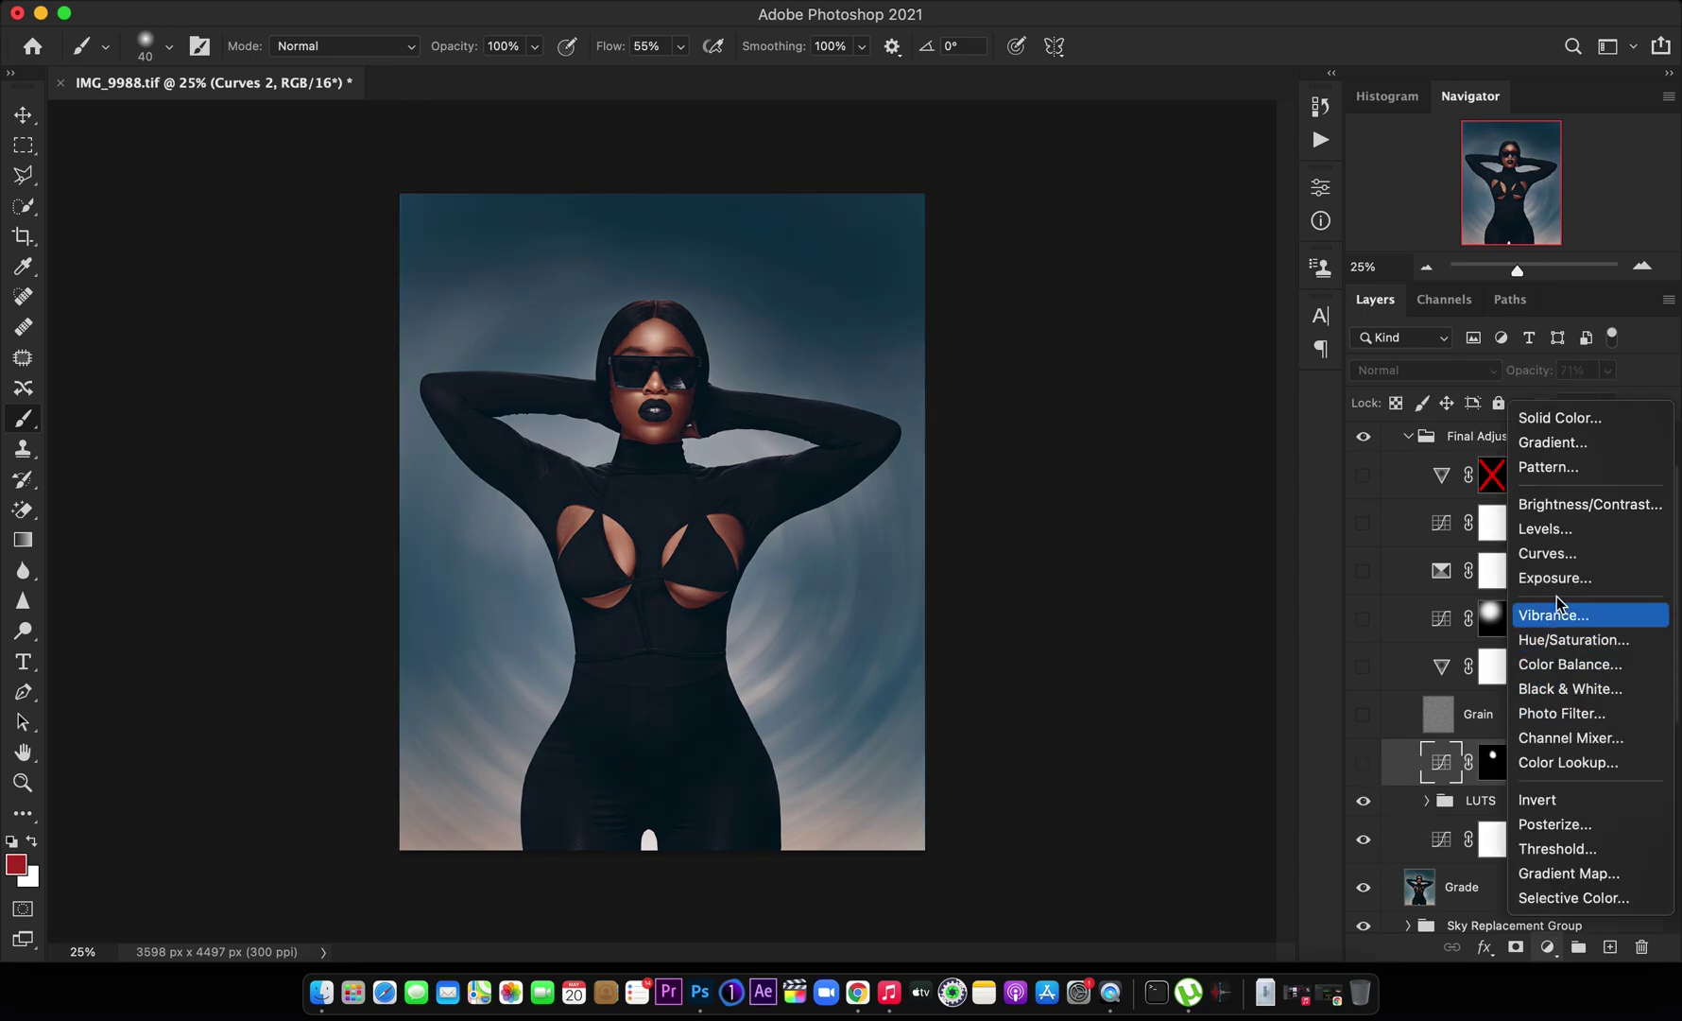
left_click(1550, 553)
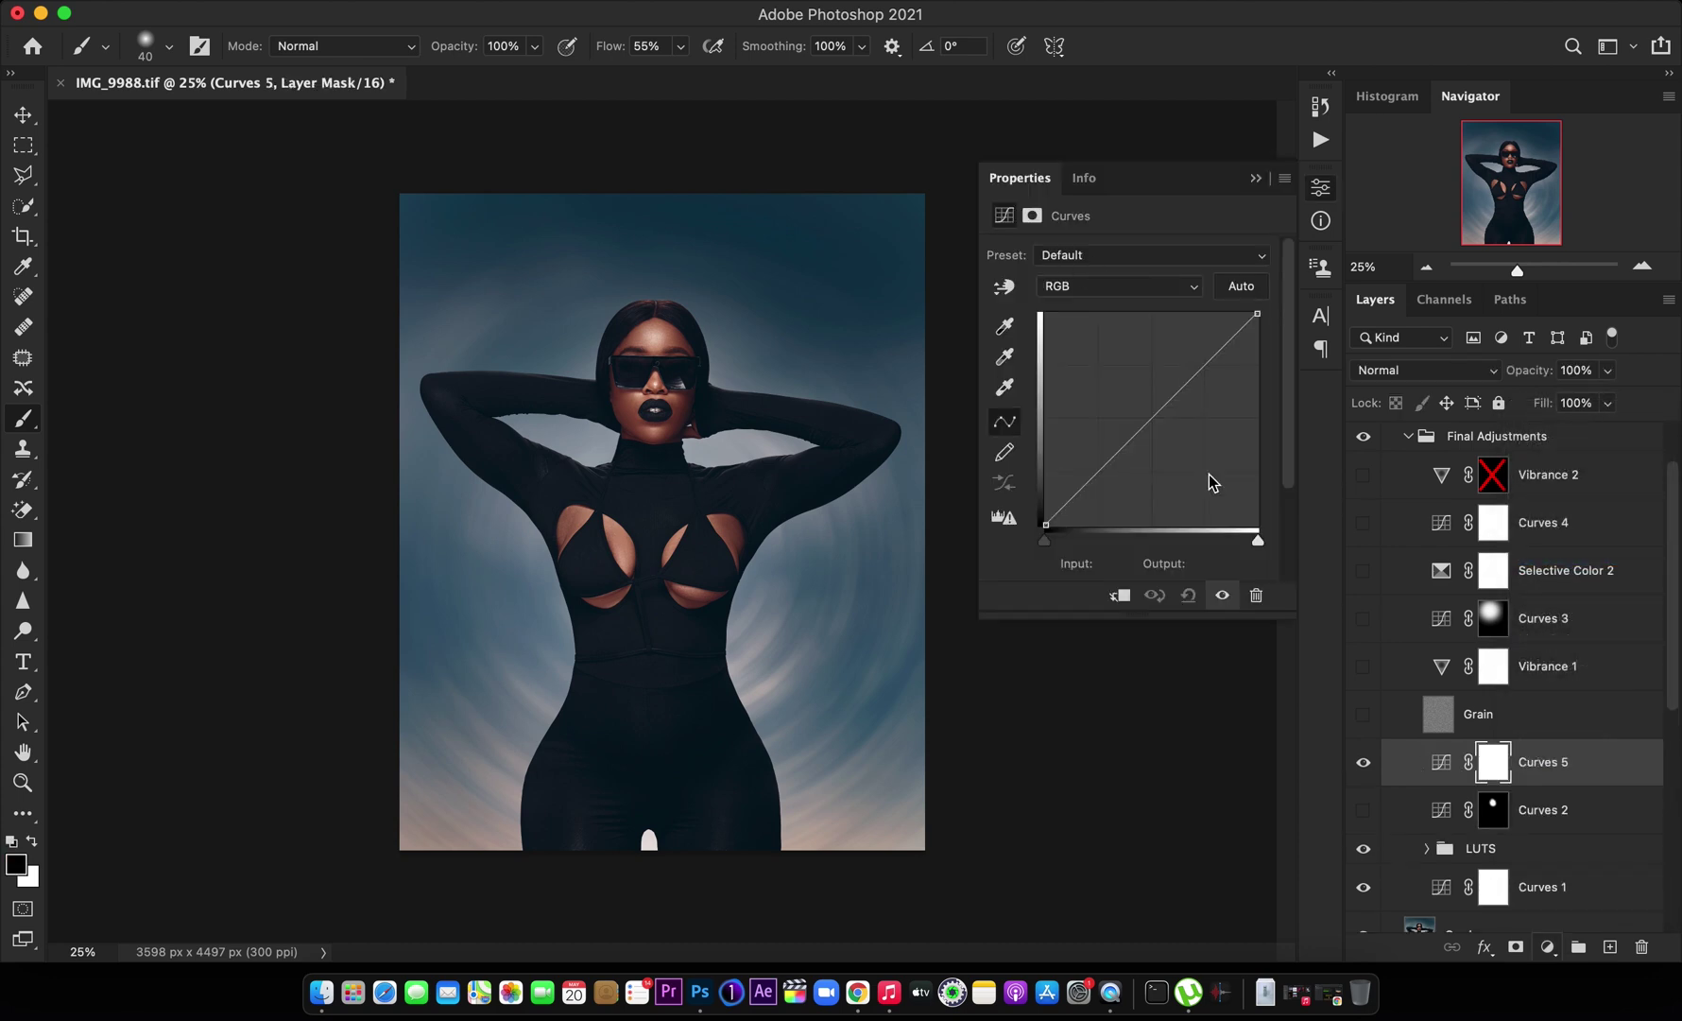
Brighten the midtones of the new Curves layer with an RGB point at input 114, output 132
left_click(1140, 417)
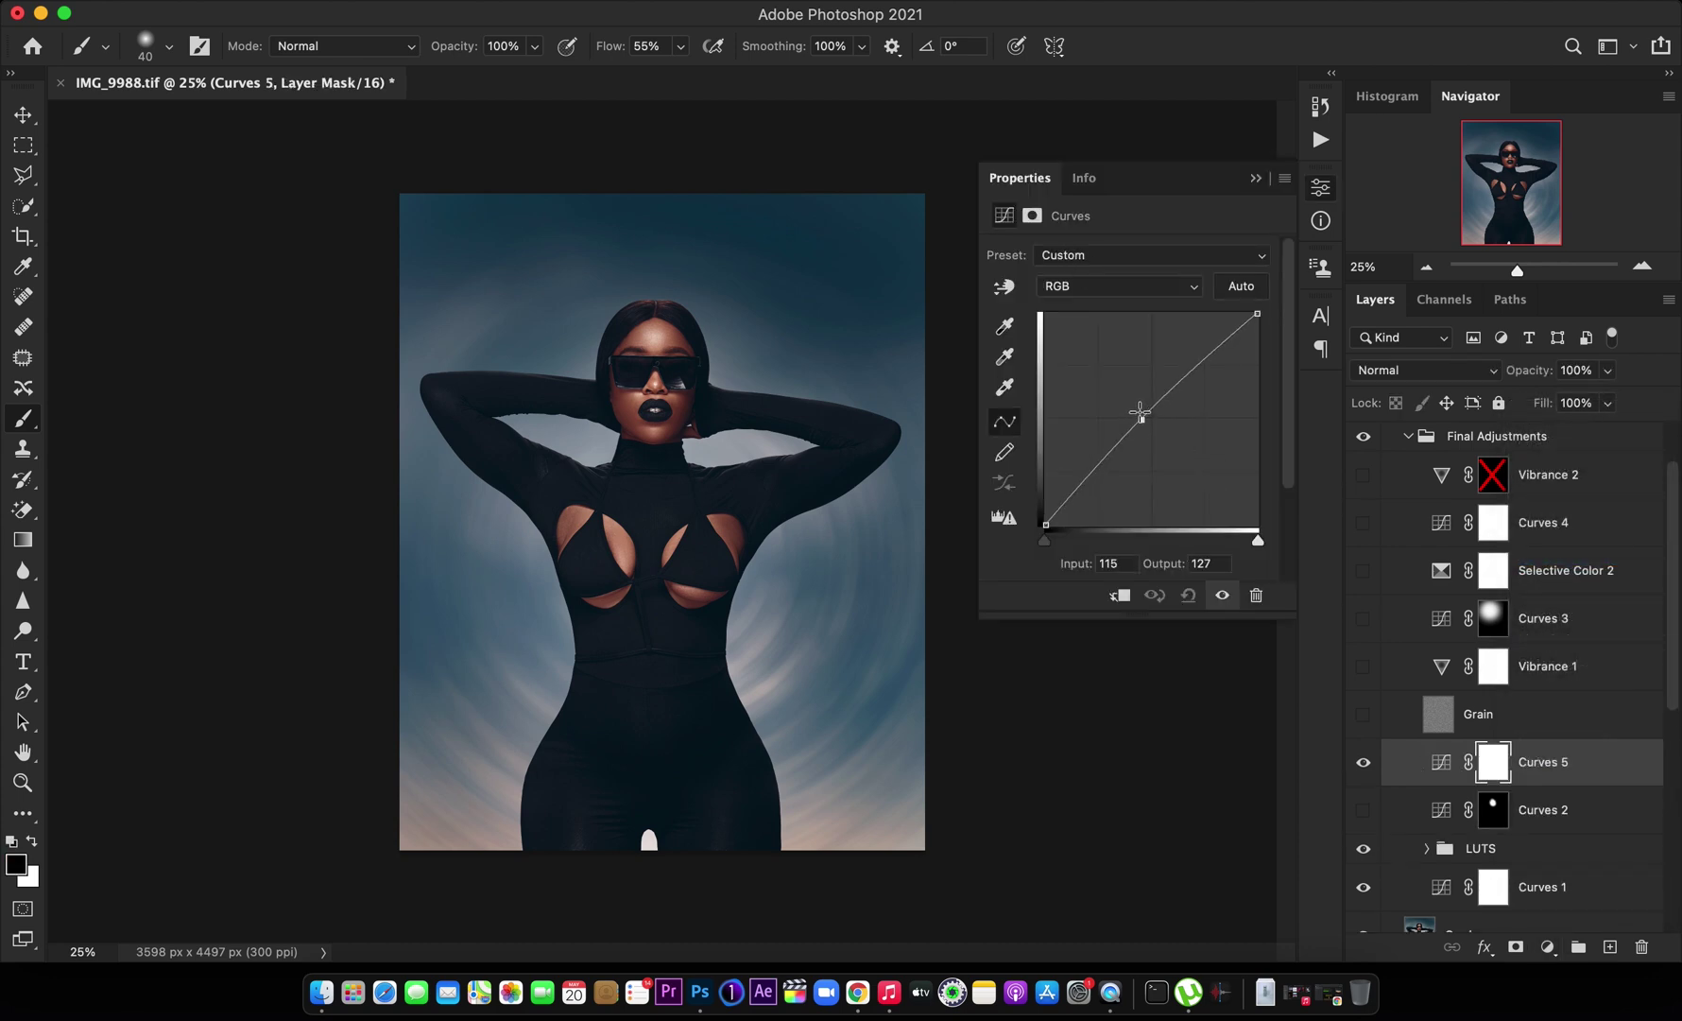
left_click_drag(1138, 410, 1136, 406)
key("Left")
key("Left")
key("Left")
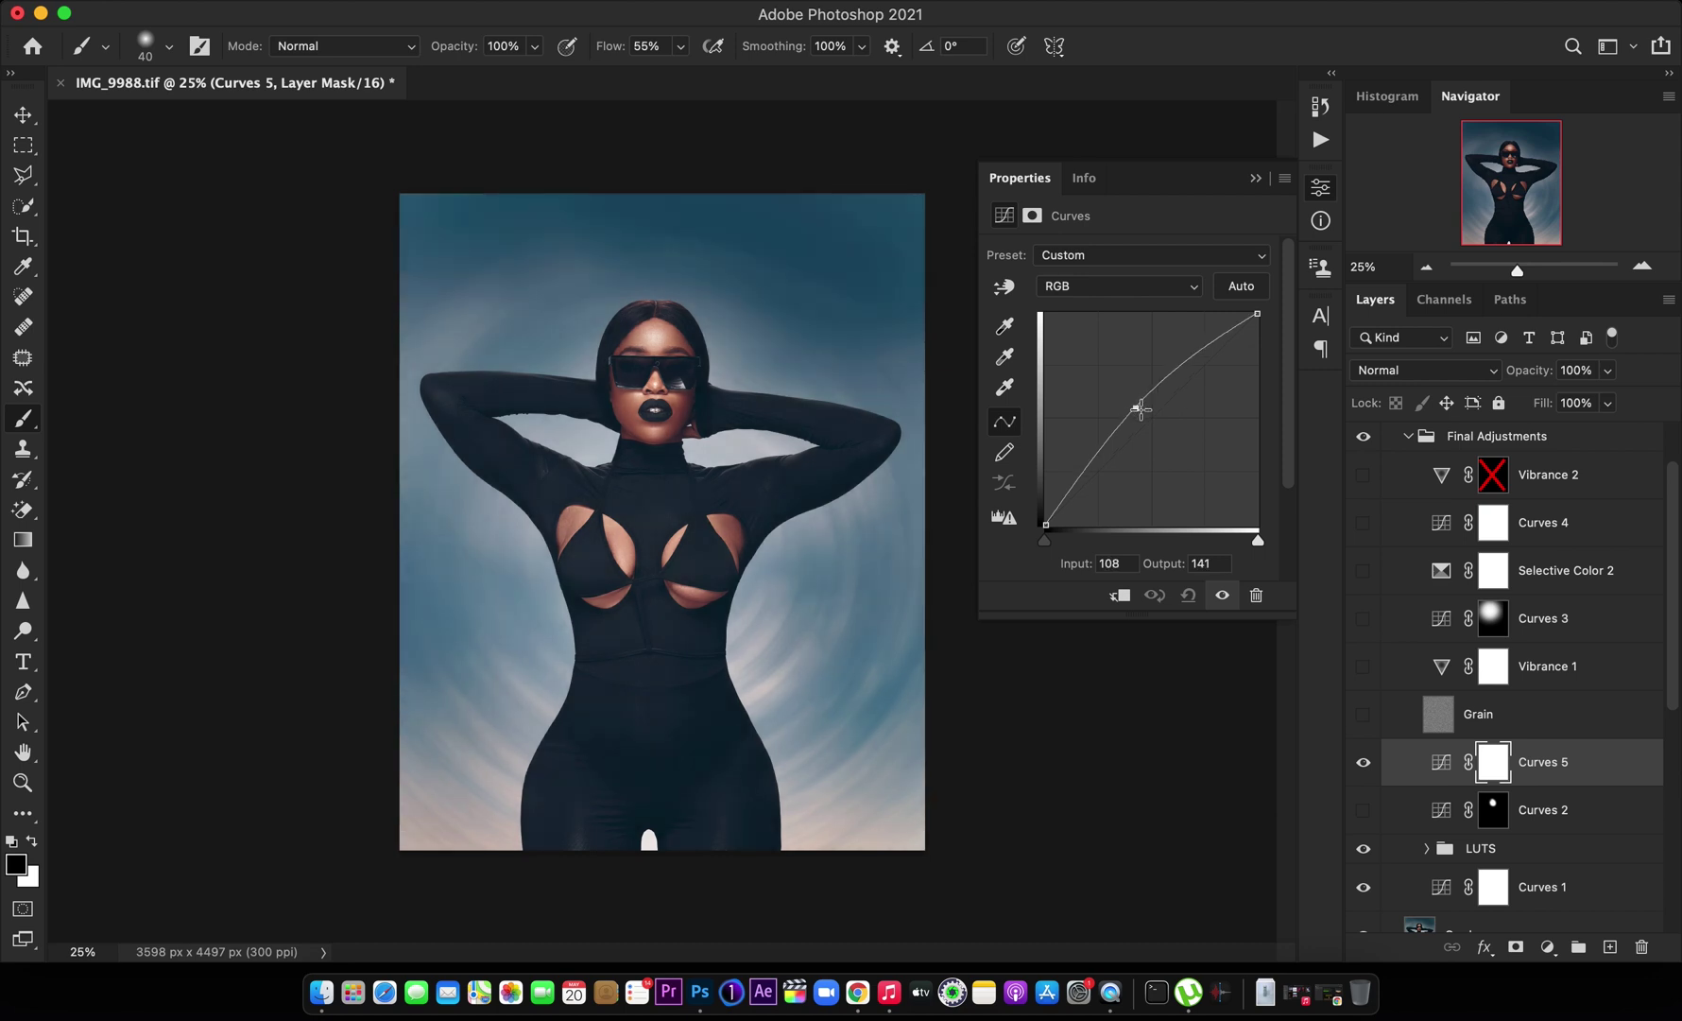
left_click_drag(1142, 412, 1145, 417)
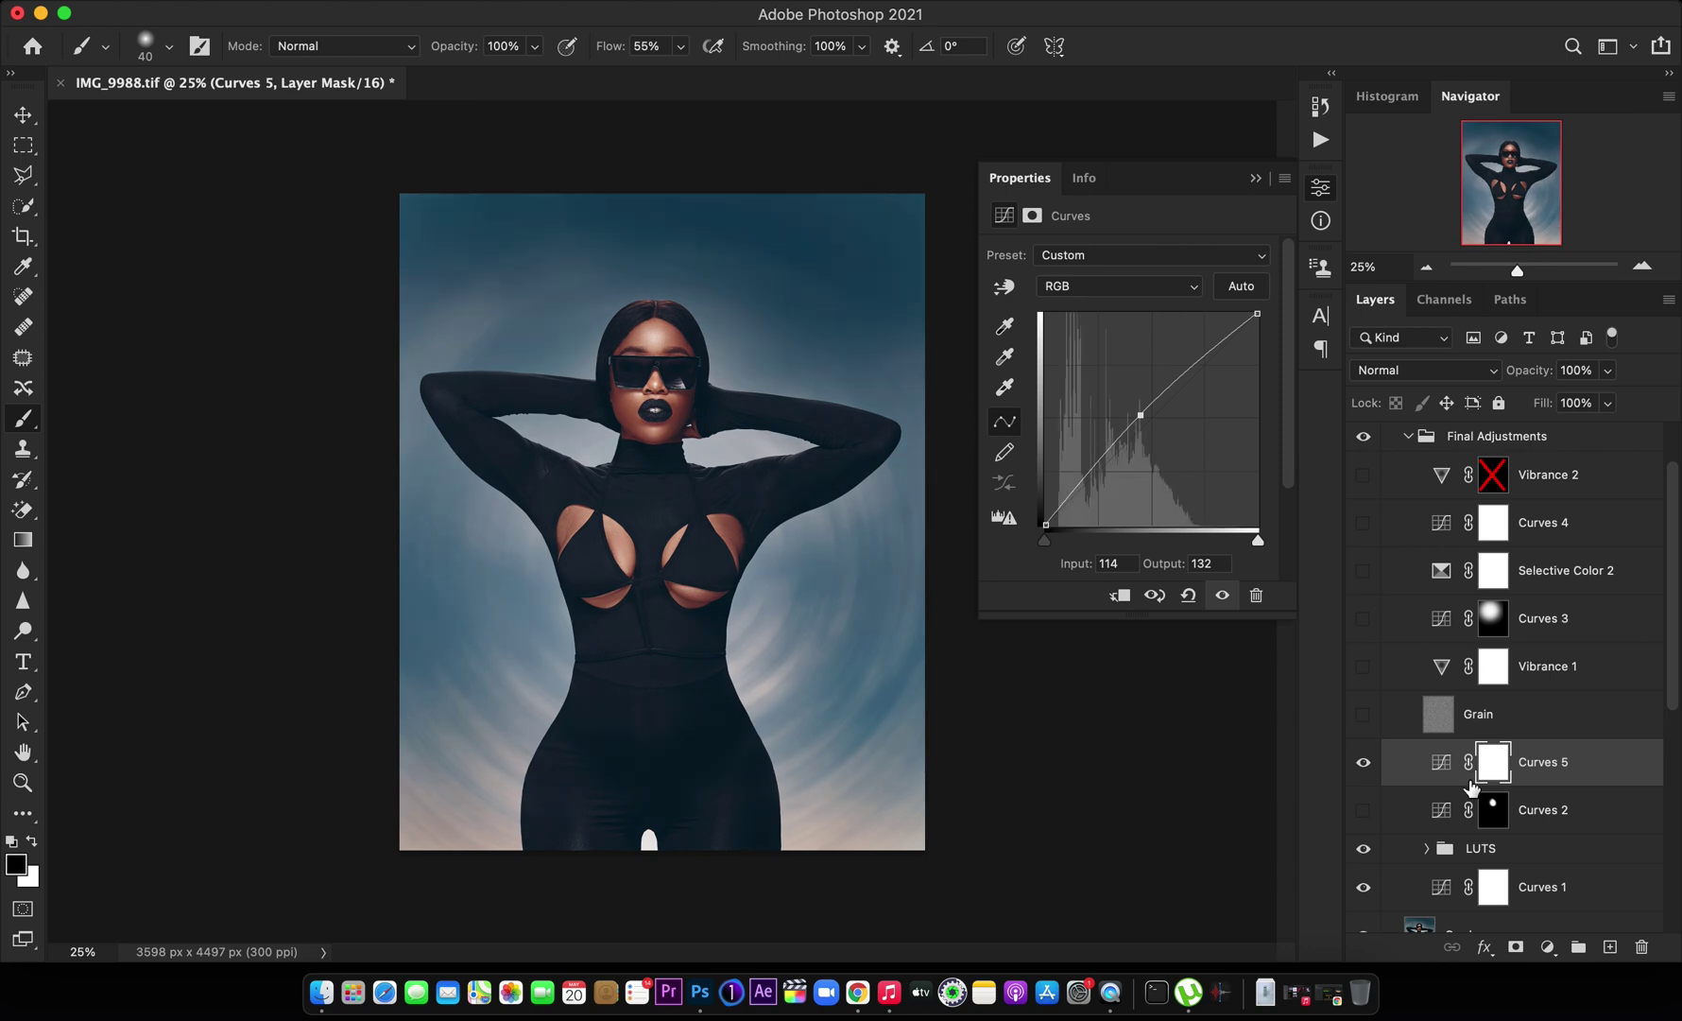
Invert the new Curves layer's mask to black, and enlarge the Brush tool to 800 px with 70% flow
key("super+i")
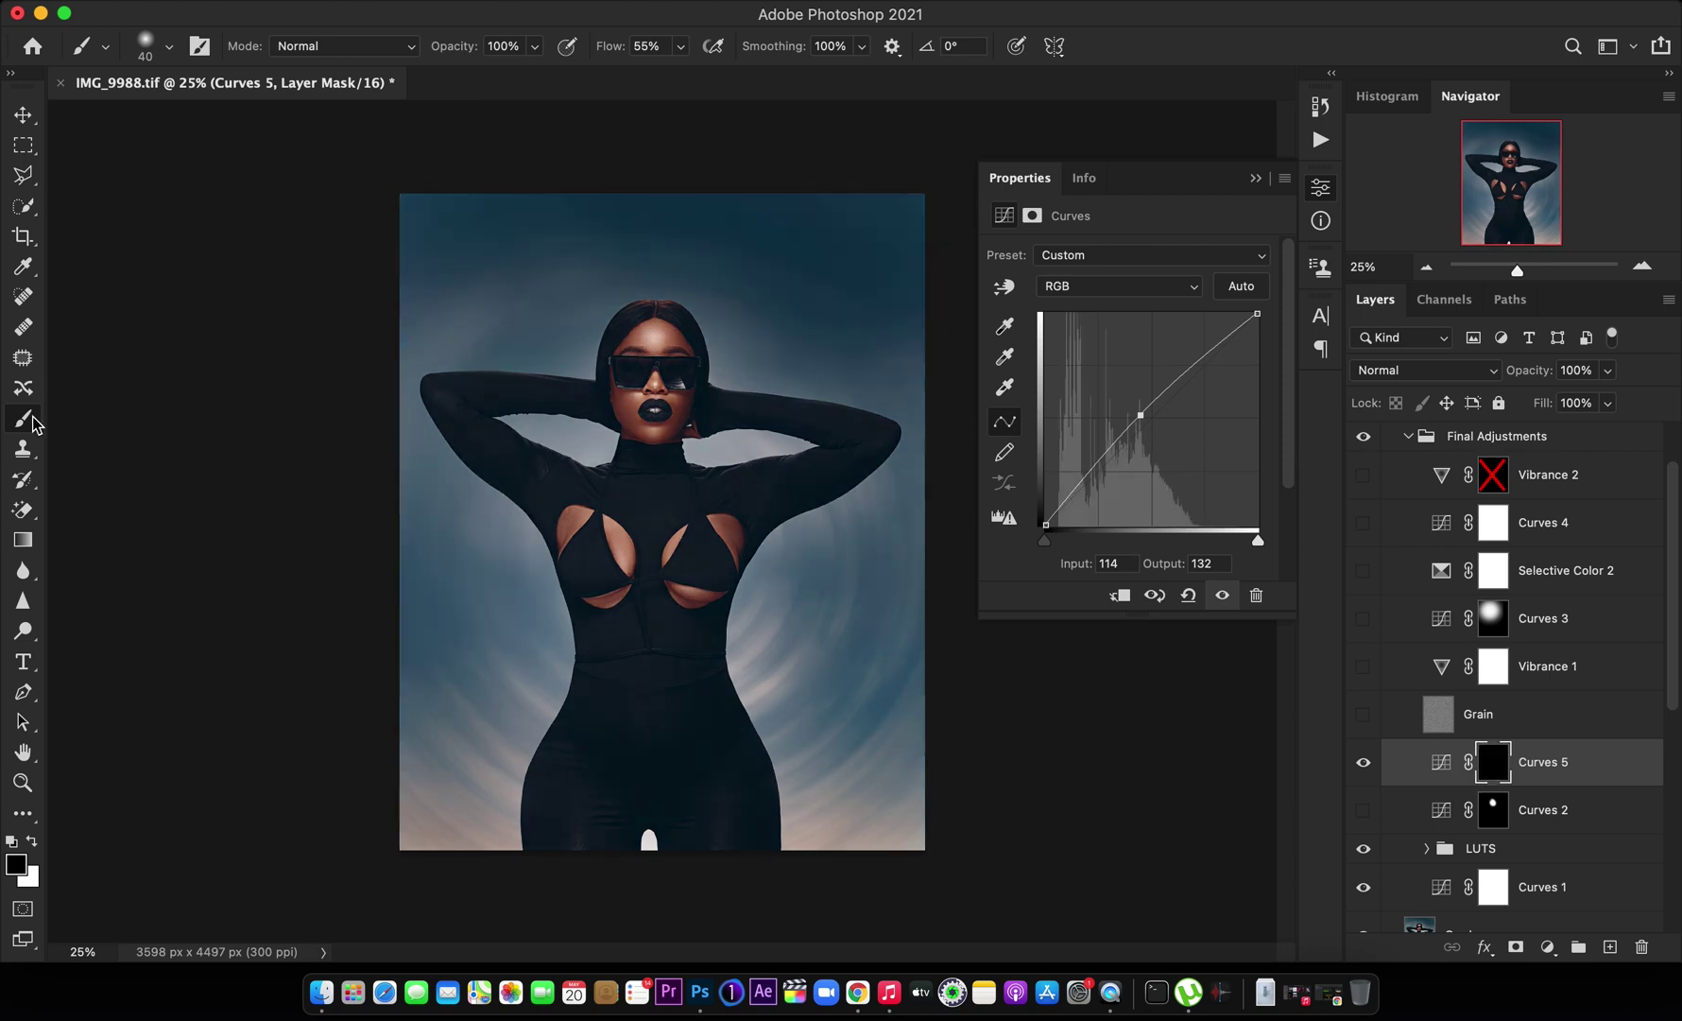
right_click(24, 418)
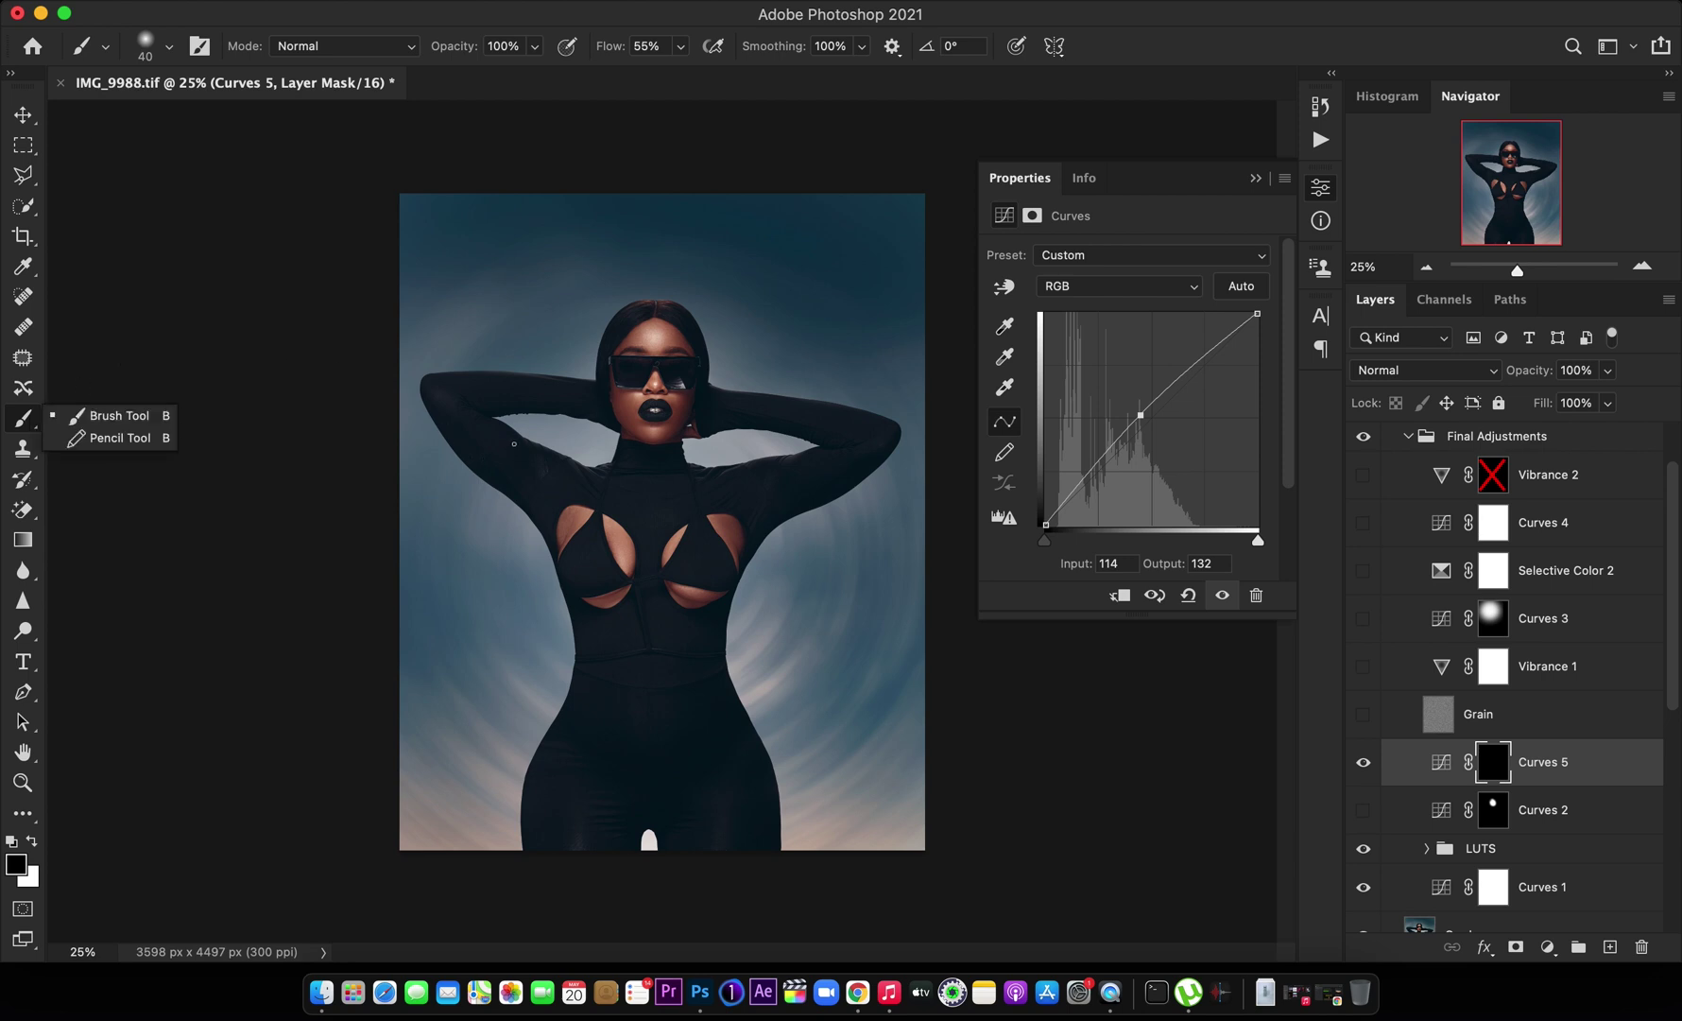
key("bracketright")
key("bracketright")
key("bracketright")
key("bracketright")
key("bracketright")
key("bracketright")
key("bracketright")
key("bracketright")
key("bracketright")
key("bracketright")
key("bracketright")
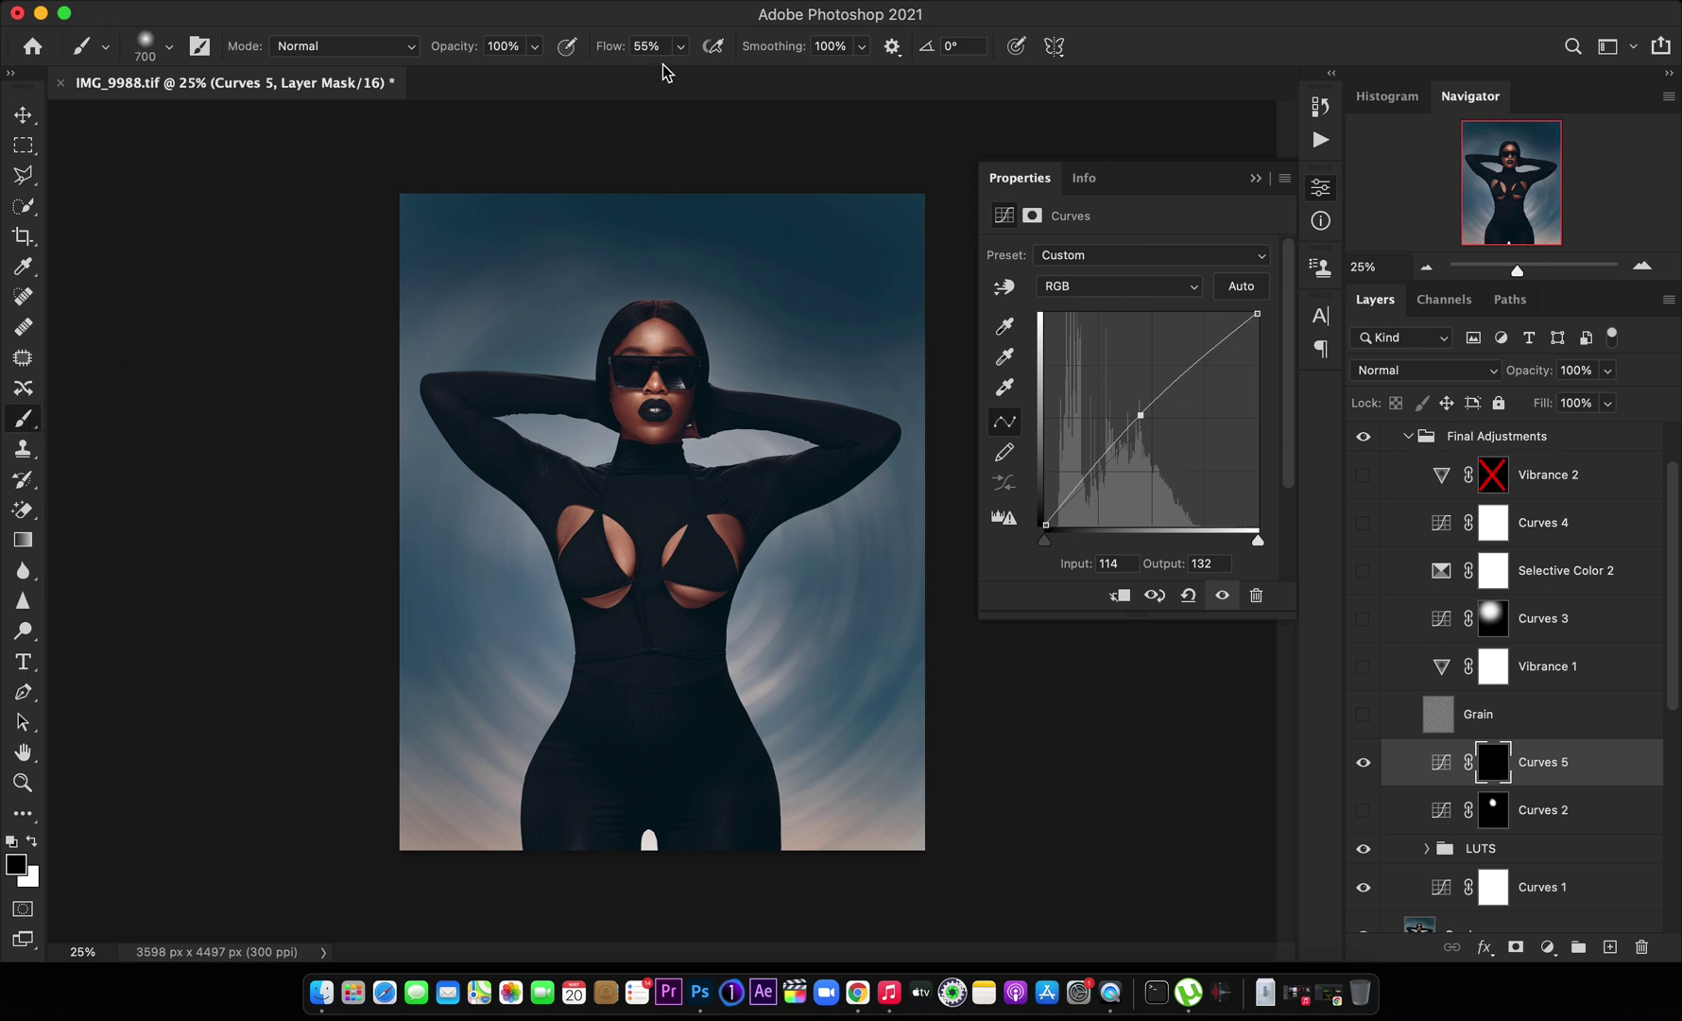
left_click(652, 45)
type("70")
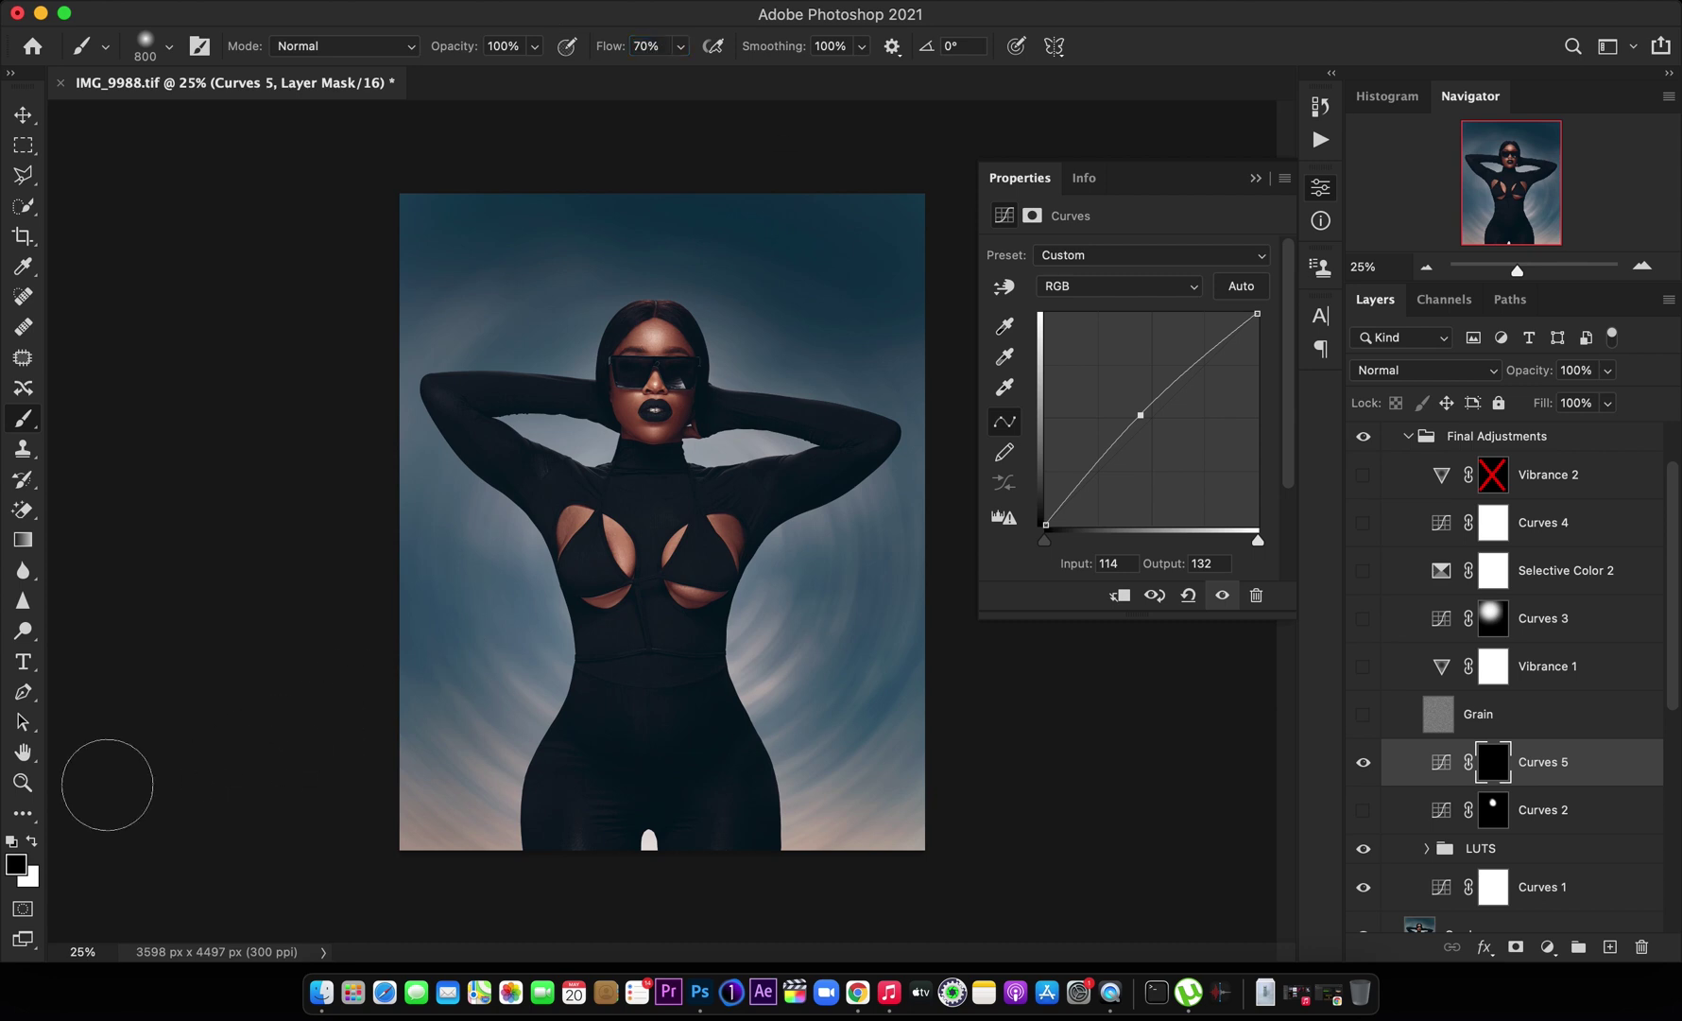
Paint white over the face on the new Curves layer's mask with a 600 px brush, and compare the image without that layer
left_click(33, 841)
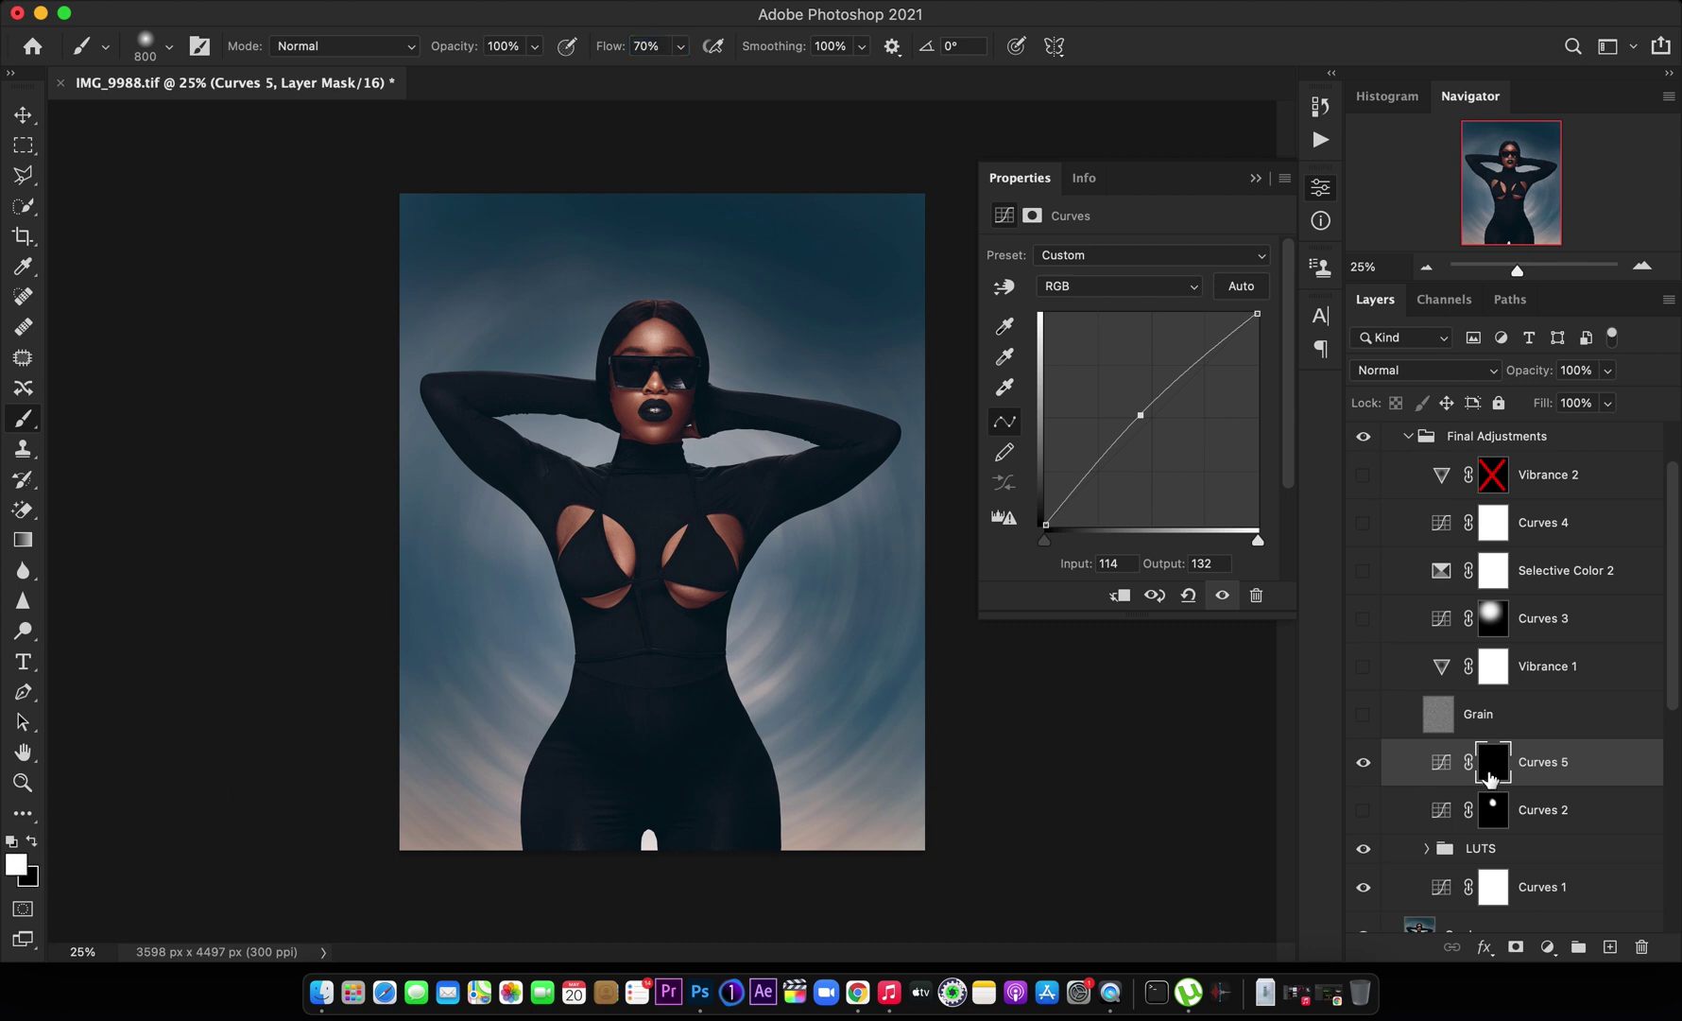
key("bracketleft")
key("bracketleft")
left_click_drag(661, 390, 659, 395)
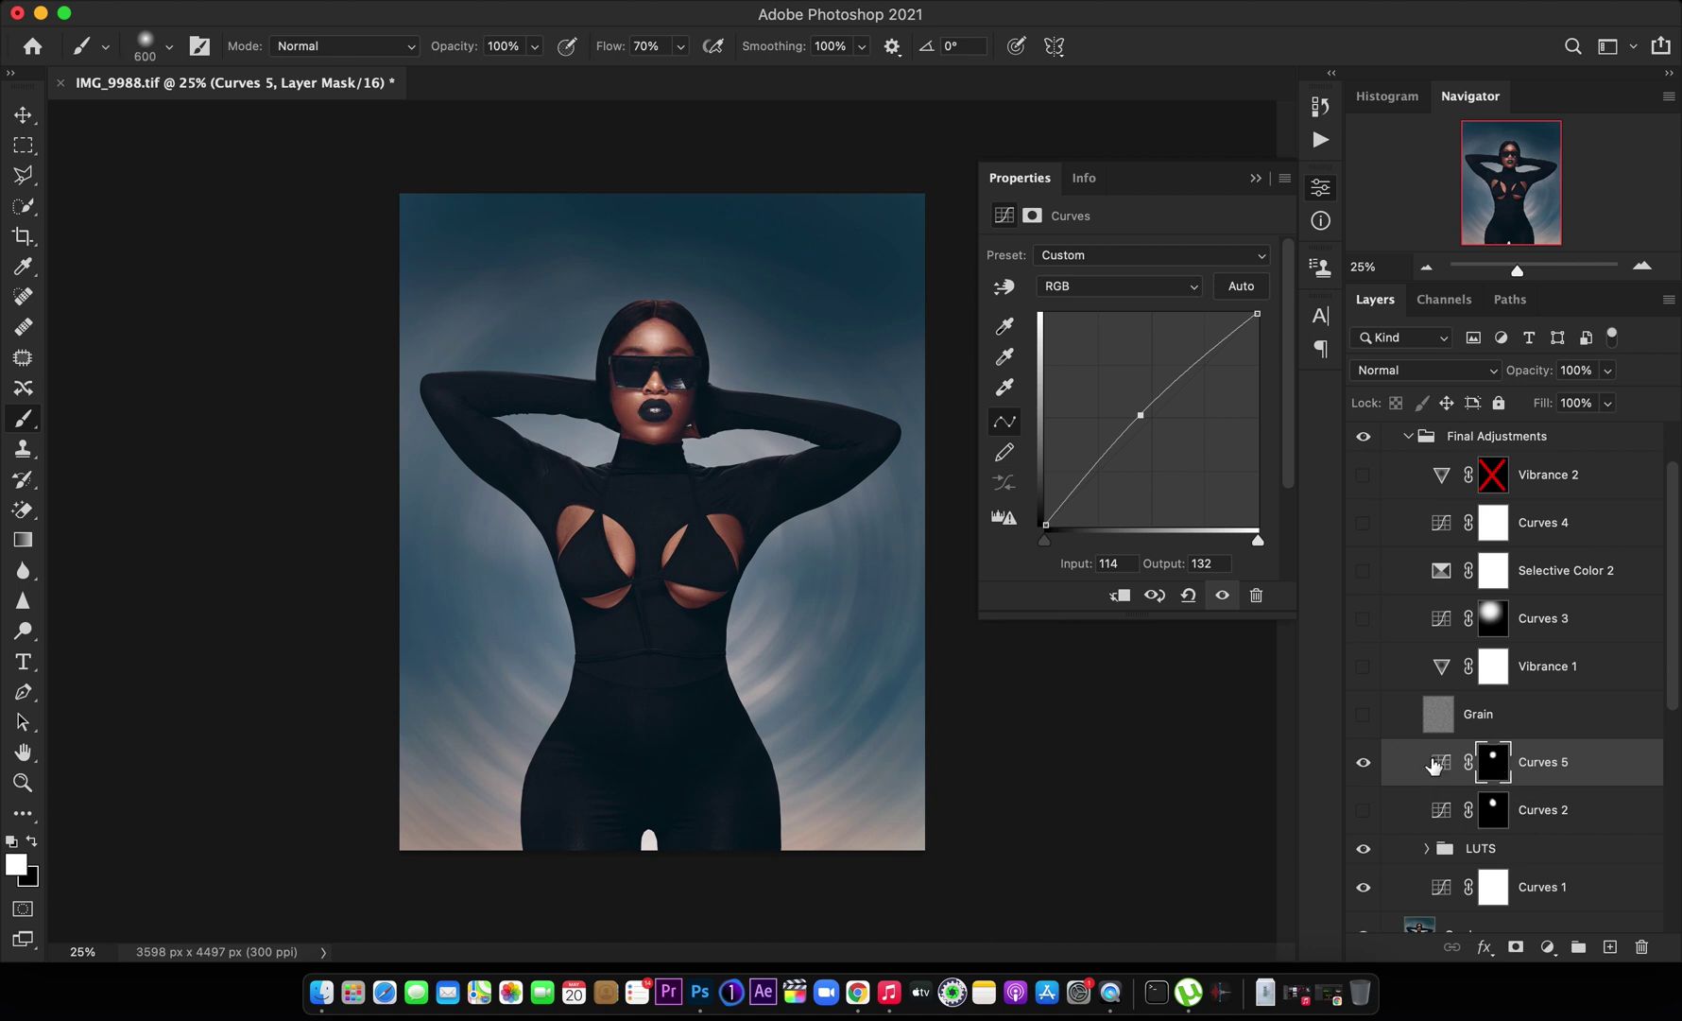
left_click(1365, 763)
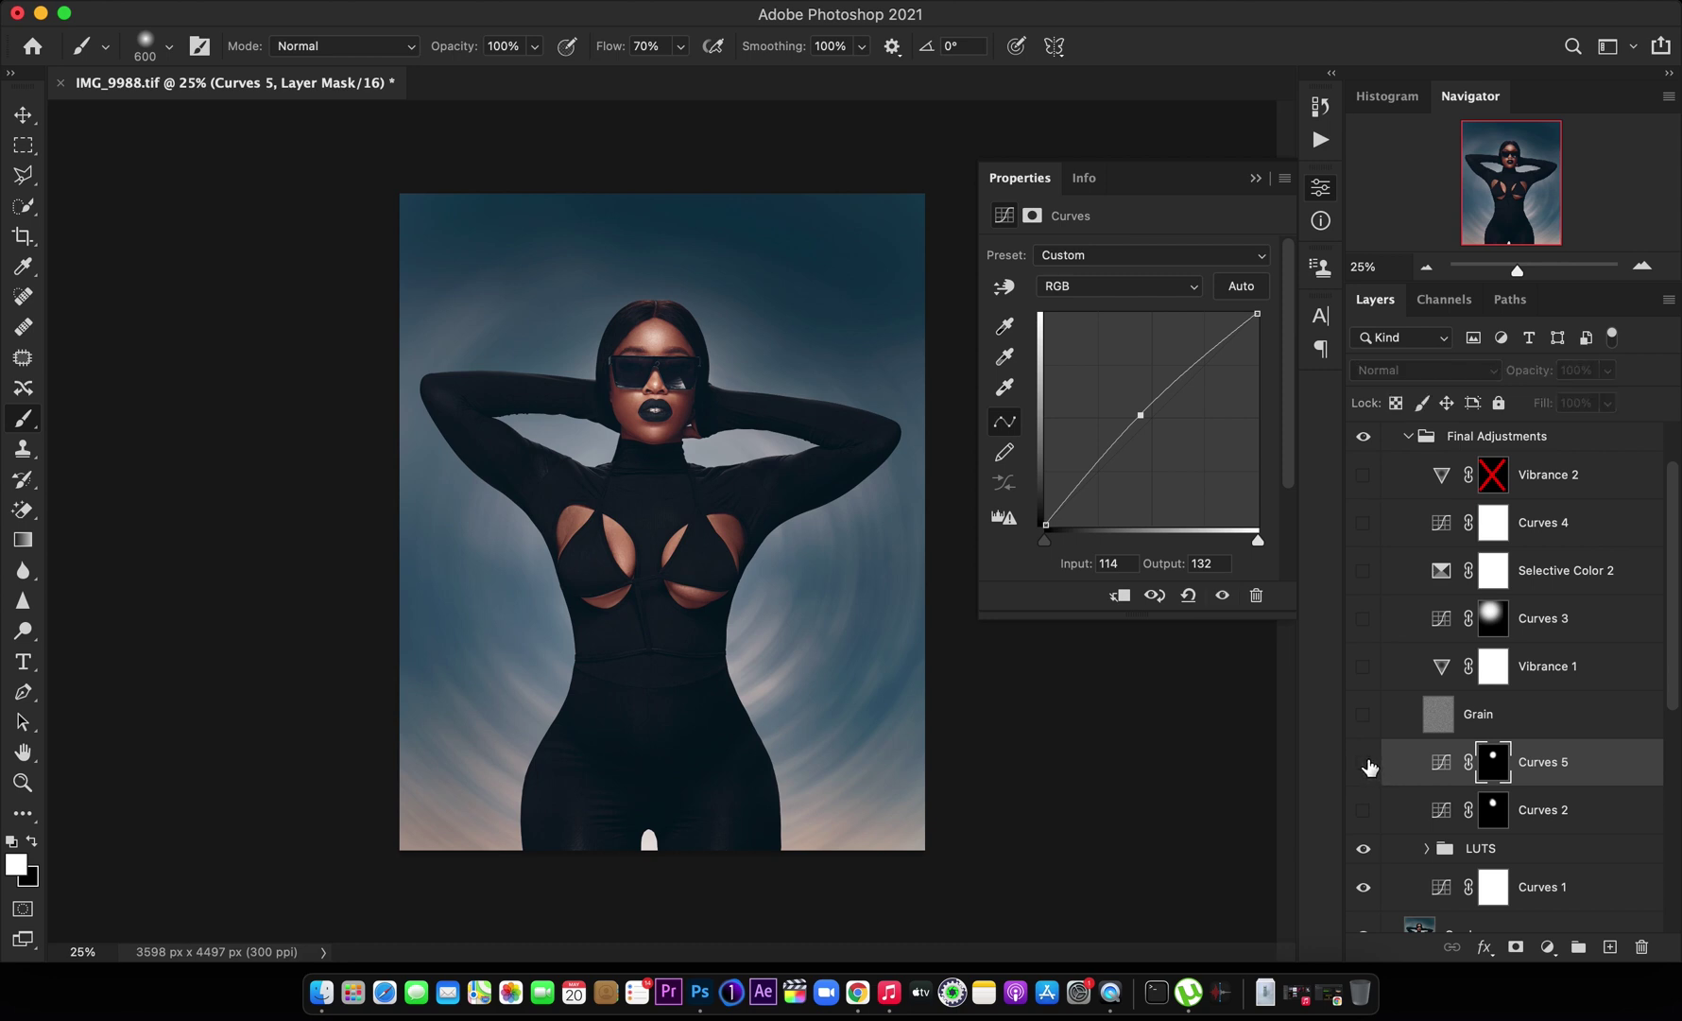
left_click(1364, 762)
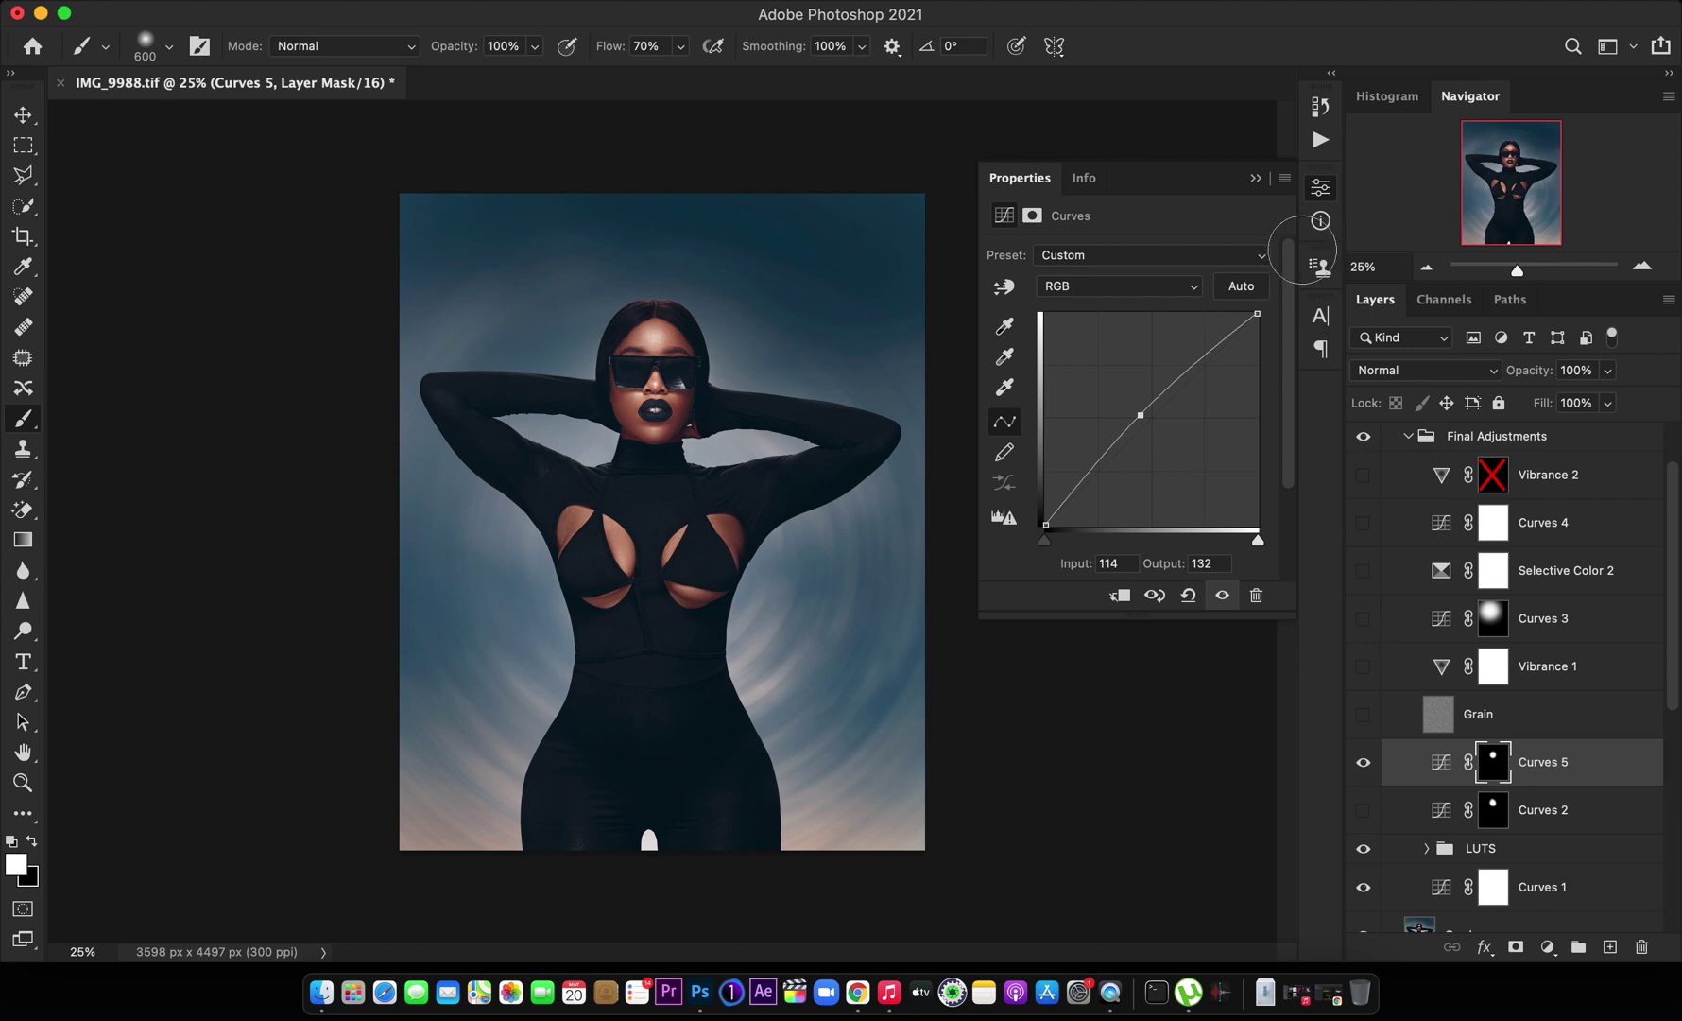
left_click(1321, 187)
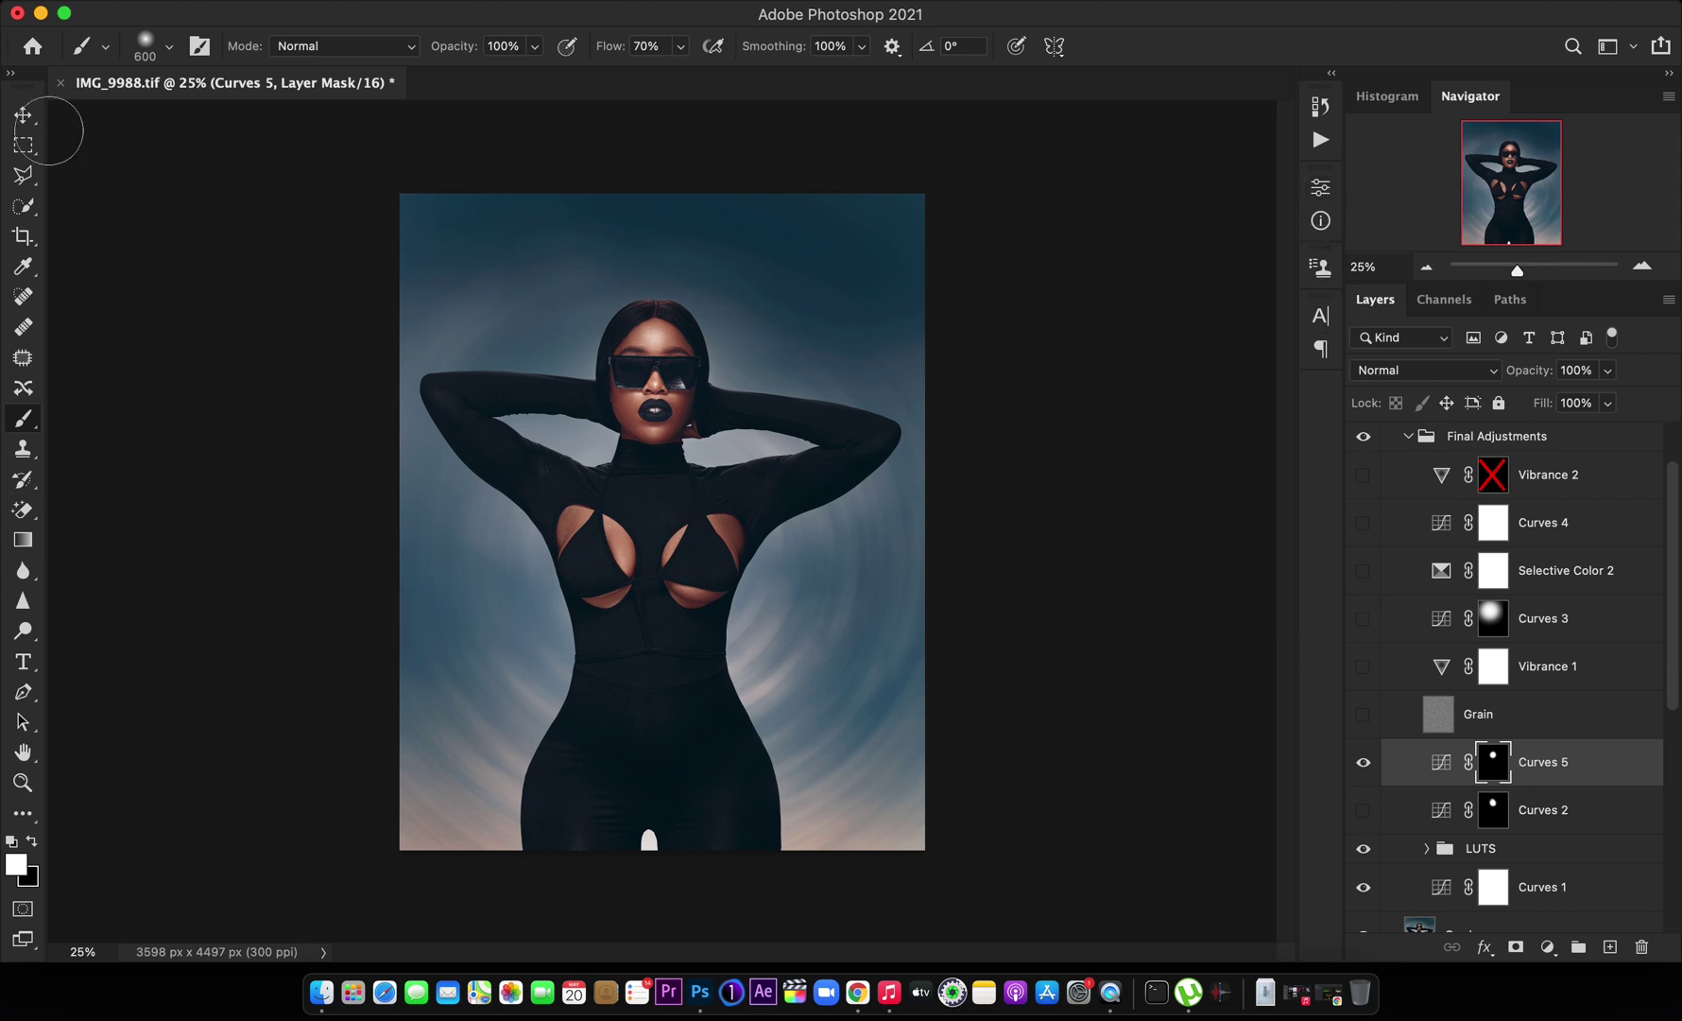
Switch to the Move tool, show and select the Grain layer, and inspect the grain texture up close
left_click(22, 114)
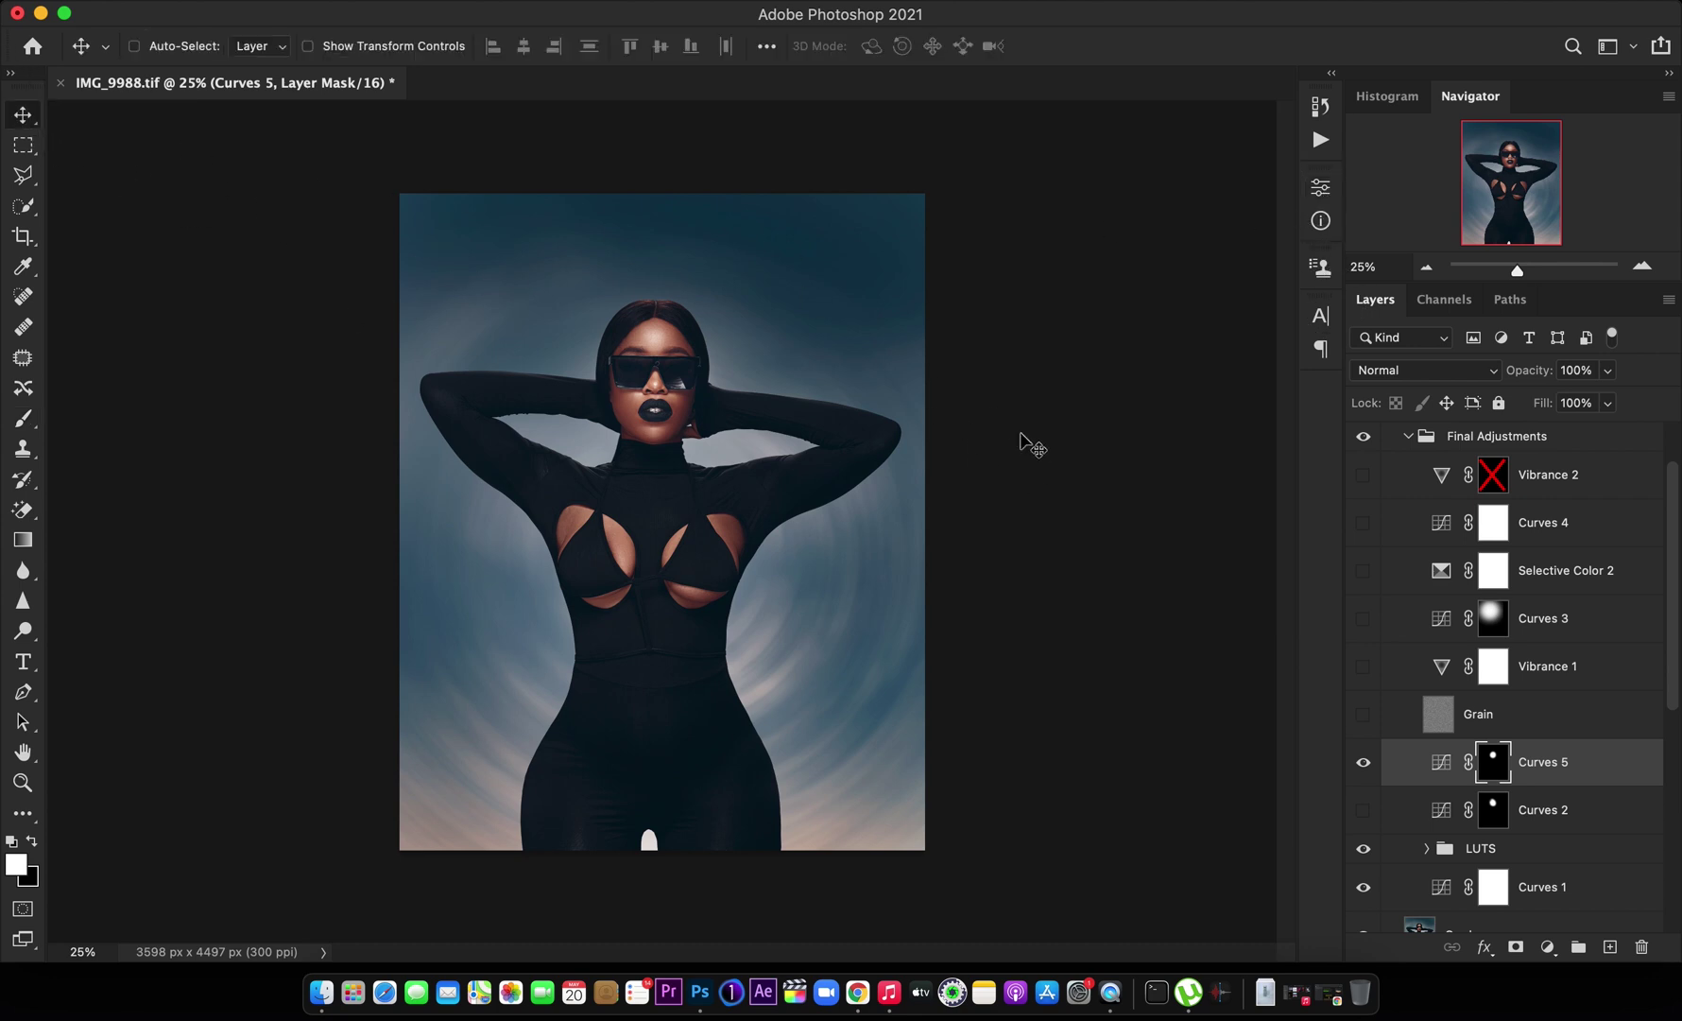
left_click(1364, 717)
left_click(1492, 722)
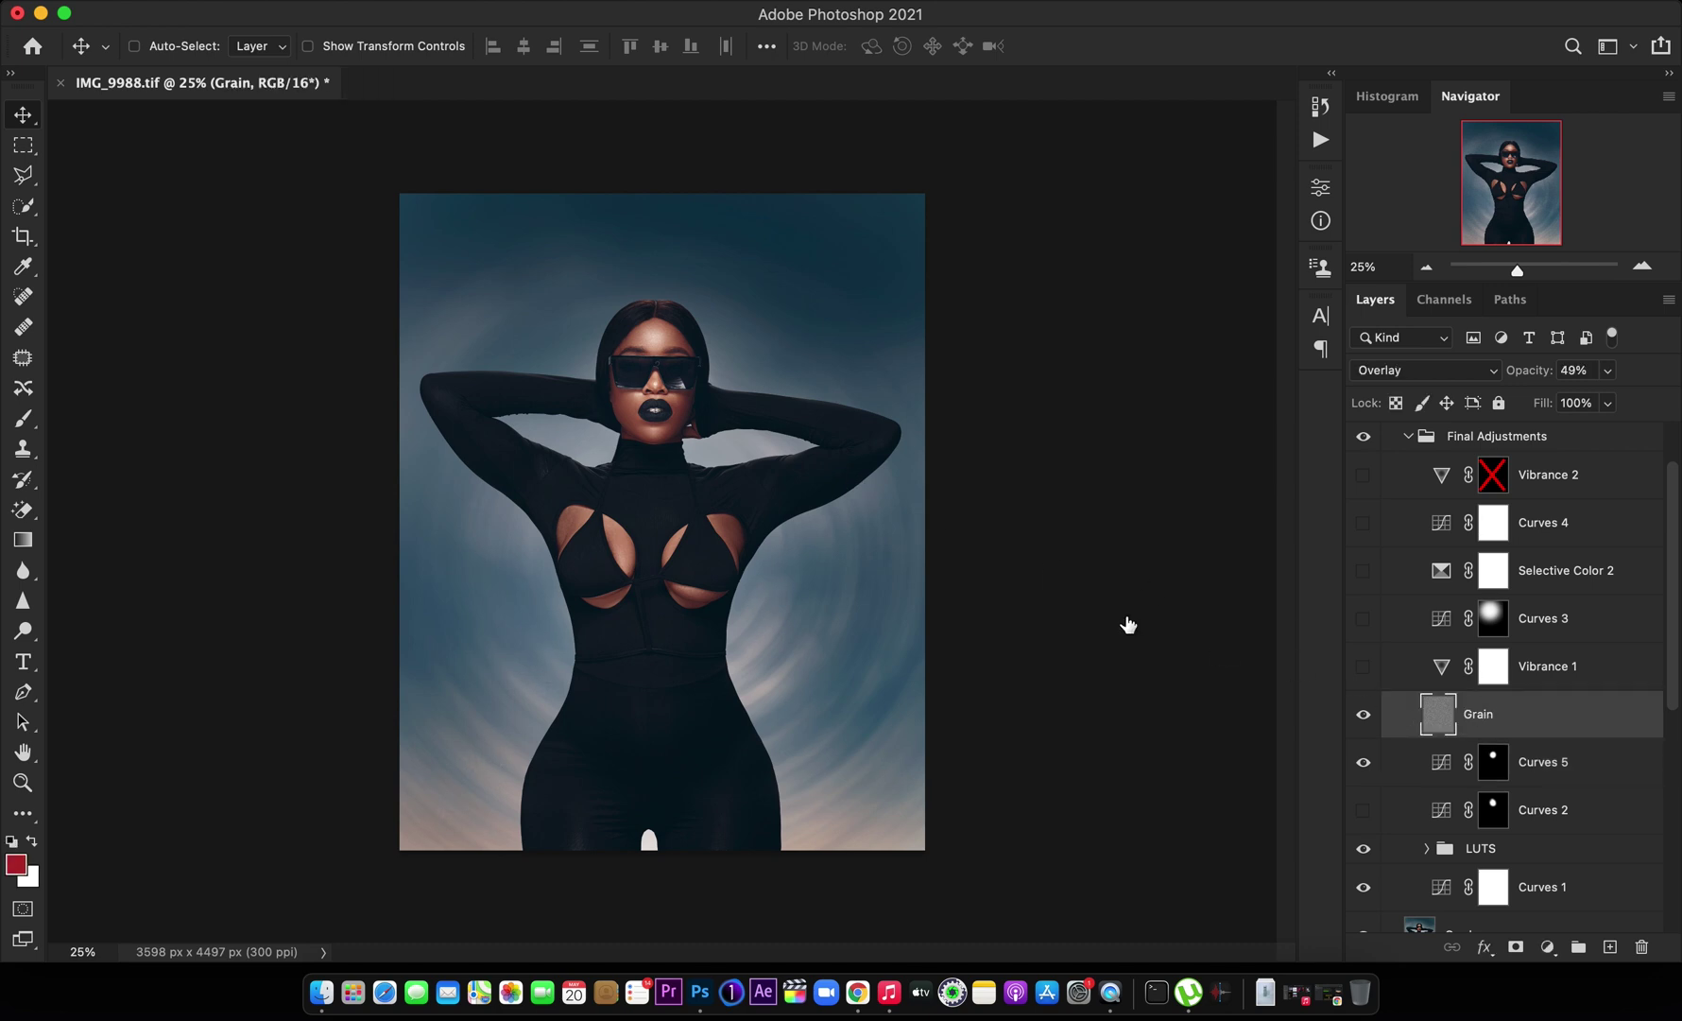
key("super+equal")
key("super+equal")
key("super+equal")
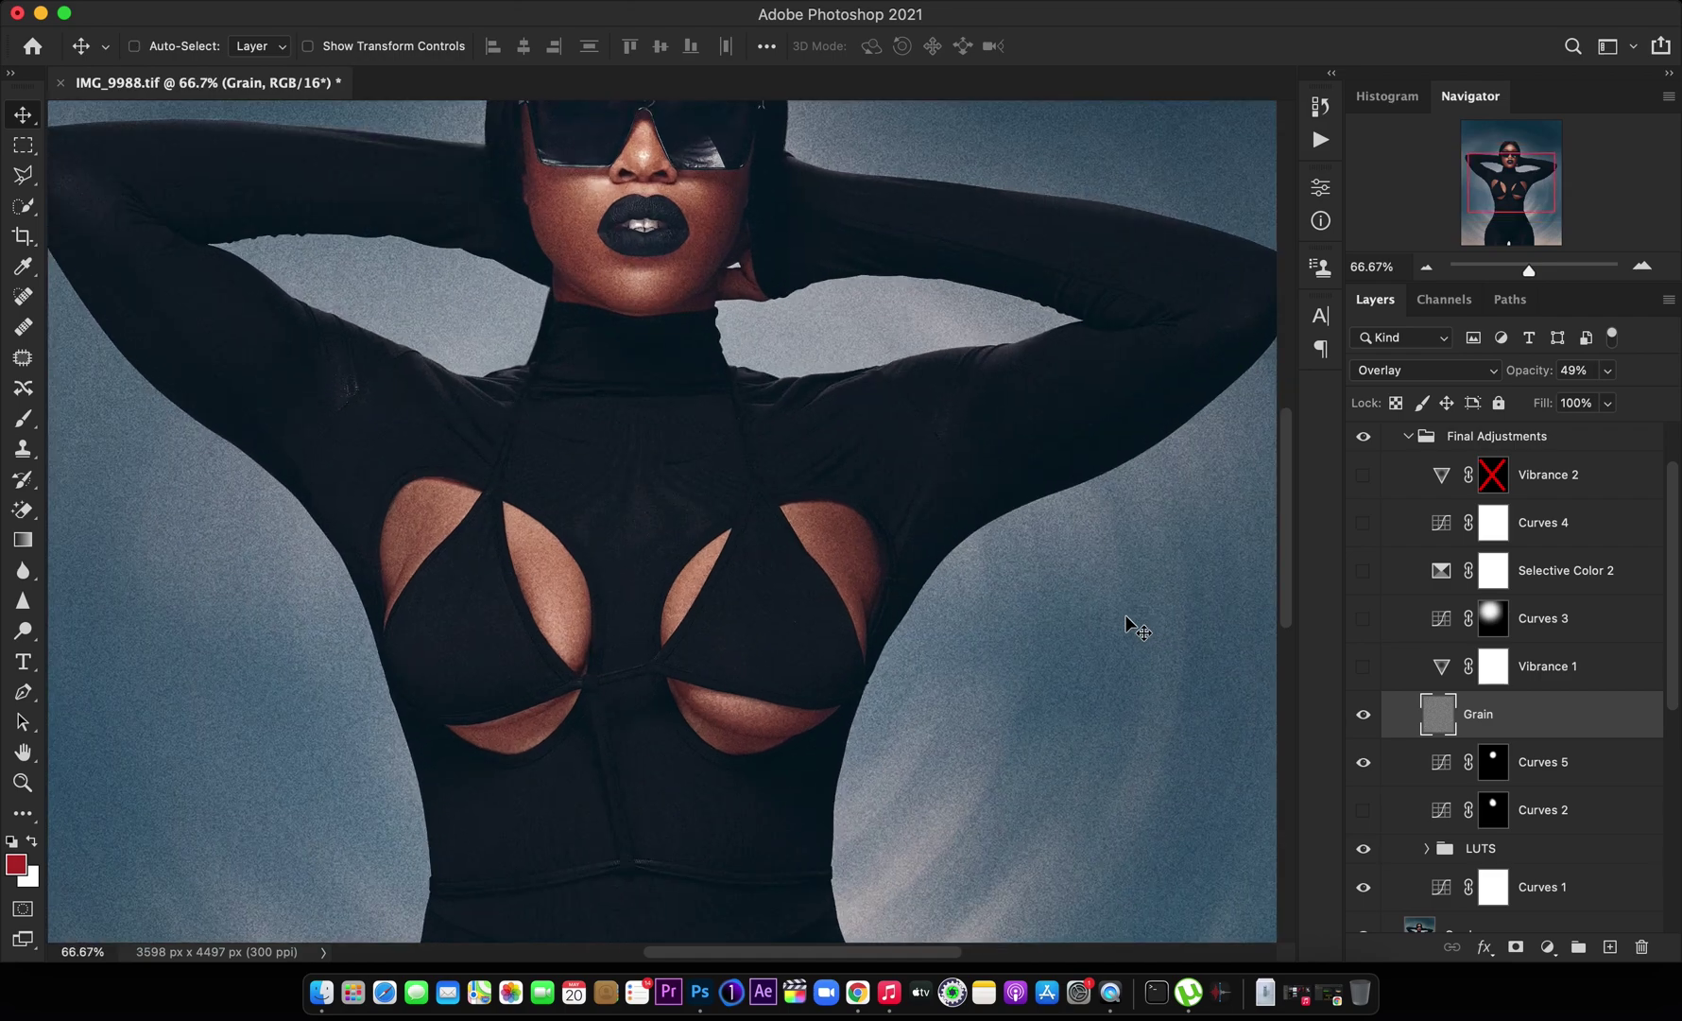
scroll(1134, 625, "up", 4)
key("super+minus")
key("super+minus")
key("super+minus")
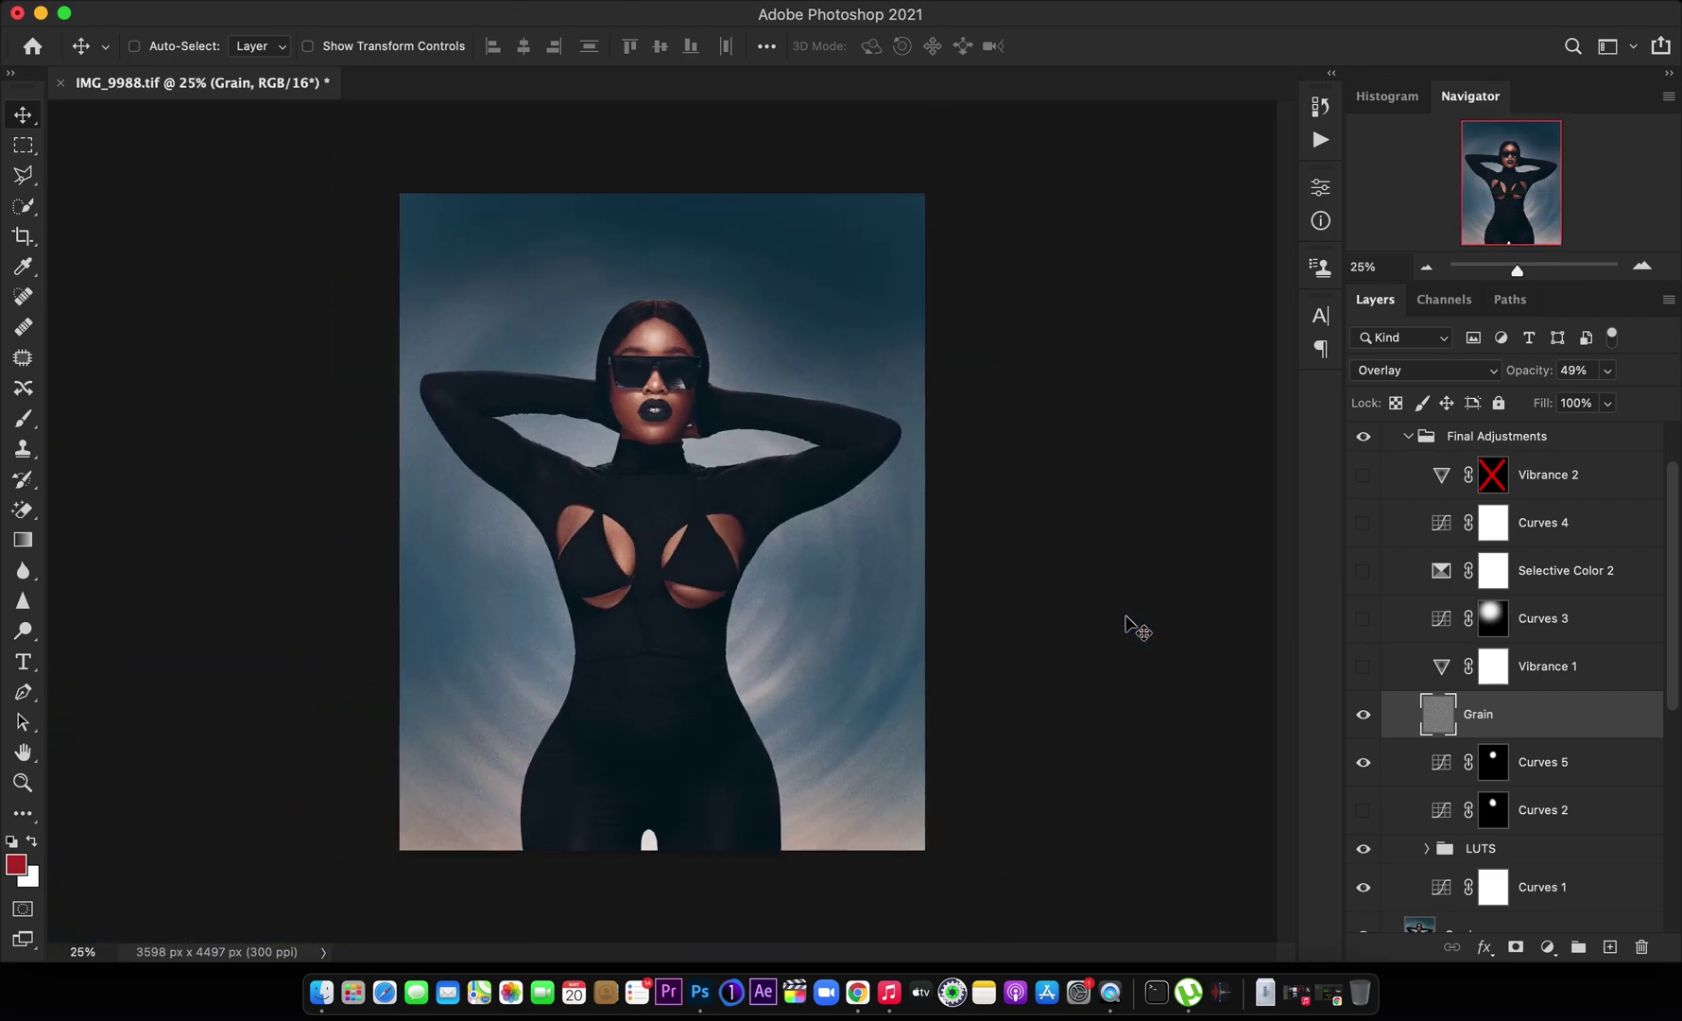
key("super+equal")
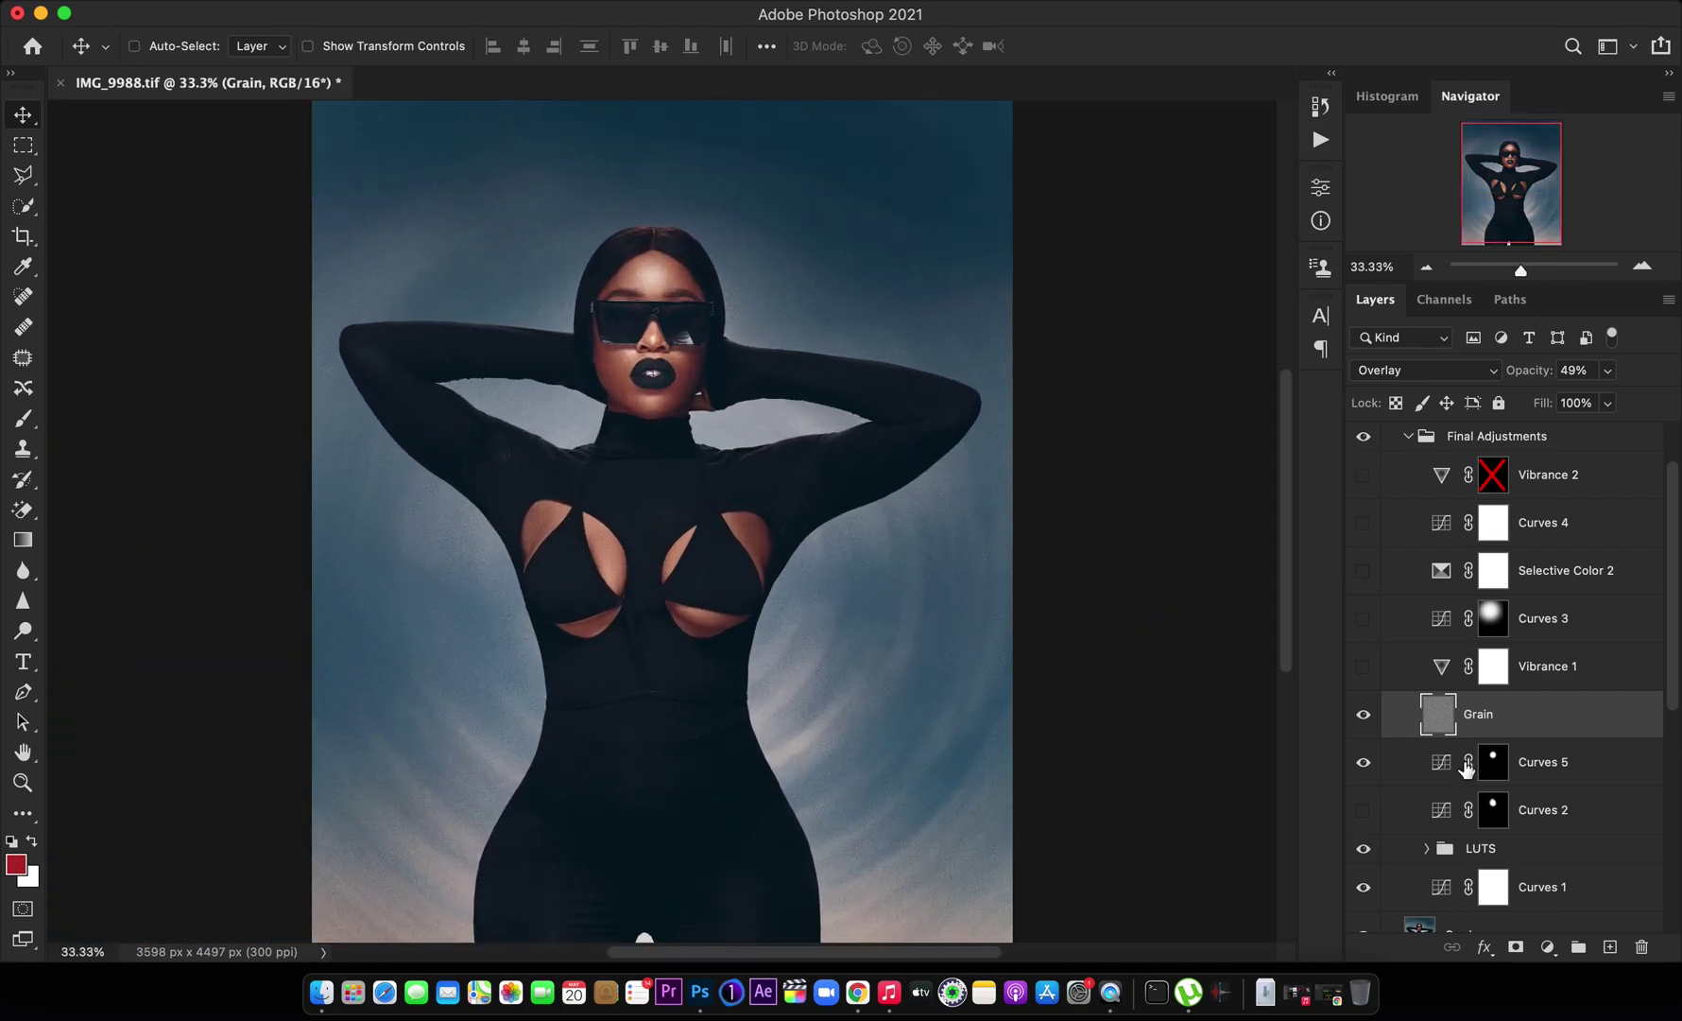
Show the Vibrance 1, Curves 3 and Selective Color 2 adjustment layers
left_click(1363, 669)
left_click(1547, 672)
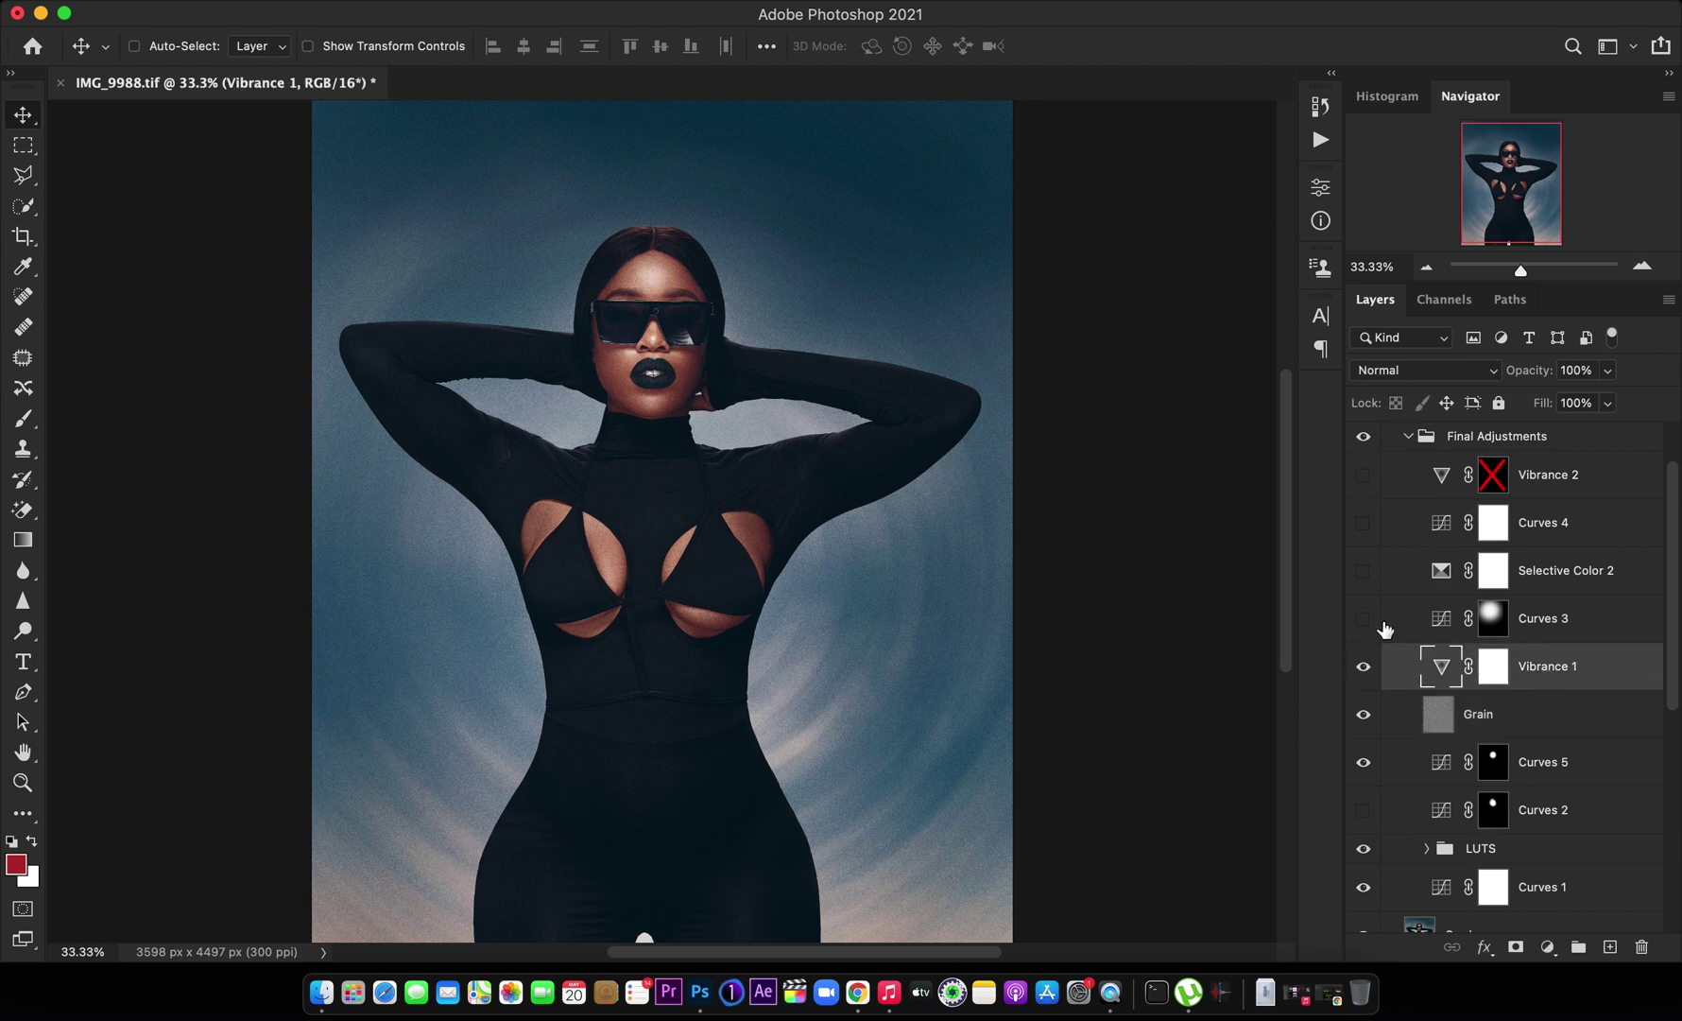
left_click(716, 407)
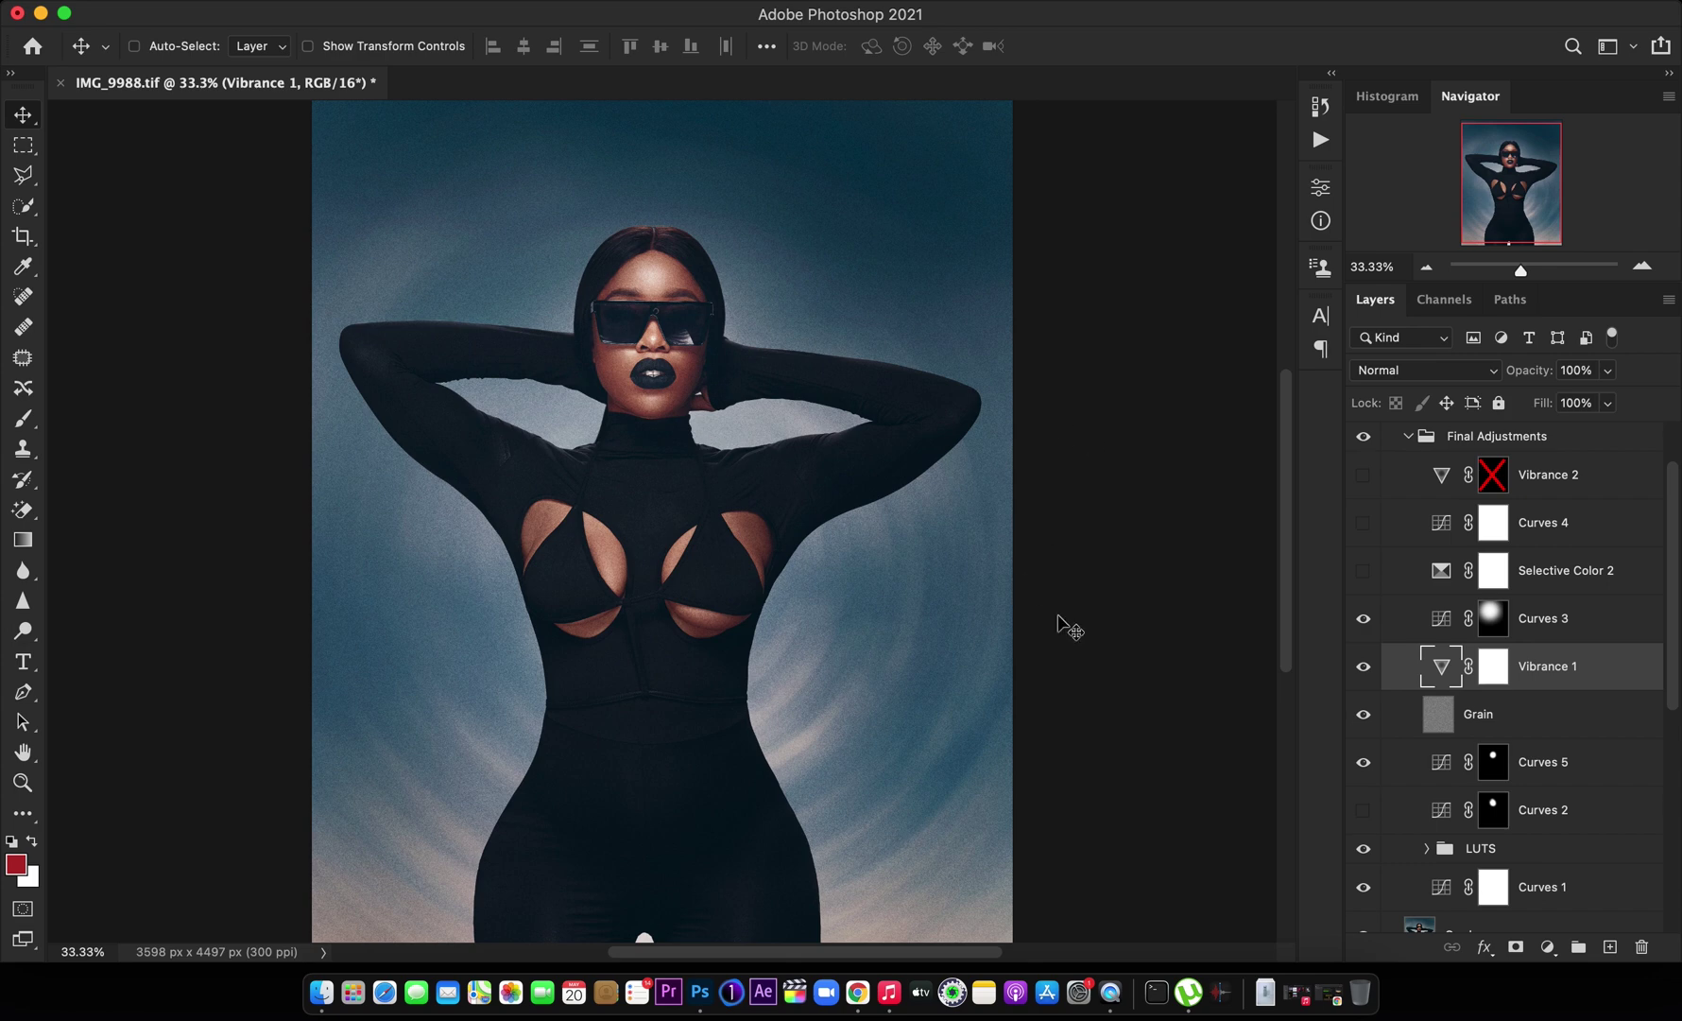
left_click(1580, 581)
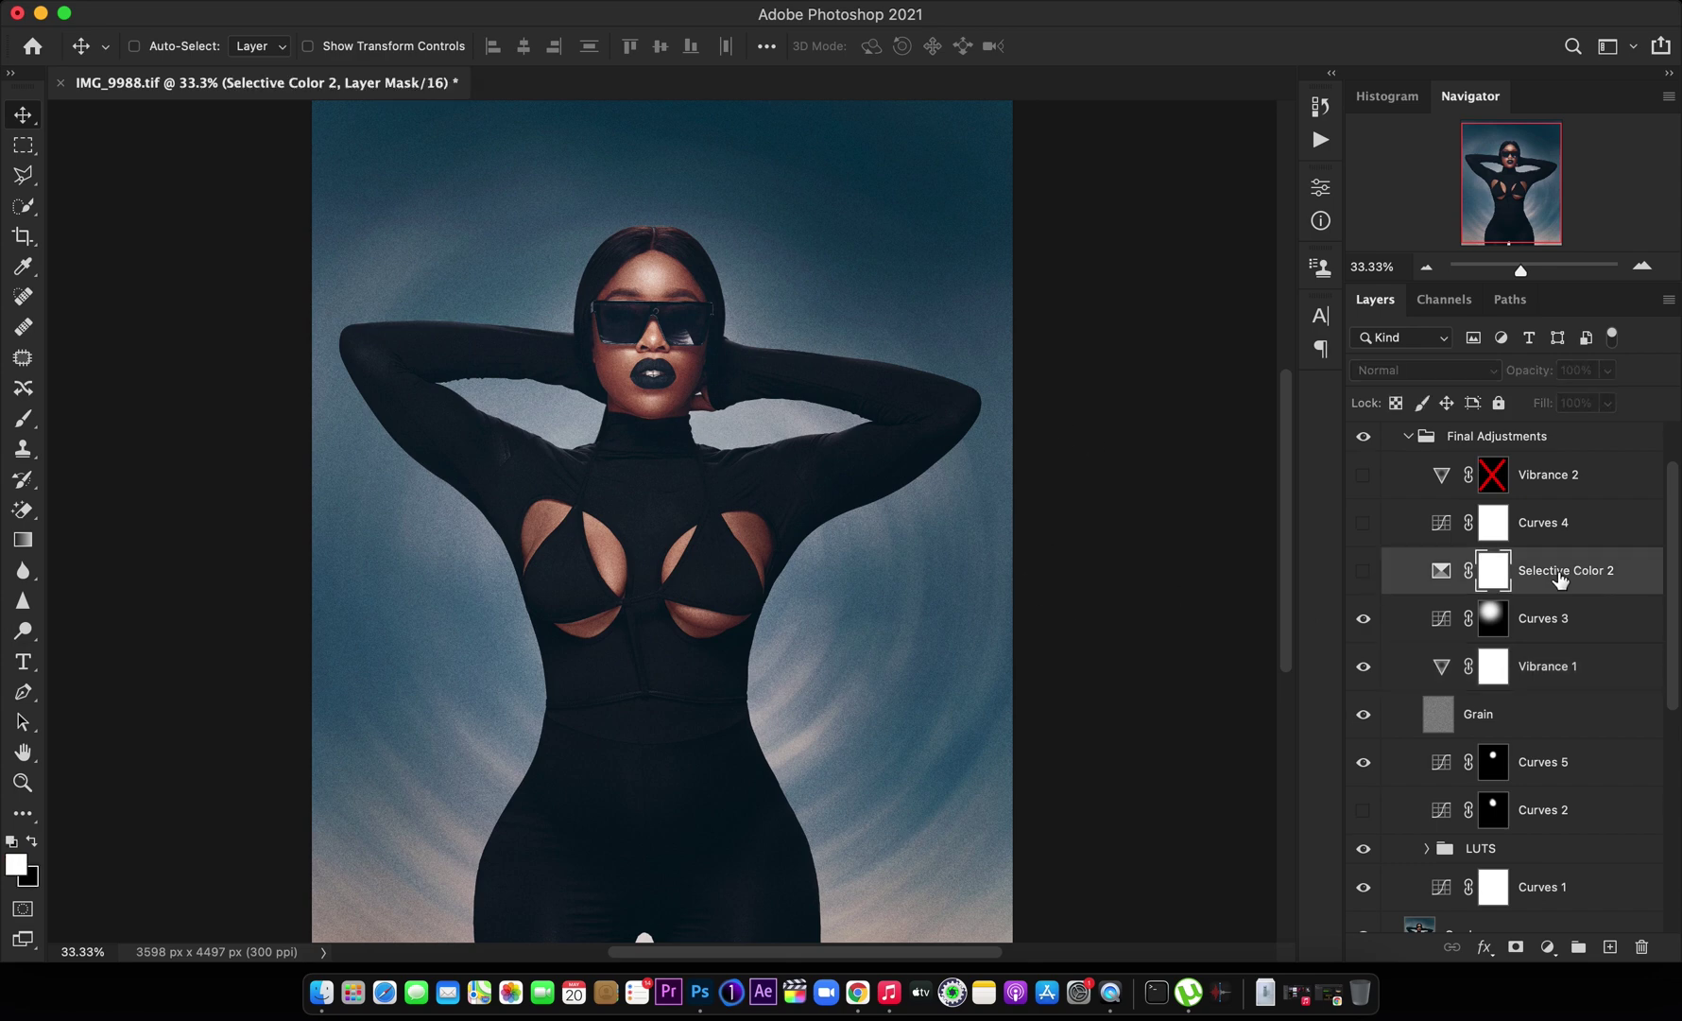
left_click(1363, 584)
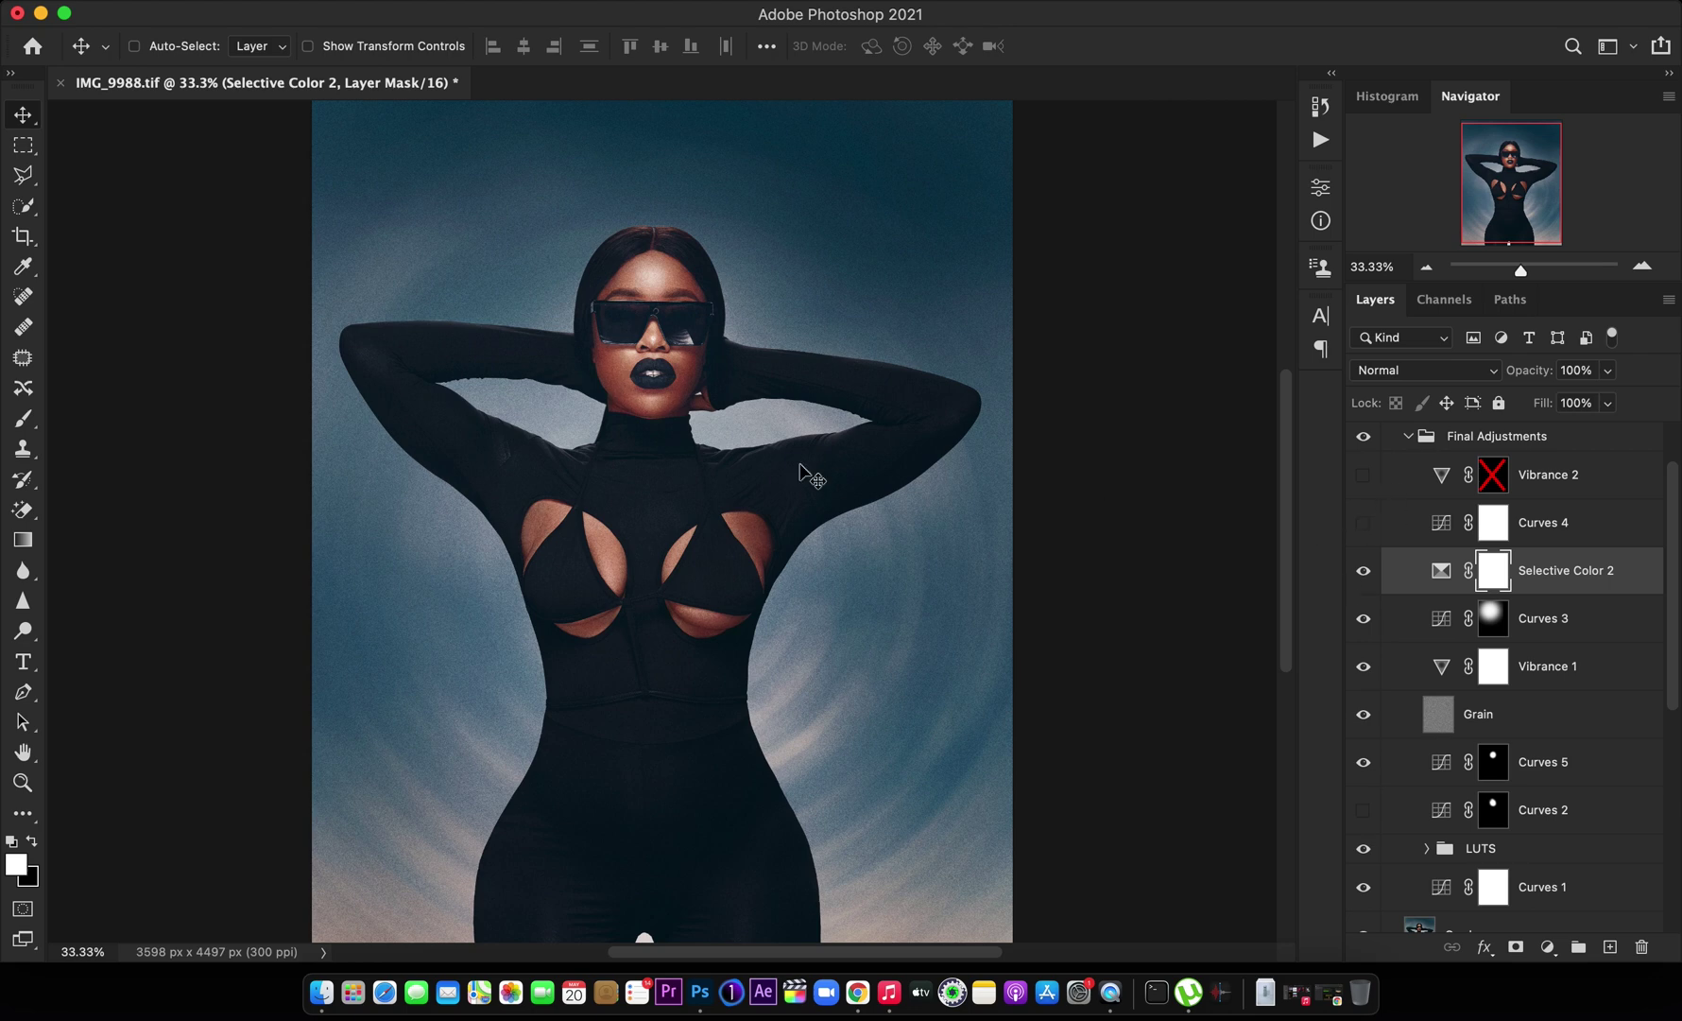
Review the Selective Color 2 layer's Reds settings and available color ranges against the skin tones
key("super+equal")
key("super+equal")
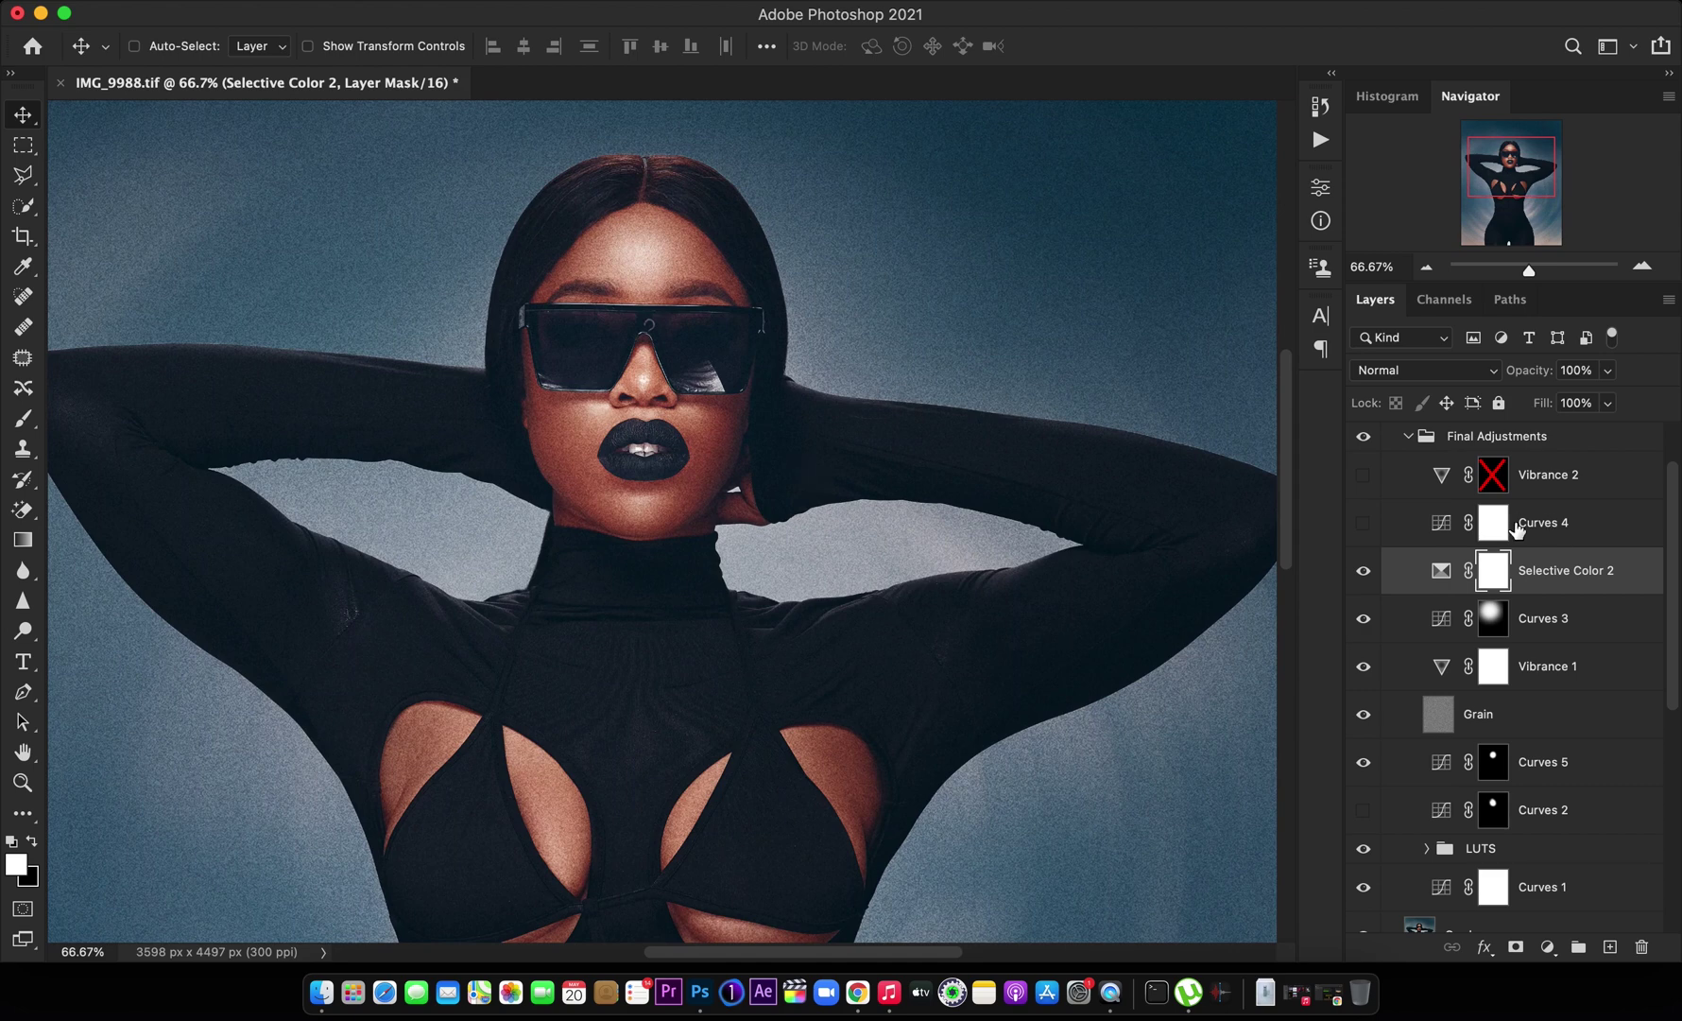
left_click(1441, 571)
double_click(1441, 571)
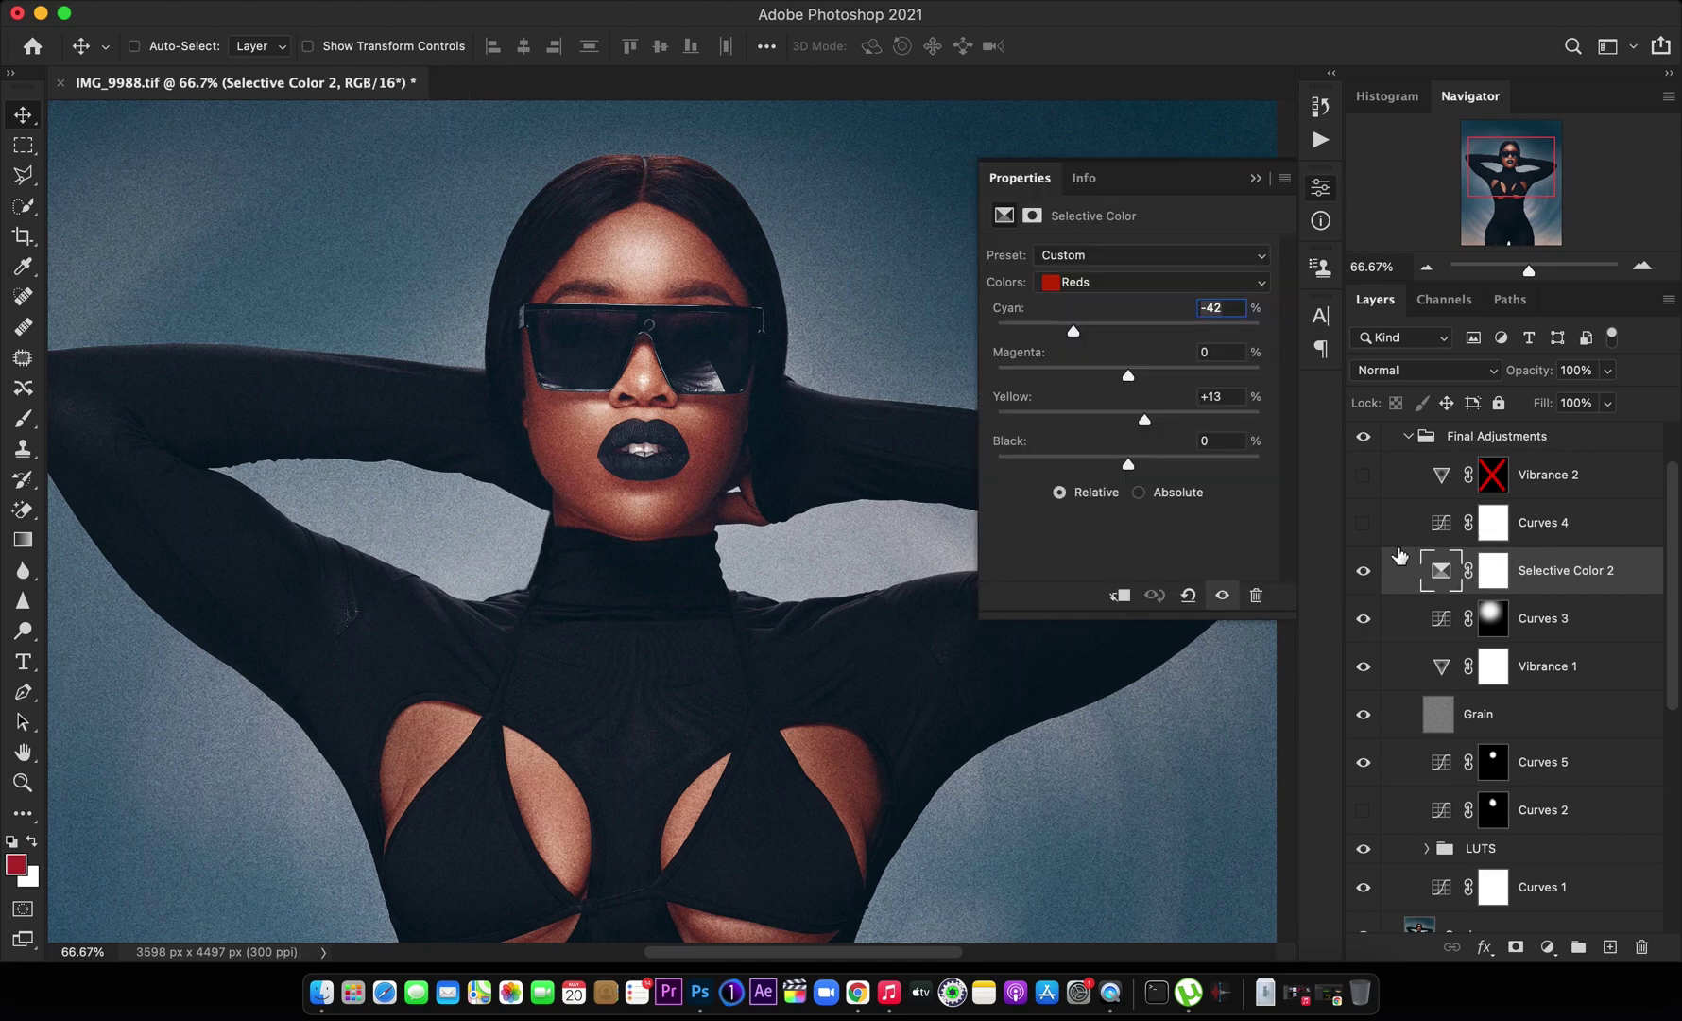
left_click(1127, 283)
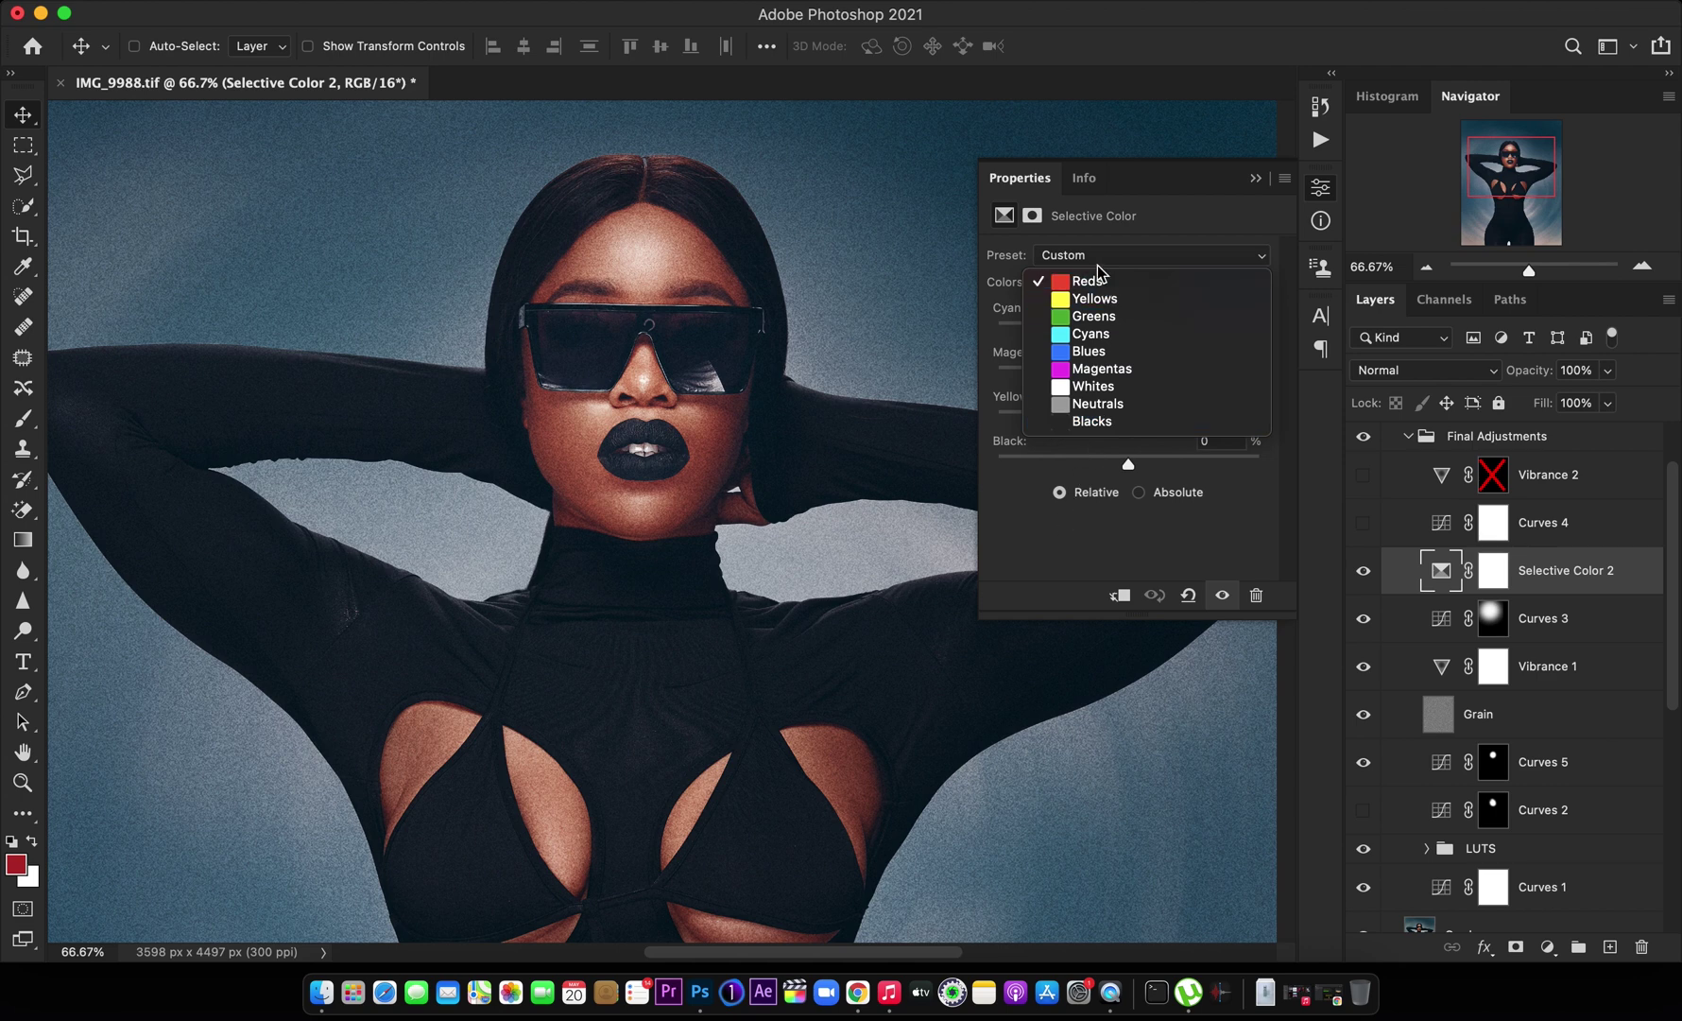
left_click(1088, 537)
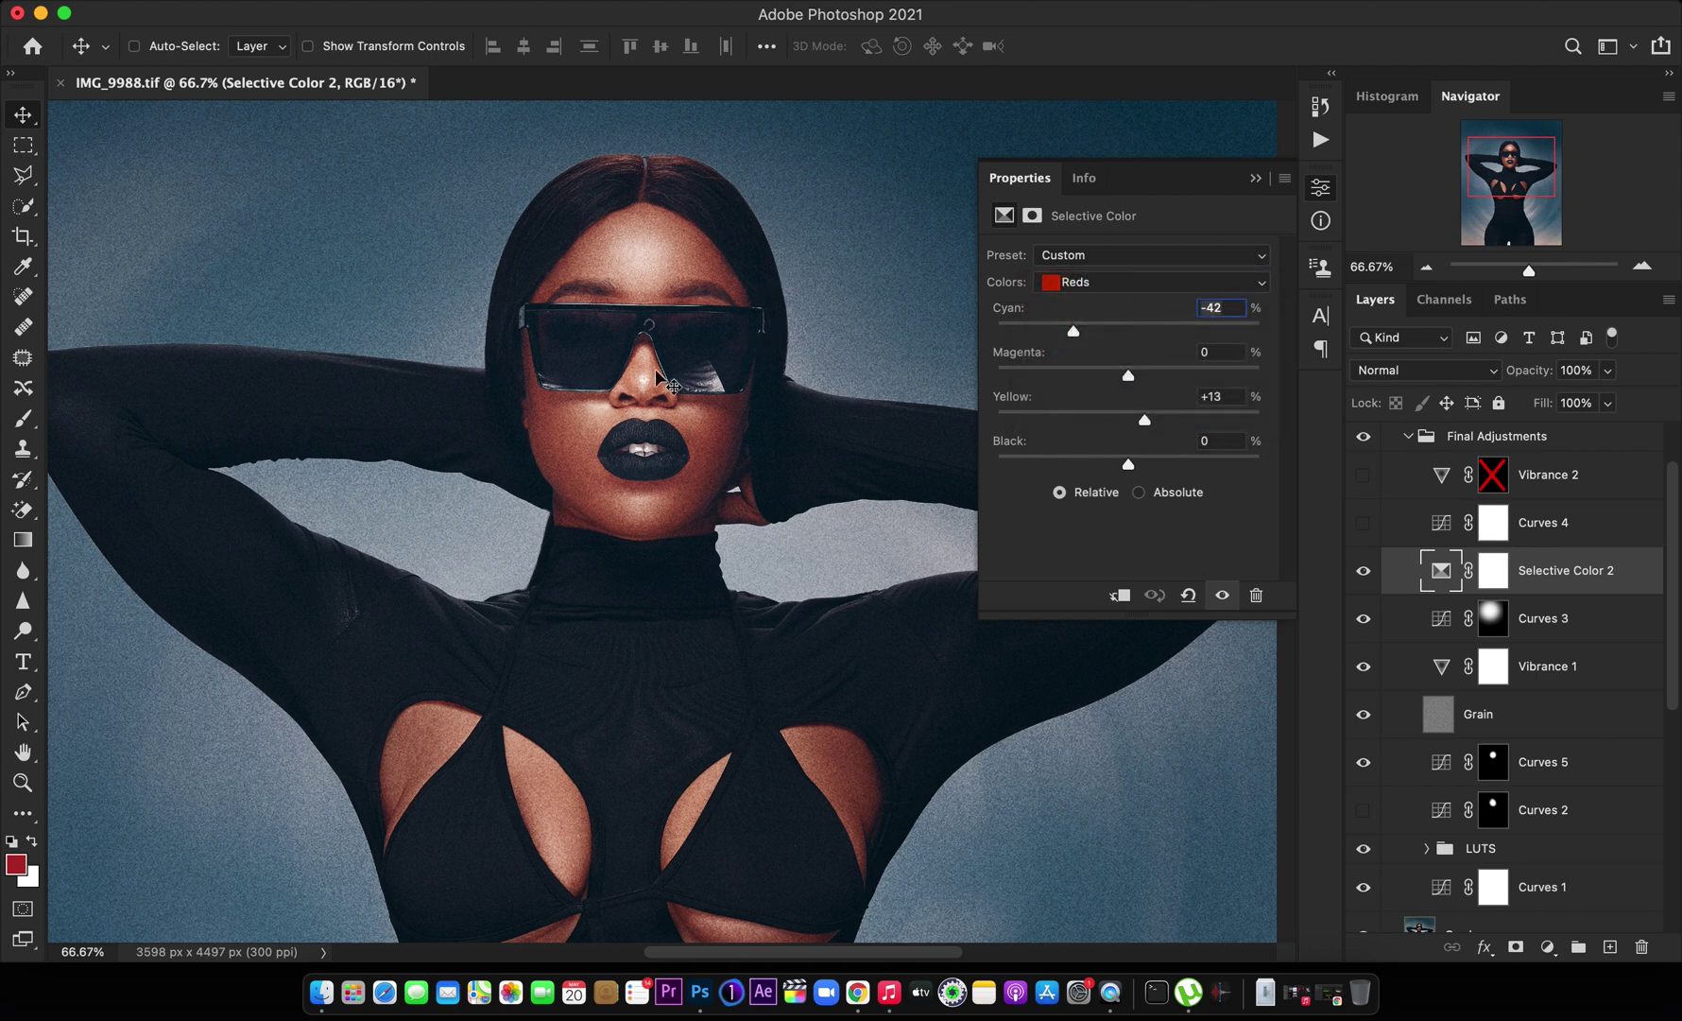
scroll(666, 383, "down", 2)
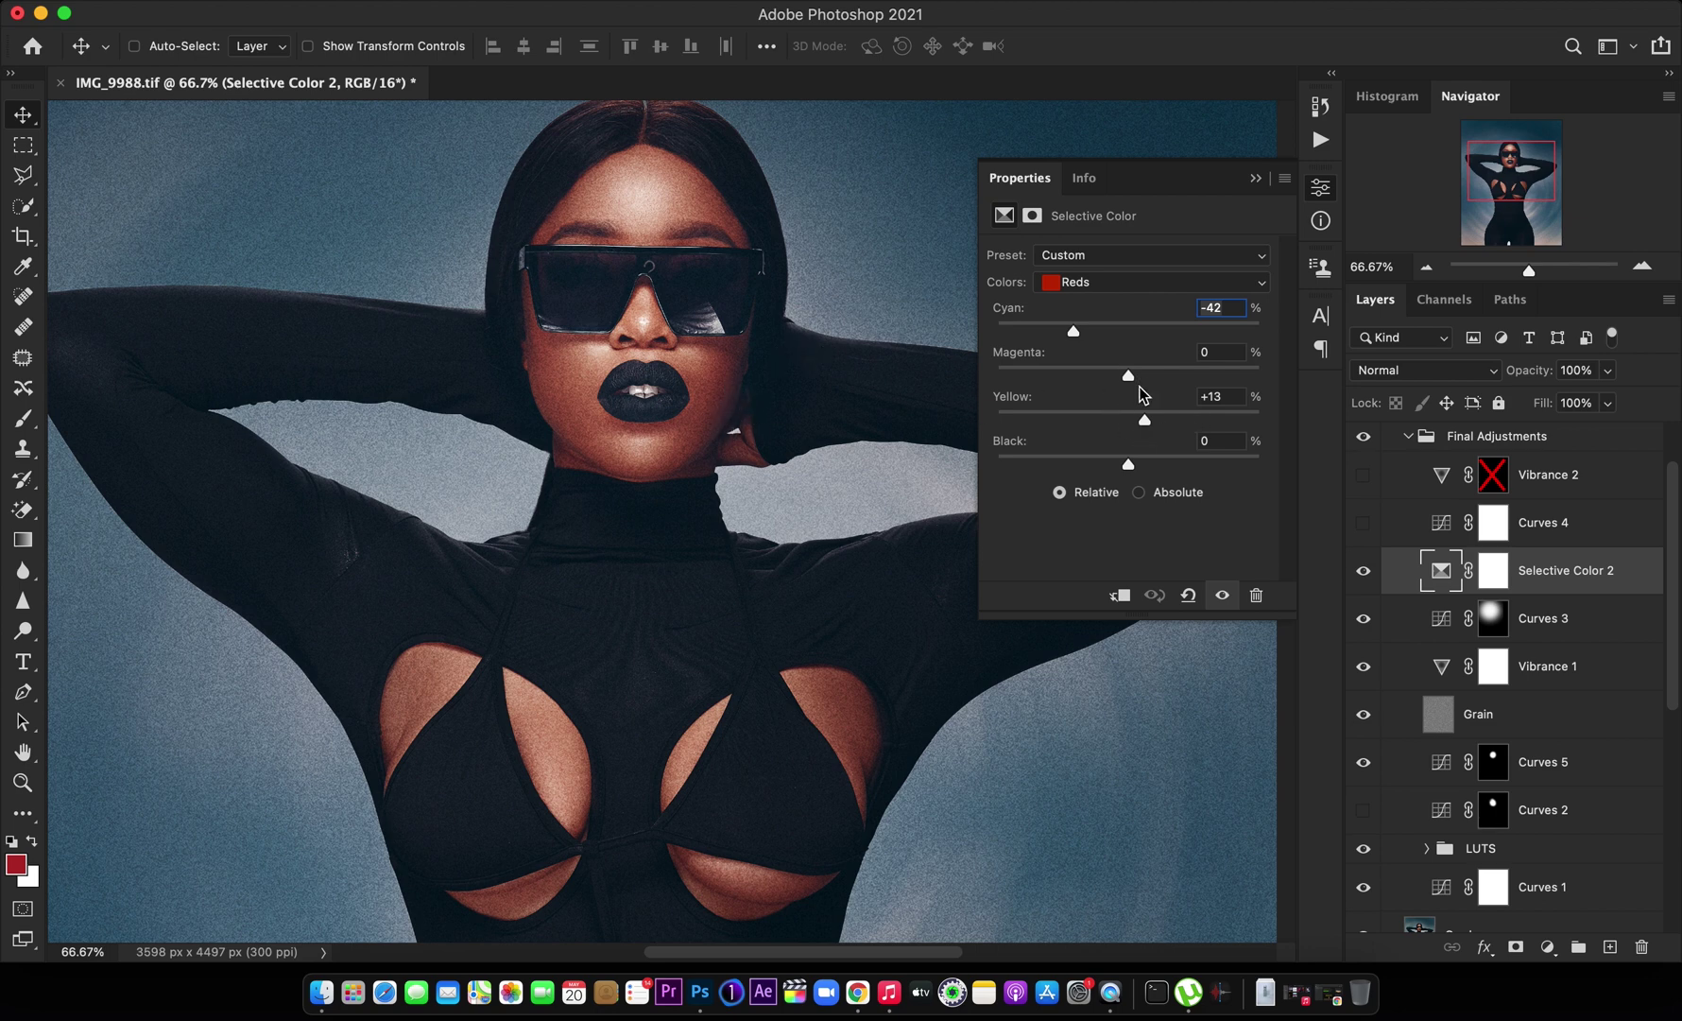
left_click(1324, 190)
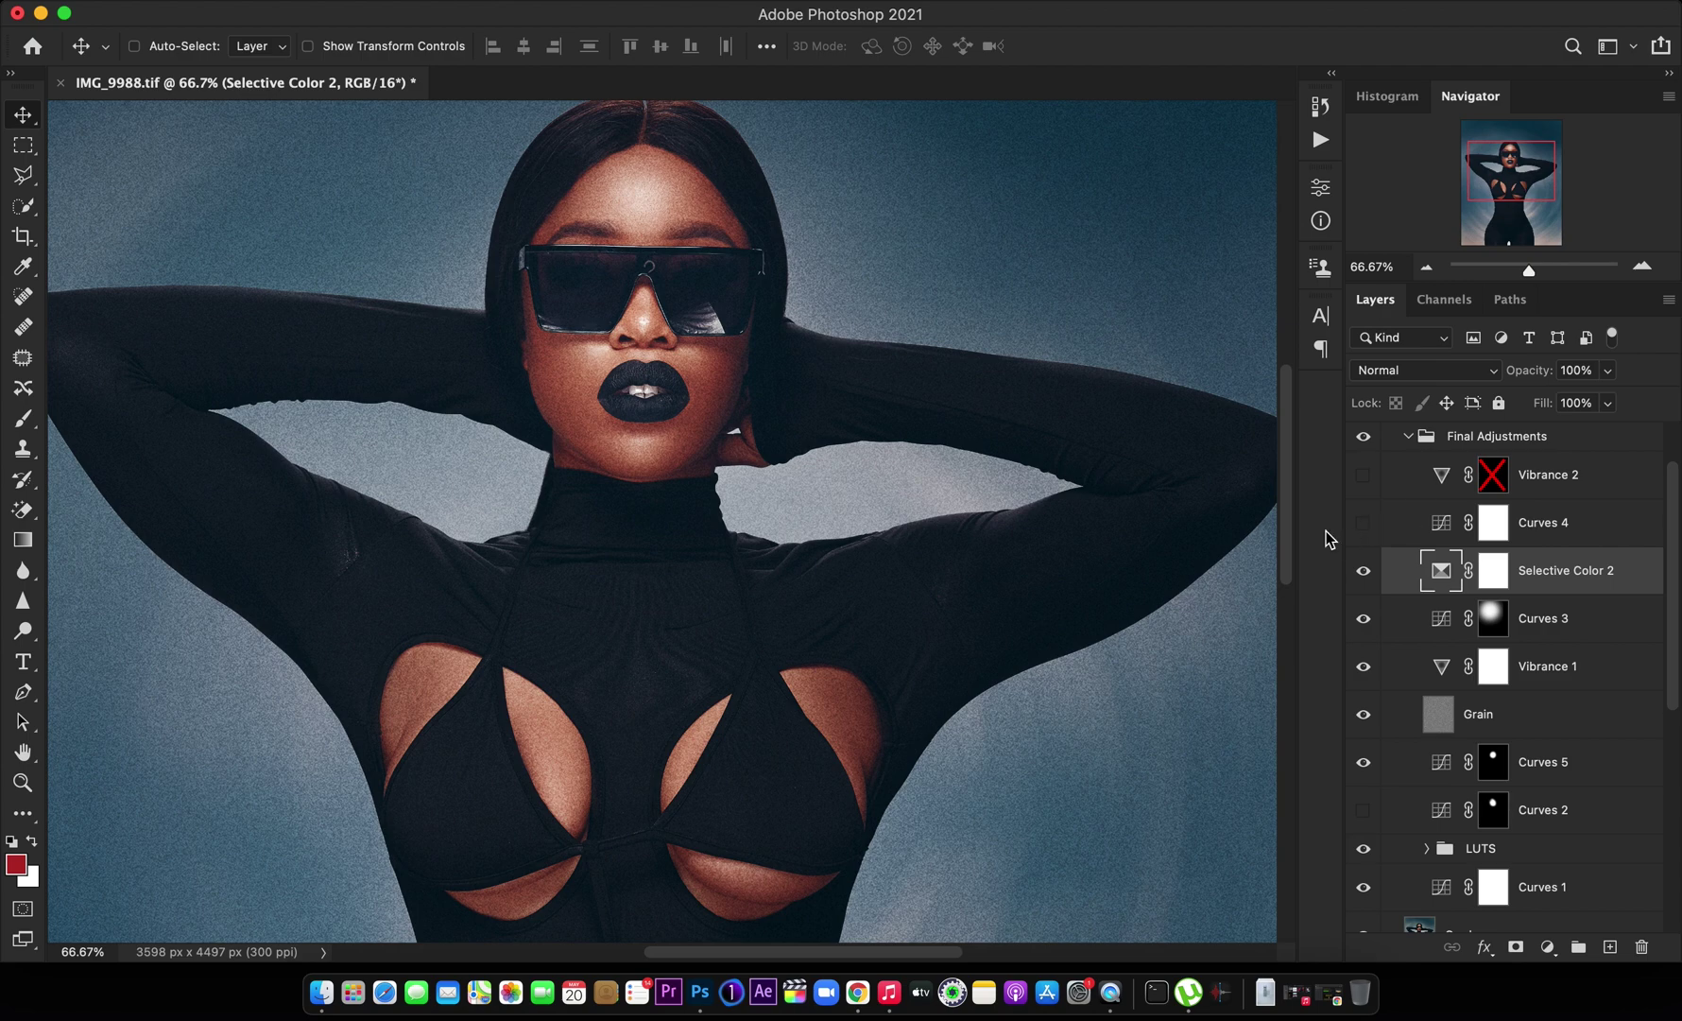
Show the Curves 4 and Vibrance 2 adjustment layers at the head of the Final Adjustments group
key("super+minus")
key("super+minus")
key("super+minus")
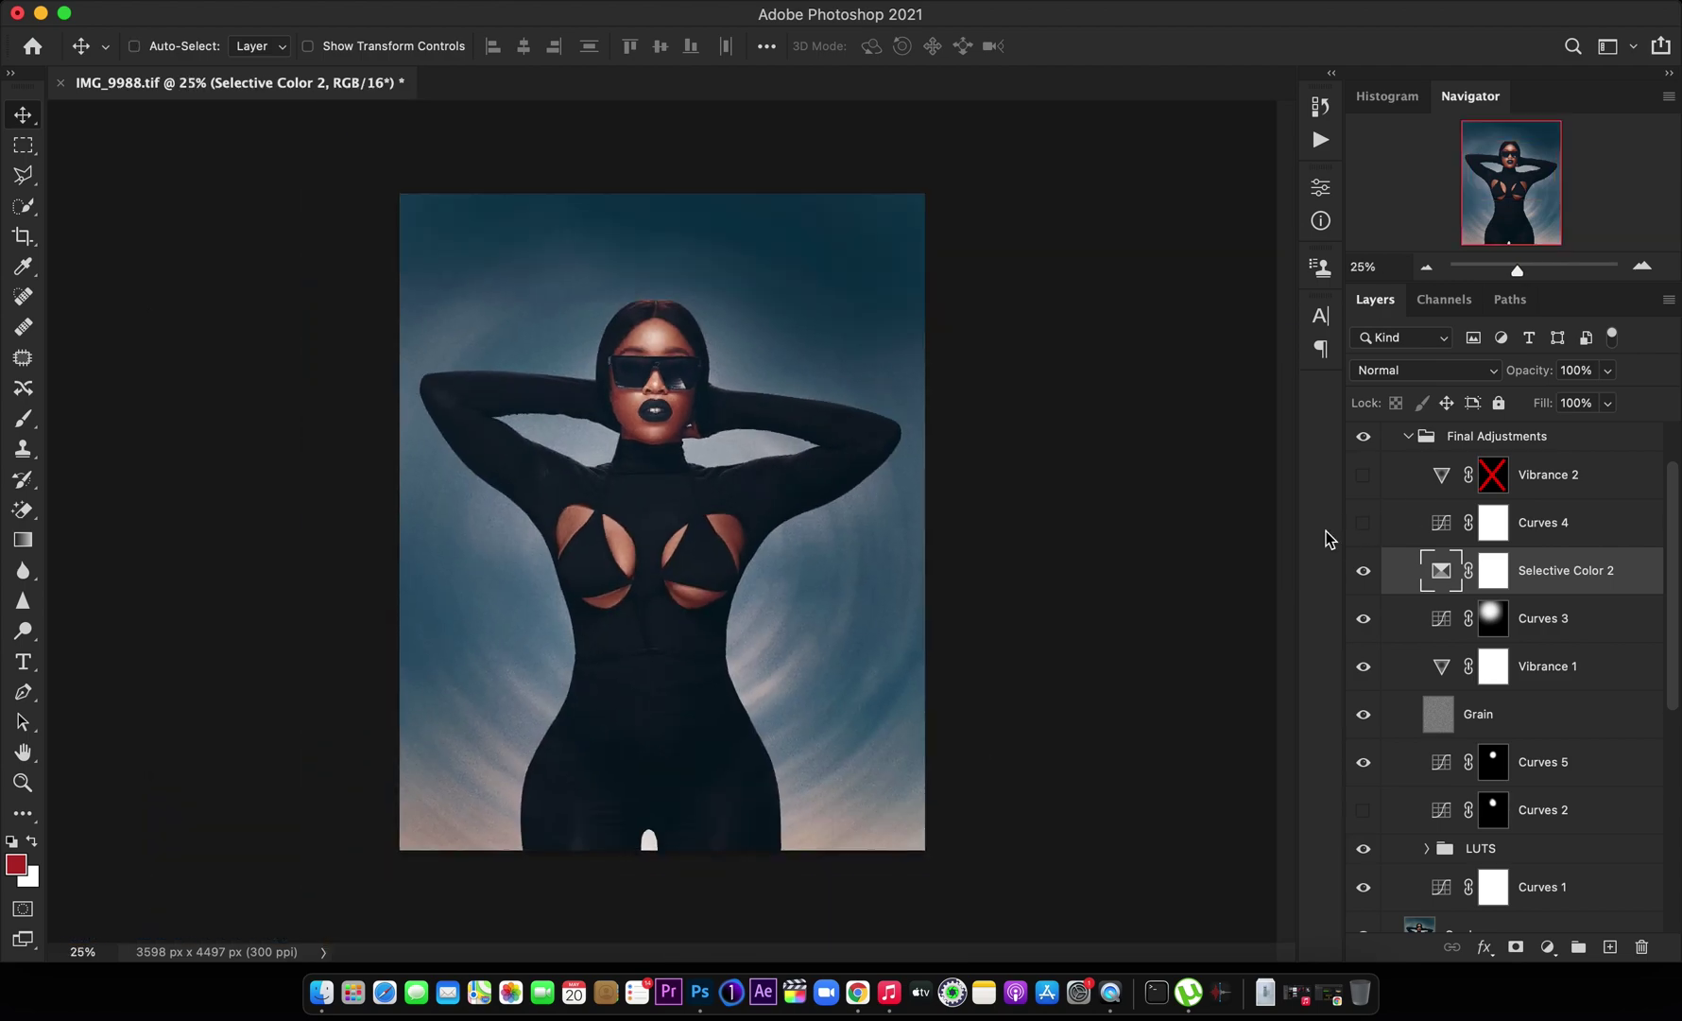
left_click(1368, 525)
left_click(1548, 532)
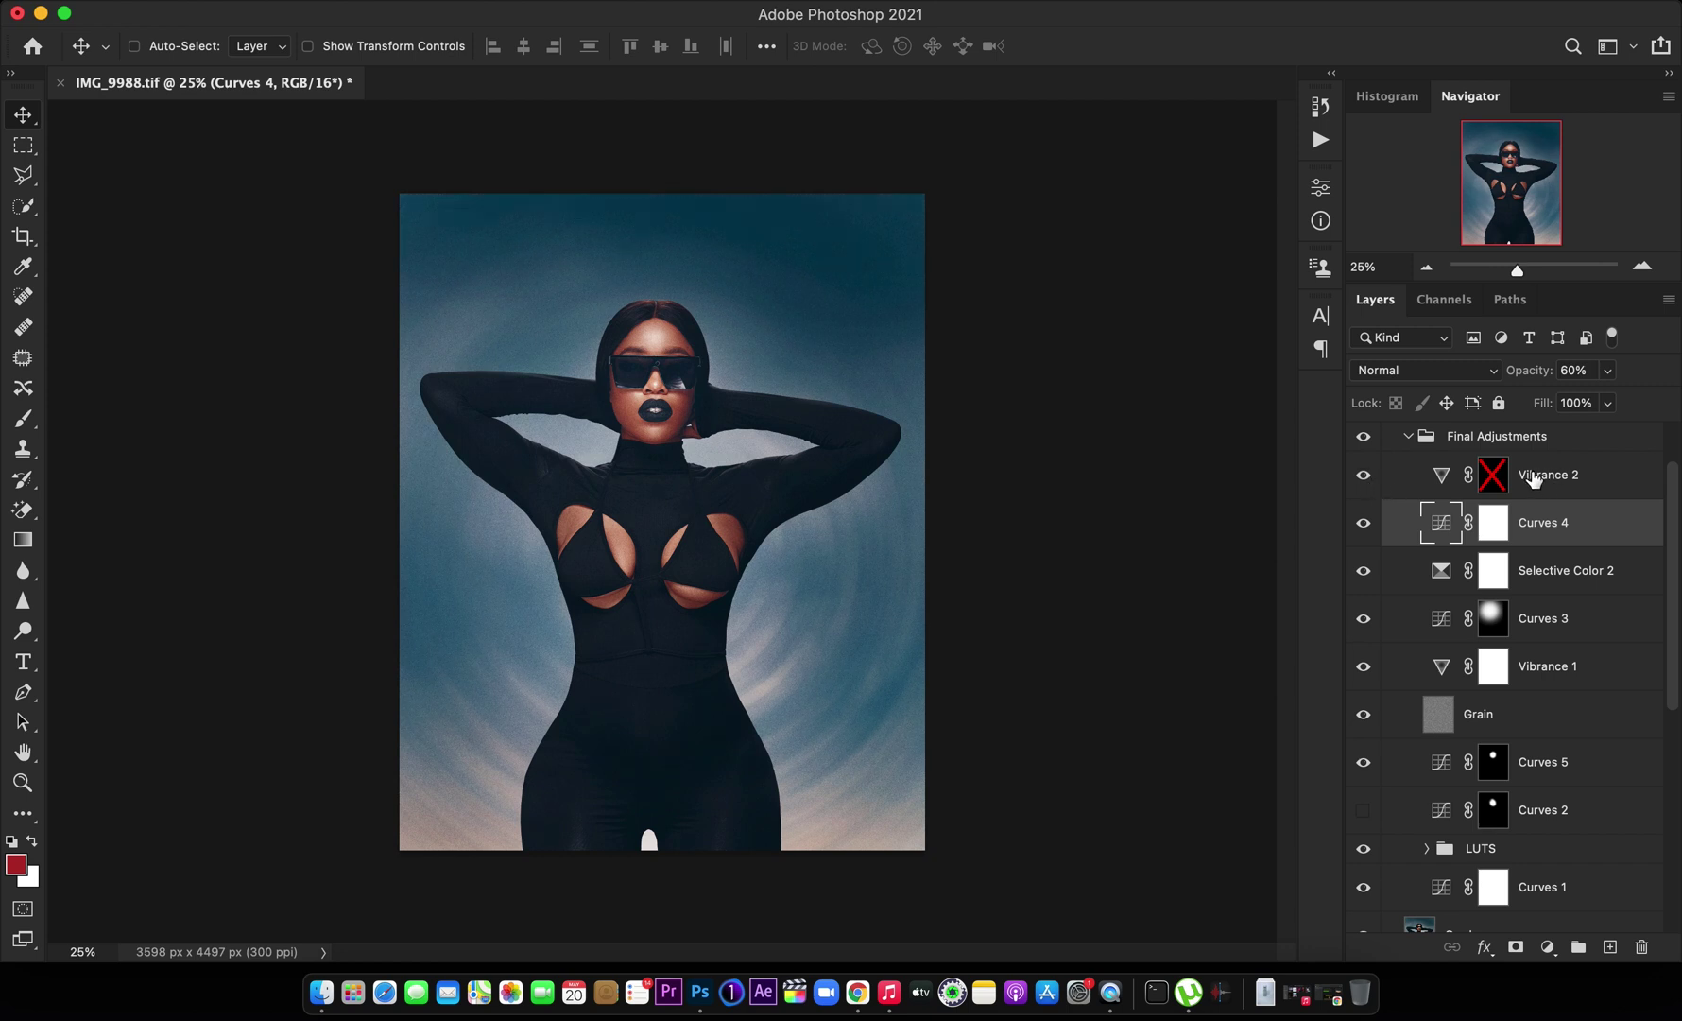
Collapse the Final Adjustments group and compare the image with and without it
left_click(1409, 438)
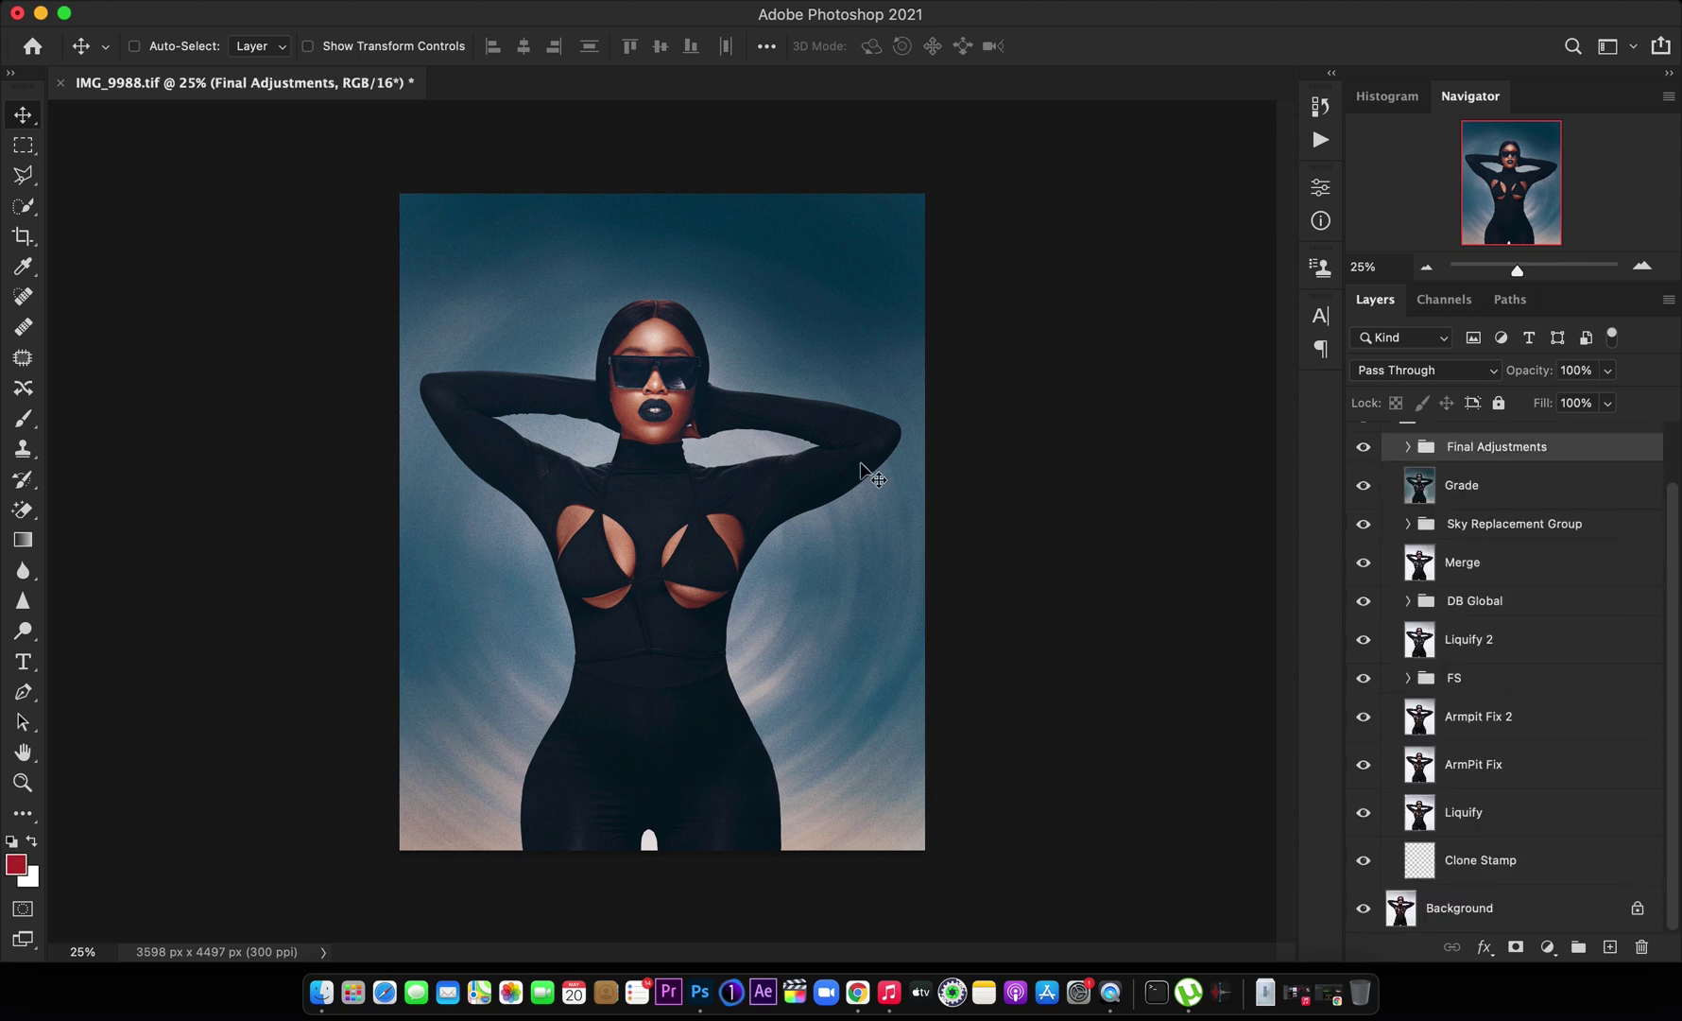
left_click(1364, 448)
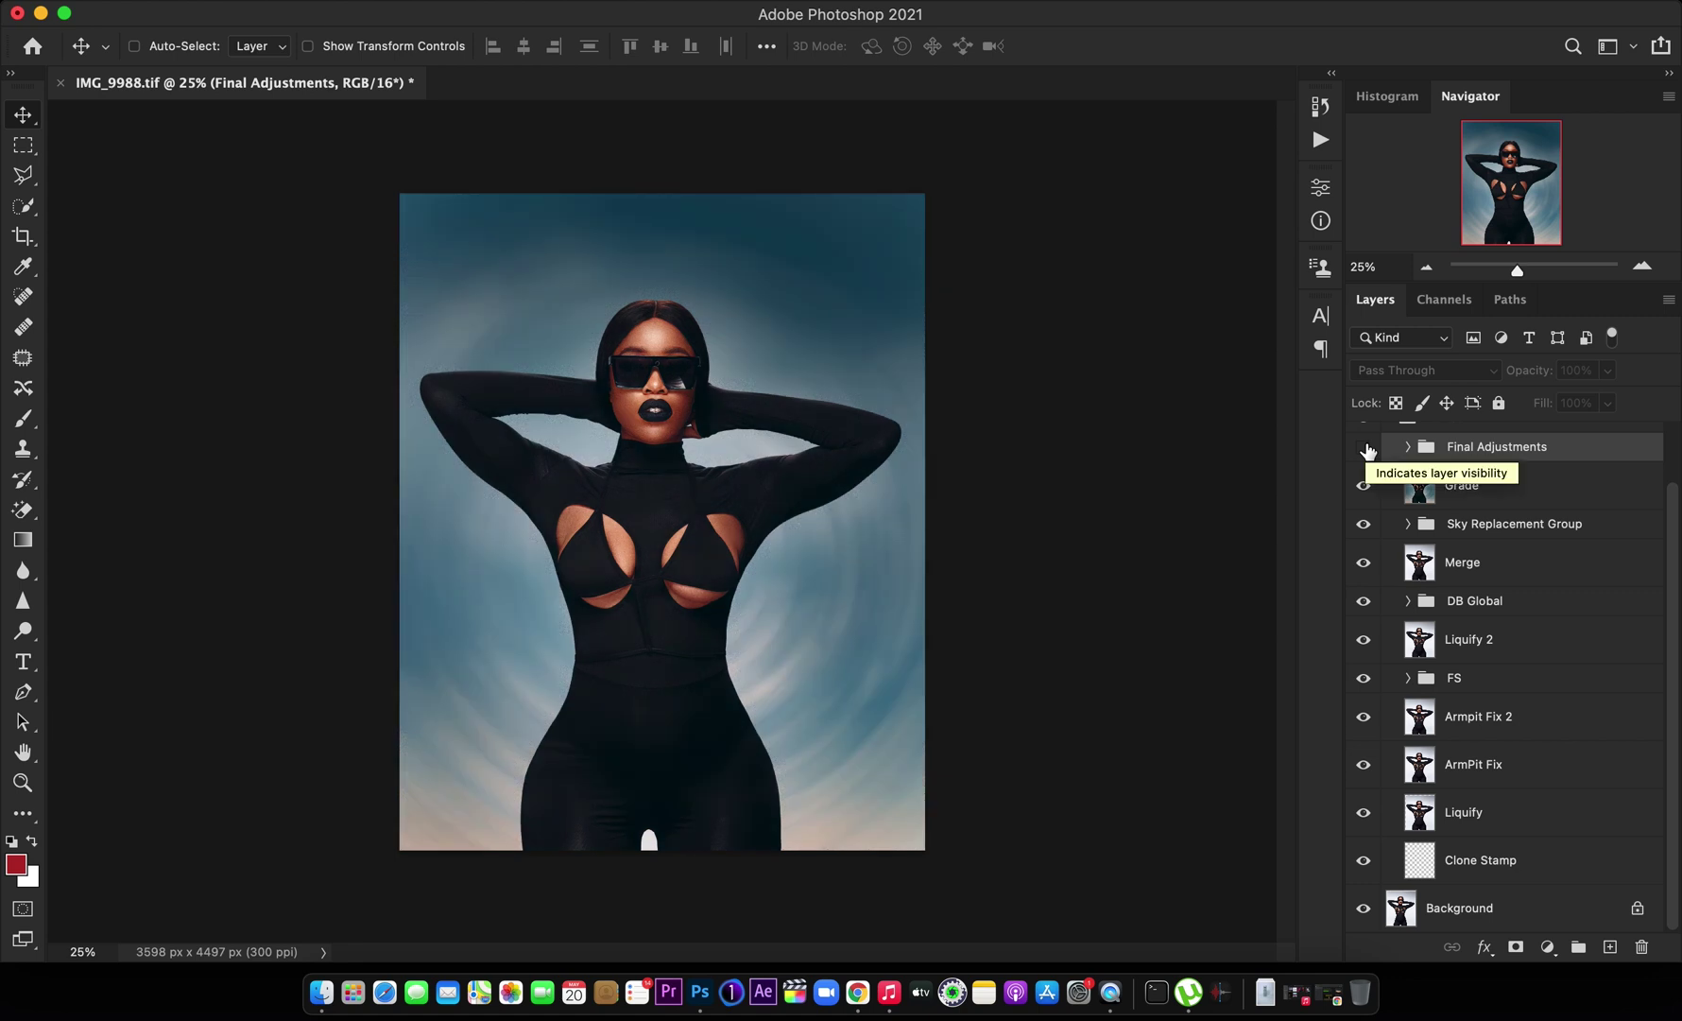
left_click(1366, 448)
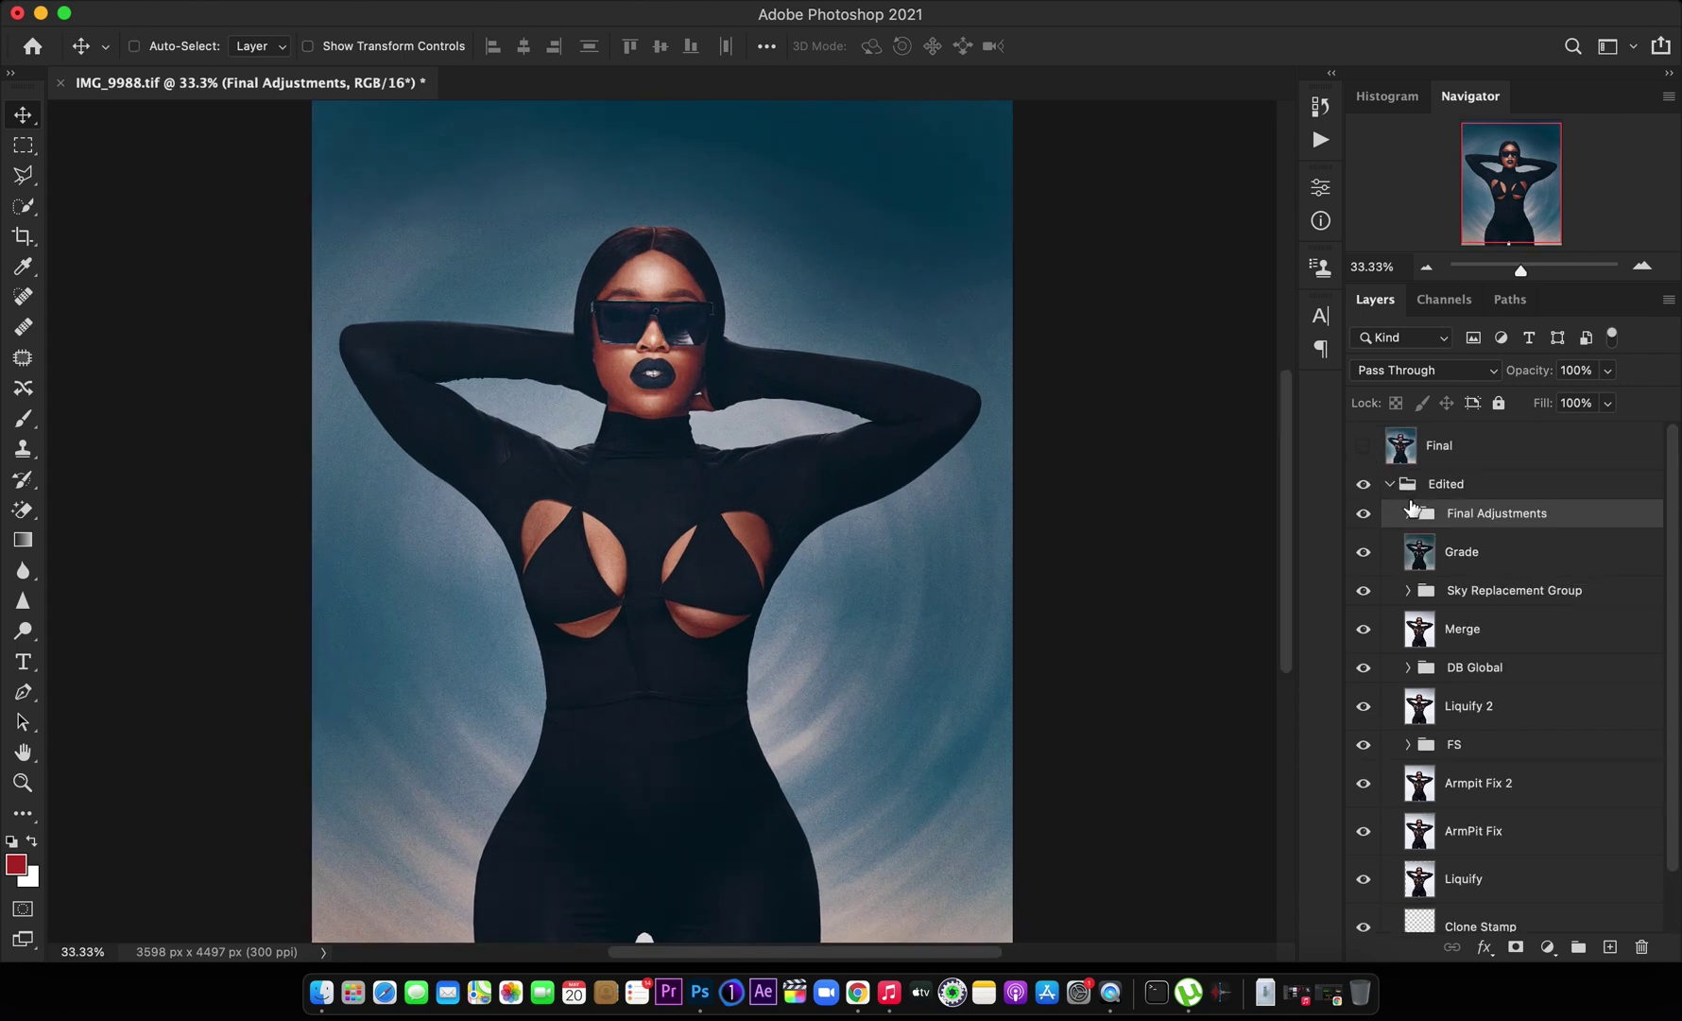
Collapse the Edited group, stamp all visible layers into a new layer above it, and hide the group
left_click(1391, 484)
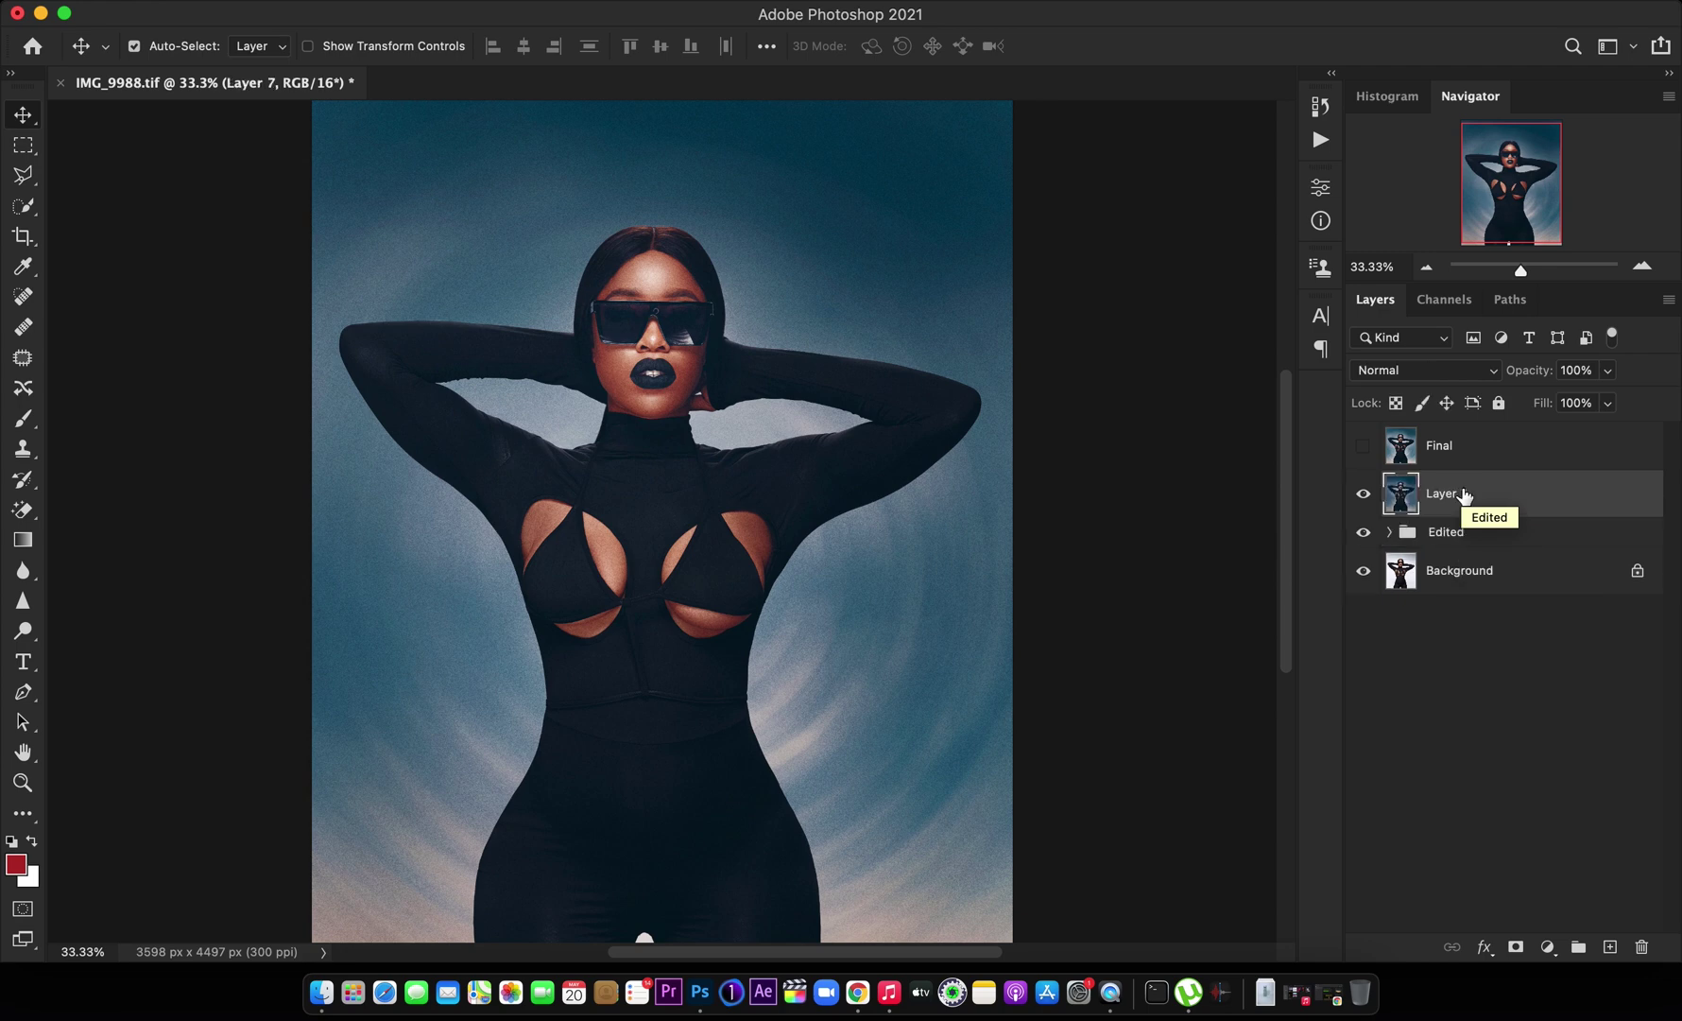
left_click(1364, 534)
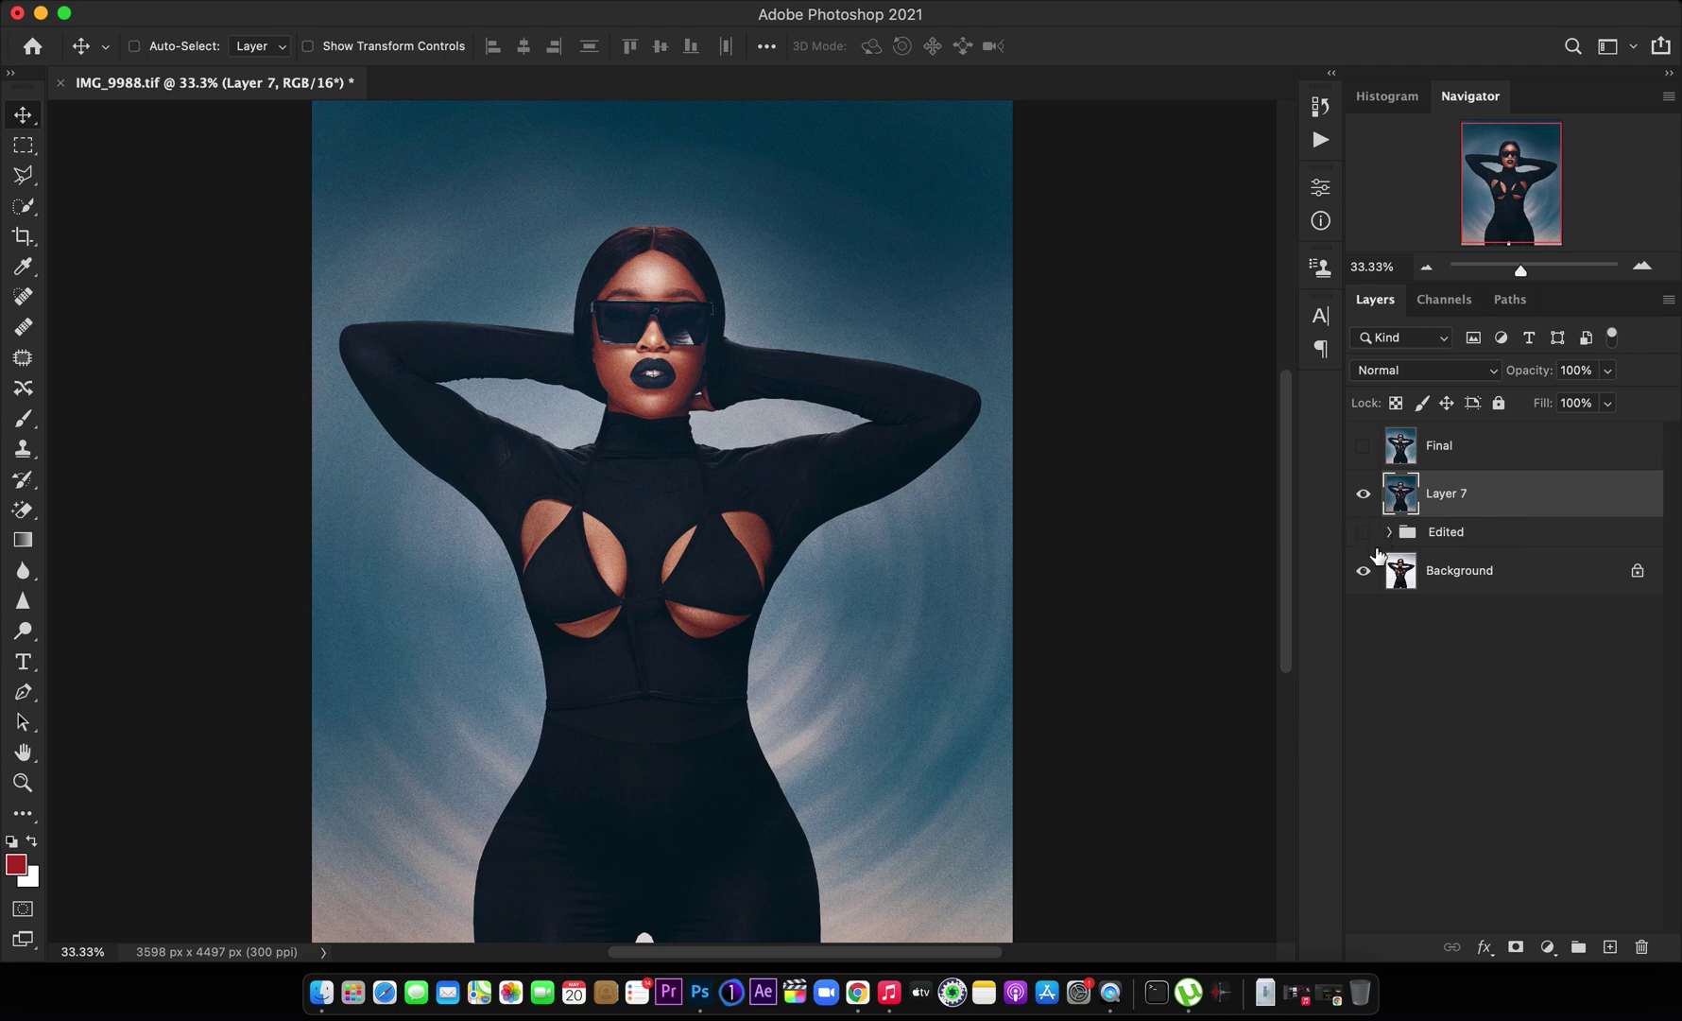
Compare the stamped retouched layer with the original Background image
left_click(1364, 496)
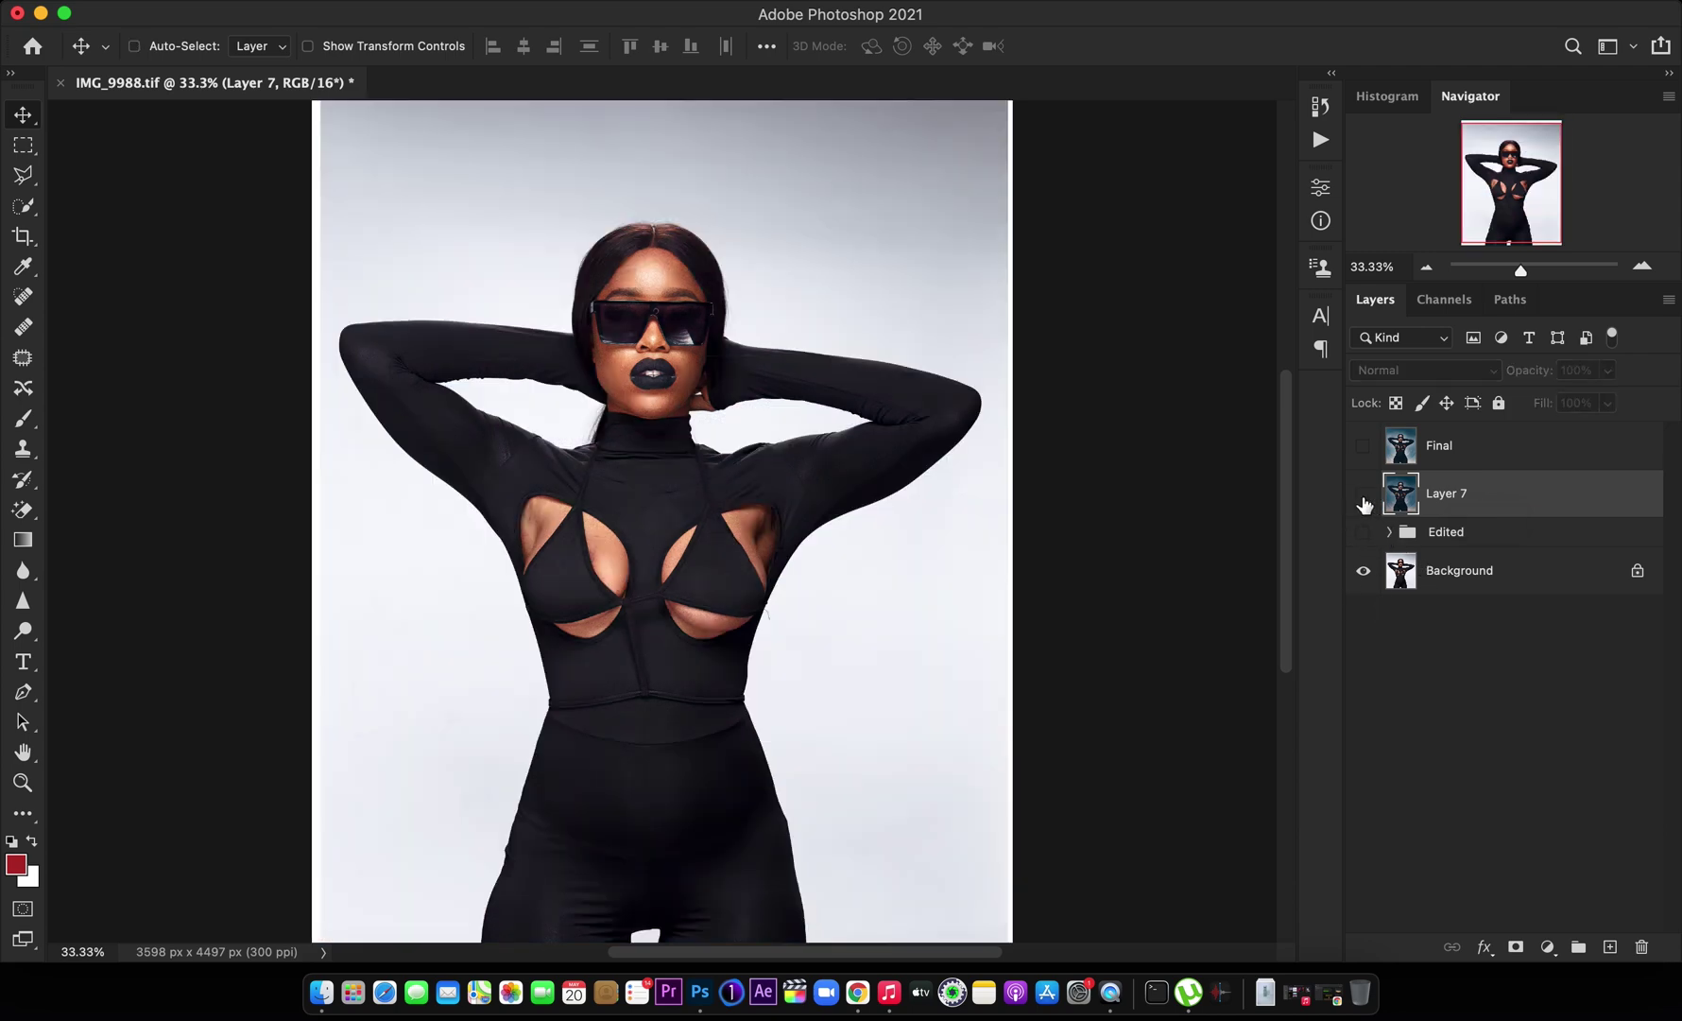
left_click(1364, 496)
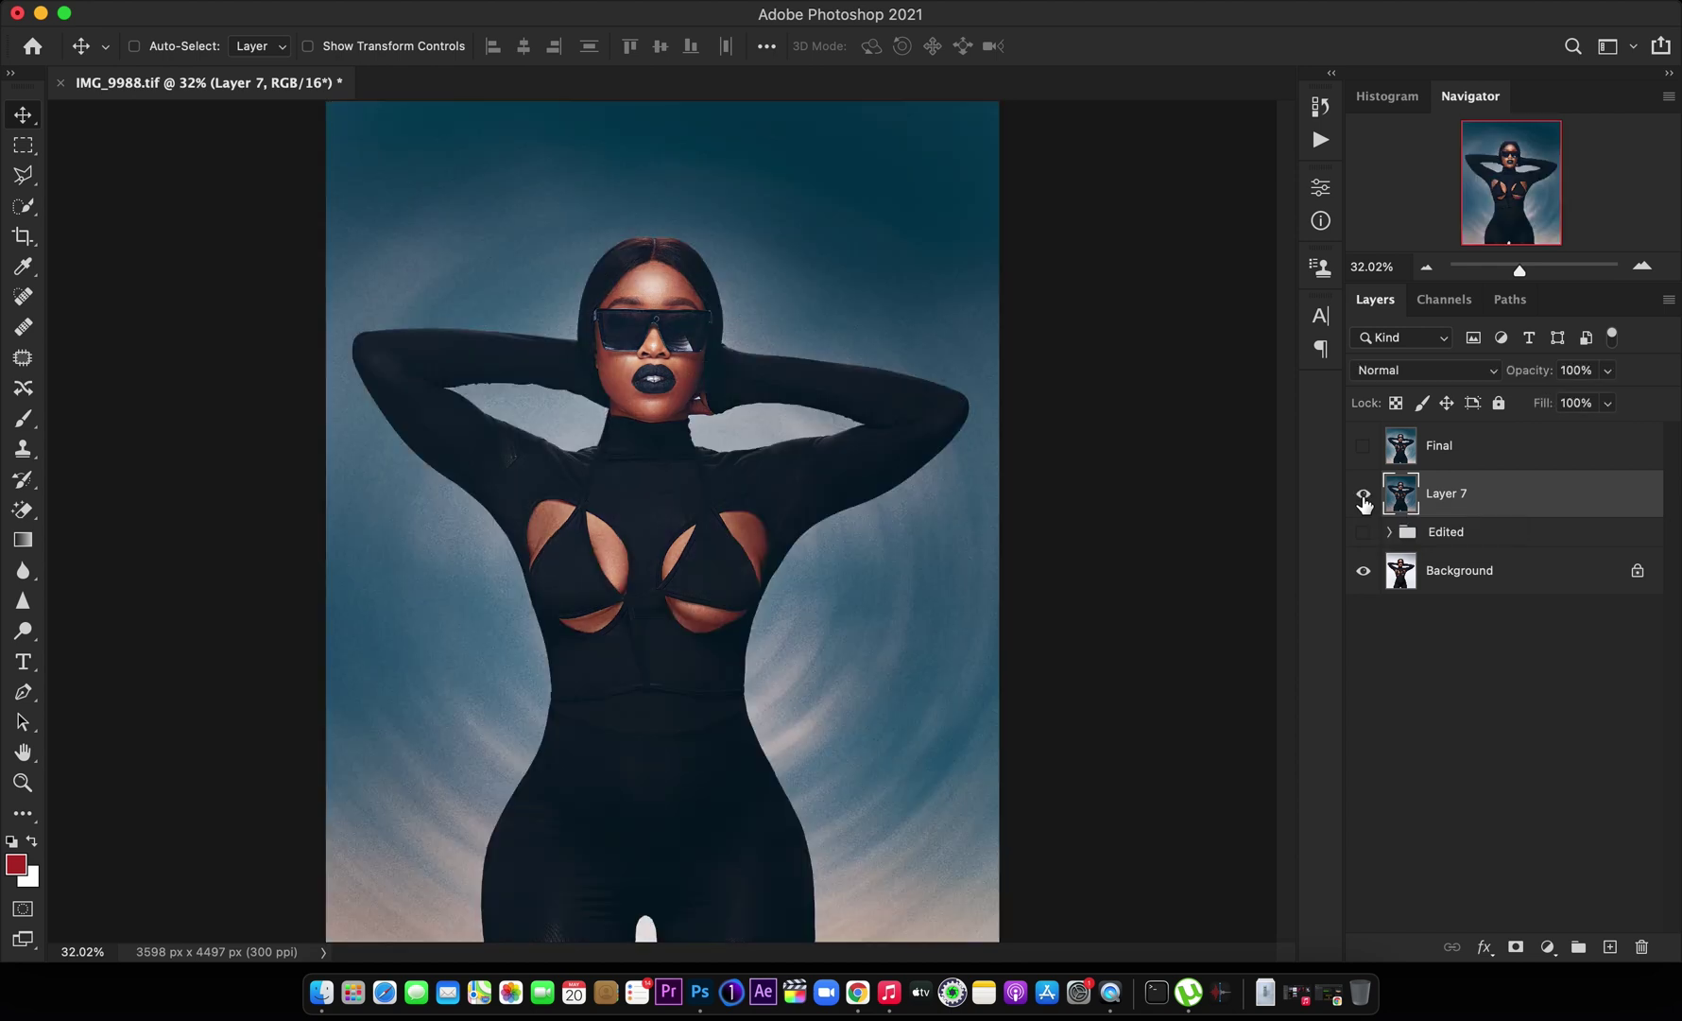
key("super+equal")
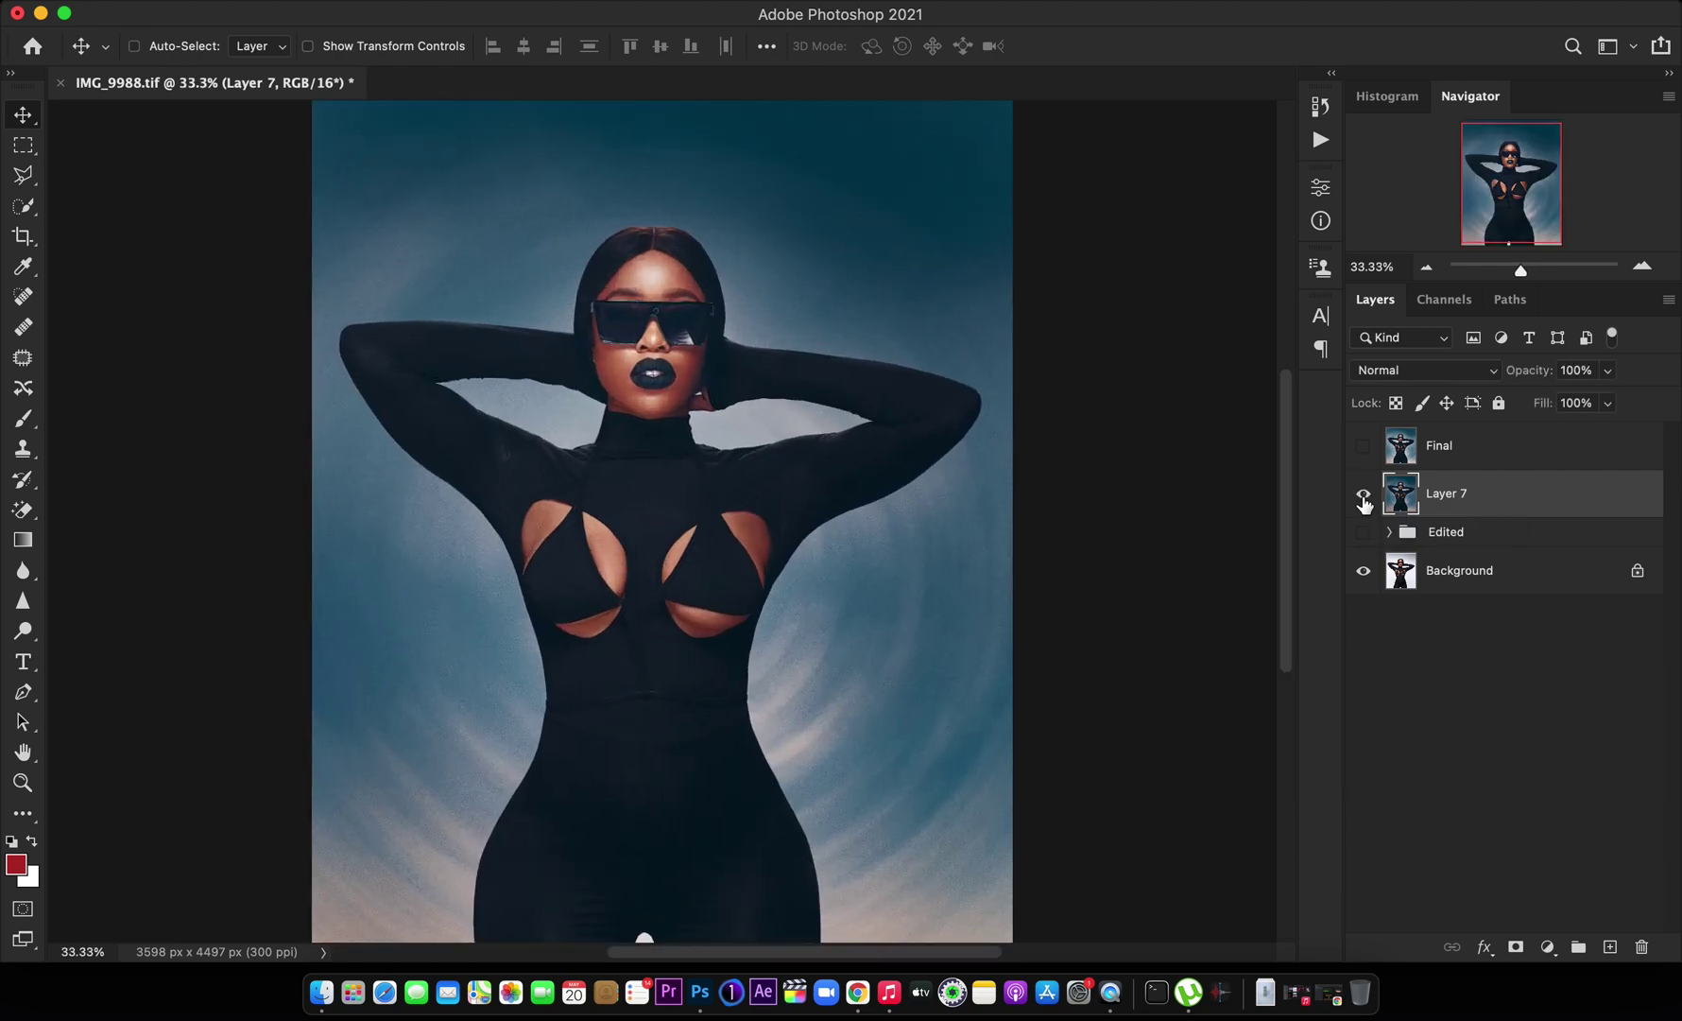